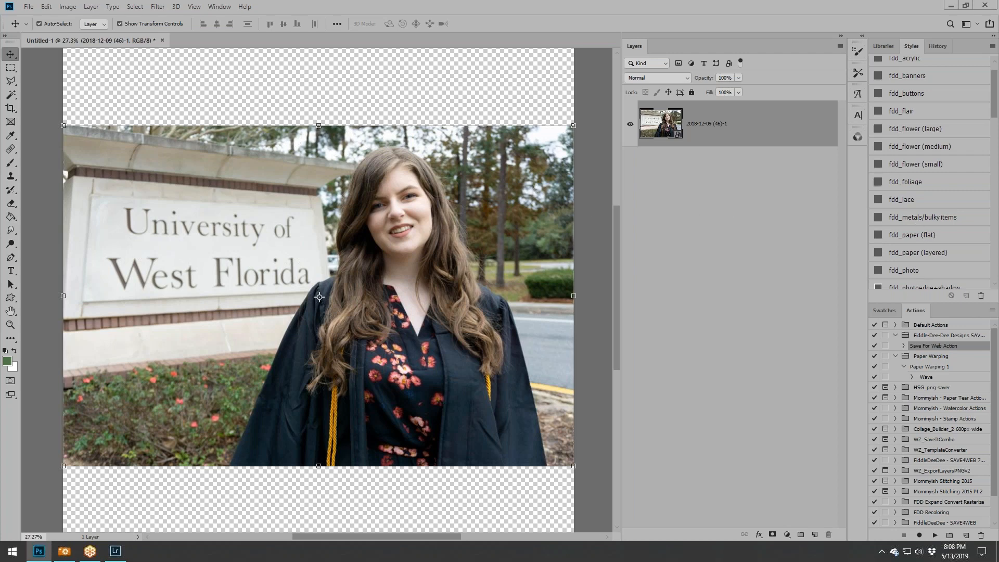
# Apply the fdd_photo style to the graduation photo, scale it to about 65%, and move it to the upper-left middle of the page.
pyautogui.click(923, 271)
pyautogui.click(572, 127)
pyautogui.moveTo(571, 131); pyautogui.dragTo(407, 265)
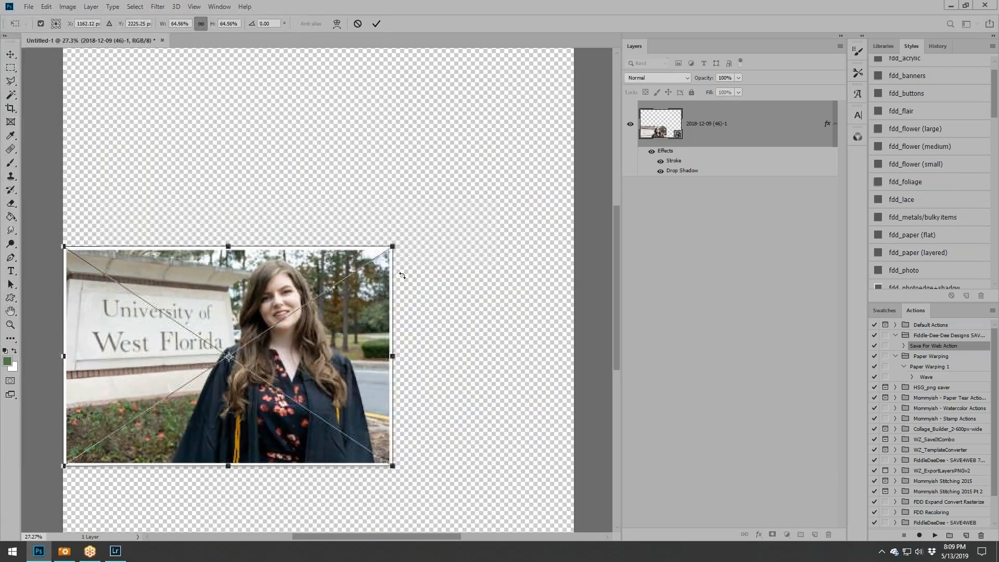
pyautogui.moveTo(378, 304); pyautogui.dragTo(433, 215)
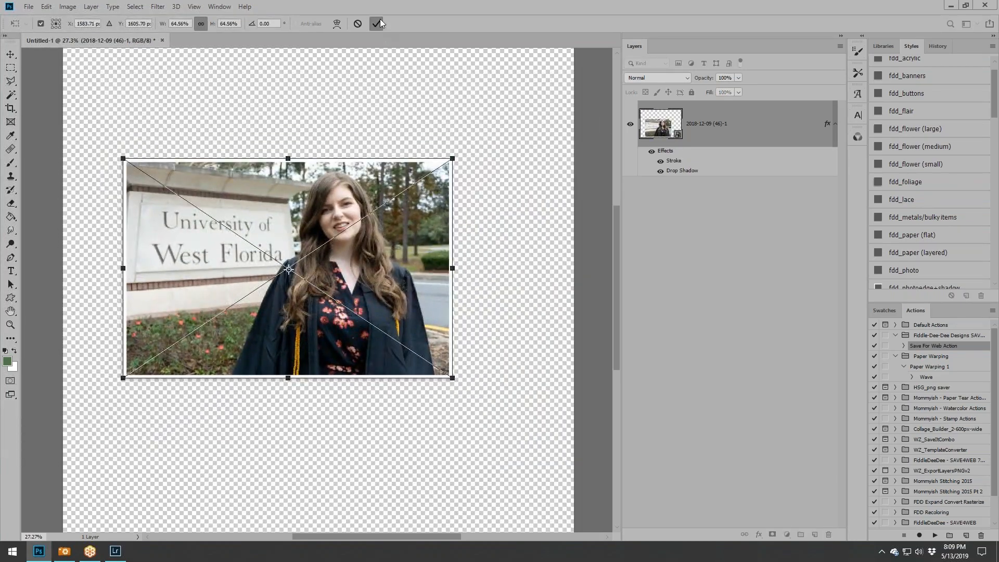
pyautogui.click(380, 22)
pyautogui.hotkey('ctrl', '0')
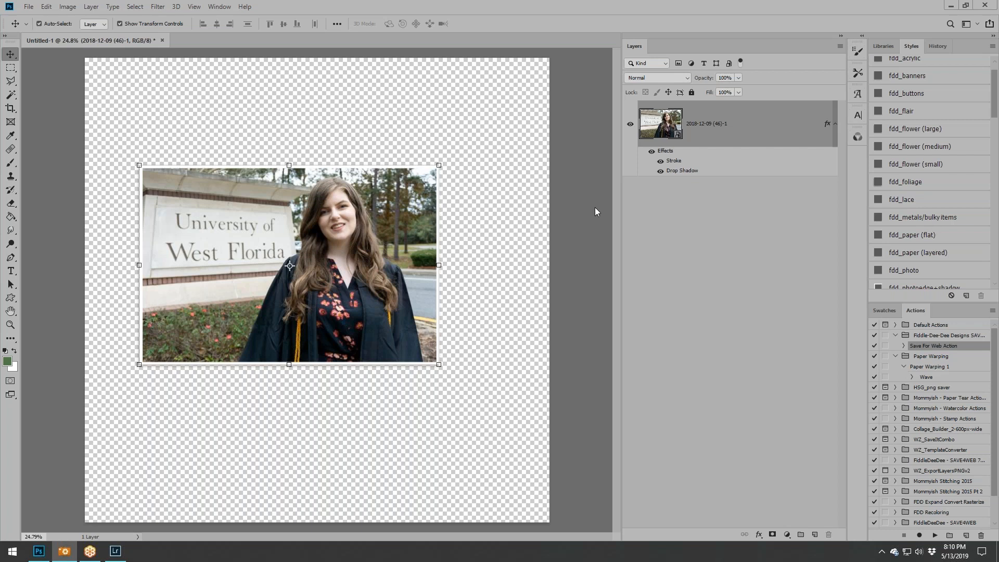
# Place the University title, position it small over the photo's upper-right corner, and apply the fdd_paper (flat) style.
pyautogui.moveTo(594, 207); pyautogui.dragTo(428, 276)
pyautogui.moveTo(363, 290); pyautogui.dragTo(480, 157)
pyautogui.hotkey('ctrl', 't')
pyautogui.click(376, 23)
pyautogui.click(897, 235)
# Place The Grad title, apply the fdd_acetate/vellum style, and shrink it just below the photo's lower-right edge.
pyautogui.moveTo(0, 271); pyautogui.dragTo(393, 278)
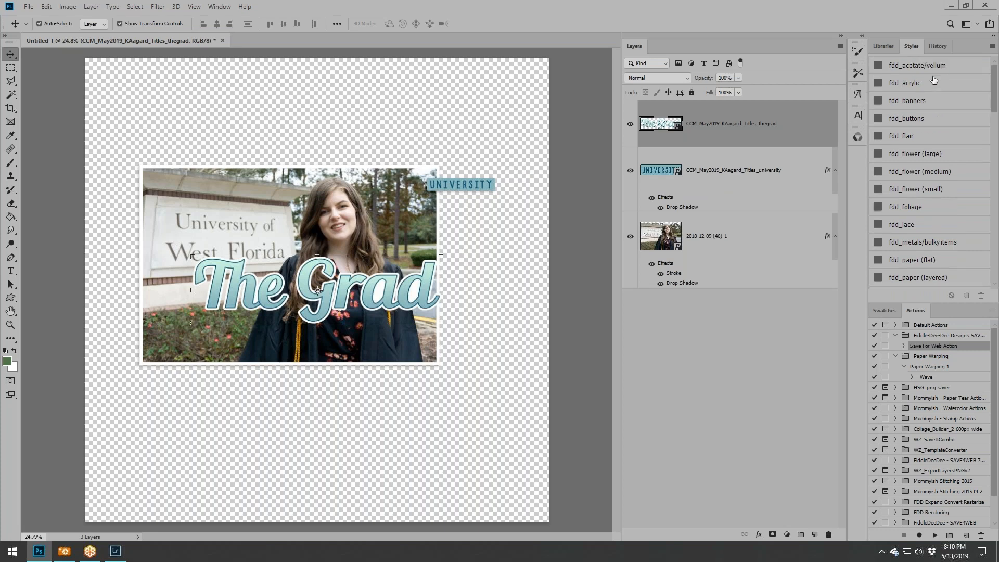
pyautogui.scroll(1, 930, 94)
pyautogui.click(930, 66)
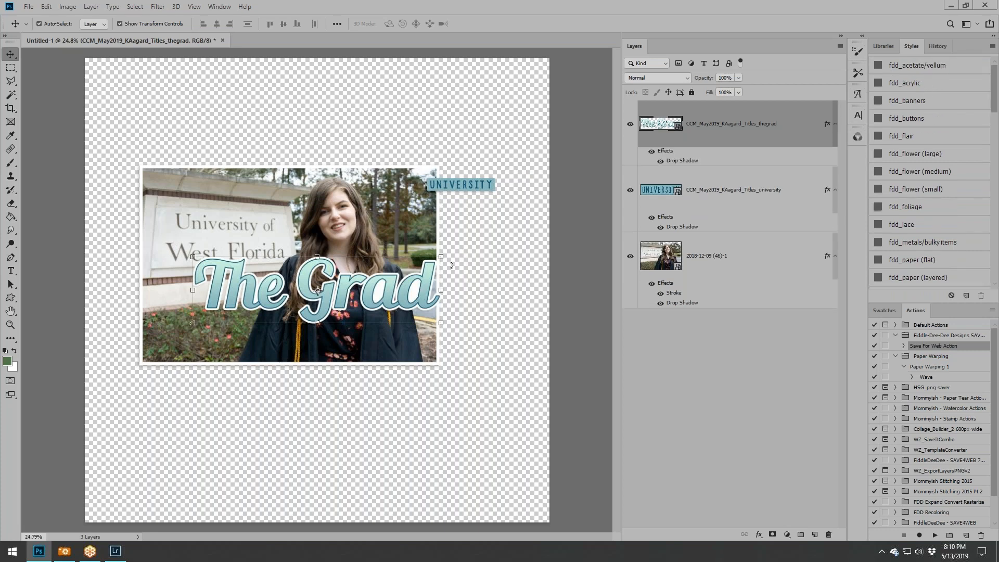
pyautogui.moveTo(441, 257); pyautogui.dragTo(458, 391)
pyautogui.press('Return')
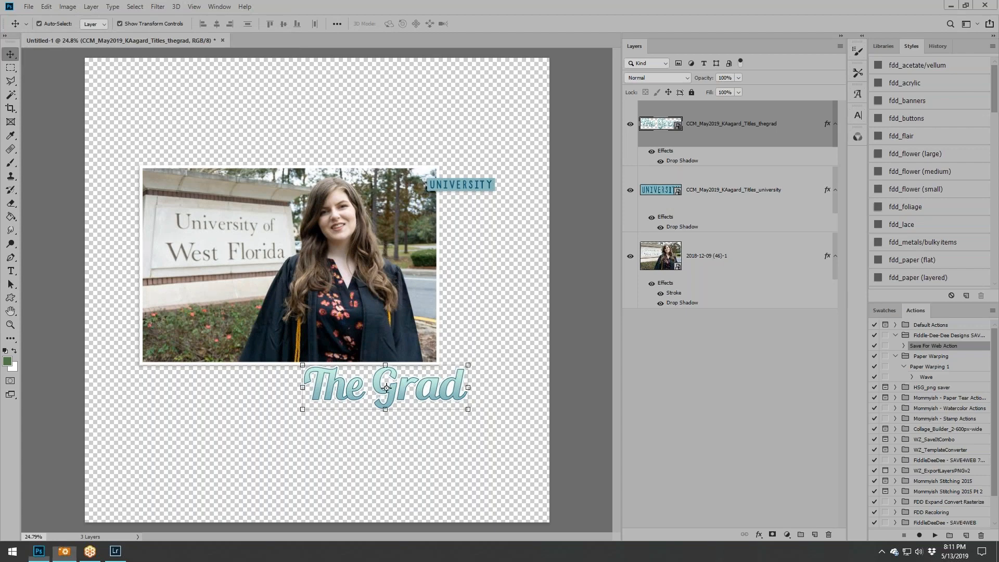
# Place the diamond-pattern paper8 at the bottom of the layer stack and the graduation-cap paper10 directly above it.
pyautogui.moveTo(636, 251); pyautogui.dragTo(468, 284)
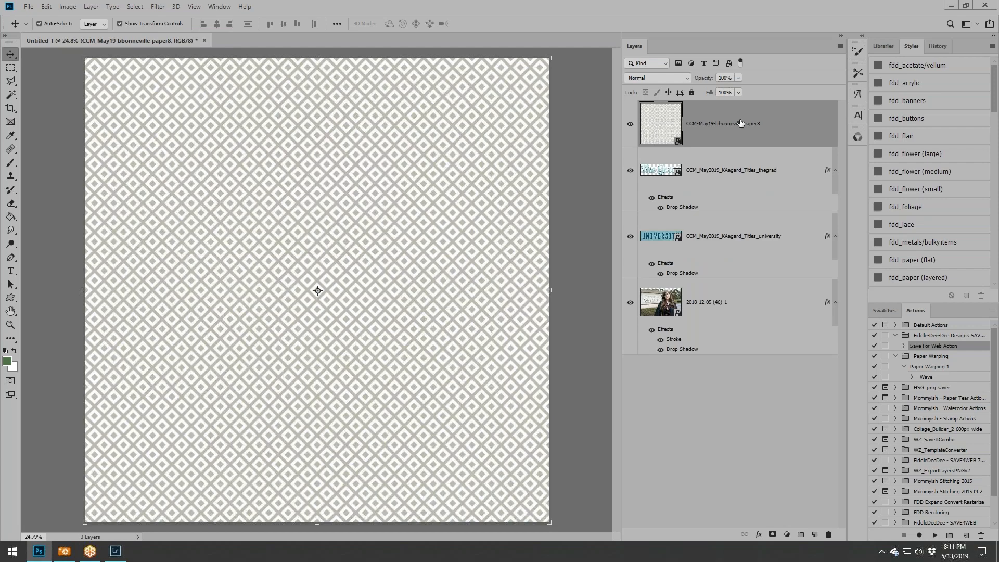
pyautogui.moveTo(742, 125); pyautogui.dragTo(731, 365)
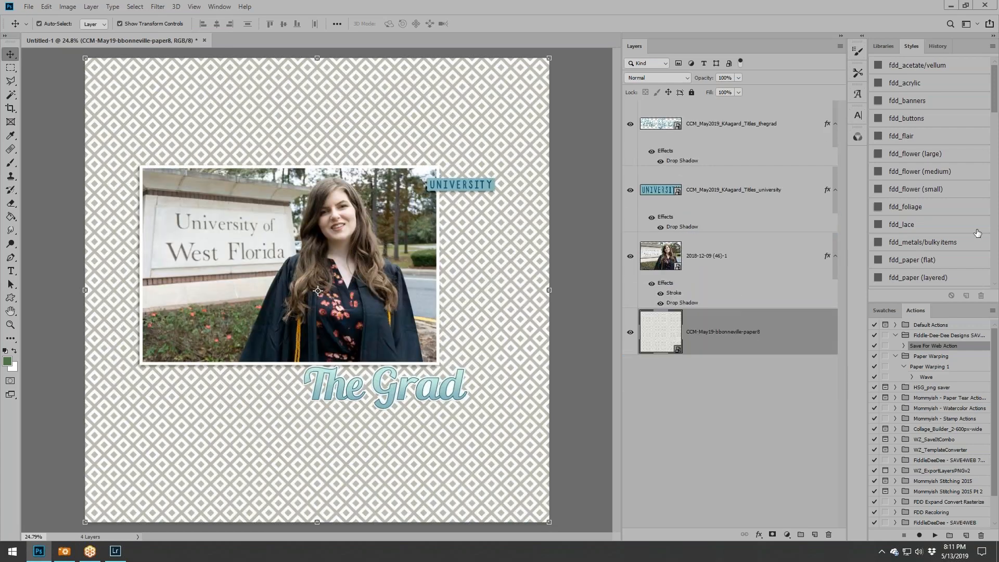
pyautogui.hotkey('alt', 'Tab')
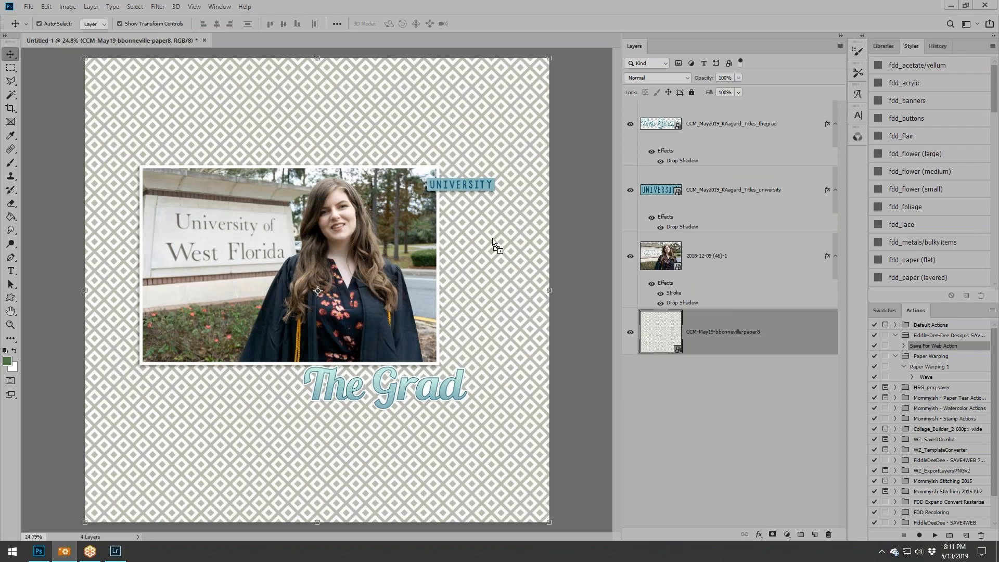
pyautogui.moveTo(493, 240); pyautogui.dragTo(301, 292)
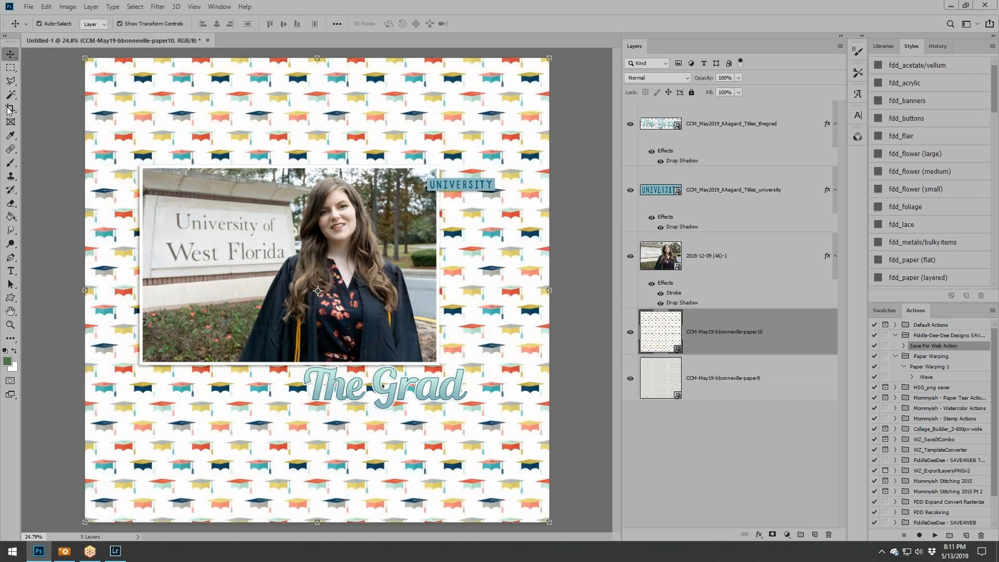
# Copy a tall rectangular area of the graduation-cap paper, from the page's upper edge to below the photo, onto a new layer.
pyautogui.click(10, 68)
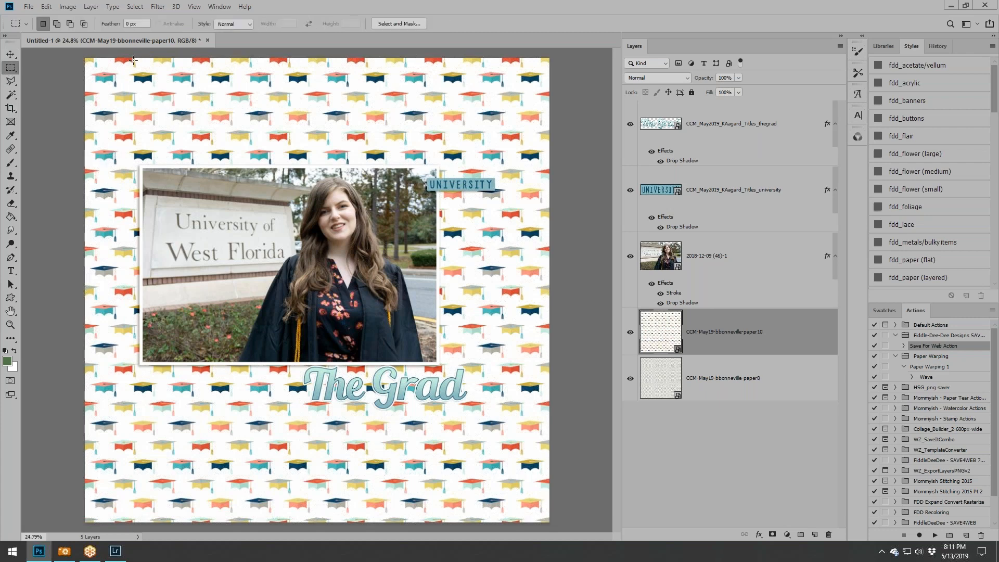
pyautogui.moveTo(135, 59); pyautogui.dragTo(312, 438)
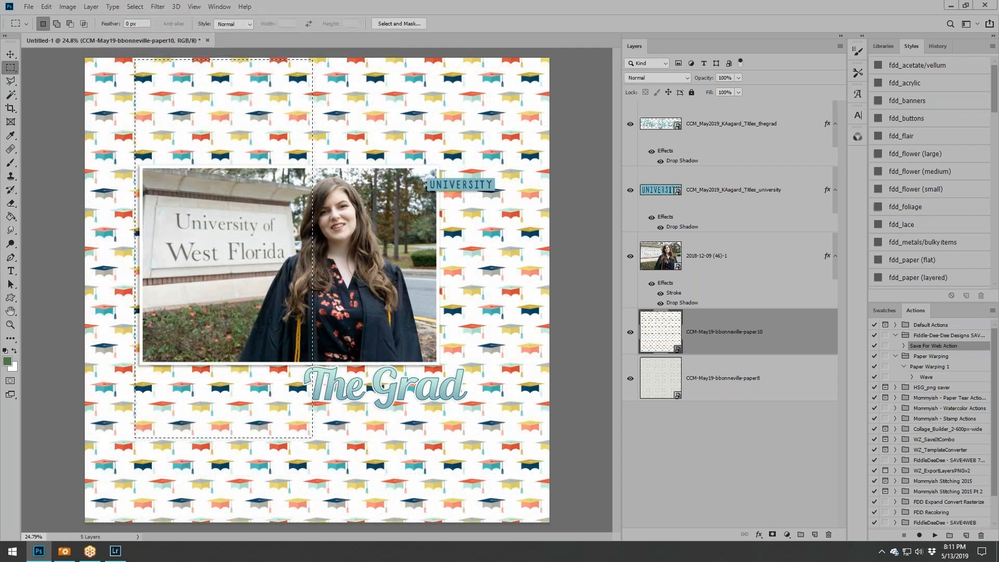
pyautogui.hotkey('ctrl', 'j')
pyautogui.click(723, 364)
pyautogui.rightClick(732, 352)
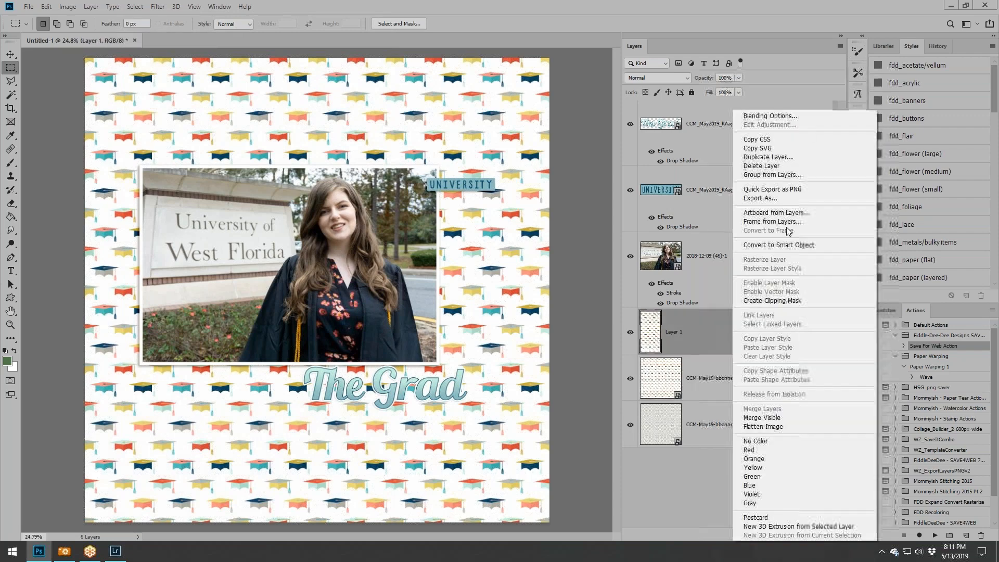
pyautogui.click(774, 166)
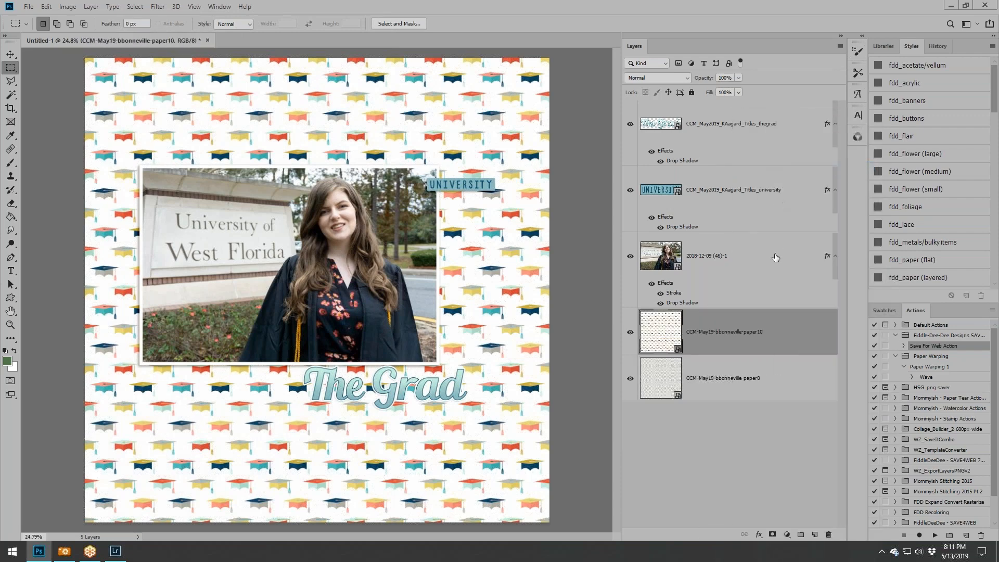
pyautogui.click(47, 7)
pyautogui.click(57, 15)
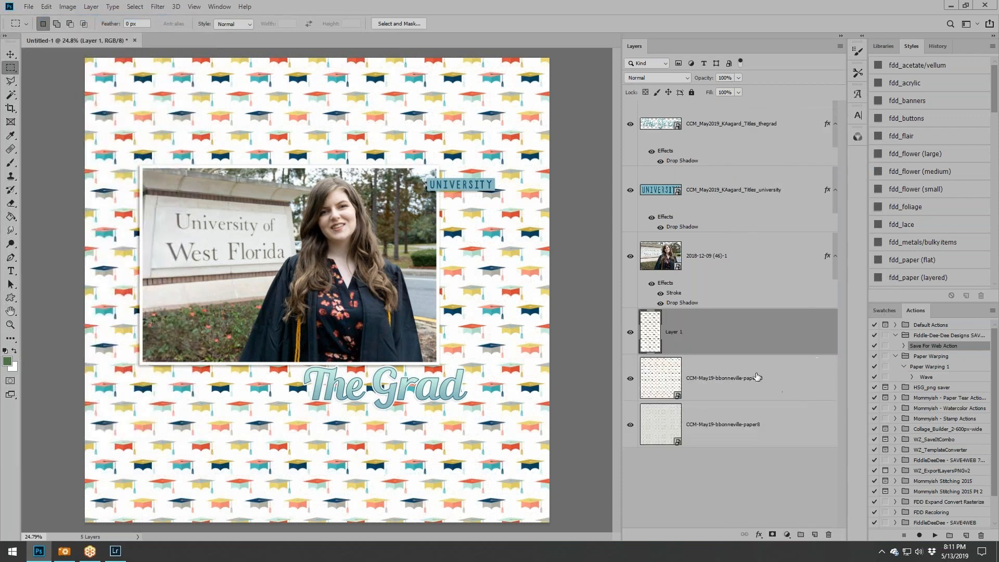
# Delete the full-page graduation-cap paper10 layer, keeping only the copied strip.
pyautogui.rightClick(749, 377)
pyautogui.click(780, 136)
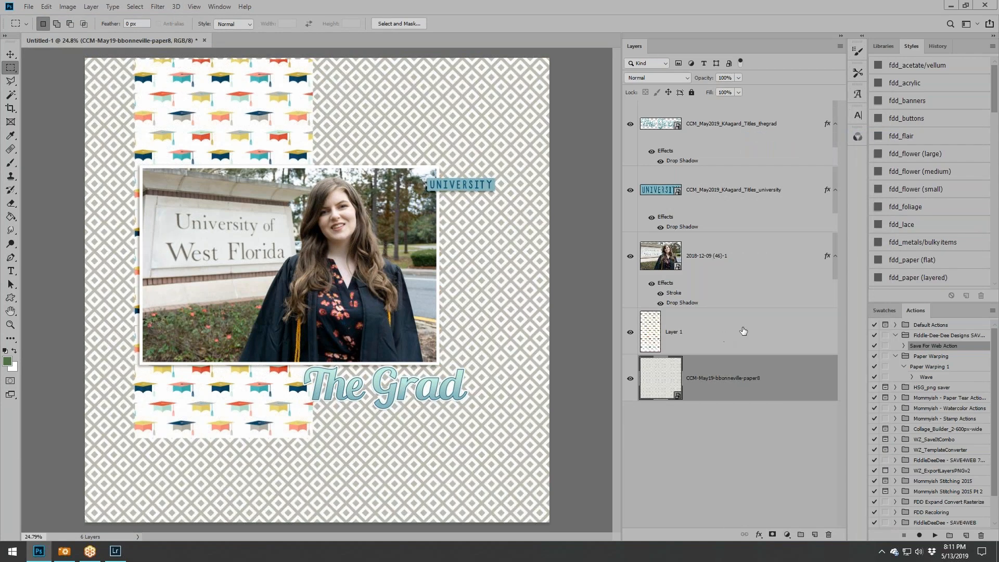
# Apply the fdd_paper (layered) style to the graduation-cap strip and shift it down and left behind the photo.
pyautogui.click(942, 277)
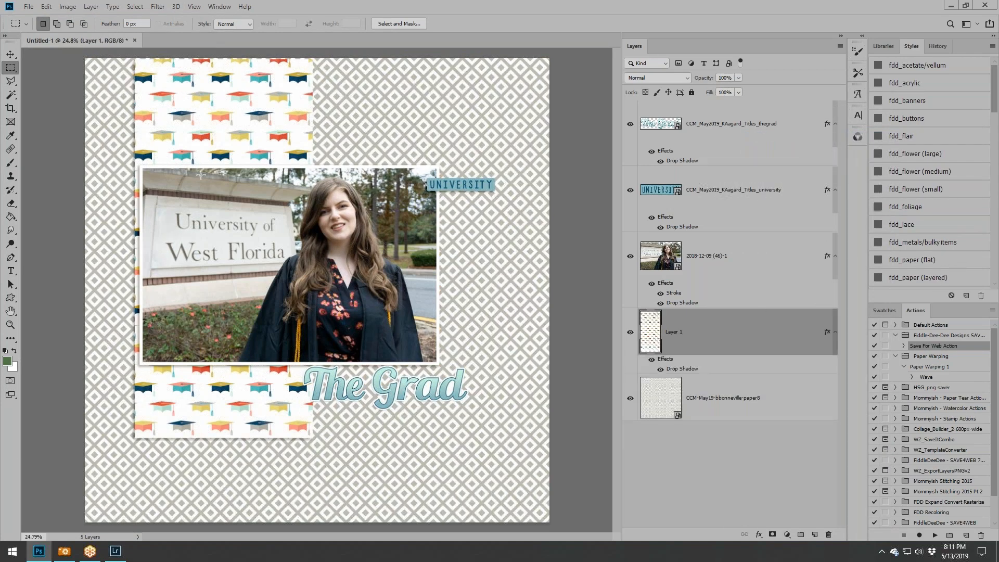
pyautogui.click(10, 54)
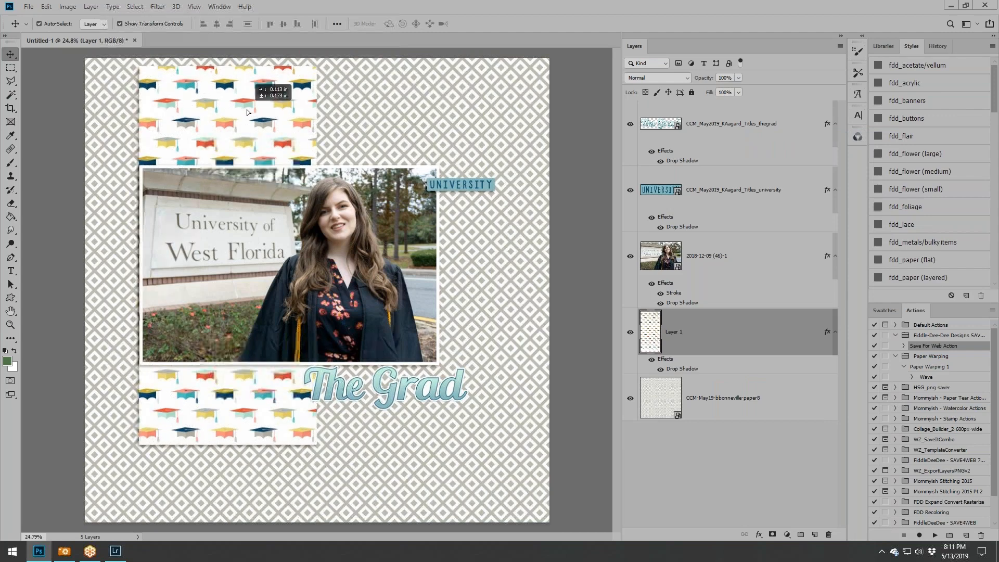
pyautogui.moveTo(244, 107); pyautogui.dragTo(236, 132)
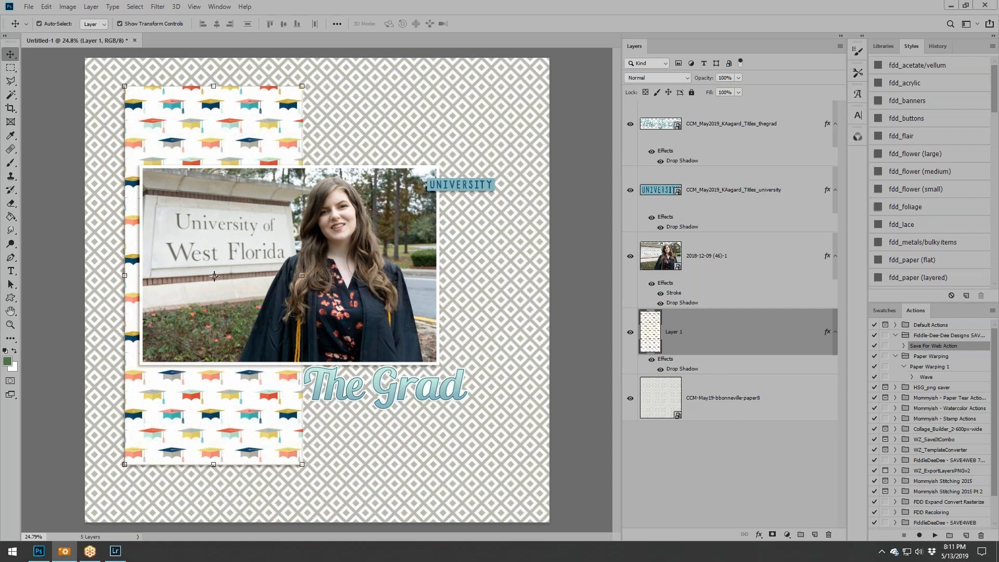
# Place the white solidpaper11 and move its layer between the graduation-cap strip and the diamond-pattern paper.
pyautogui.moveTo(487, 245); pyautogui.dragTo(563, 247)
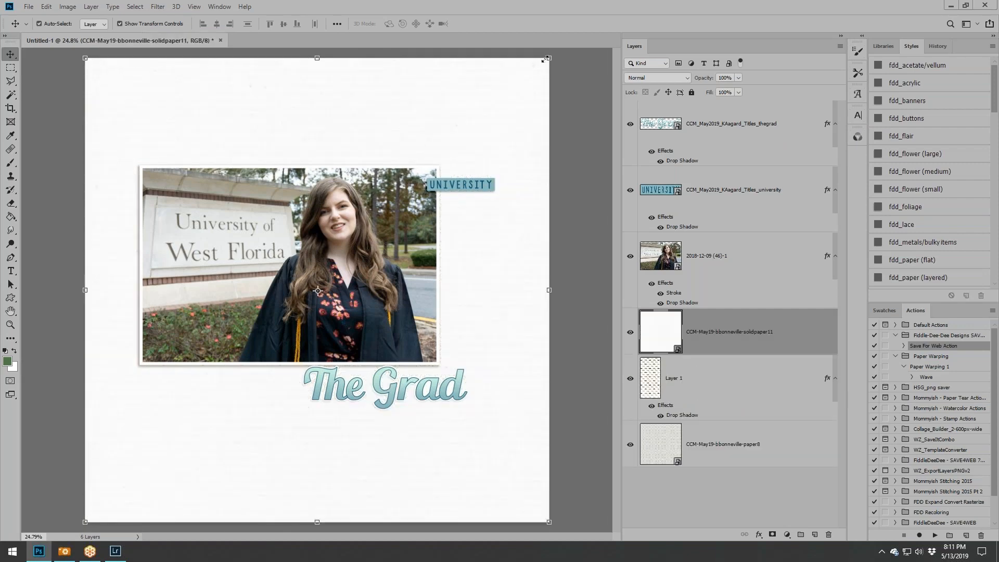
pyautogui.moveTo(756, 327); pyautogui.dragTo(756, 420)
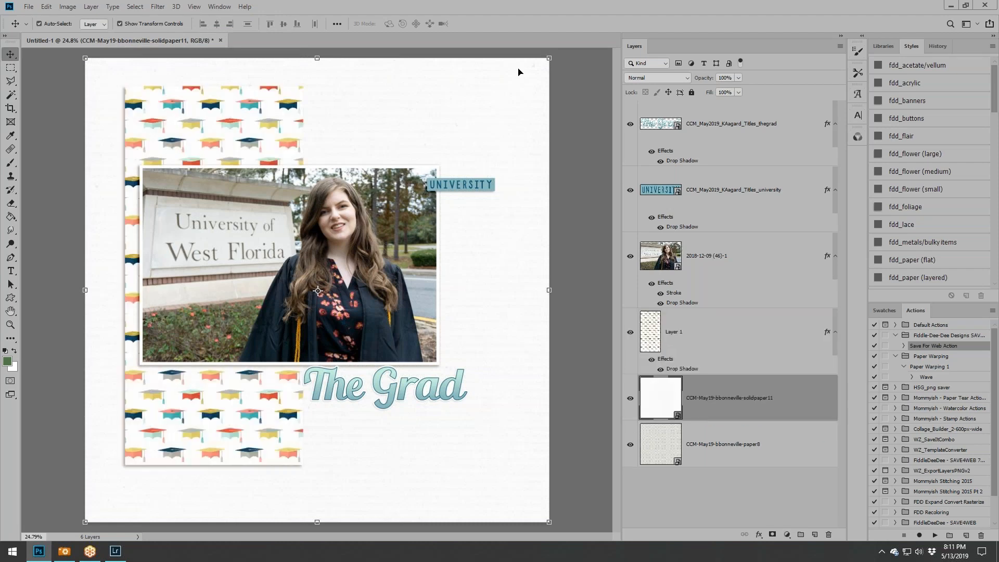
# Scale the white solid paper to 95% and apply the fdd_paper (layered) style to it.
pyautogui.click(549, 59)
pyautogui.doubleClick(188, 24)
pyautogui.write('90')
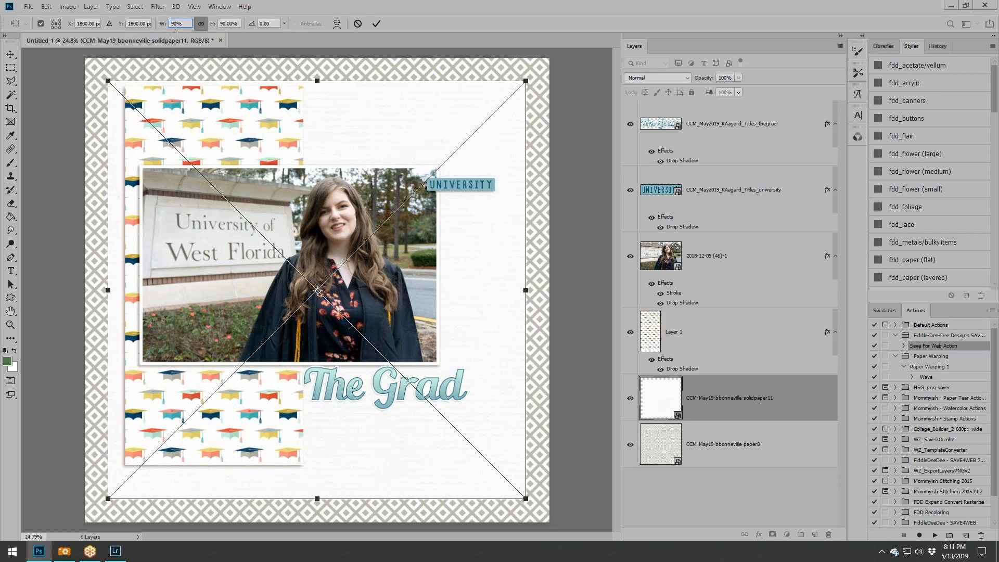
pyautogui.press('BackSpace')
pyautogui.write('5')
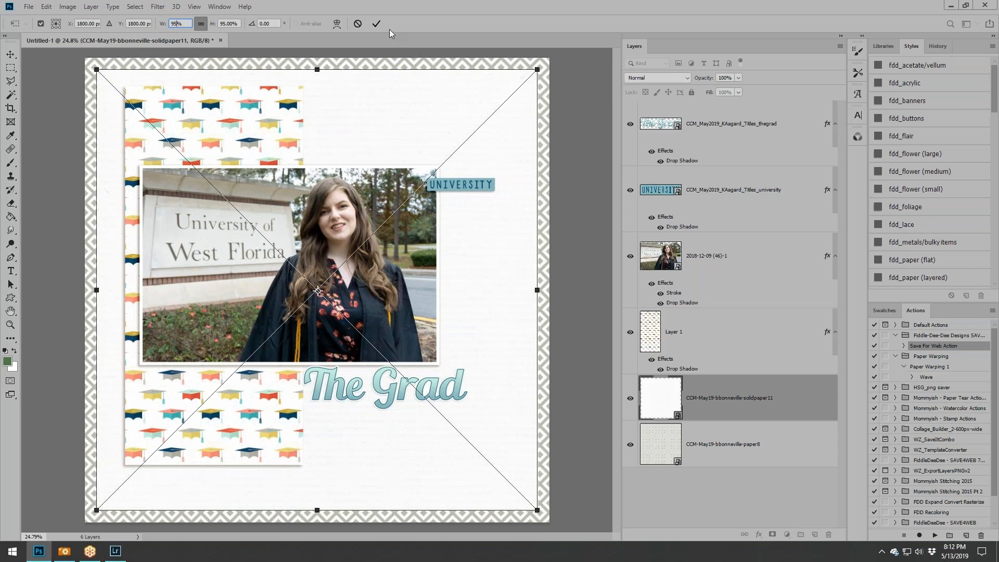
pyautogui.click(376, 23)
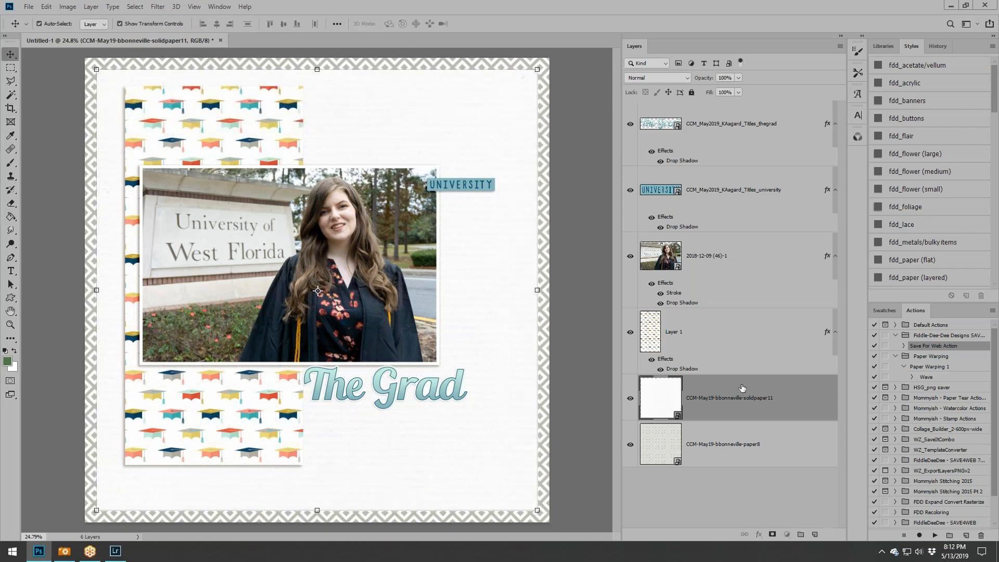
pyautogui.click(931, 278)
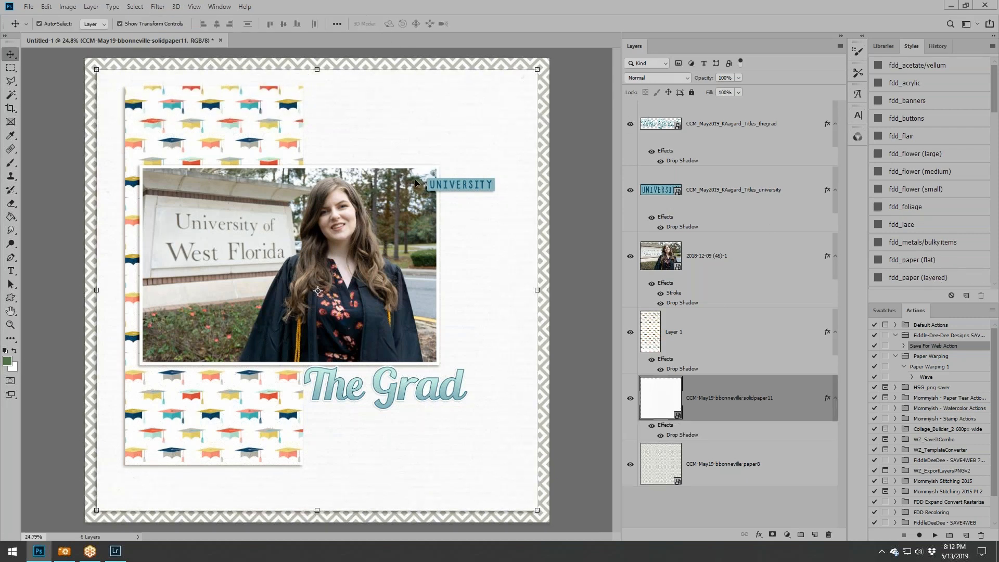
# Place the Class of title on top of all layers and shrink it into position just below The Grad title.
pyautogui.click(277, 128)
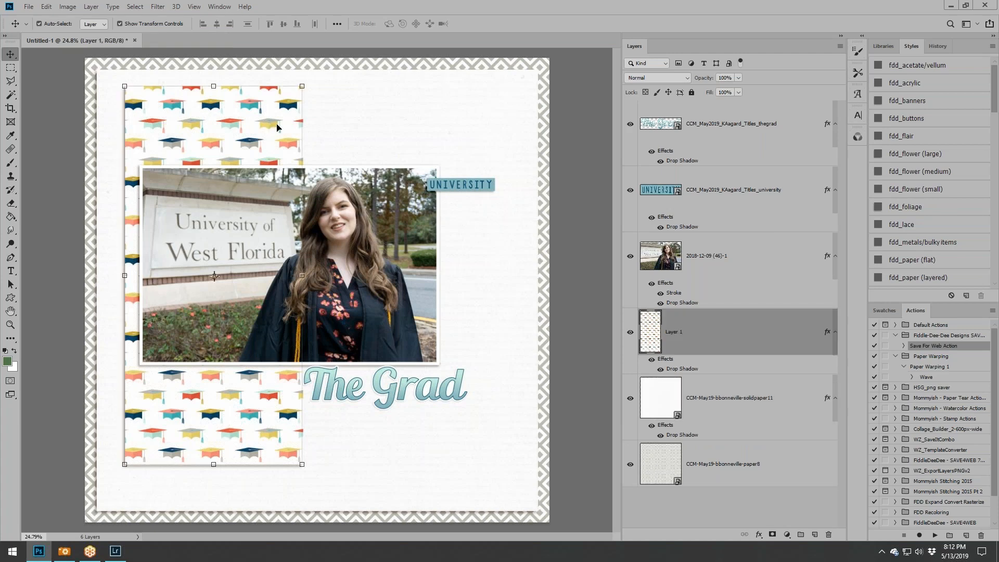
pyautogui.hotkey('alt', 'Tab')
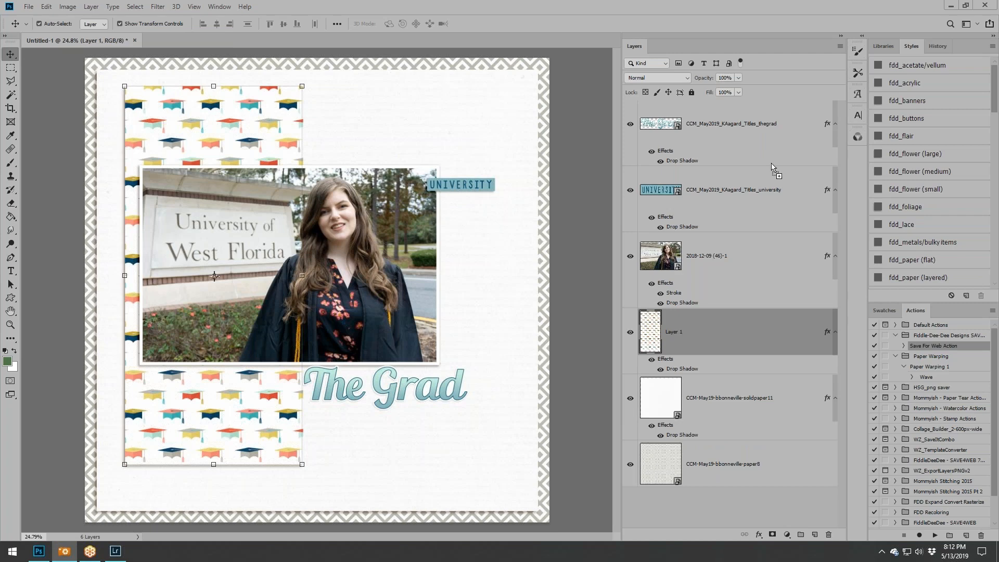
pyautogui.moveTo(776, 170); pyautogui.dragTo(546, 227)
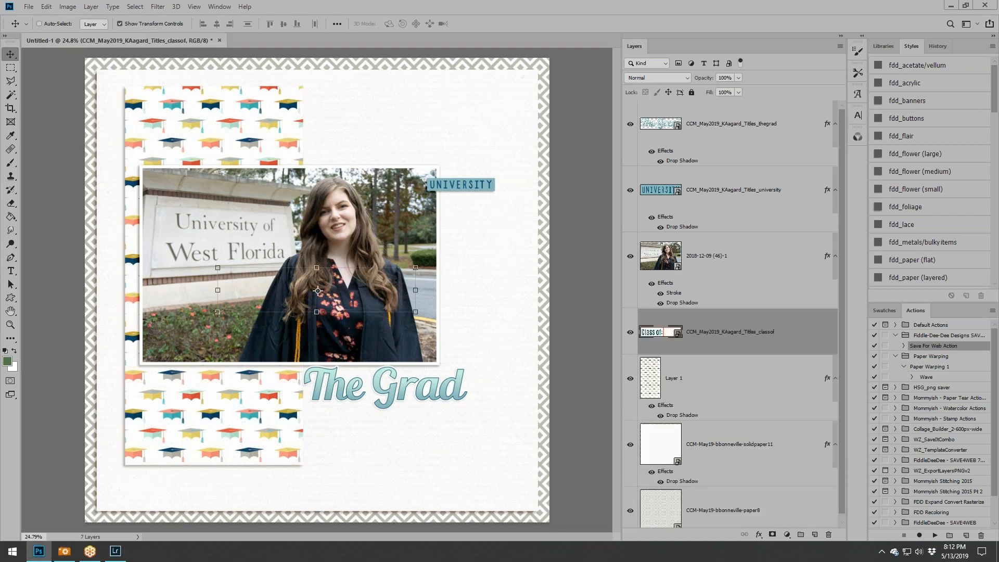
pyautogui.hotkey('ctrl', 'shift', ']')
pyautogui.moveTo(375, 300); pyautogui.dragTo(476, 452)
pyautogui.moveTo(515, 410); pyautogui.dragTo(464, 413)
pyautogui.click(376, 23)
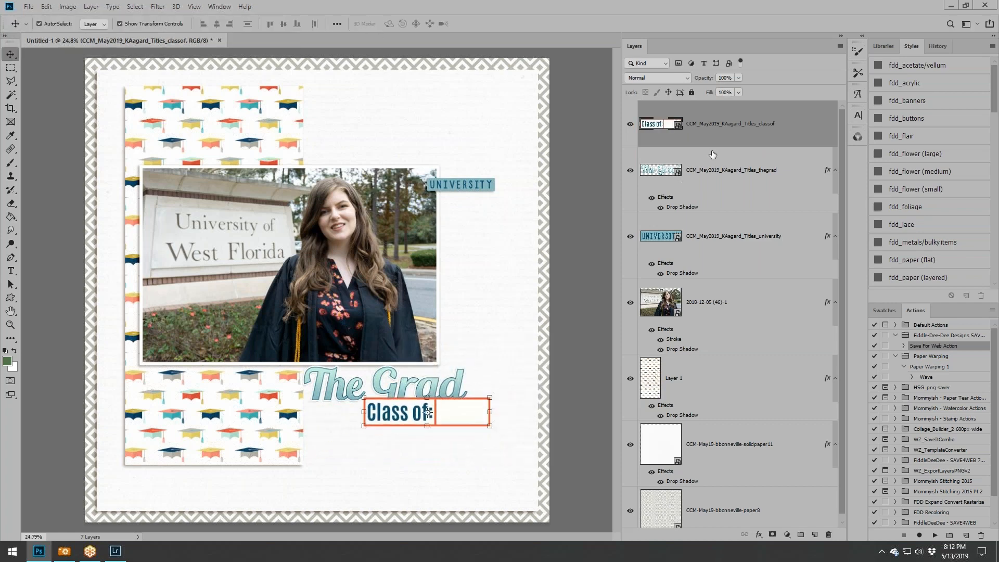
# Tuck the Class of layer beneath The Grad layer with the fdd_paper (flat) style and shift it slightly left and down.
pyautogui.moveTo(733, 133); pyautogui.dragTo(742, 226)
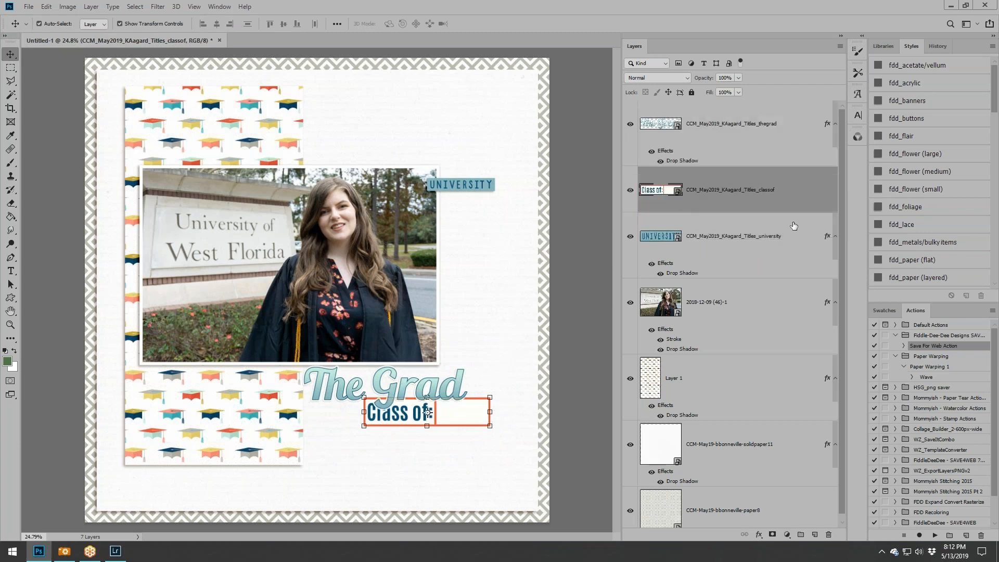
pyautogui.click(917, 262)
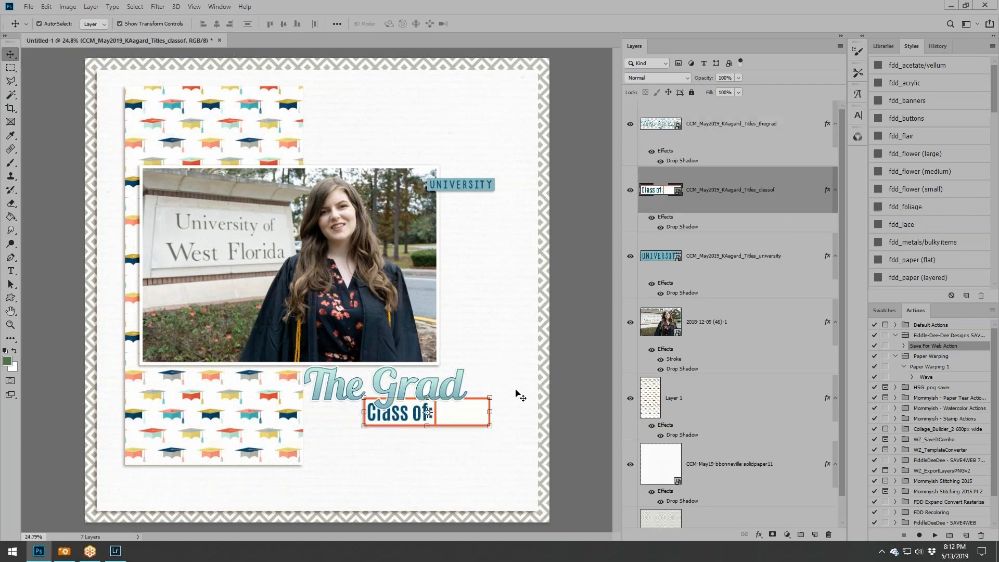
pyautogui.moveTo(460, 409); pyautogui.dragTo(429, 416)
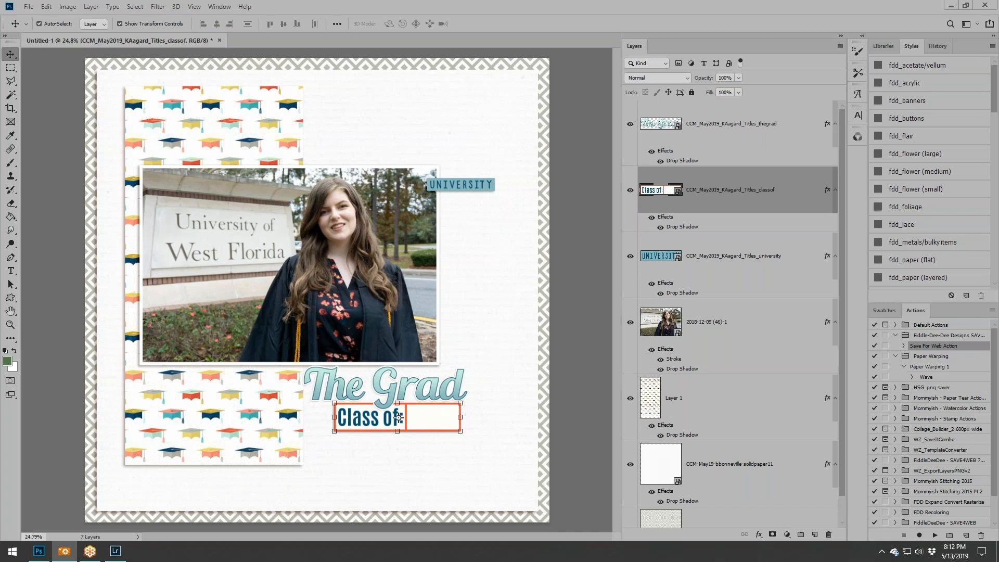
# Place the 2018 and 2019 year graphics and move the red 2019 below the Class of title.
pyautogui.moveTo(998, 177); pyautogui.dragTo(384, 204)
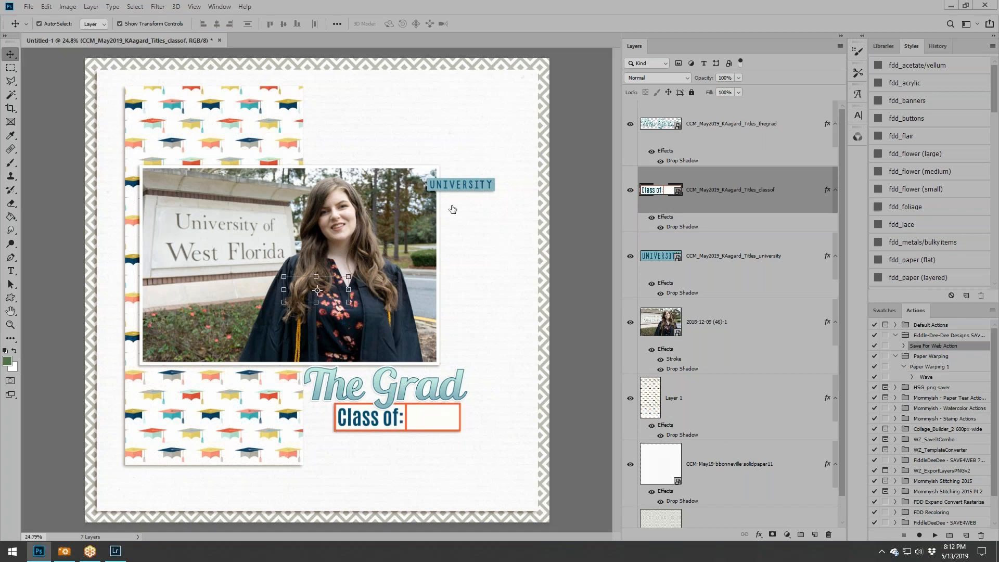
pyautogui.click(565, 257)
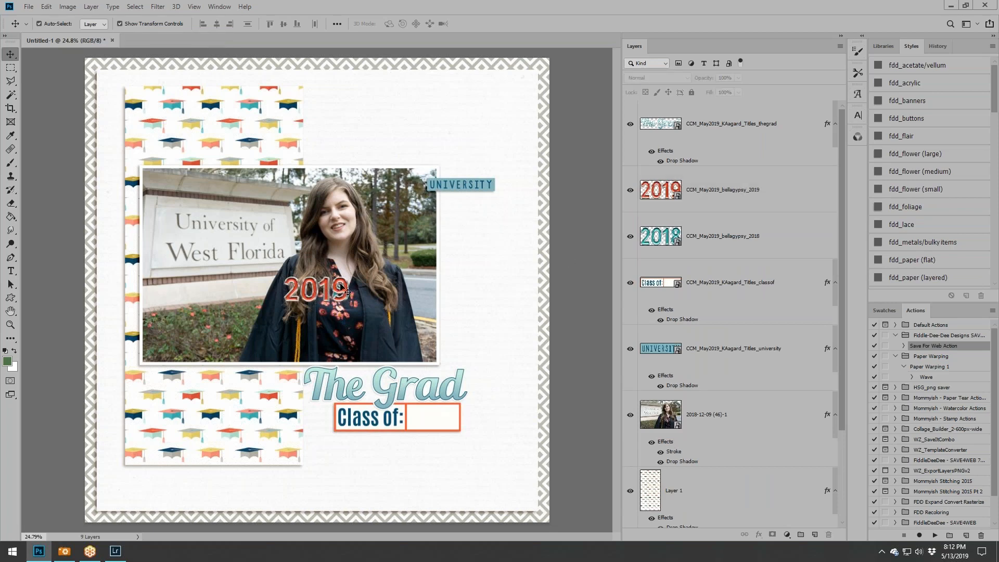
pyautogui.moveTo(346, 288); pyautogui.dragTo(461, 463)
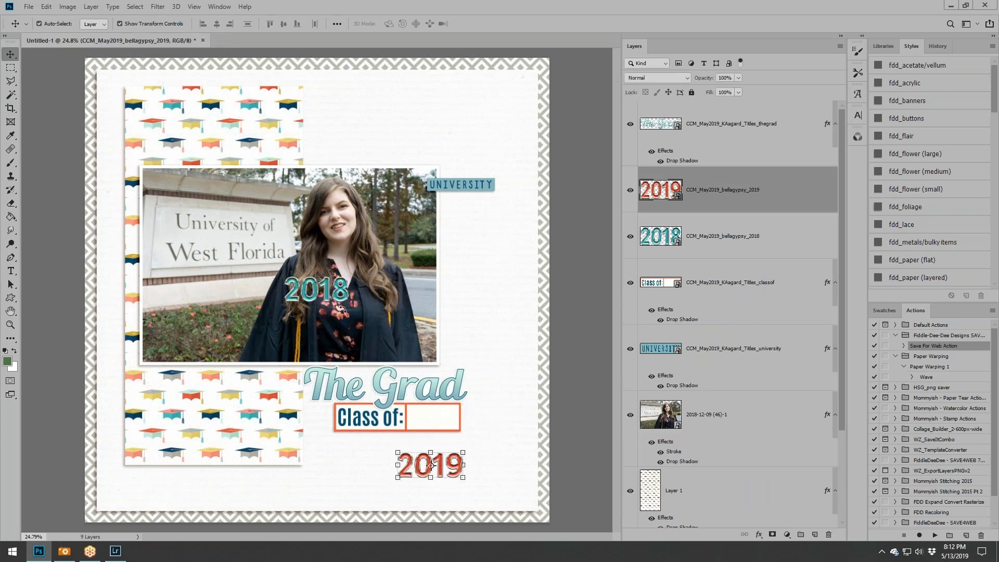
# Move the teal 2018 into the empty Class of box and place the red 2019 directly beneath it.
pyautogui.moveTo(374, 290); pyautogui.dragTo(496, 418)
pyautogui.click(349, 273)
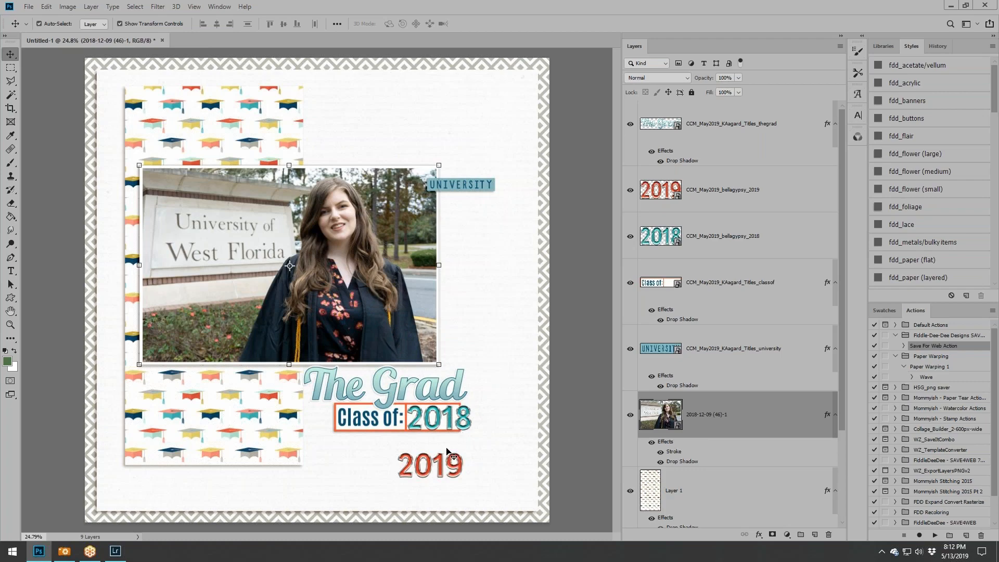
pyautogui.scroll(6, 446, 450)
pyautogui.moveTo(475, 467); pyautogui.dragTo(496, 418)
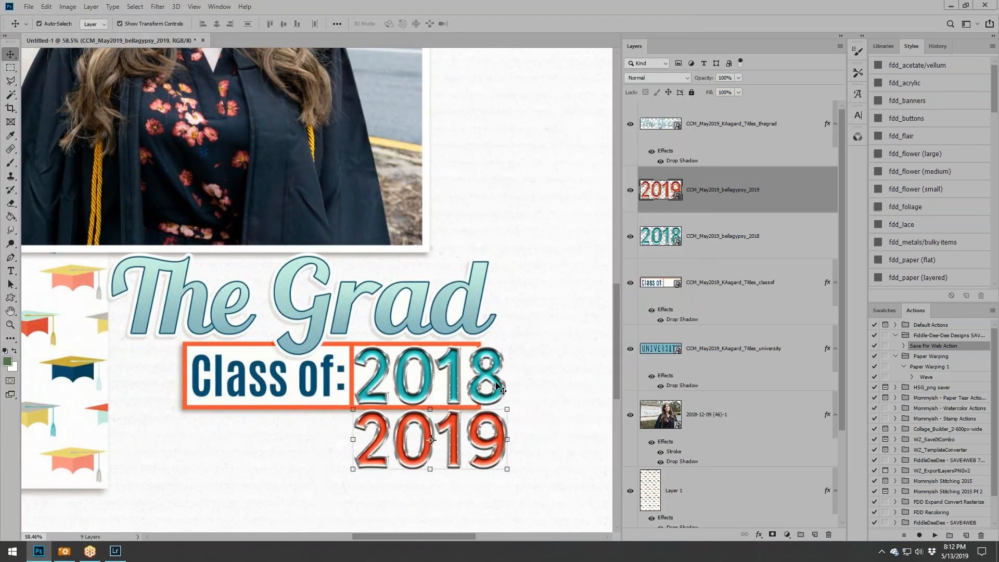
# Select the teal fills of all four 2018 digits on their layer using the Magic Wand with tolerance 50.
pyautogui.click(499, 389)
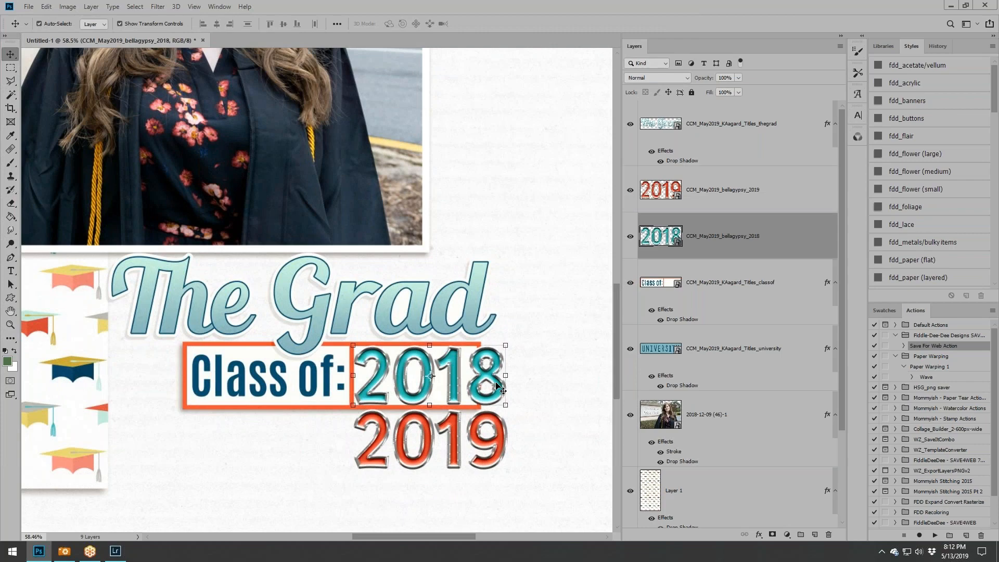
pyautogui.click(15, 96)
pyautogui.scroll(5, 509, 375)
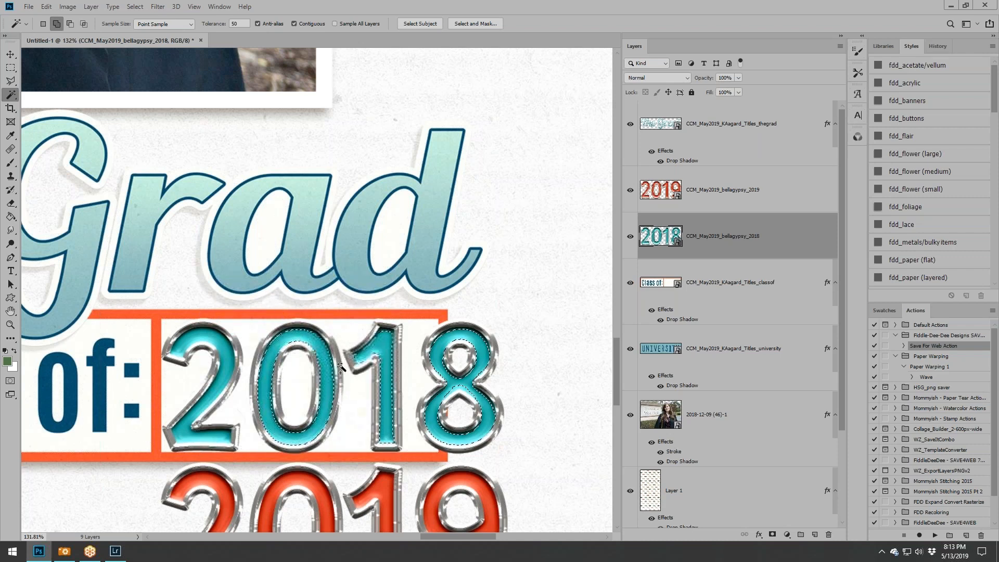
pyautogui.click(221, 346)
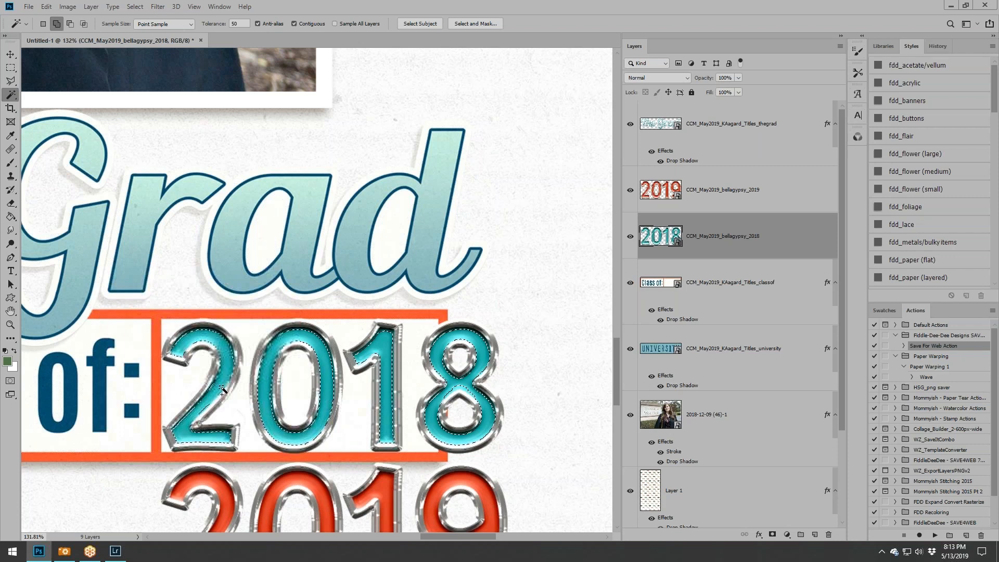
pyautogui.scroll(-3, 472, 363)
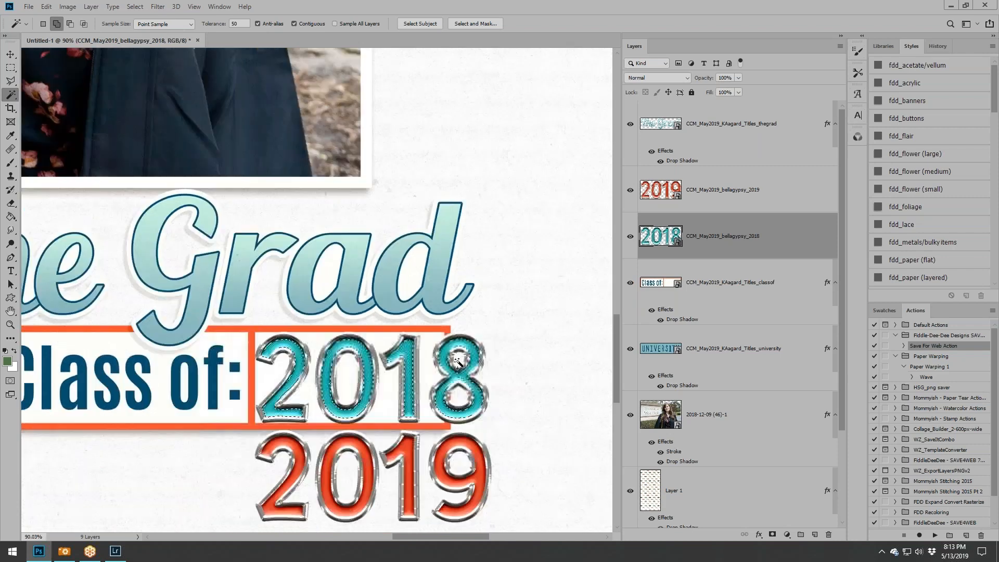
pyautogui.click(11, 53)
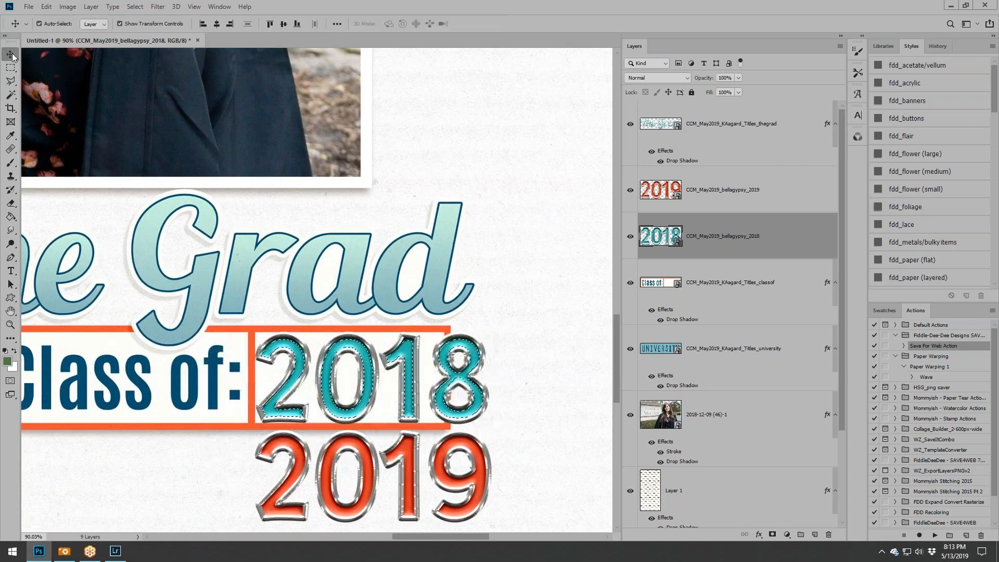
pyautogui.scroll(2, 468, 356)
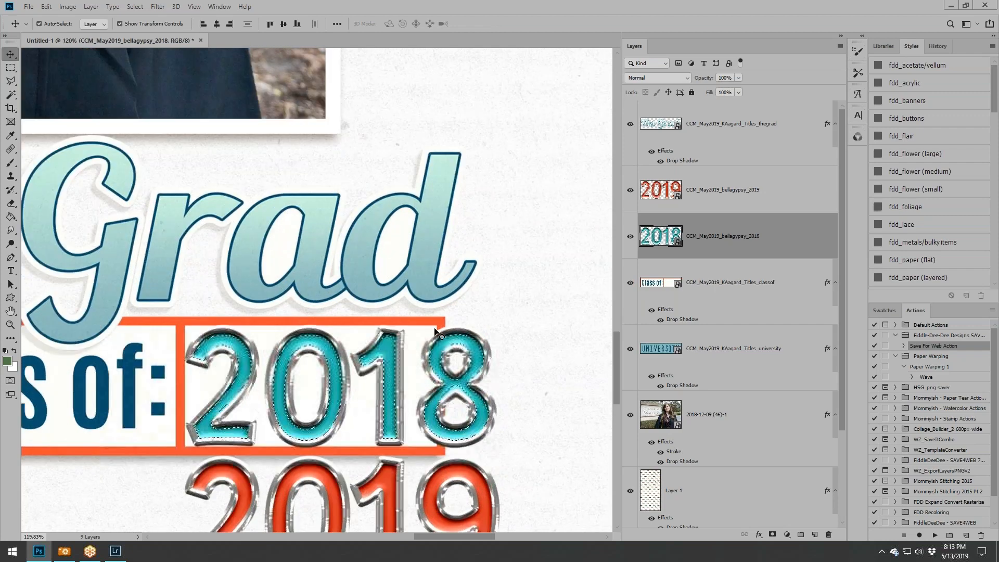
pyautogui.scroll(-5, 546, 430)
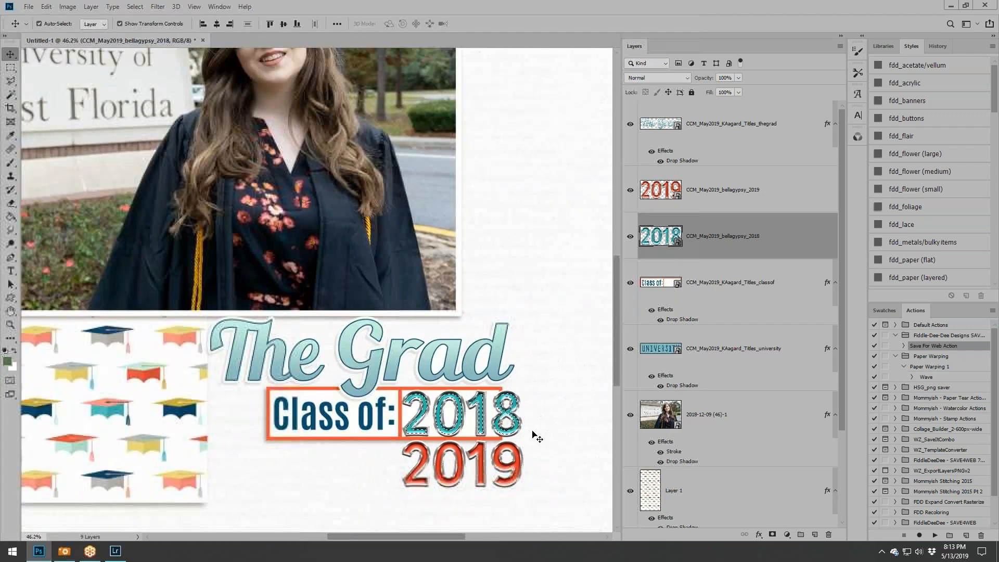
pyautogui.scroll(5, 538, 438)
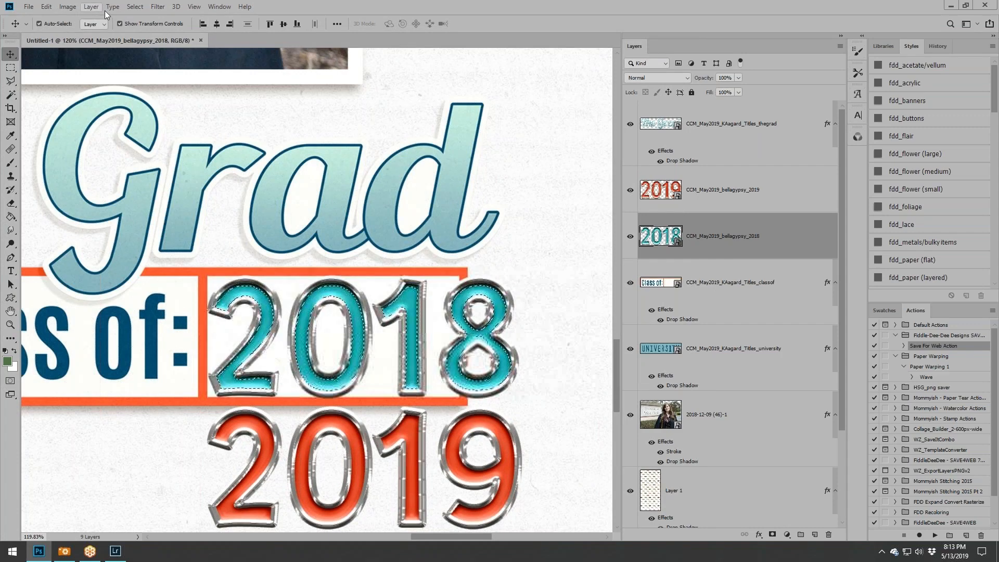
# Recolor the selected 2018 fills red with Hue/Saturation, using hue +180, saturation +56 and lightness +34.
pyautogui.click(69, 6)
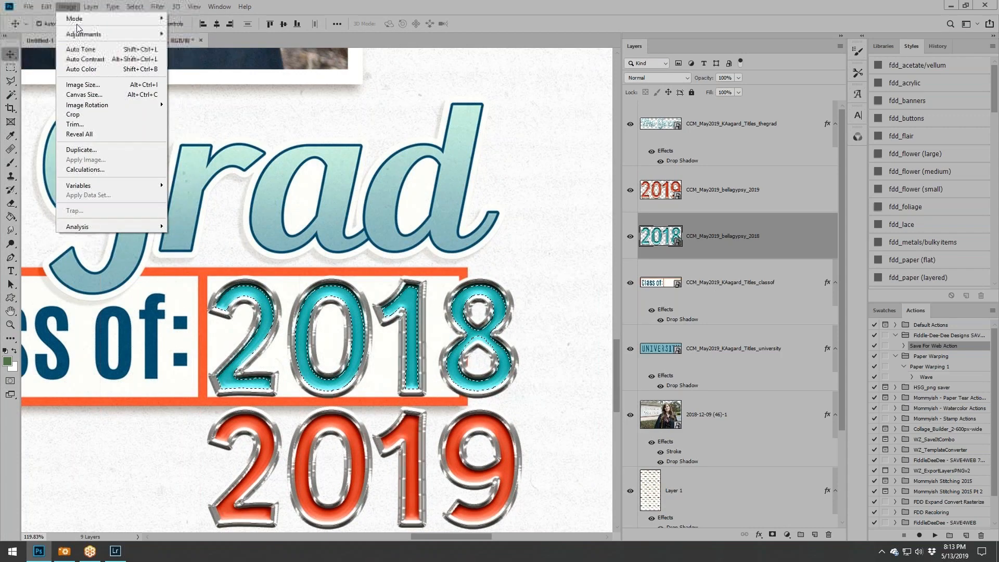
pyautogui.moveTo(84, 33)
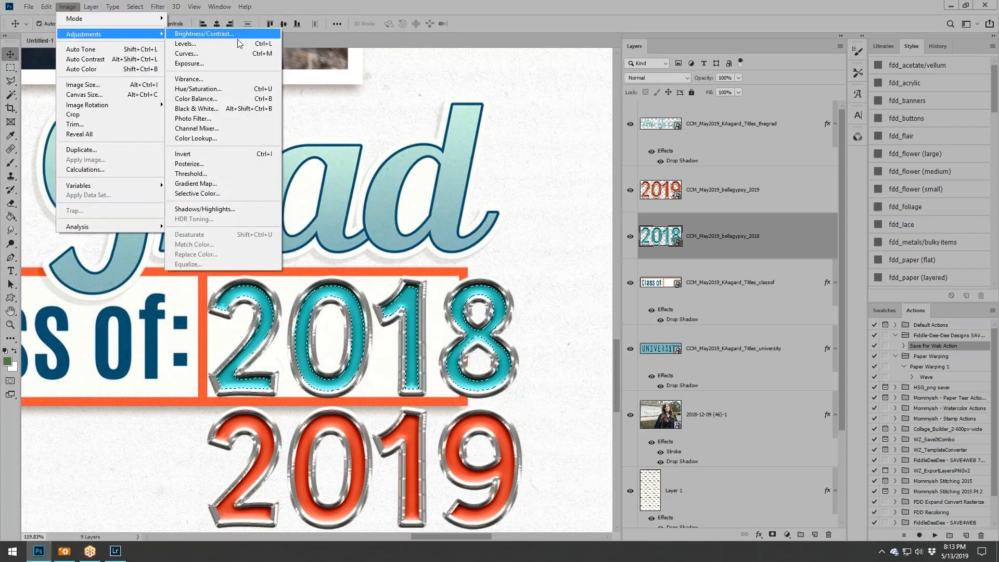
pyautogui.click(240, 90)
pyautogui.moveTo(468, 180); pyautogui.dragTo(524, 170)
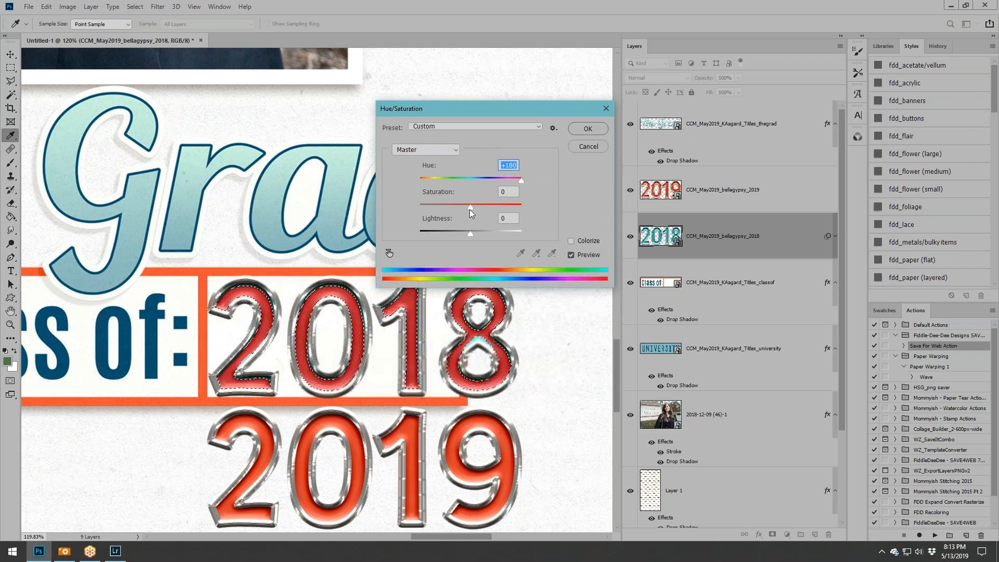
pyautogui.moveTo(470, 208); pyautogui.dragTo(491, 201)
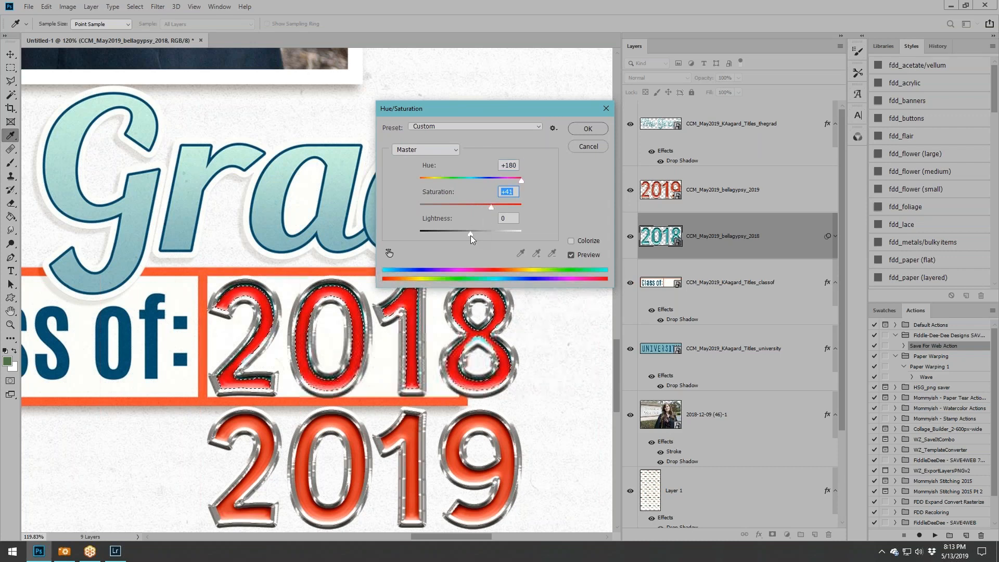
pyautogui.moveTo(471, 235); pyautogui.dragTo(535, 182)
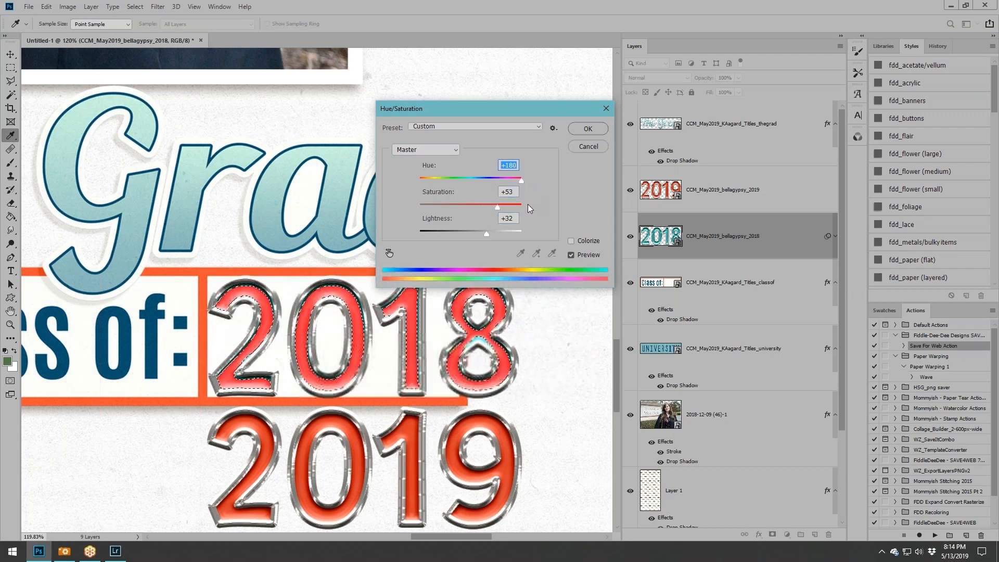
pyautogui.moveTo(499, 209); pyautogui.dragTo(499, 207)
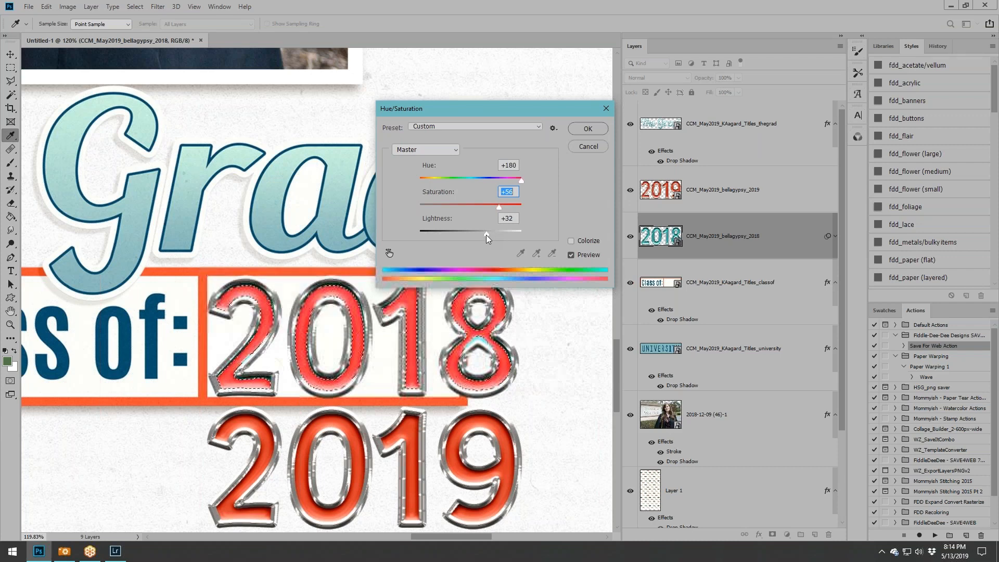
pyautogui.moveTo(485, 235)
pyautogui.mouseDown()
pyautogui.moveTo(497, 225)
pyautogui.moveTo(489, 230)
pyautogui.mouseUp()
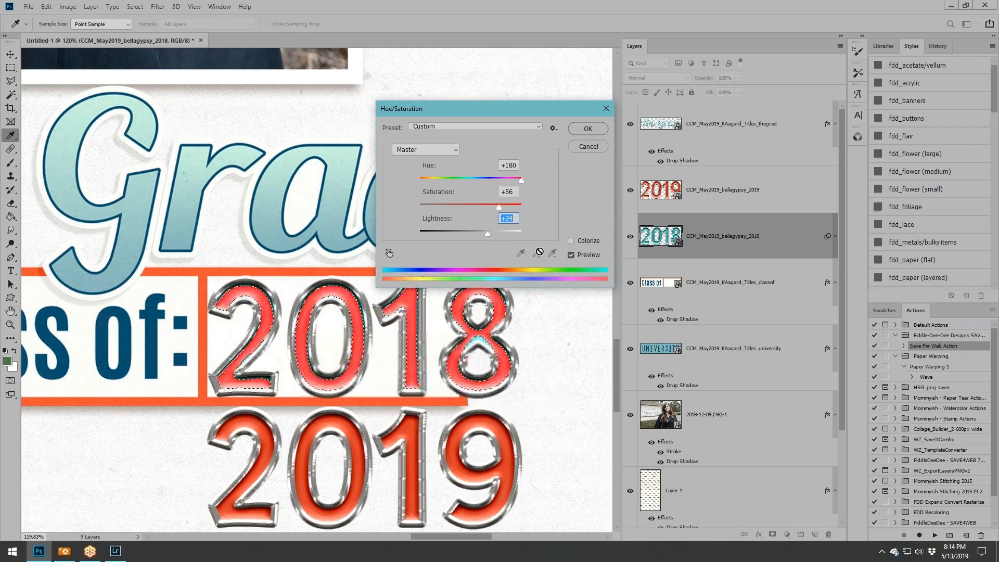
# Try colorizing the 2018 fills with hue 162 and saturation 25, and switch Colorize back off.
pyautogui.click(571, 242)
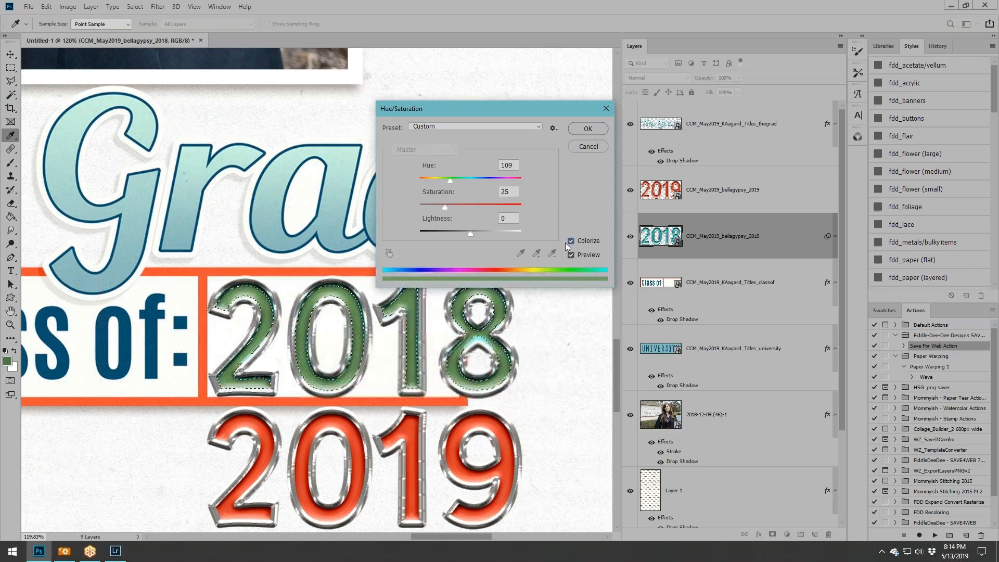
pyautogui.click(571, 241)
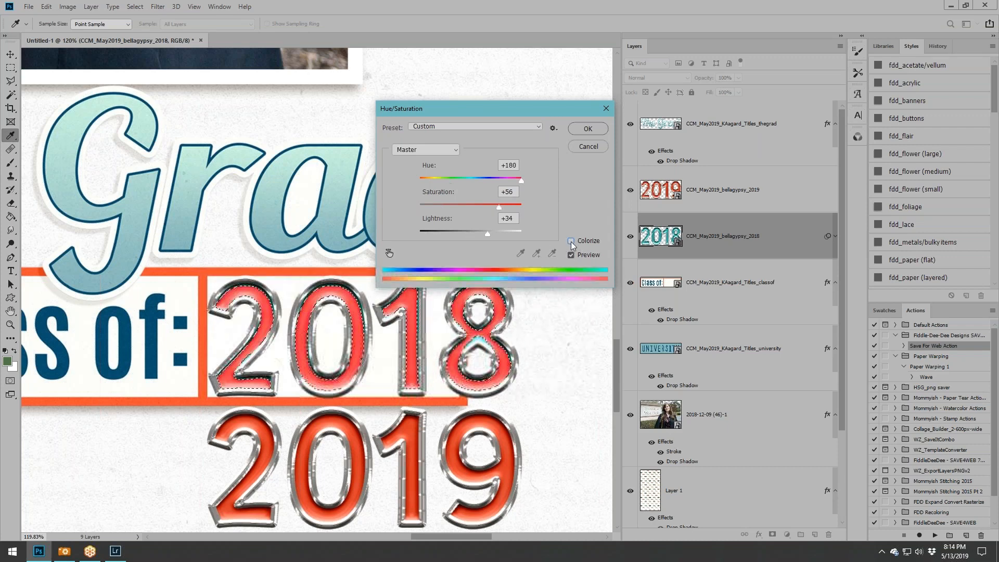
pyautogui.click(571, 242)
pyautogui.moveTo(448, 183); pyautogui.dragTo(470, 182)
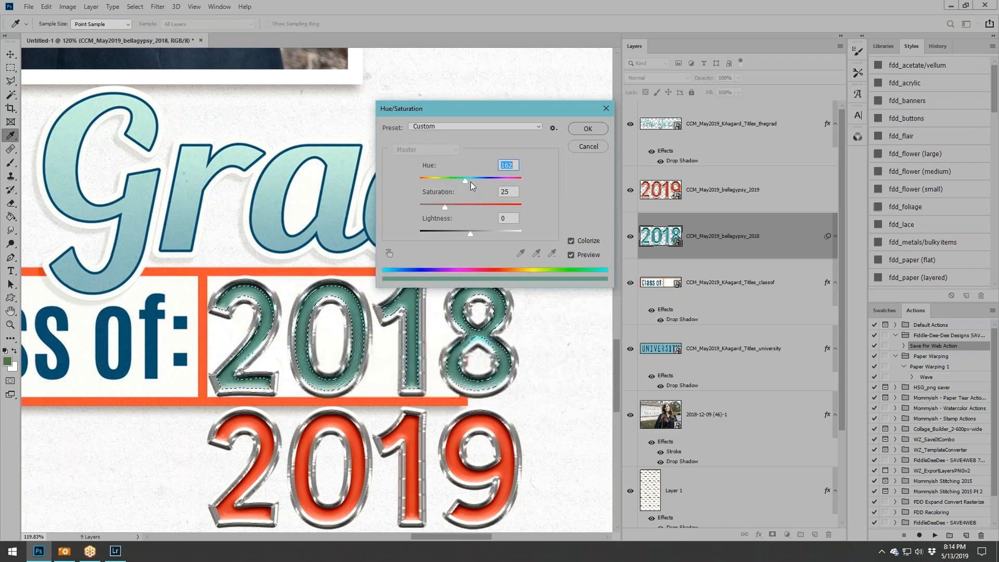
pyautogui.click(571, 240)
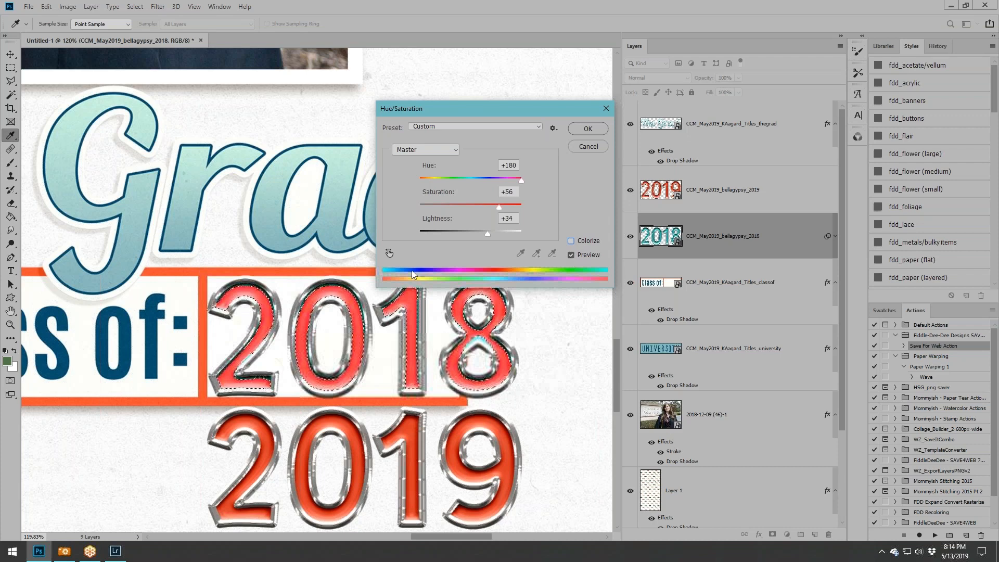
# Try sampling the digit colors with the on-image adjustment and eyedropper, and toggle Colorize on and off again.
pyautogui.click(389, 253)
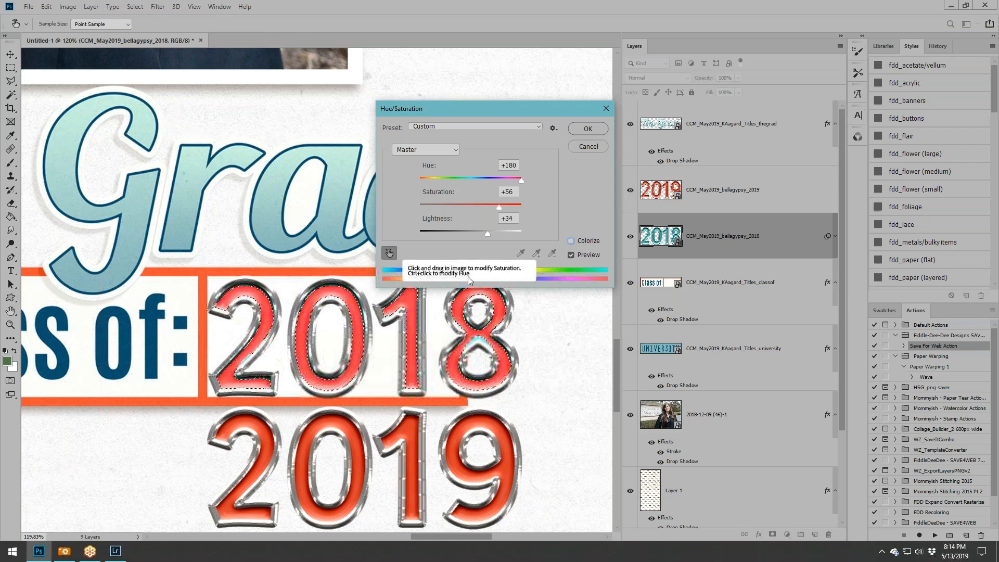
pyautogui.click(502, 296)
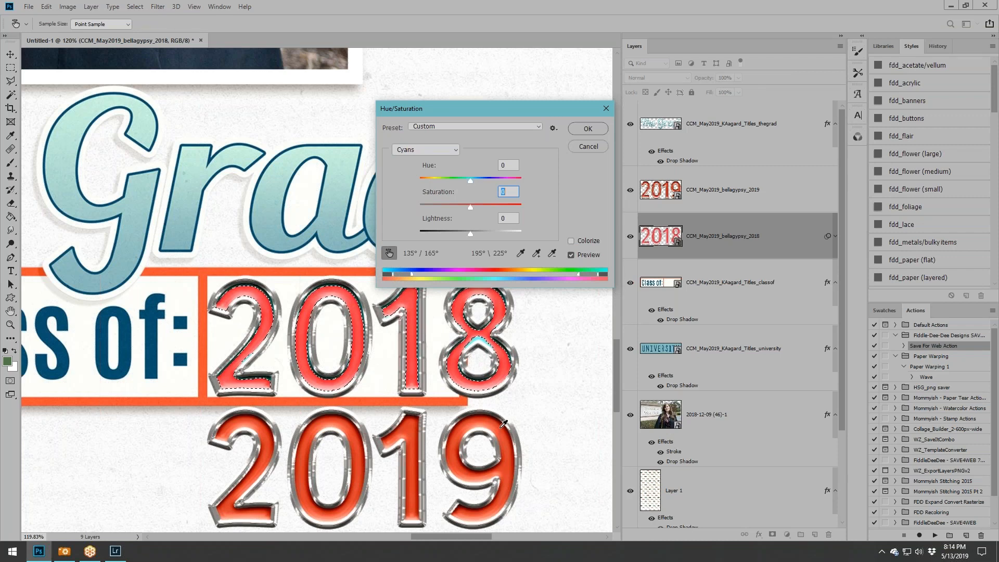
pyautogui.click(520, 253)
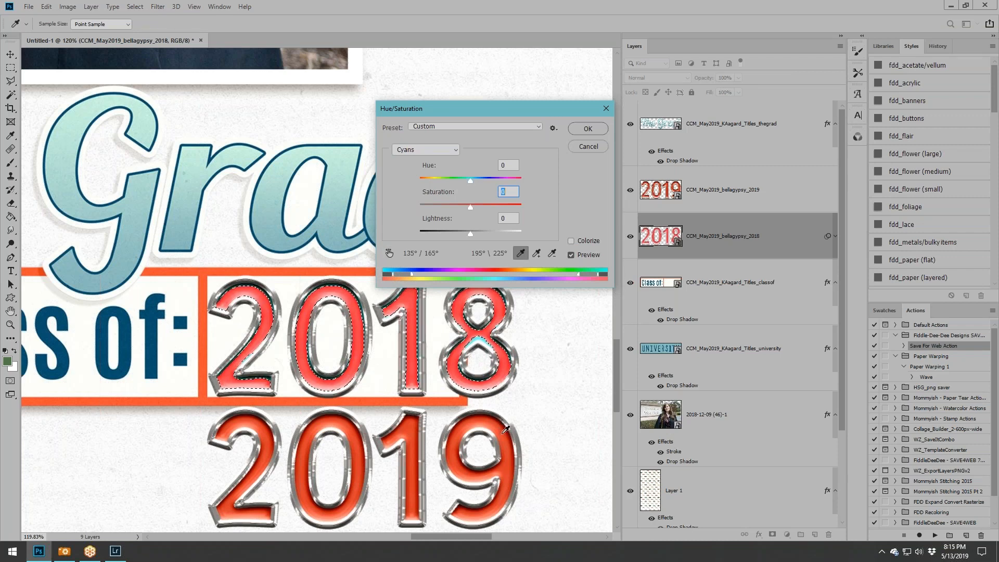
pyautogui.click(571, 241)
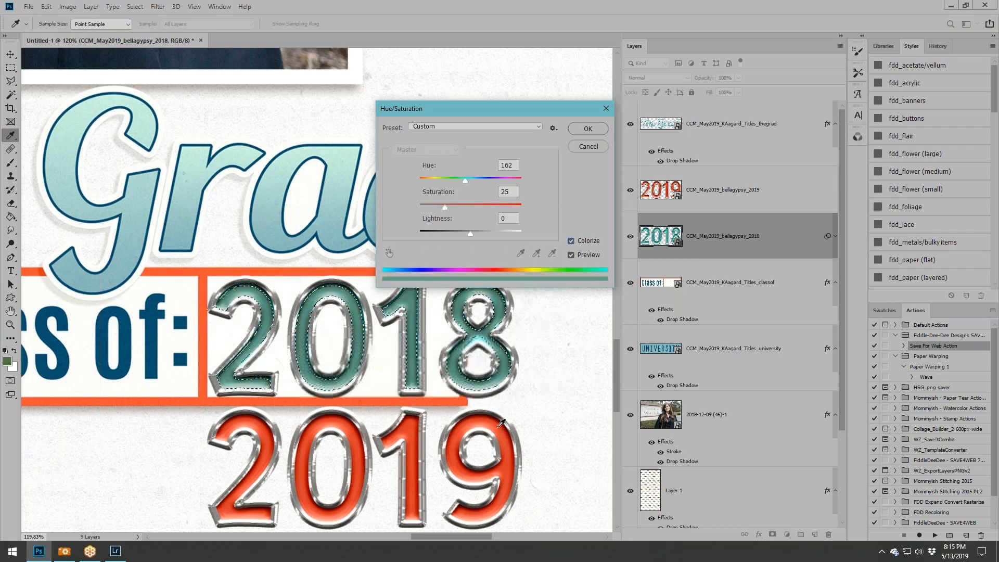
pyautogui.click(571, 242)
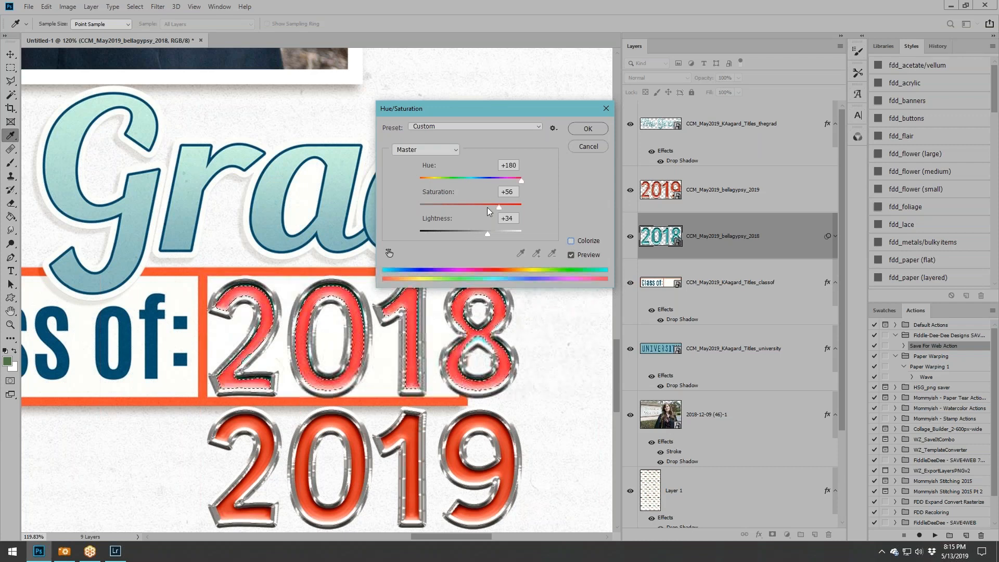
# Set the 2018 fills' Master saturation to +100 and lightness to -4, keeping hue at +180.
pyautogui.moveTo(499, 207); pyautogui.dragTo(532, 197)
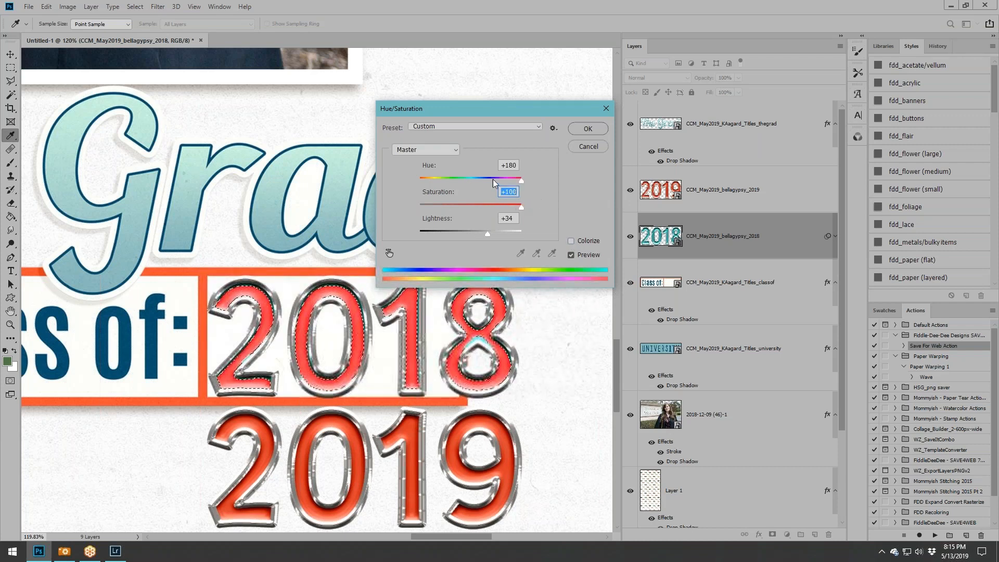
pyautogui.moveTo(488, 234); pyautogui.dragTo(470, 236)
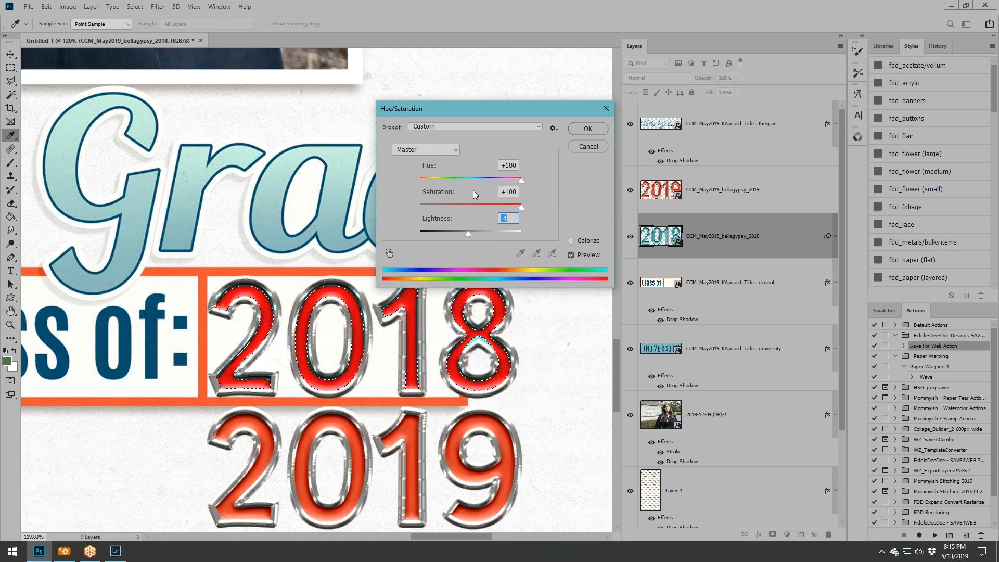
pyautogui.moveTo(522, 179); pyautogui.dragTo(526, 175)
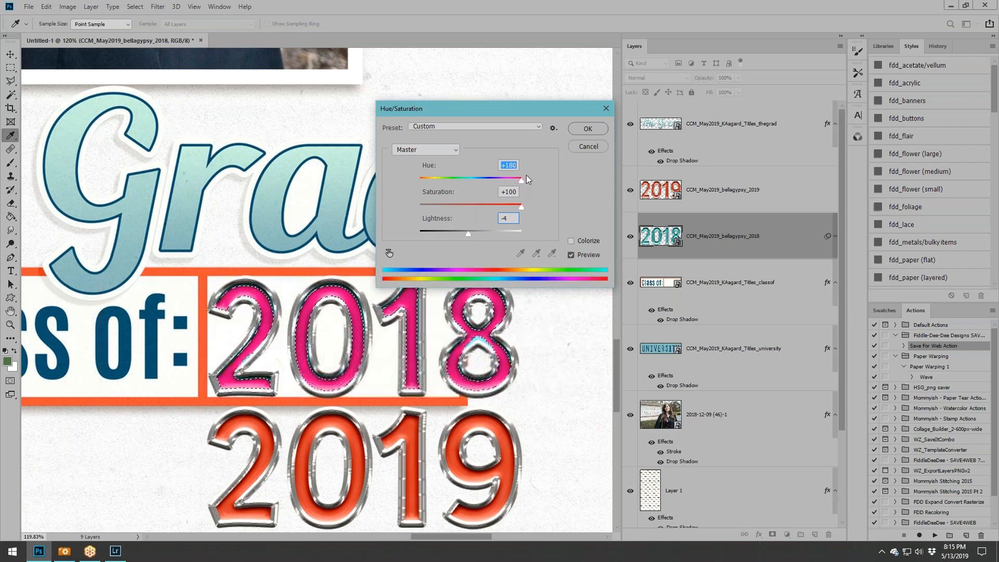
# Set the Cyans saturation to -8, apply the Hue/Saturation adjustment to the 2018, and select the 2019 graphic.
pyautogui.click(427, 149)
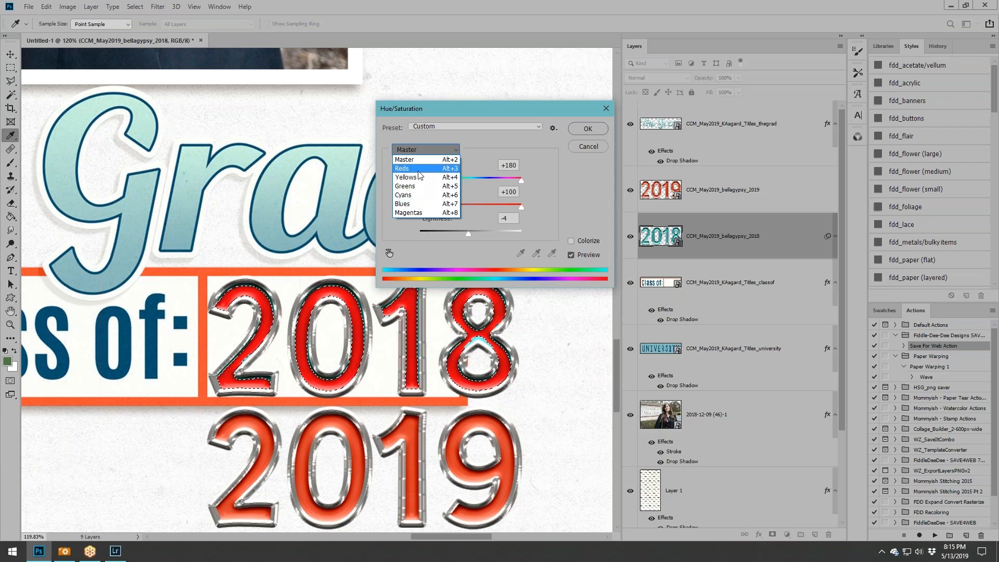
pyautogui.click(424, 198)
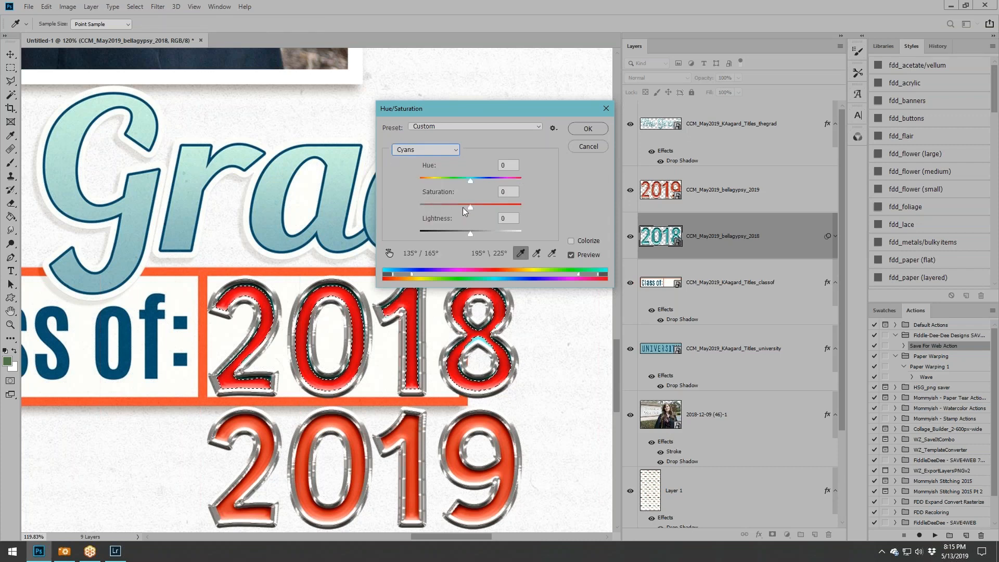
pyautogui.moveTo(470, 207)
pyautogui.mouseDown()
pyautogui.moveTo(489, 201)
pyautogui.moveTo(467, 207)
pyautogui.mouseUp()
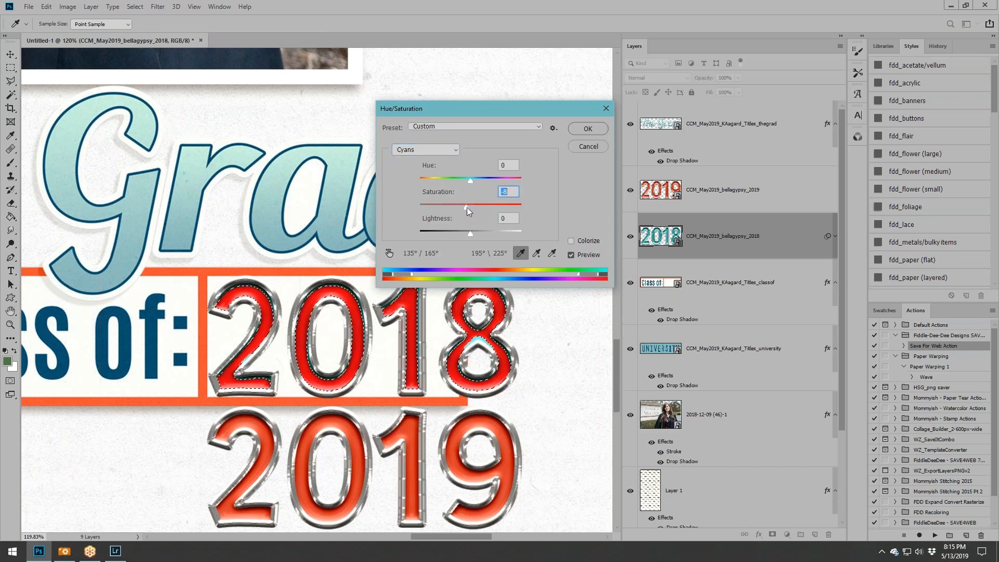
pyautogui.click(588, 129)
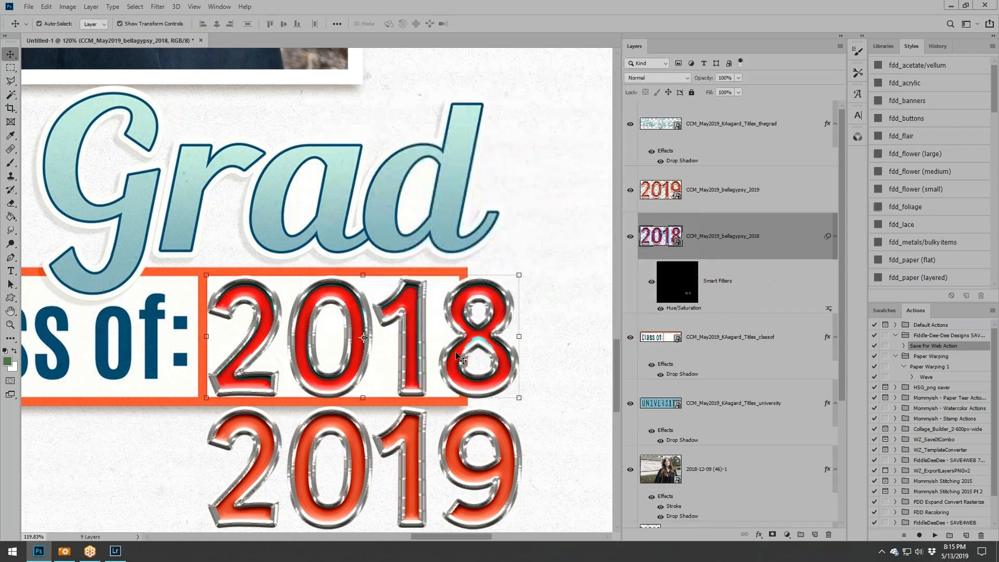
pyautogui.scroll(-5, 286, 363)
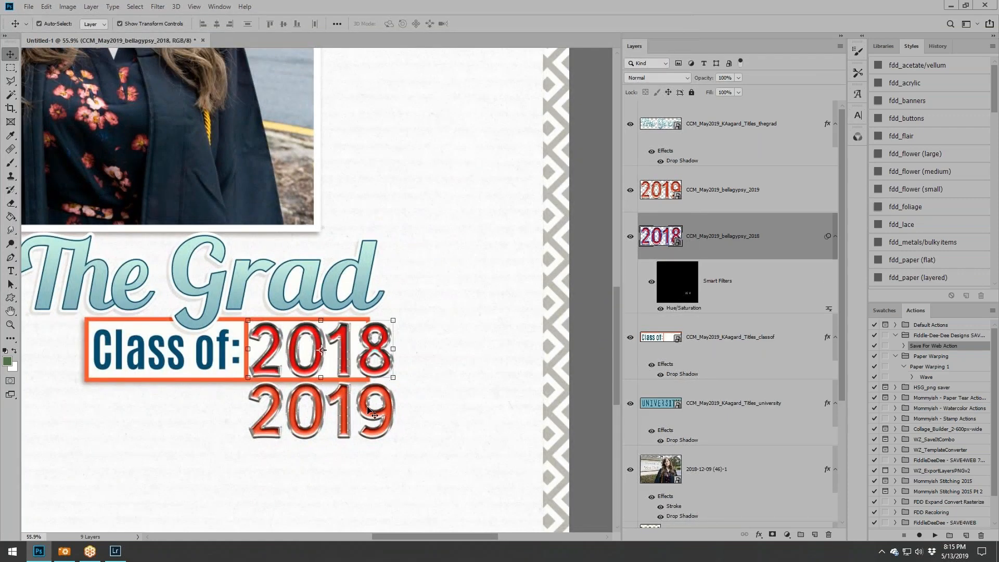
pyautogui.click(390, 403)
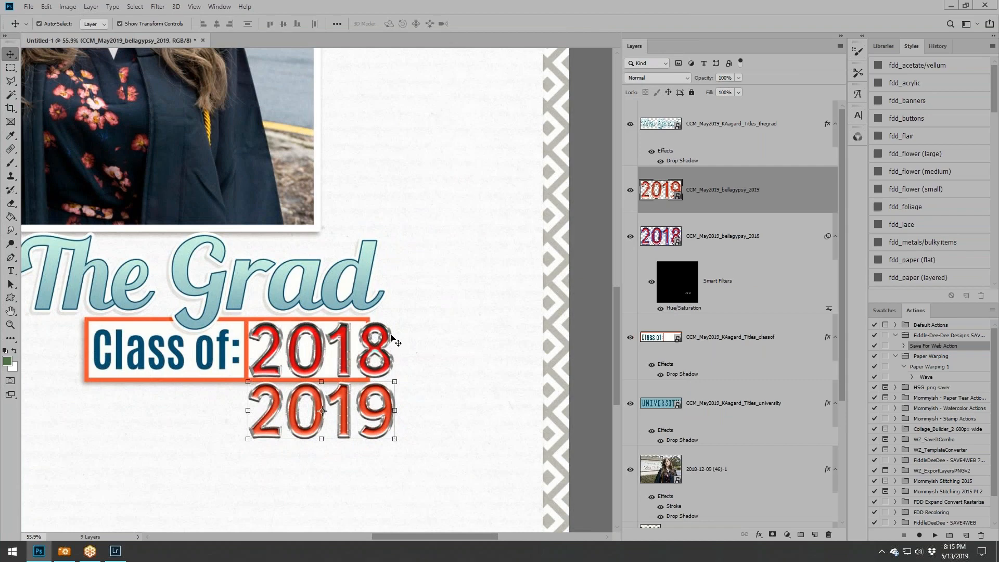
# Compare the 2018 and 2019 fills up close and disable the smart filters on the 2018 graphic.
pyautogui.scroll(6, 373, 361)
pyautogui.scroll(4, 374, 361)
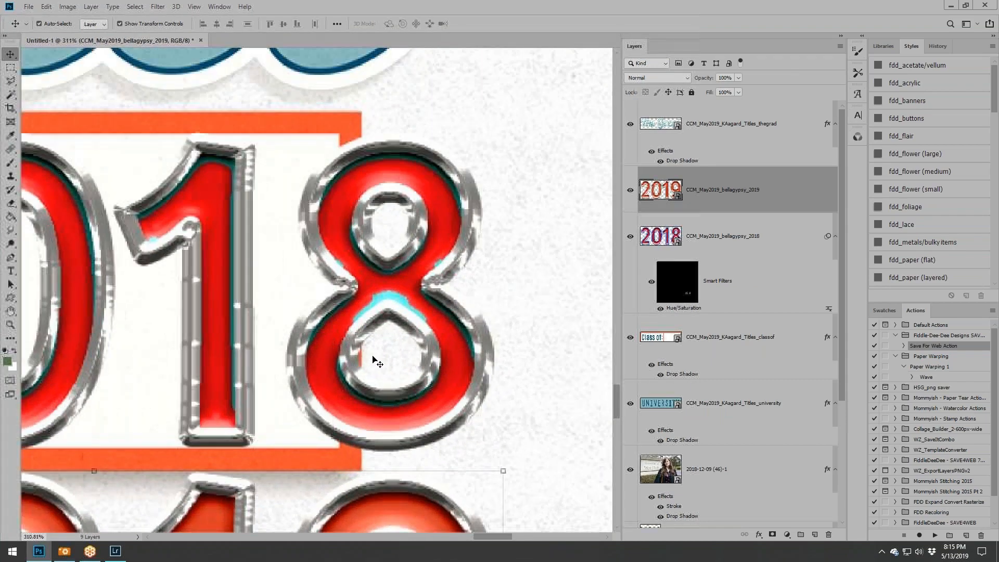
pyautogui.scroll(-2, 448, 233)
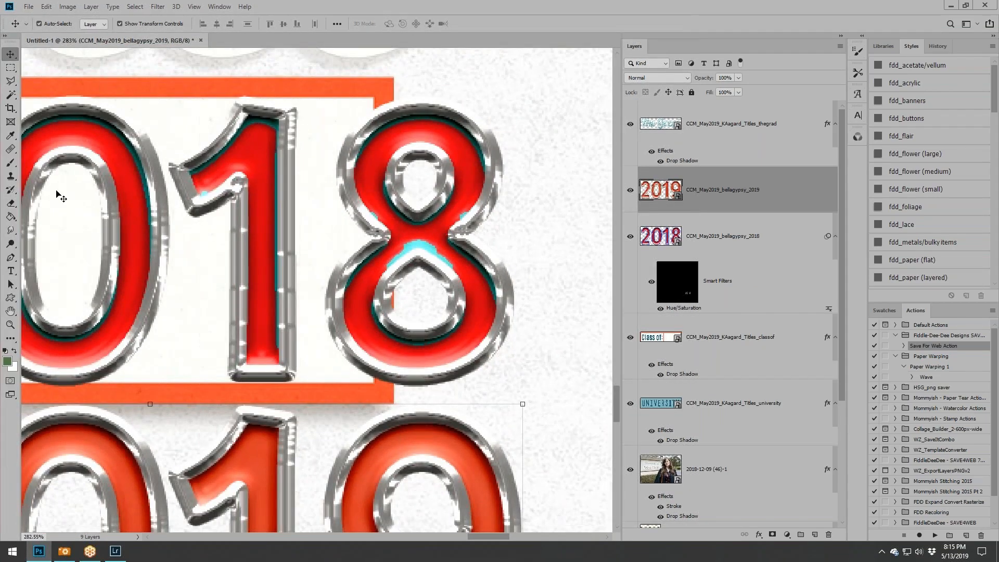
pyautogui.scroll(-9, 66, 234)
pyautogui.scroll(-1, 174, 254)
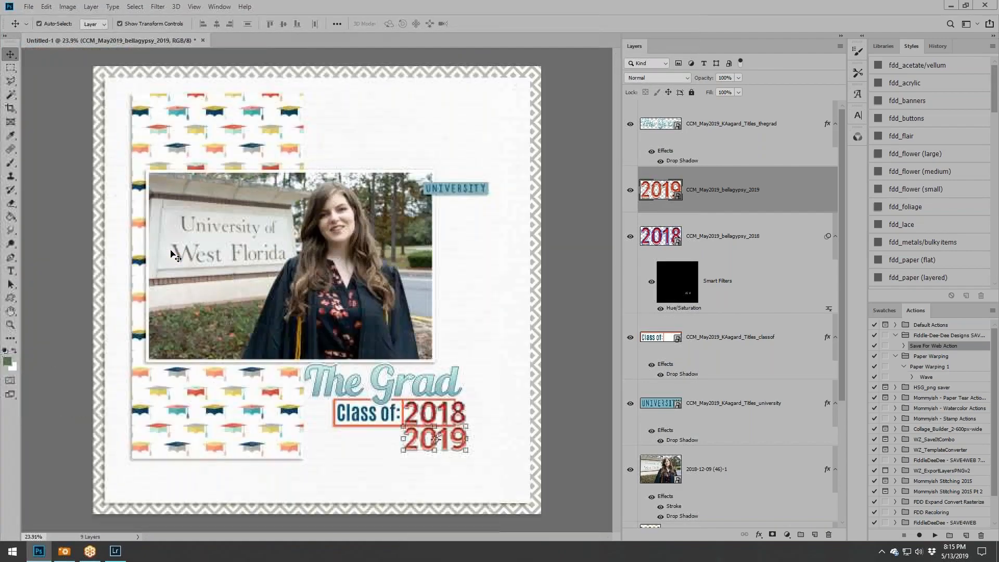
pyautogui.scroll(6, 461, 357)
pyautogui.click(460, 358)
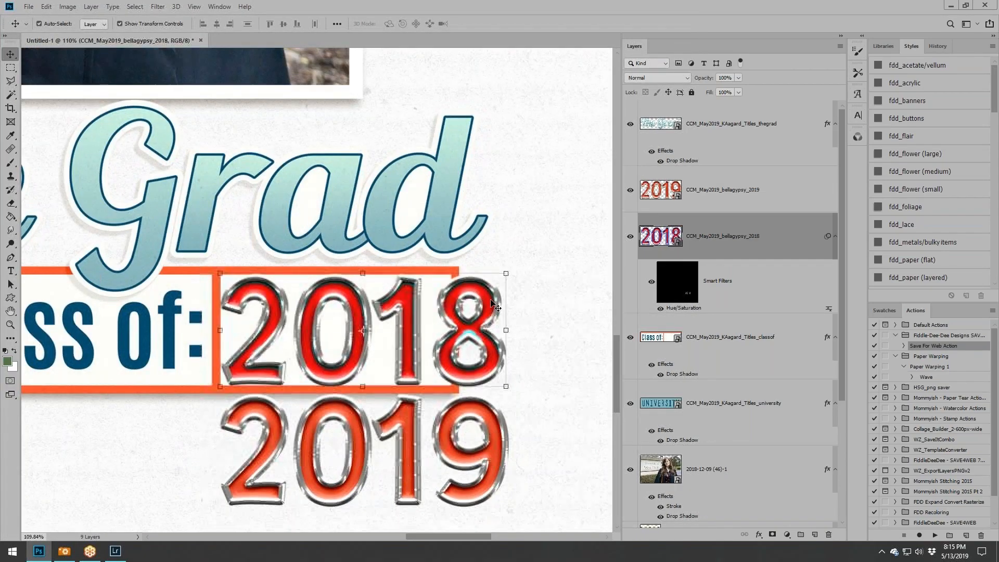
pyautogui.rightClick(705, 287)
pyautogui.click(760, 288)
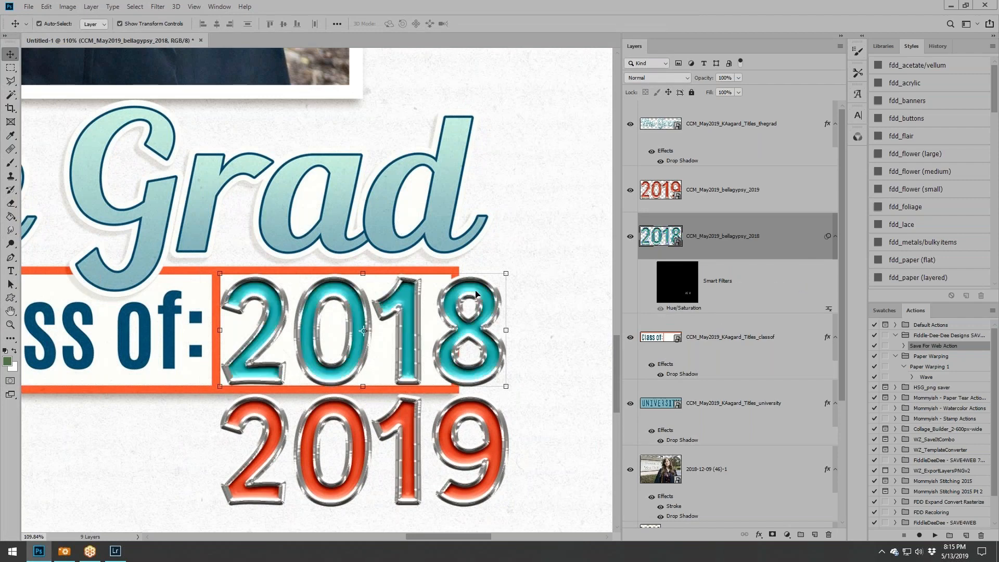
# Try a second Hue/Saturation adjustment on the 2018 graphic with saturation +23 and lightness -13, and cancel it.
pyautogui.click(91, 7)
pyautogui.moveTo(68, 7)
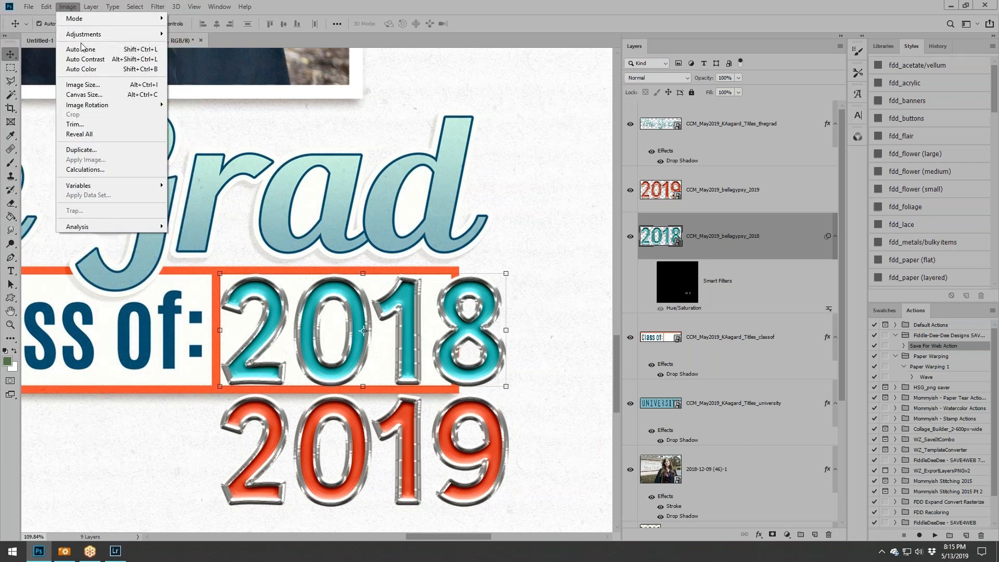
pyautogui.moveTo(124, 37)
pyautogui.click(198, 89)
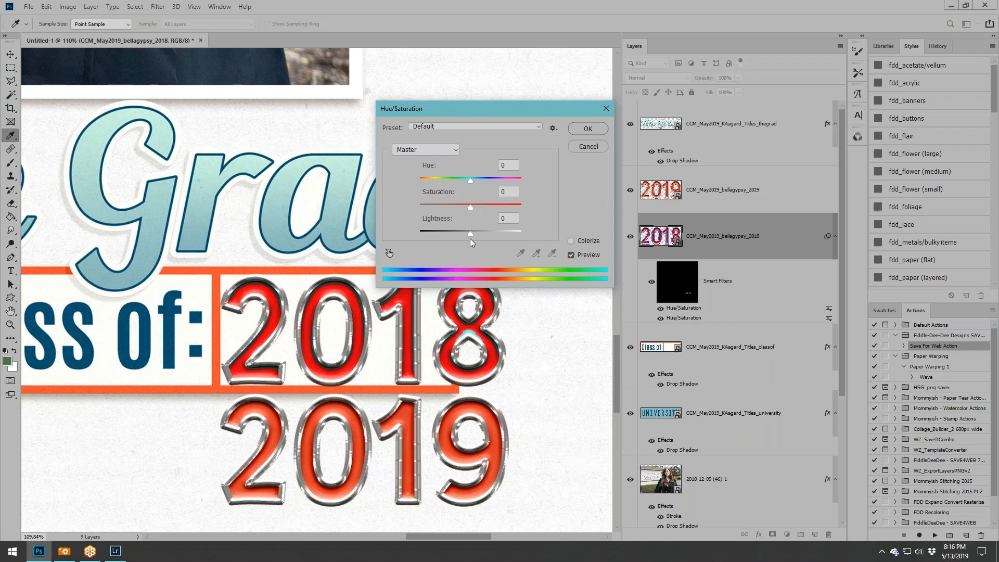
pyautogui.moveTo(468, 234); pyautogui.dragTo(483, 206)
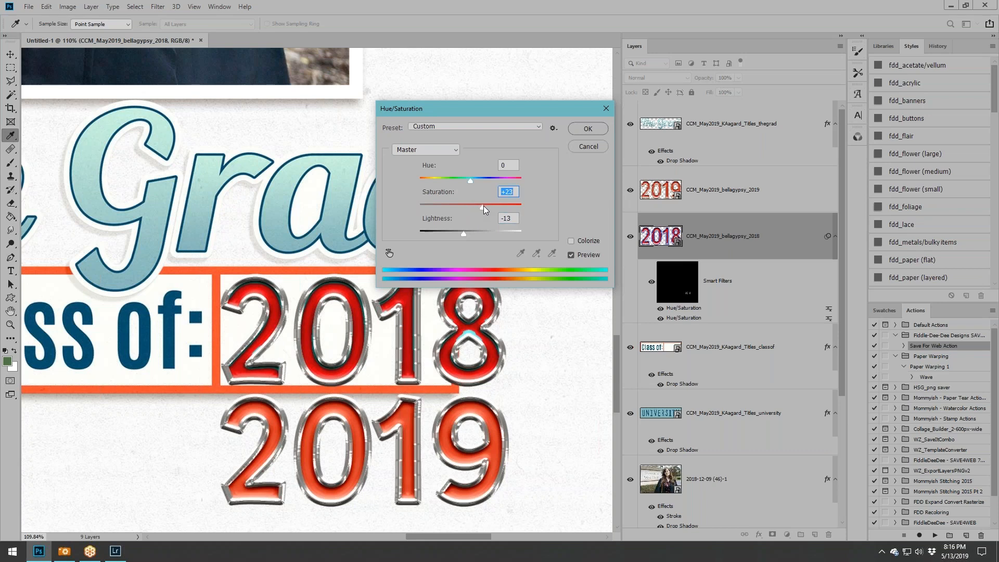
pyautogui.click(589, 147)
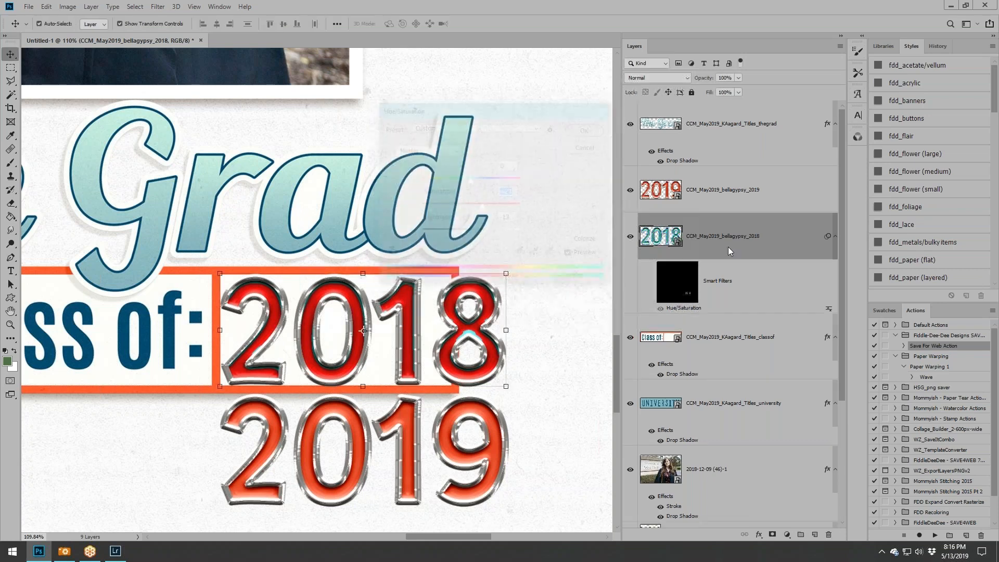
# Delete the filter mask and the Hue/Saturation smart filter from the 2018 graphic.
pyautogui.rightClick(756, 278)
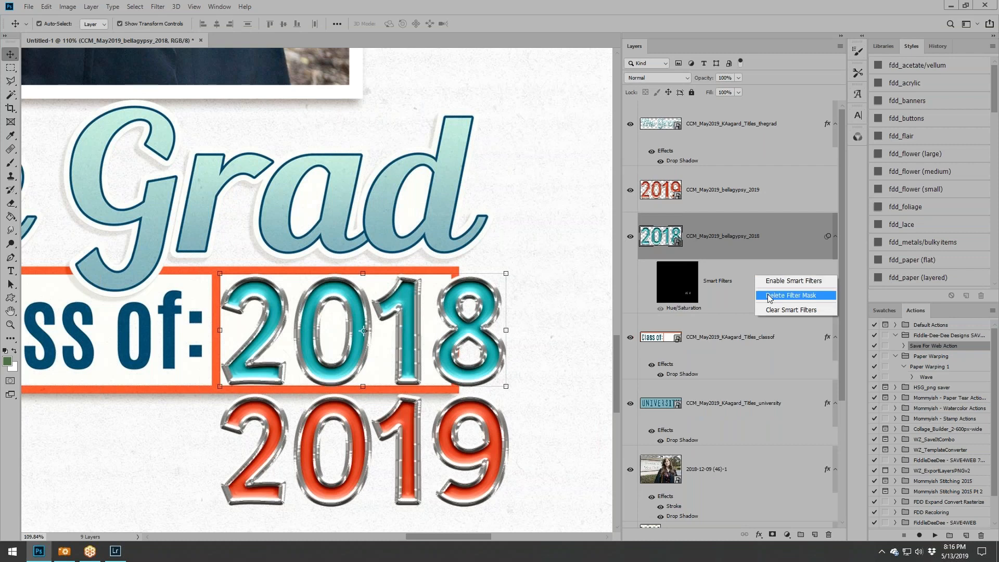
pyautogui.click(769, 296)
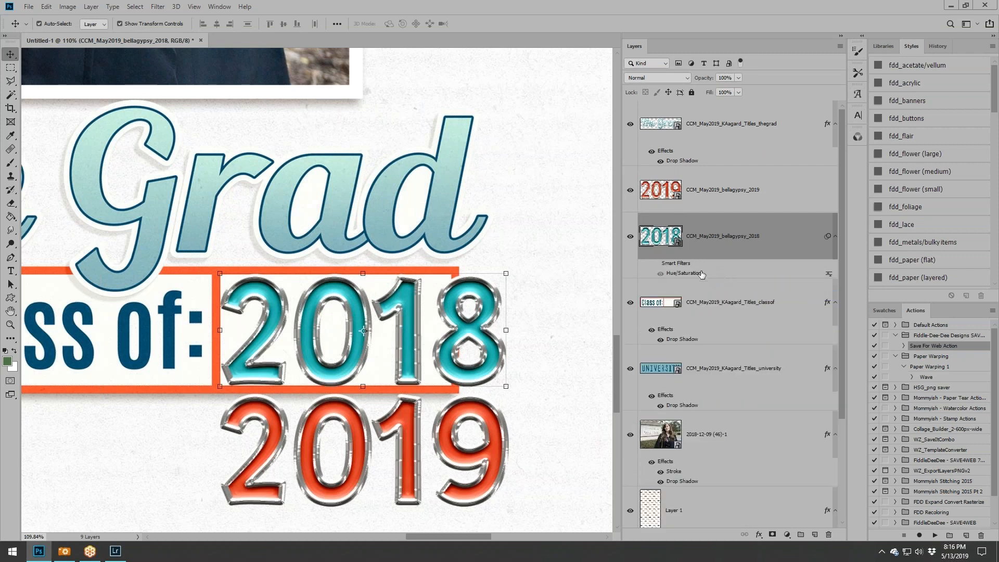
pyautogui.rightClick(678, 264)
pyautogui.click(785, 273)
pyautogui.rightClick(784, 273)
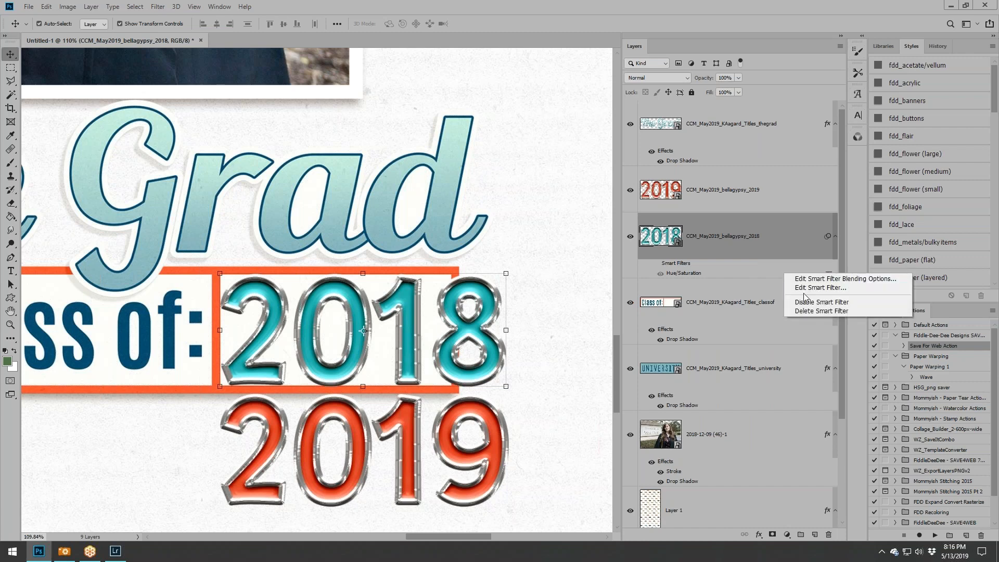
pyautogui.click(807, 310)
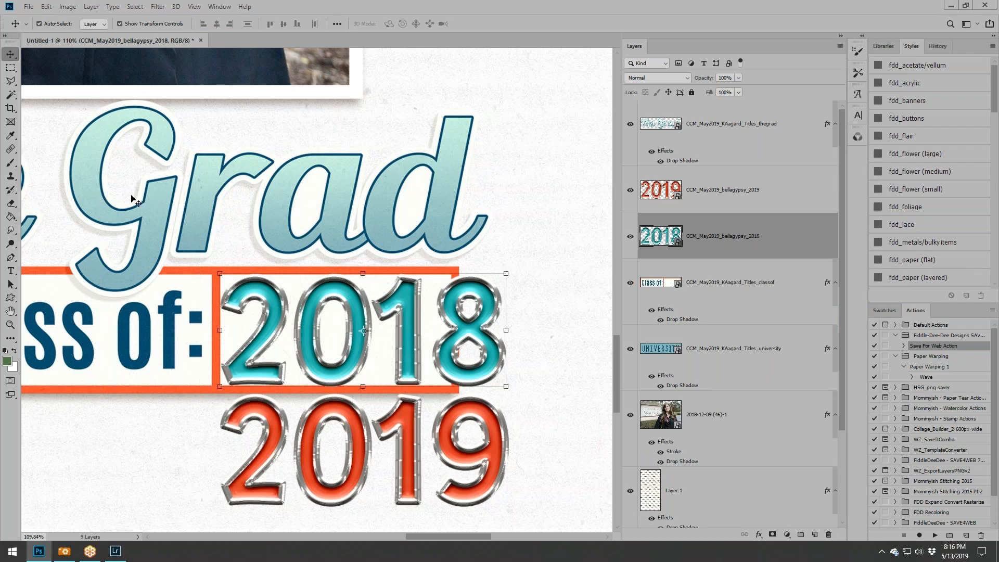
# Rasterize the 2018 graphic and try recoloring the upper loop of the 8 green with the Color Replacement tool.
pyautogui.click(10, 136)
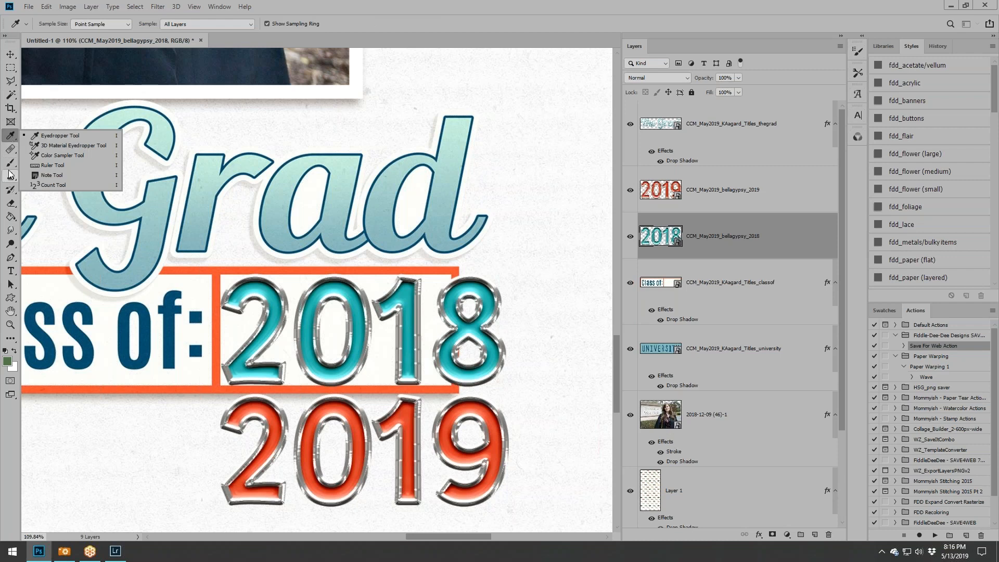
pyautogui.click(10, 163)
pyautogui.click(47, 188)
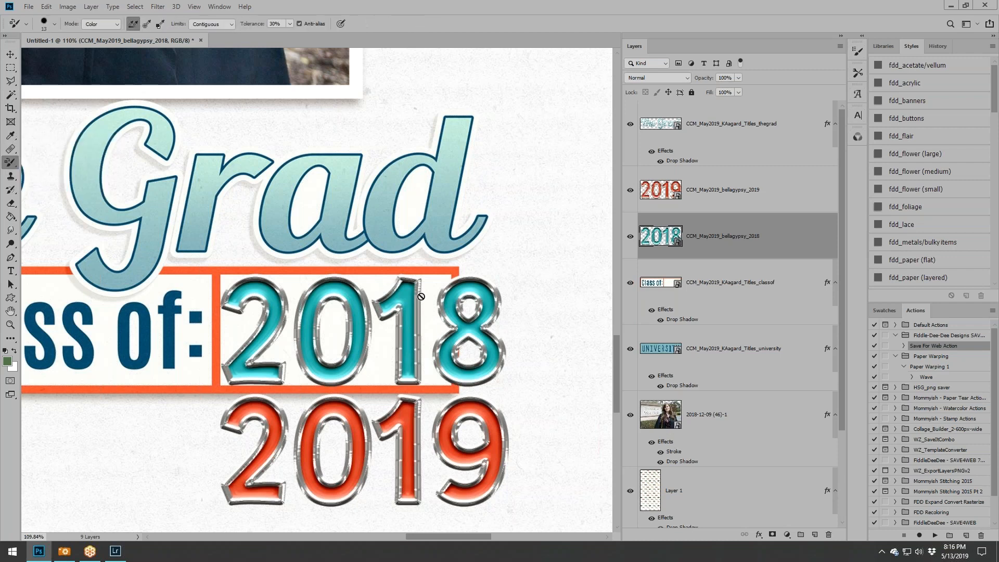
pyautogui.click(462, 287)
pyautogui.click(481, 213)
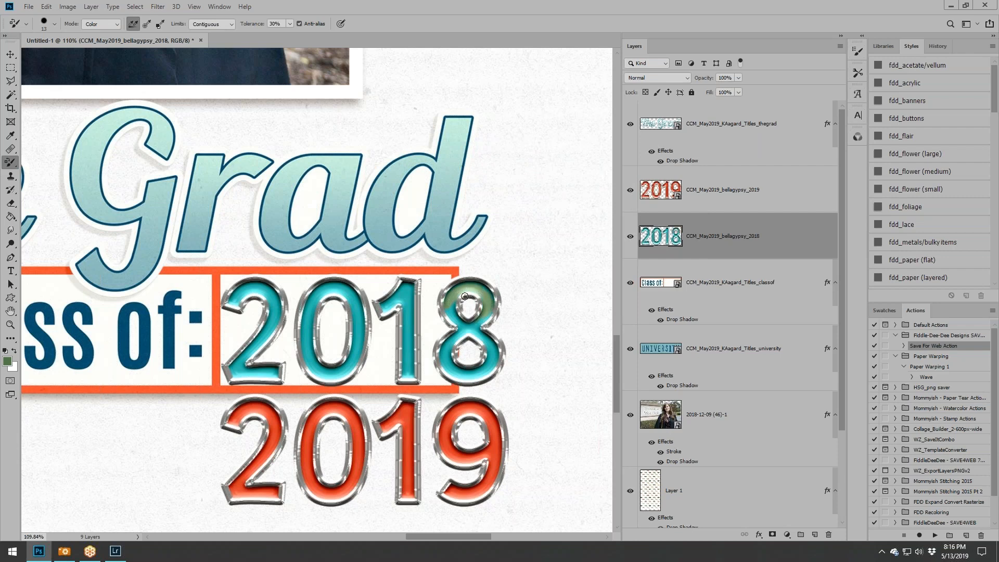
# Undo the green color replacement strokes on the 8.
pyautogui.scroll(5, 465, 296)
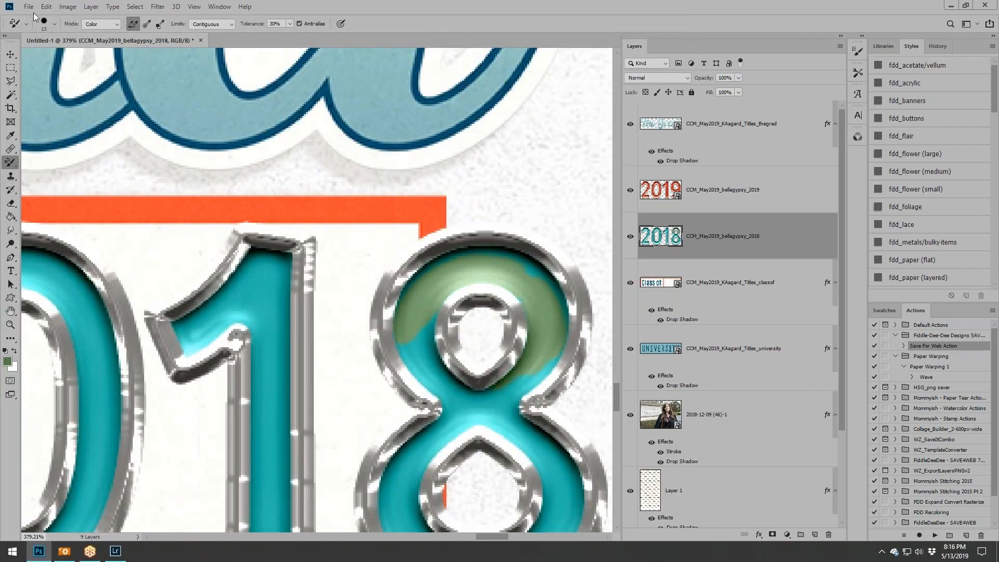
pyautogui.click(46, 6)
pyautogui.click(46, 19)
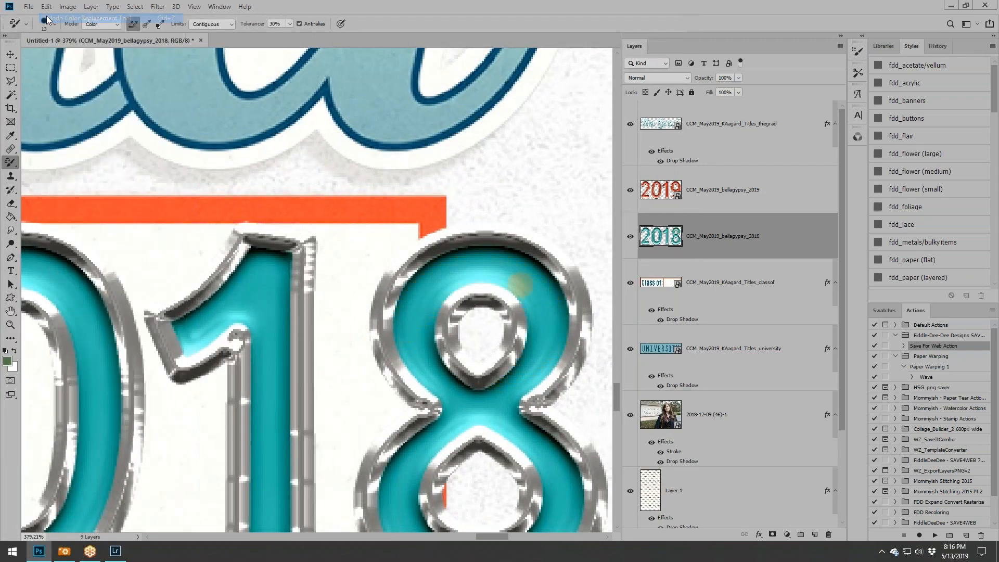
pyautogui.click(45, 6)
pyautogui.click(48, 18)
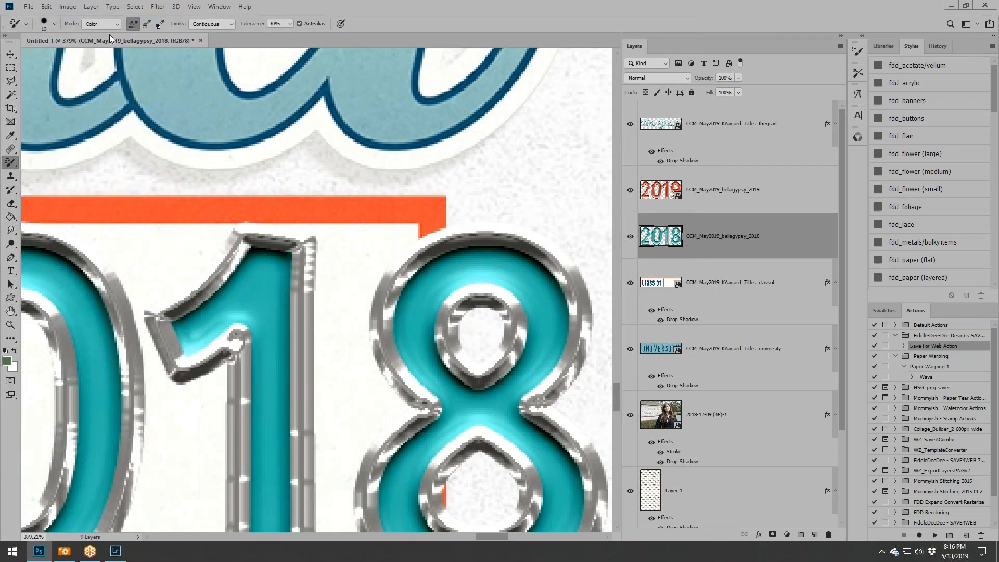
# Try recoloring the 1 of 2018 with the Color Replacement tool in Hue mode, using the orange-red sampled from the 2019 graphic.
pyautogui.click(117, 26)
pyautogui.click(55, 24)
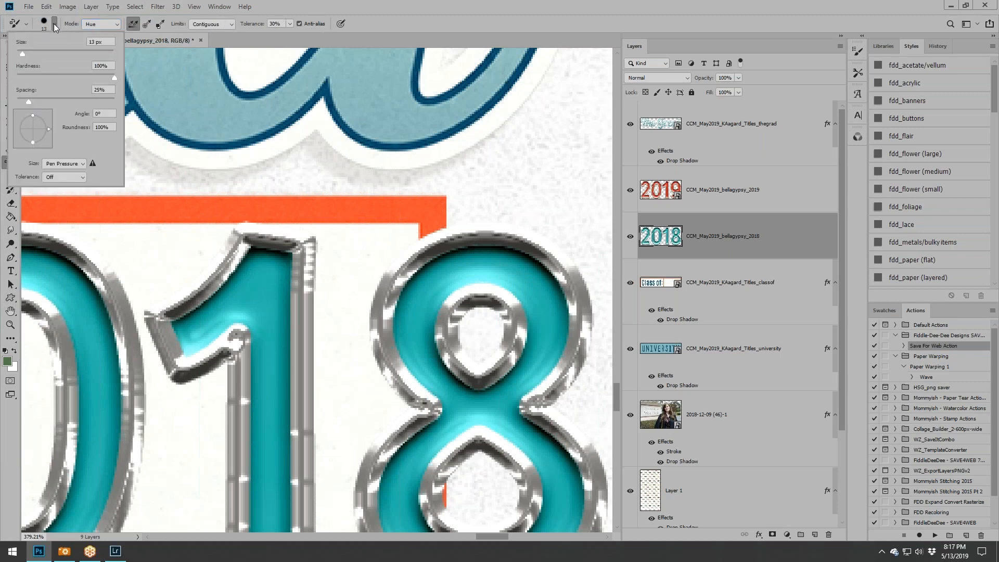
pyautogui.click(54, 25)
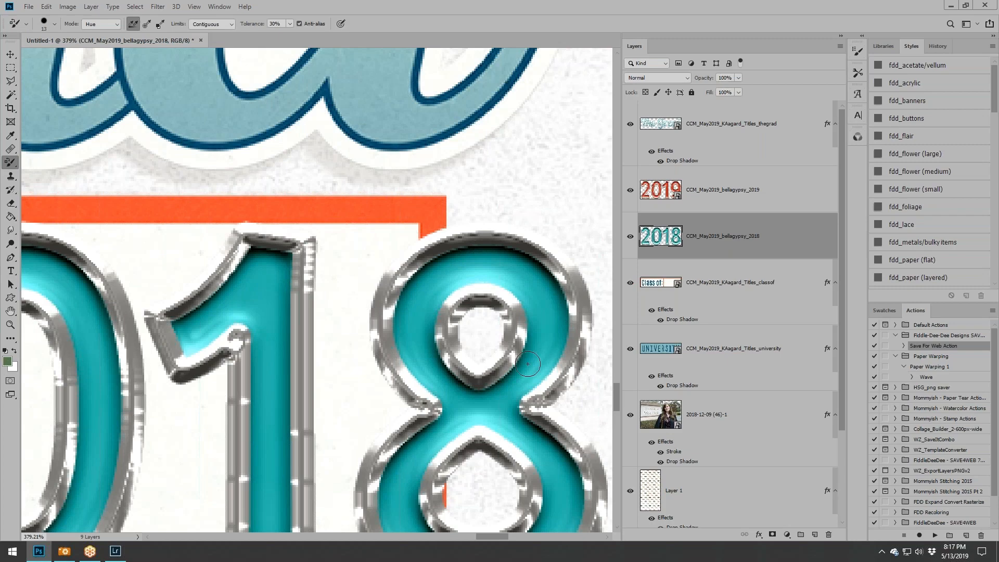
pyautogui.hotkey('ctrl', '0')
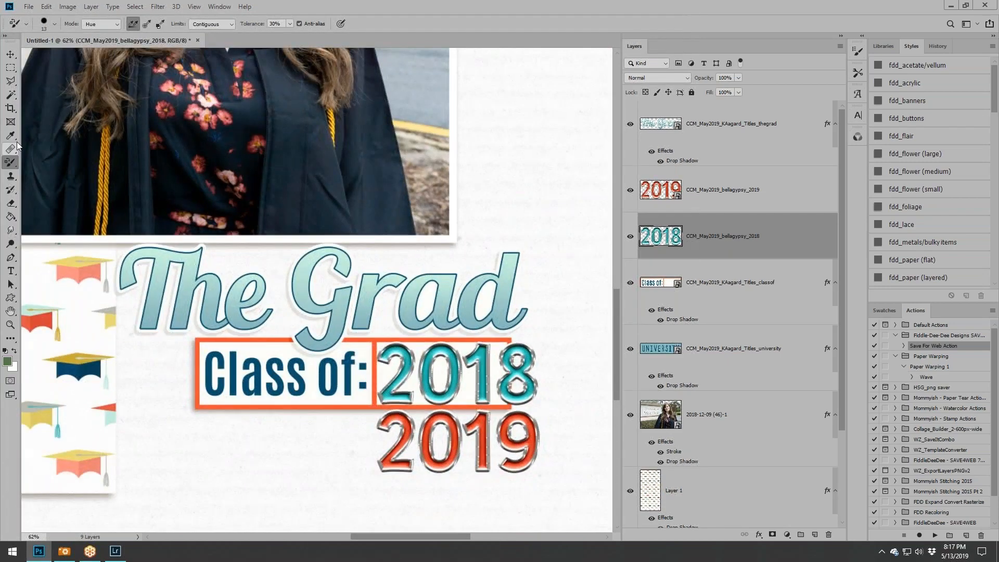
pyautogui.click(11, 135)
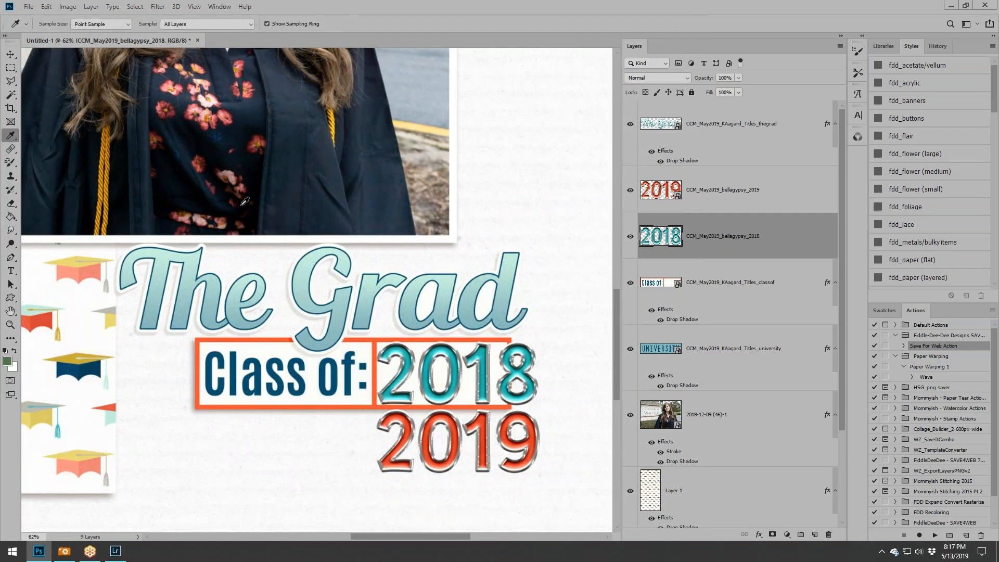
pyautogui.click(454, 418)
pyautogui.click(10, 162)
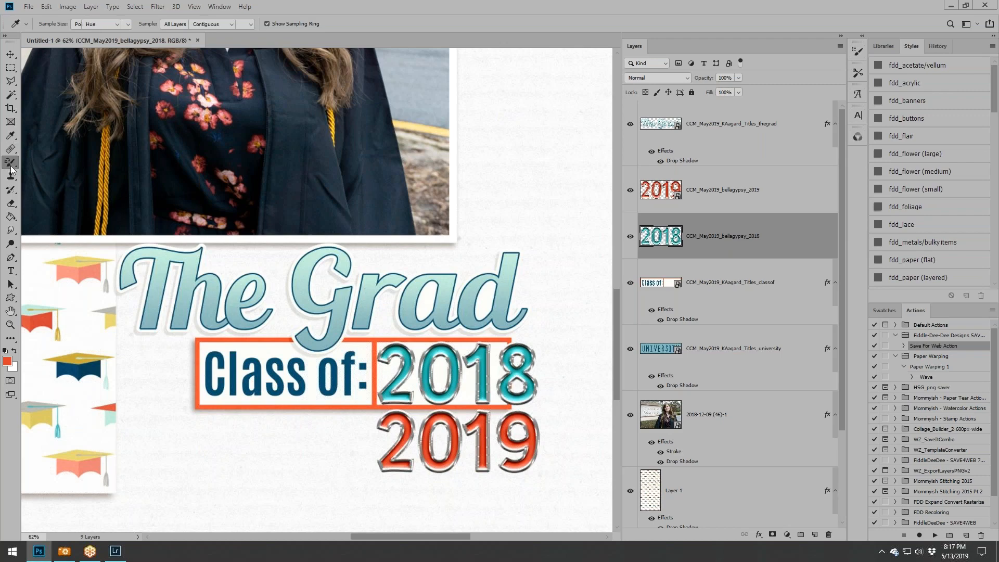
pyautogui.scroll(5, 482, 345)
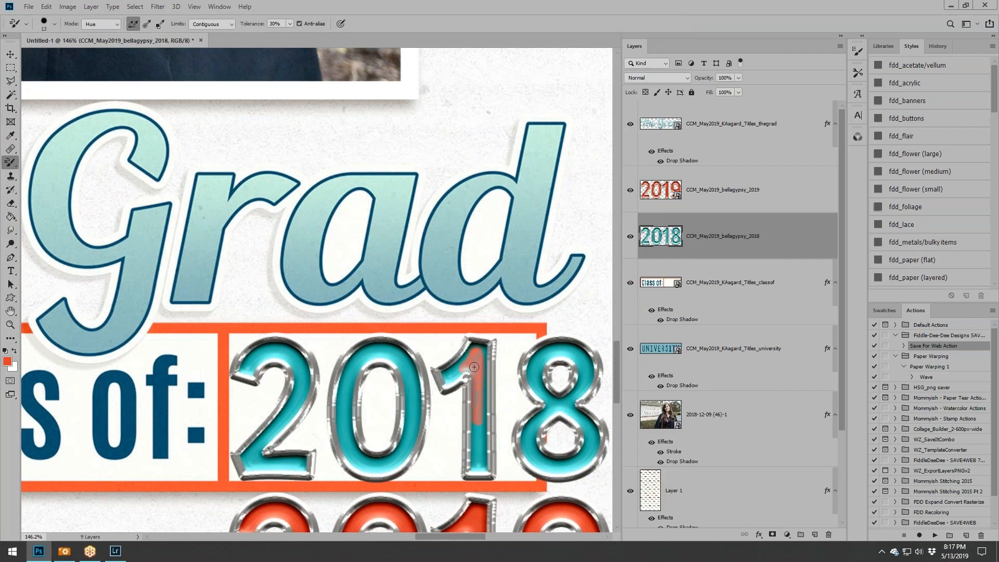
# Undo the color replacement on the 1 and switch back to the Move tool.
pyautogui.click(46, 7)
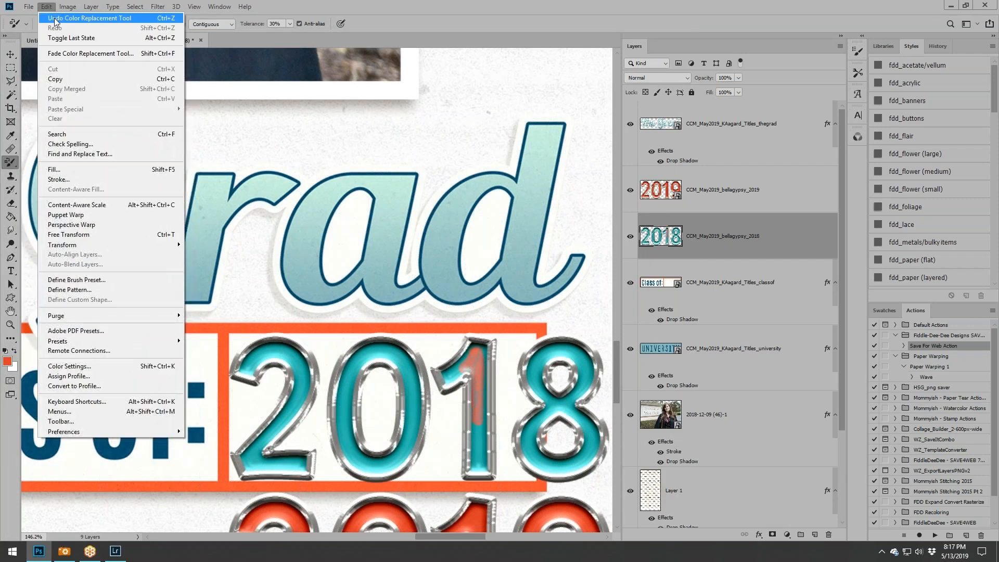
pyautogui.click(68, 16)
pyautogui.click(10, 53)
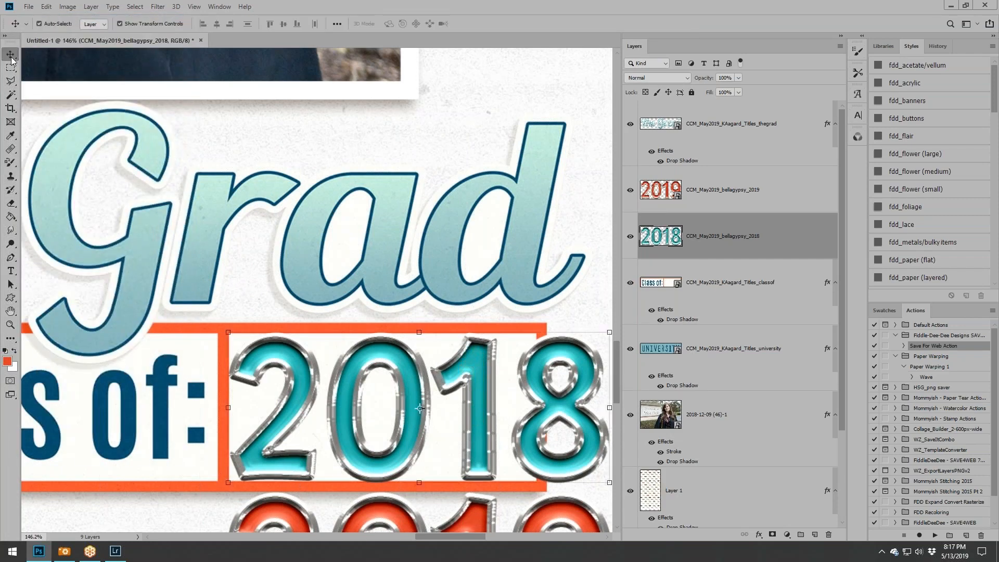
# Open a Hue/Saturation adjustment on the 2018 graphic and shift its hue to +180 to turn the teal fill red.
pyautogui.scroll(-6, 438, 347)
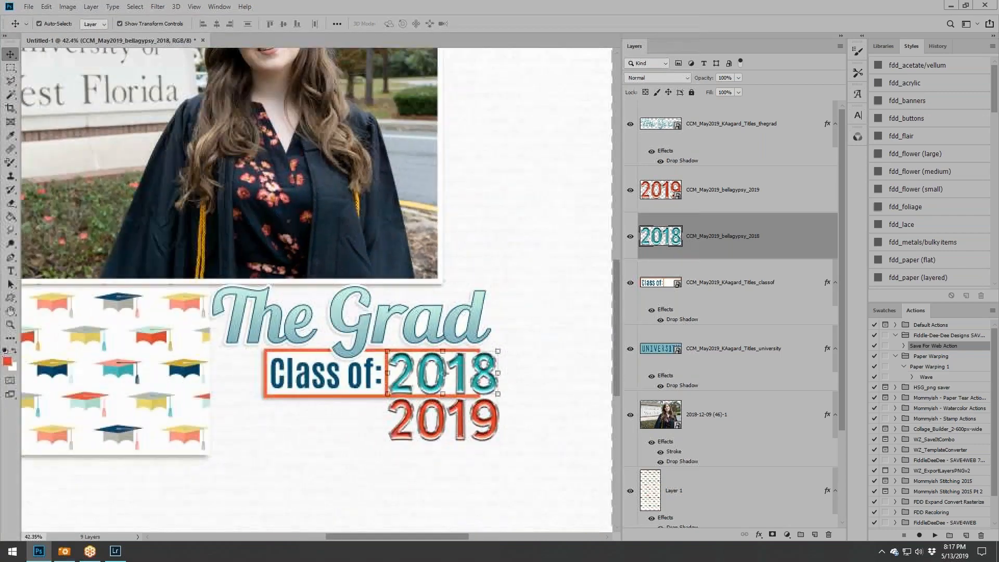
pyautogui.scroll(4, 489, 401)
pyautogui.scroll(4, 338, 389)
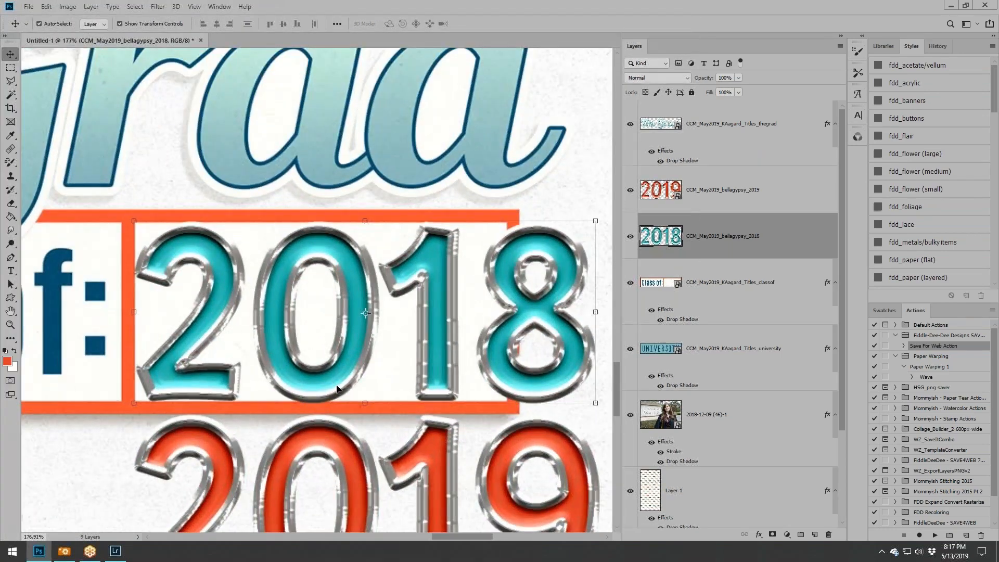
pyautogui.click(91, 7)
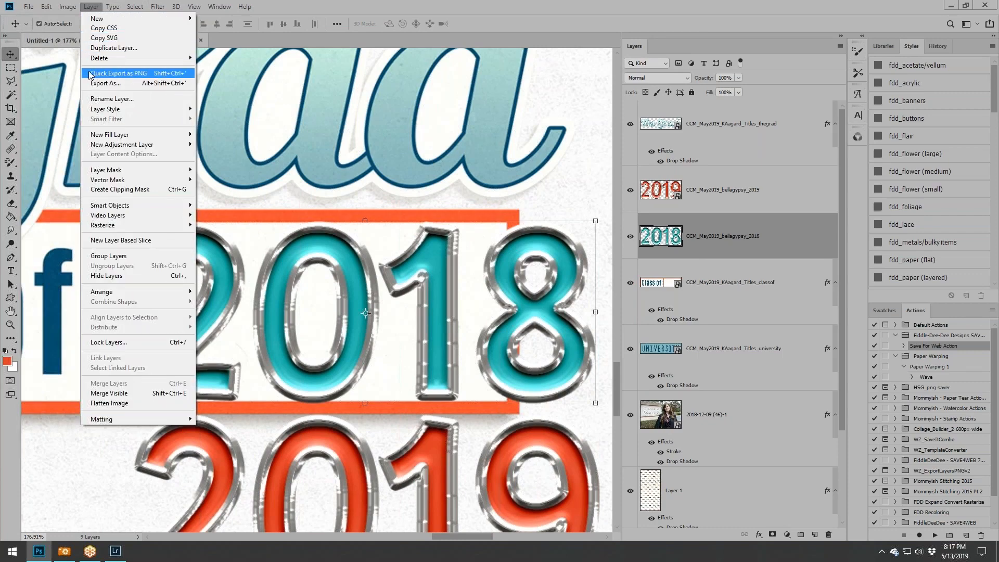
pyautogui.moveTo(67, 7)
pyautogui.moveTo(77, 35)
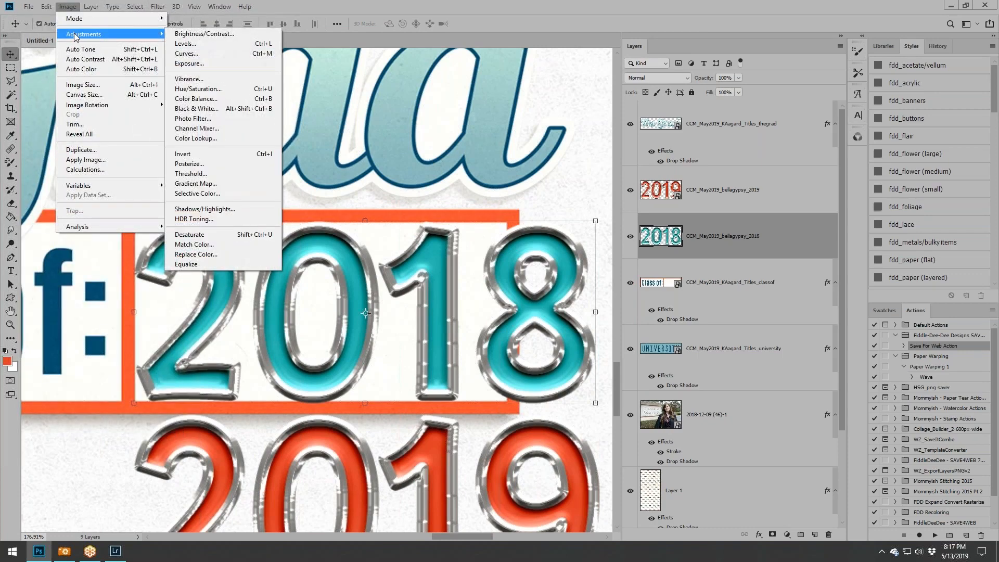
pyautogui.click(233, 94)
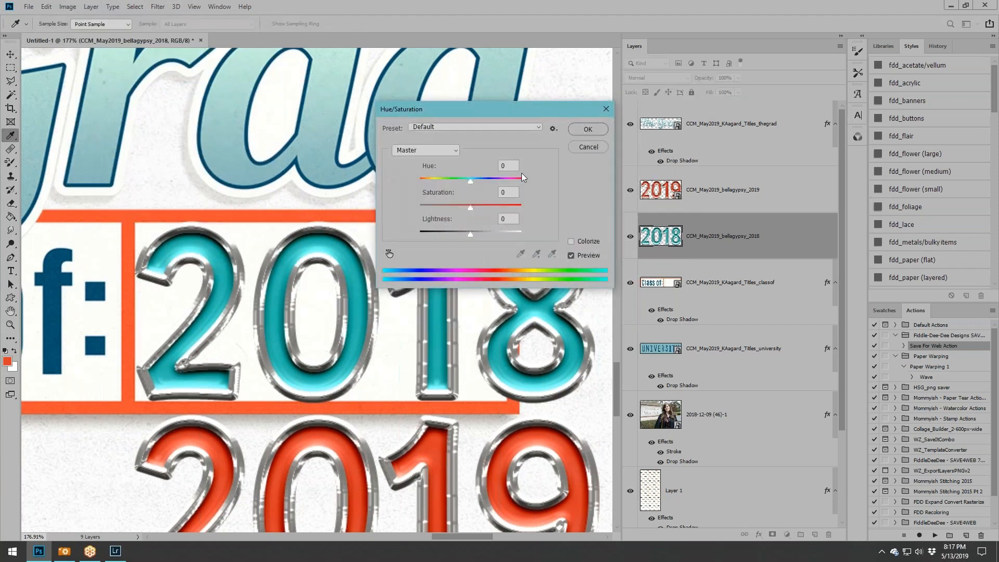
pyautogui.moveTo(469, 109); pyautogui.dragTo(327, 72)
pyautogui.moveTo(328, 174); pyautogui.dragTo(383, 182)
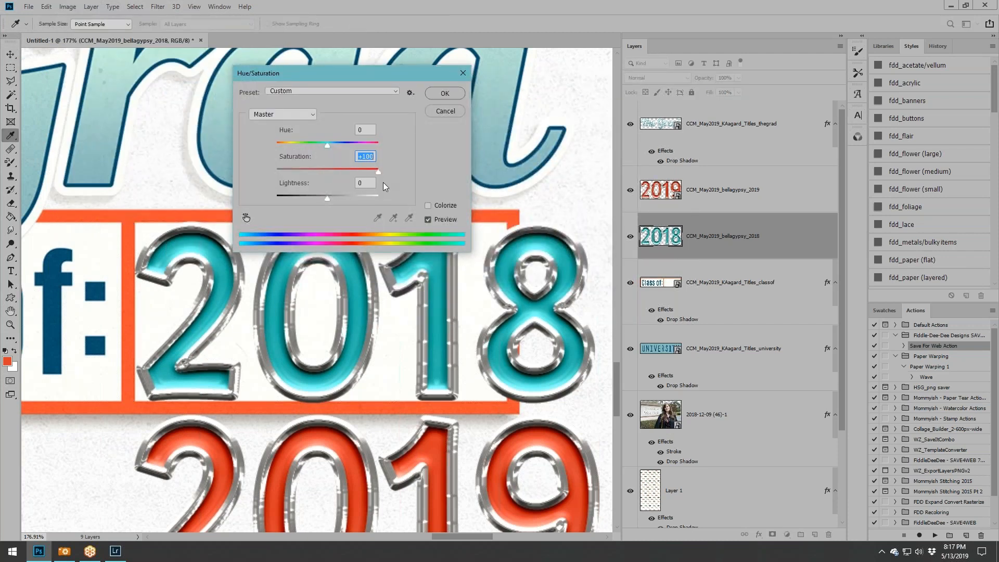
pyautogui.click(330, 172)
pyautogui.moveTo(329, 171); pyautogui.dragTo(375, 139)
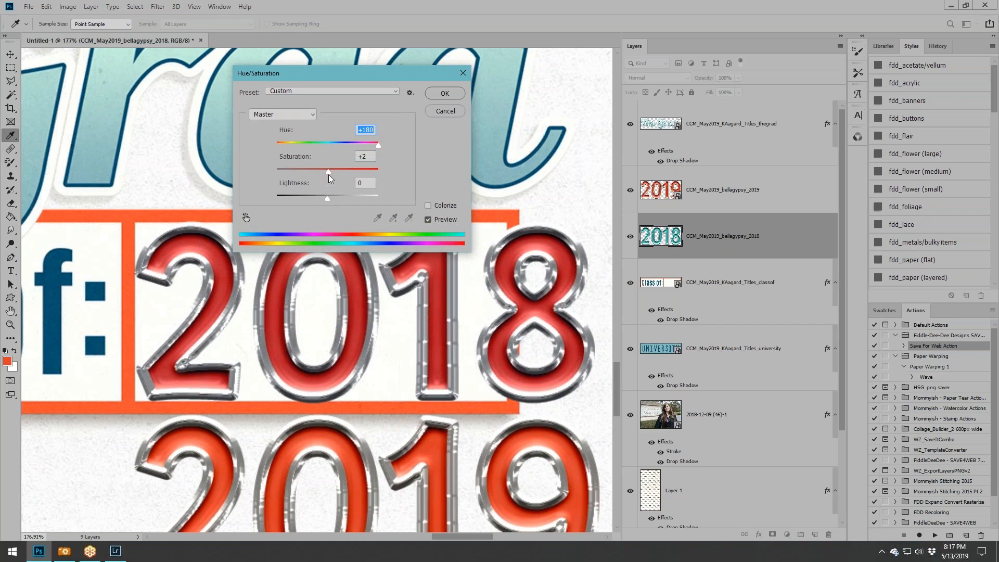
# Set the 2018 graphic's saturation to +24 and lightness to +8, and apply the adjustment.
pyautogui.moveTo(328, 173); pyautogui.dragTo(341, 165)
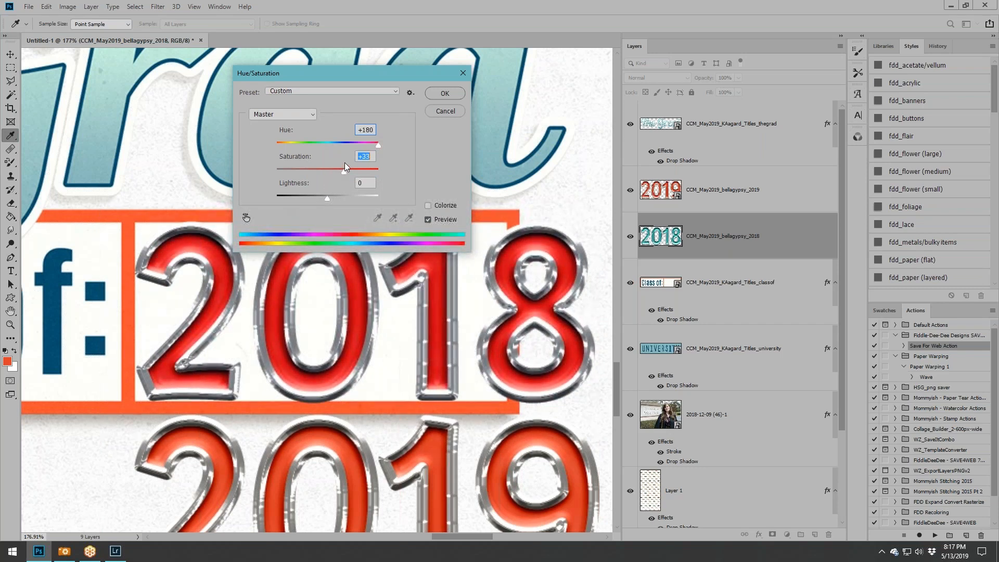
pyautogui.moveTo(329, 201)
pyautogui.mouseDown()
pyautogui.moveTo(342, 174)
pyautogui.moveTo(317, 198)
pyautogui.moveTo(355, 162)
pyautogui.moveTo(313, 199)
pyautogui.moveTo(341, 182)
pyautogui.moveTo(332, 189)
pyautogui.mouseUp()
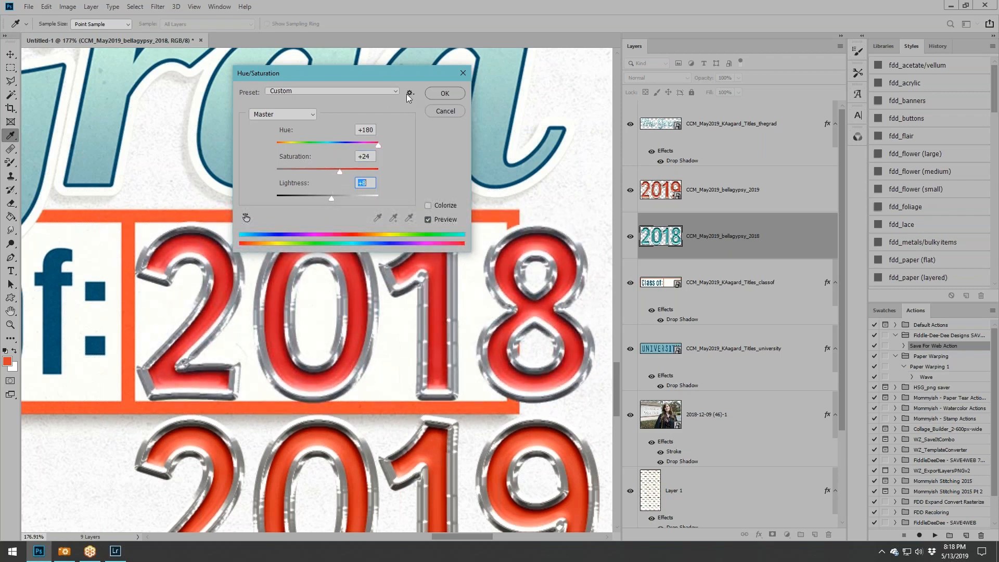
pyautogui.click(444, 93)
# Apply the fdd_flower (medium) style to the 2018 graphic and scale it to 77.53% so it fits inside the Class of frame.
pyautogui.scroll(-5, 411, 283)
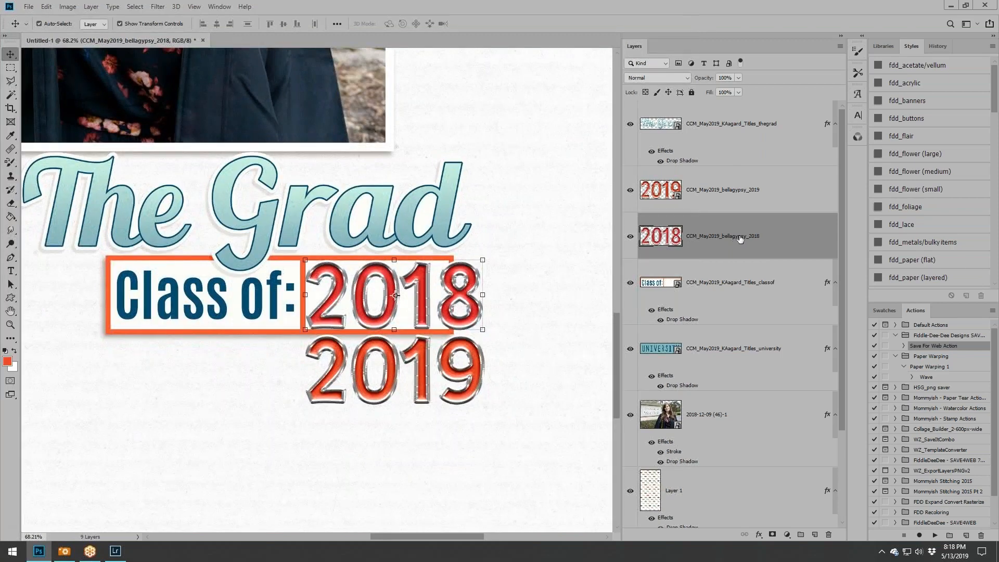
pyautogui.click(935, 177)
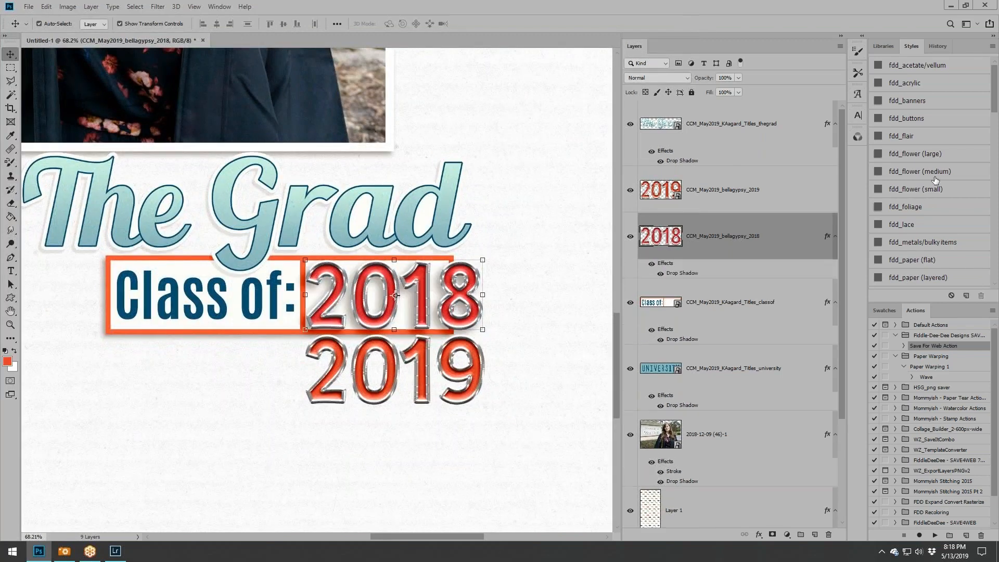
pyautogui.click(483, 260)
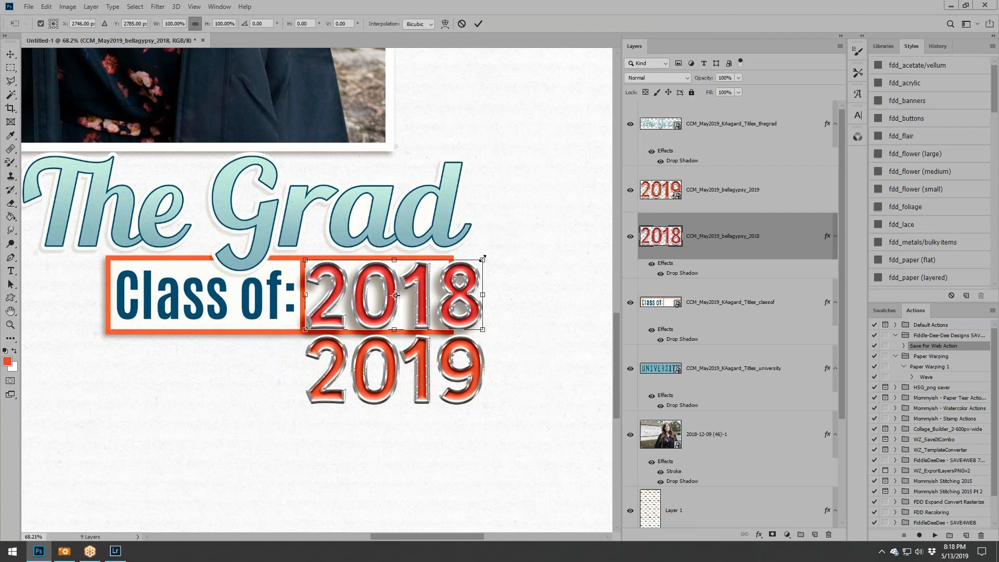
pyautogui.click(478, 24)
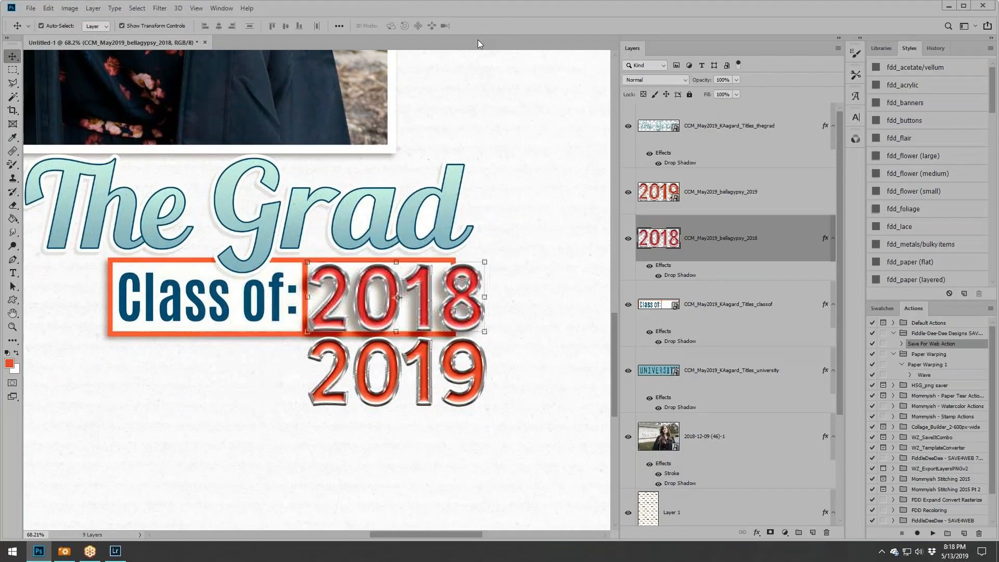
pyautogui.moveTo(484, 262); pyautogui.dragTo(435, 293)
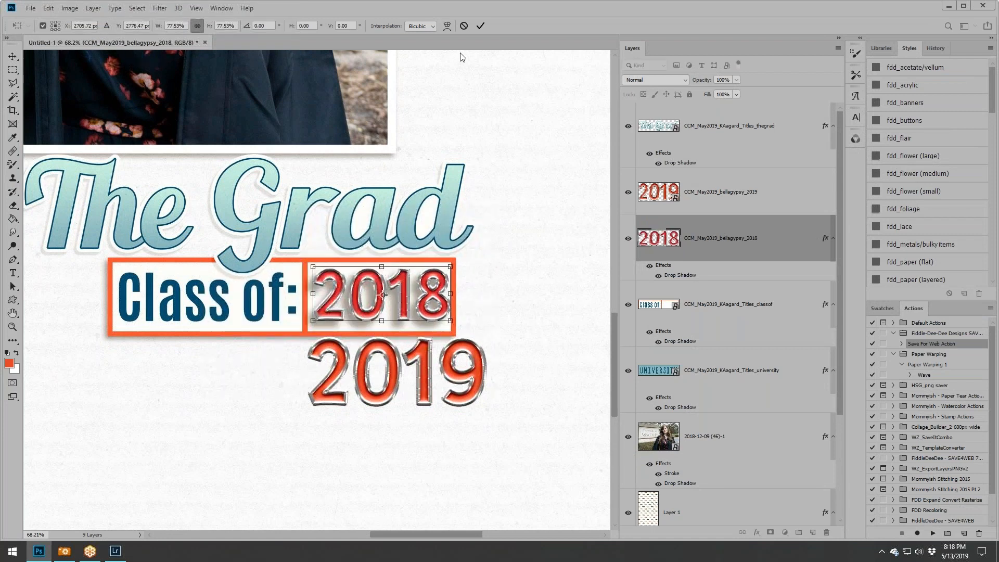
pyautogui.click(480, 25)
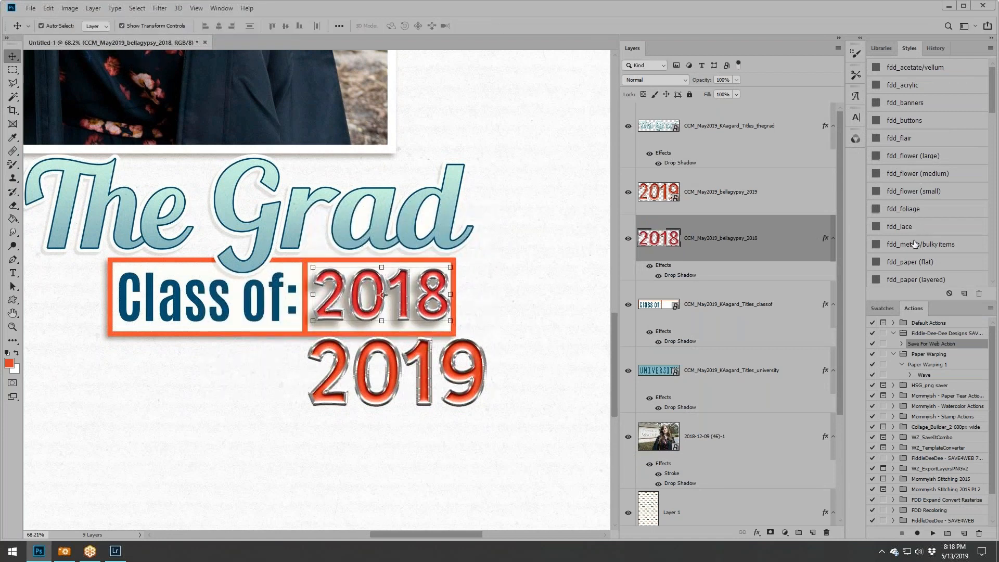
# Delete the 2019 graphic's layer and deselect all layers.
pyautogui.scroll(-2, 934, 161)
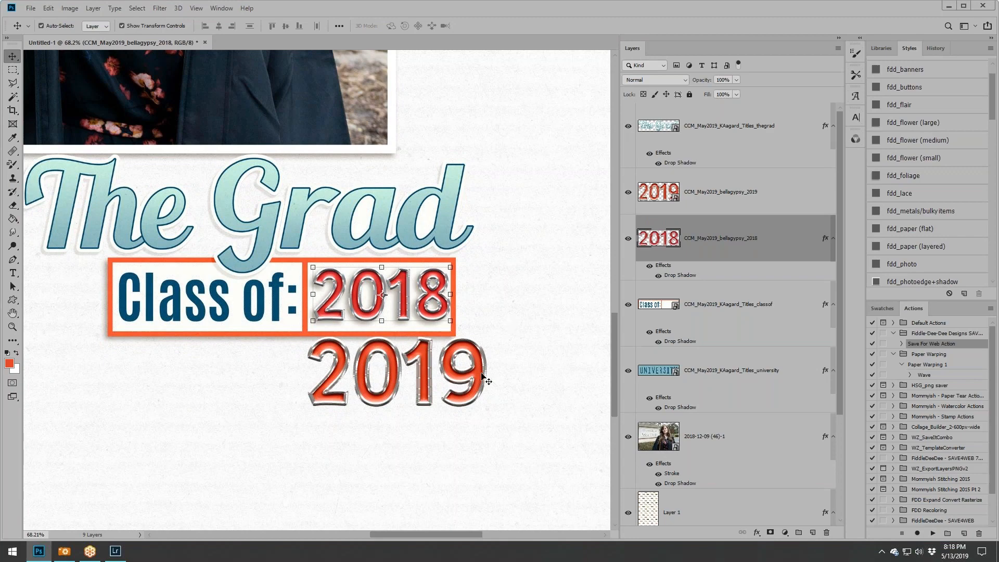
pyautogui.rightClick(710, 192)
pyautogui.click(786, 137)
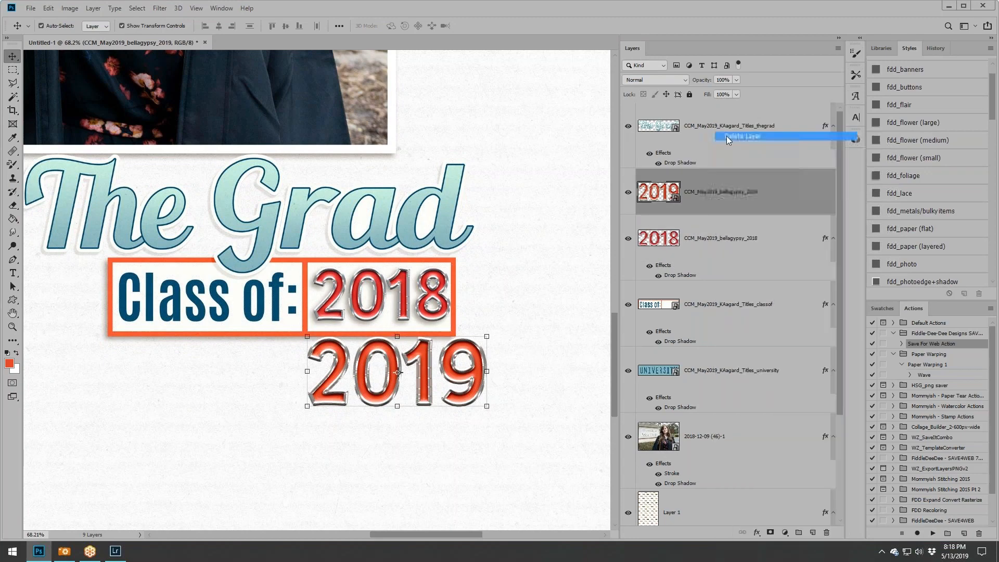
pyautogui.scroll(-1, 475, 273)
pyautogui.scroll(-5, 470, 270)
pyautogui.click(566, 379)
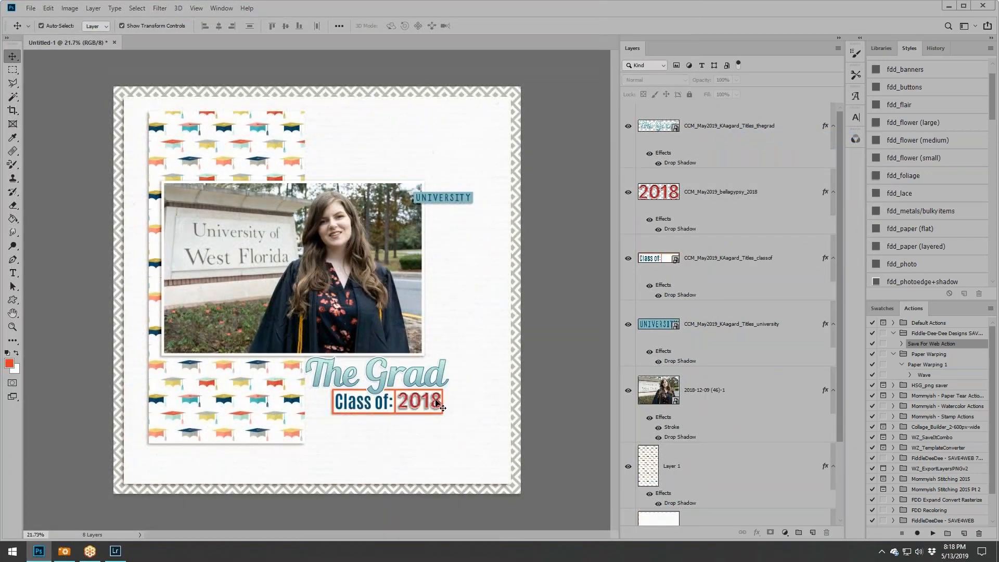
# Nudge the 2018 graphic within the Class of frame and select The Grad title.
pyautogui.click(433, 406)
pyautogui.scroll(4, 436, 409)
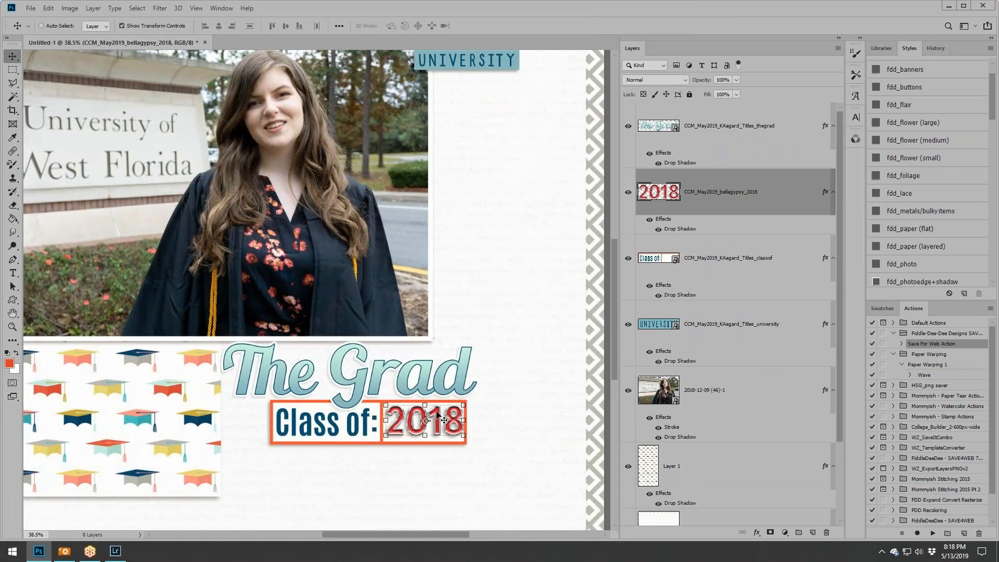
pyautogui.moveTo(436, 411); pyautogui.dragTo(435, 411)
pyautogui.keyDown('ctrl'); pyautogui.click(464, 354); pyautogui.keyUp('ctrl')
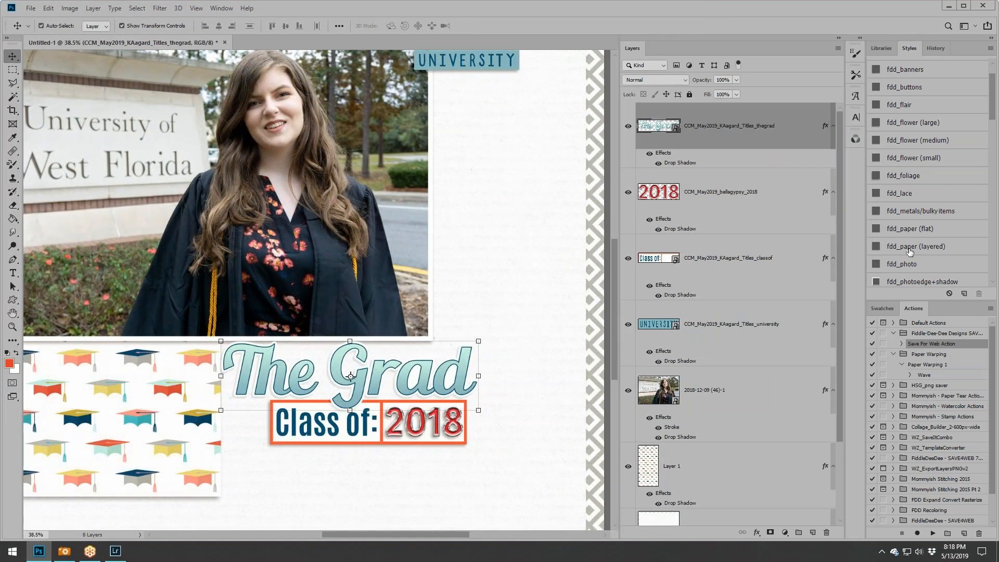
pyautogui.scroll(-3, 474, 317)
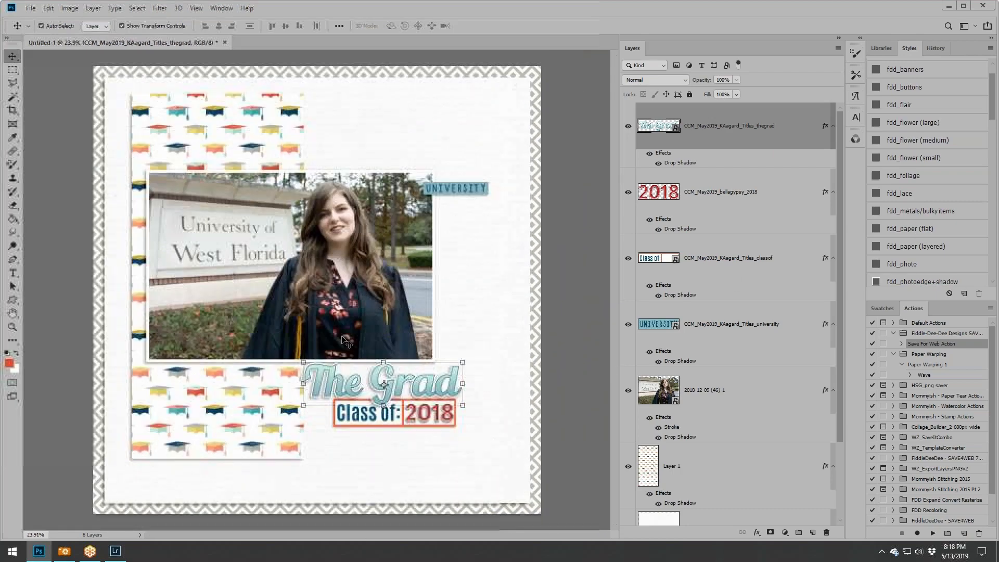
pyautogui.scroll(1, 342, 338)
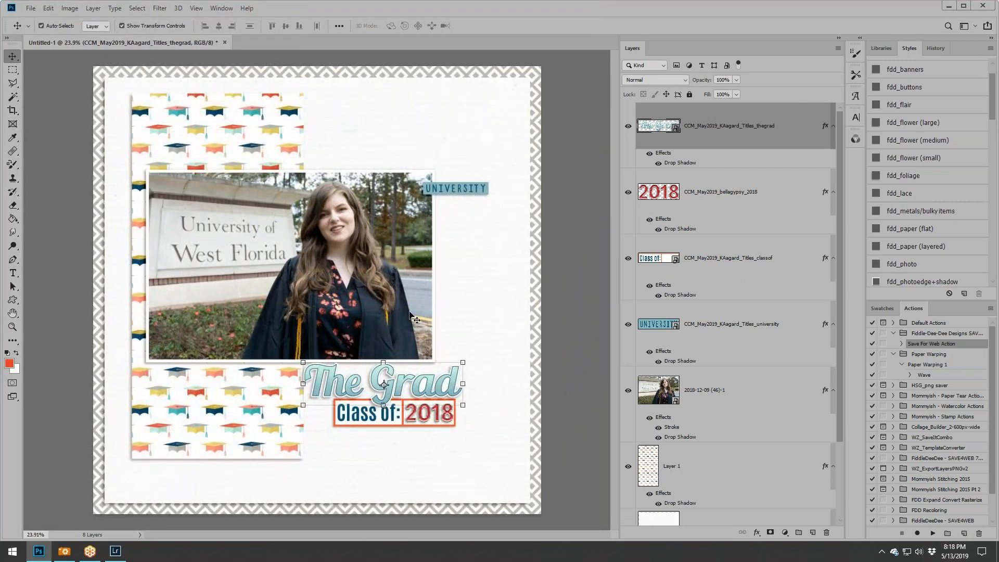
# Add the black graduation cap at the photo's upper-right corner, scaled to 73.91% and slightly tilted, with the fdd_flower (large) style.
pyautogui.hotkey('alt', 'Tab')
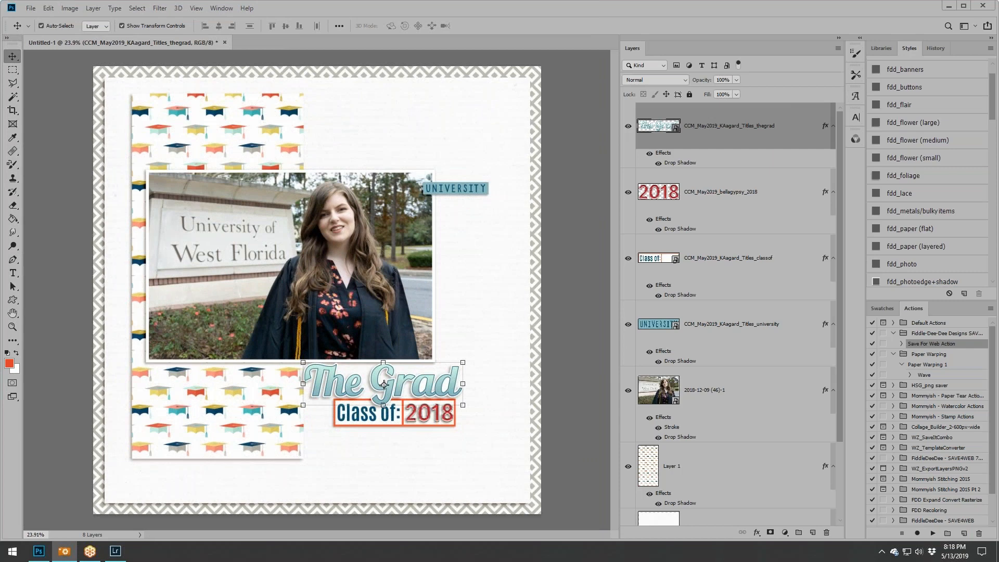
pyautogui.moveTo(661, 189); pyautogui.dragTo(541, 207)
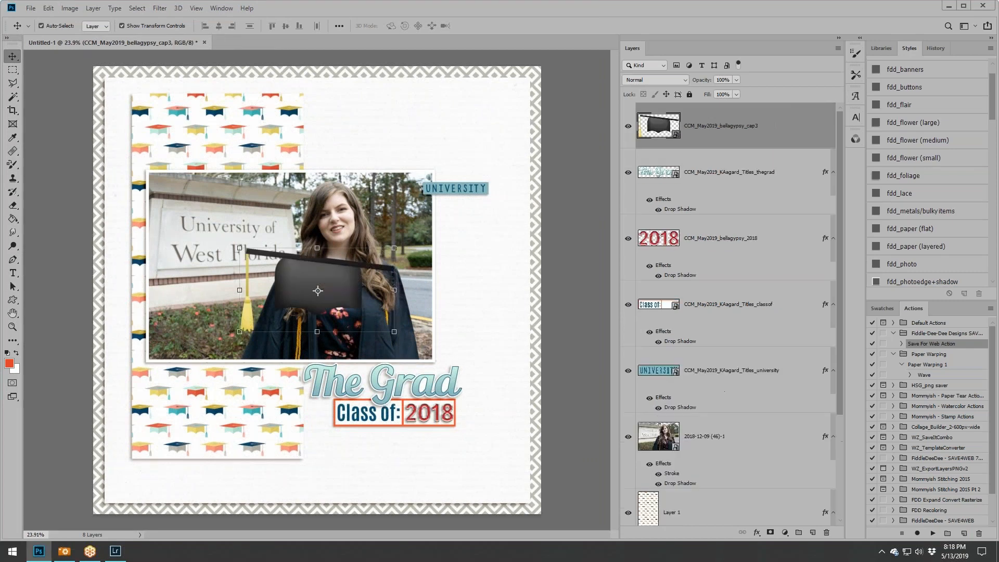
pyautogui.moveTo(326, 279); pyautogui.dragTo(487, 156)
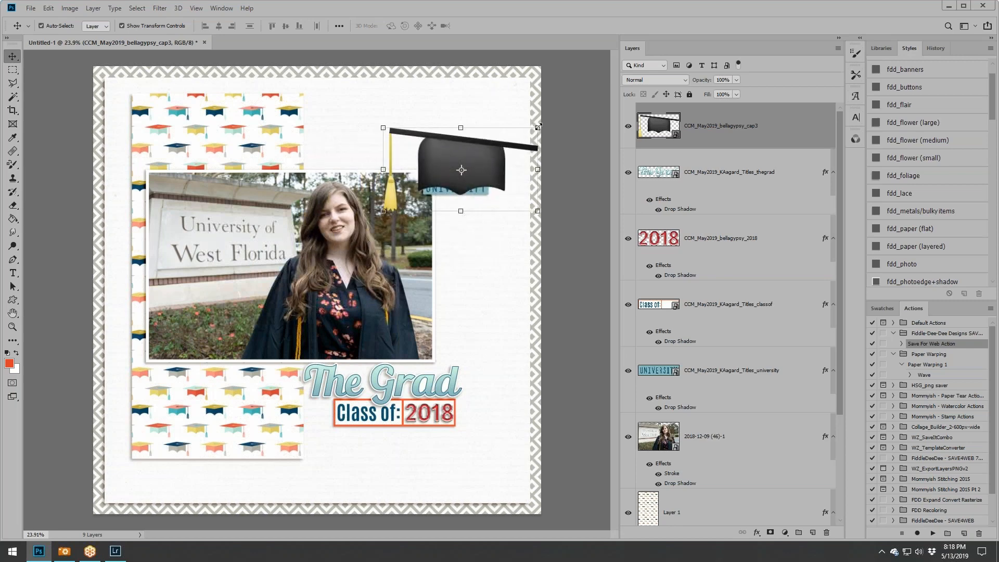
pyautogui.moveTo(538, 126); pyautogui.dragTo(480, 149)
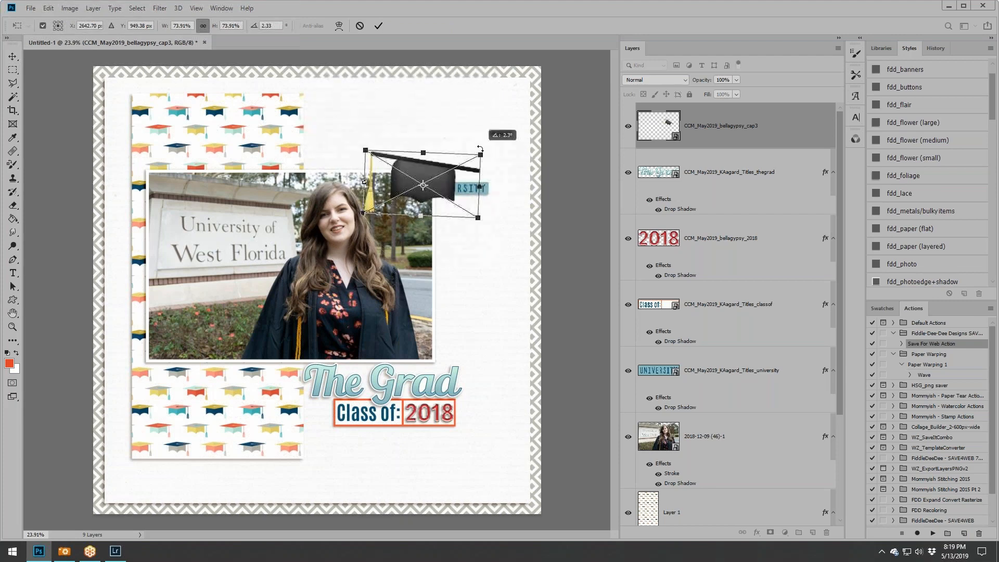
pyautogui.moveTo(449, 179); pyautogui.dragTo(478, 176)
pyautogui.click(378, 26)
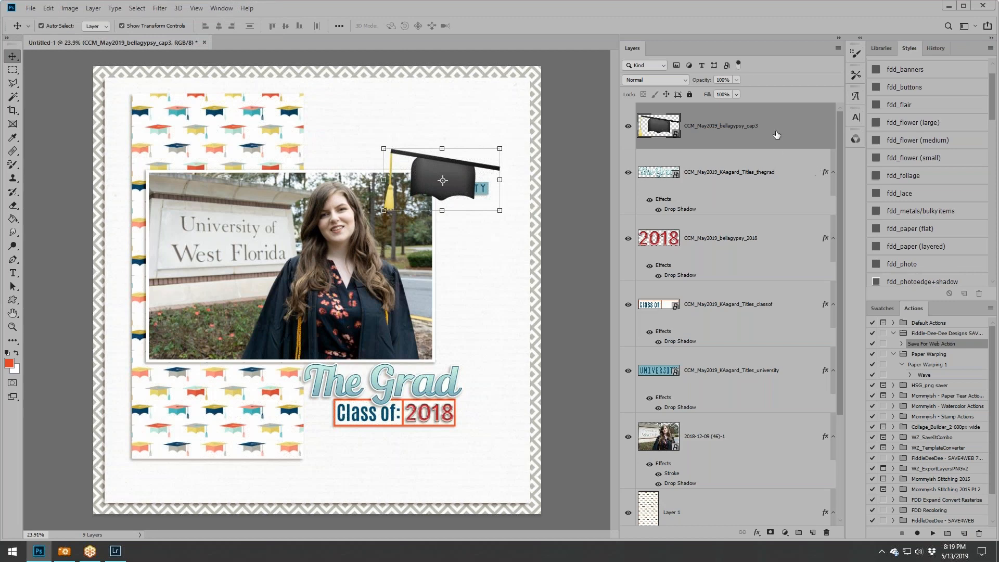
pyautogui.click(961, 124)
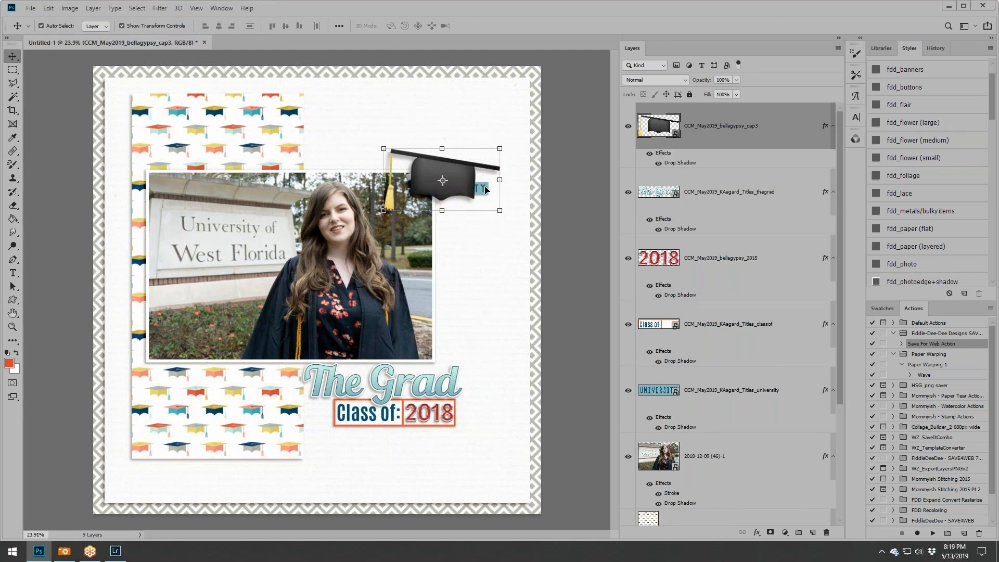
# Move the University title onto the graduation cap and bring its layer to the front of the stack.
pyautogui.moveTo(486, 190); pyautogui.dragTo(509, 182)
pyautogui.moveTo(735, 388); pyautogui.dragTo(739, 115)
pyautogui.moveTo(497, 186); pyautogui.dragTo(494, 182)
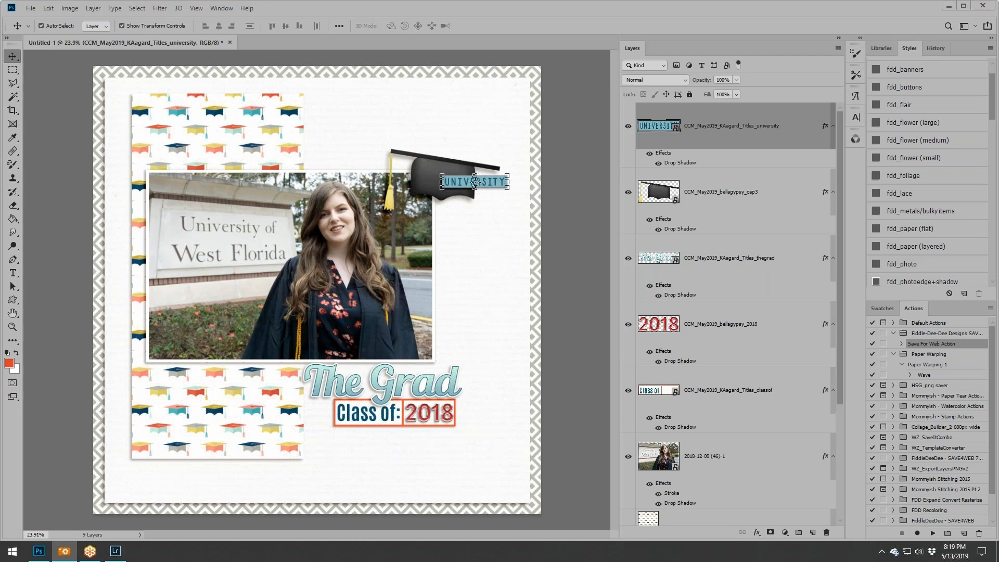
# Add the Finally Done word art, scale it to 56.90%, apply the fdd_paper (layered) style and place it below the Class of title.
pyautogui.moveTo(711, 207); pyautogui.dragTo(503, 234)
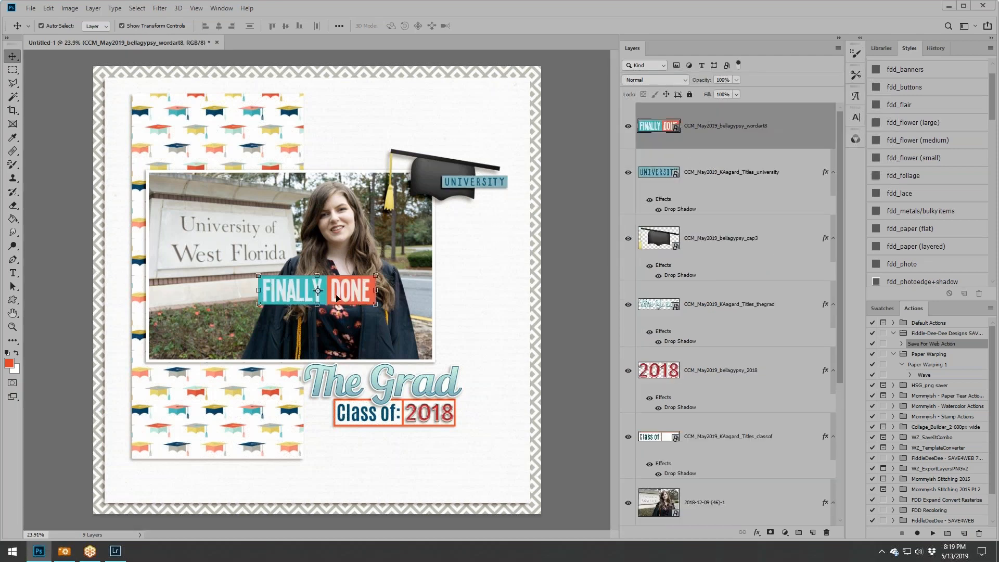
pyautogui.moveTo(341, 285); pyautogui.dragTo(272, 360)
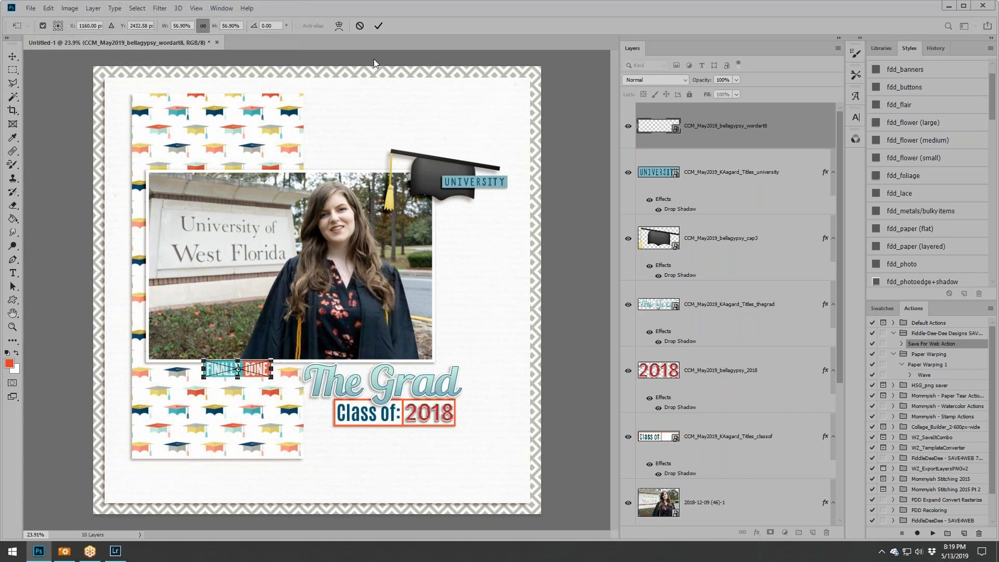
pyautogui.click(377, 26)
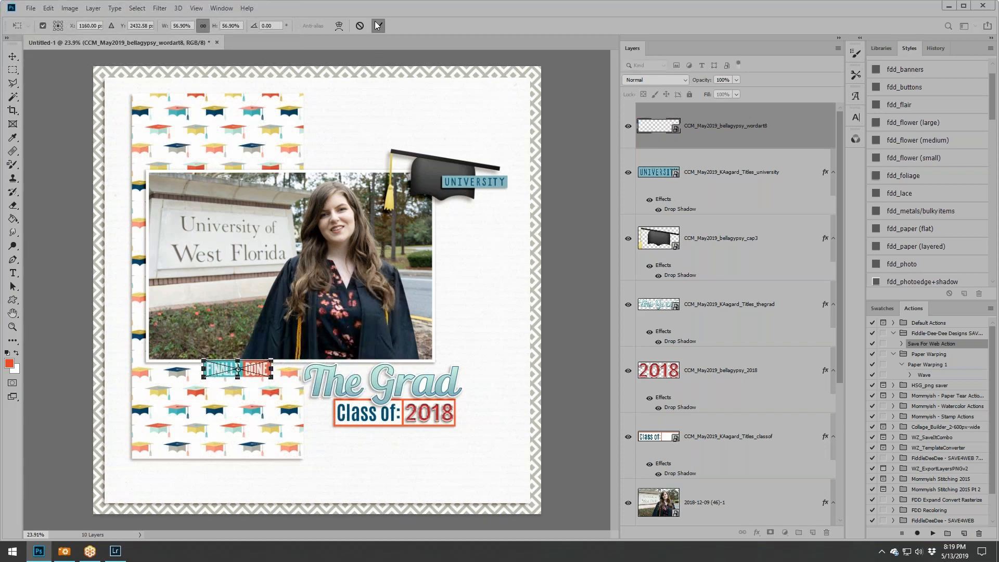
pyautogui.click(906, 248)
pyautogui.moveTo(261, 377); pyautogui.dragTo(453, 268)
# Add the Chapter Complete book graphic, stack it behind the titles just above the photo, and rotate it -5.95 degrees beneath them.
pyautogui.hotkey('ctrl', 't')
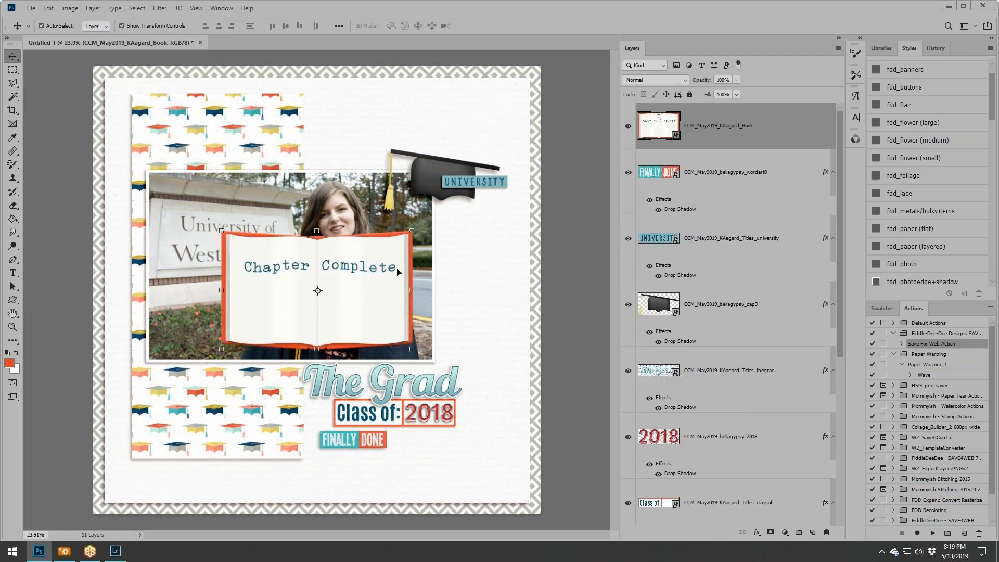
pyautogui.moveTo(398, 271); pyautogui.dragTo(467, 387)
pyautogui.moveTo(753, 133); pyautogui.dragTo(738, 296)
pyautogui.moveTo(489, 346); pyautogui.dragTo(450, 350)
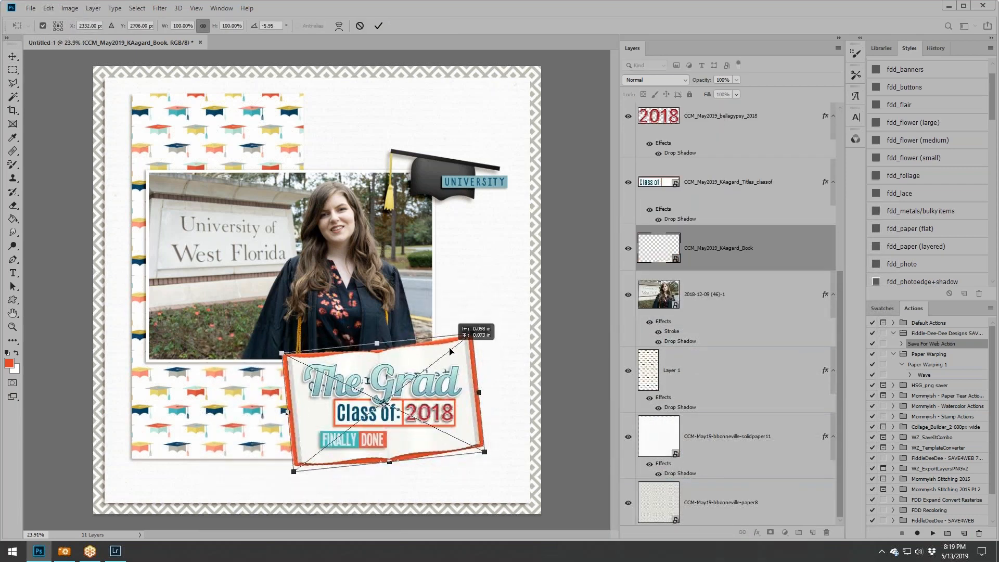
pyautogui.press('Return')
# Scale The Grad, Class of, 2018 and Finally Done to 81.12%, rotate them -6.58 degrees below Chapter Complete, and shift Finally Done toward the book's lower-left corner.
pyautogui.click(730, 193)
pyautogui.scroll(4, 739, 203)
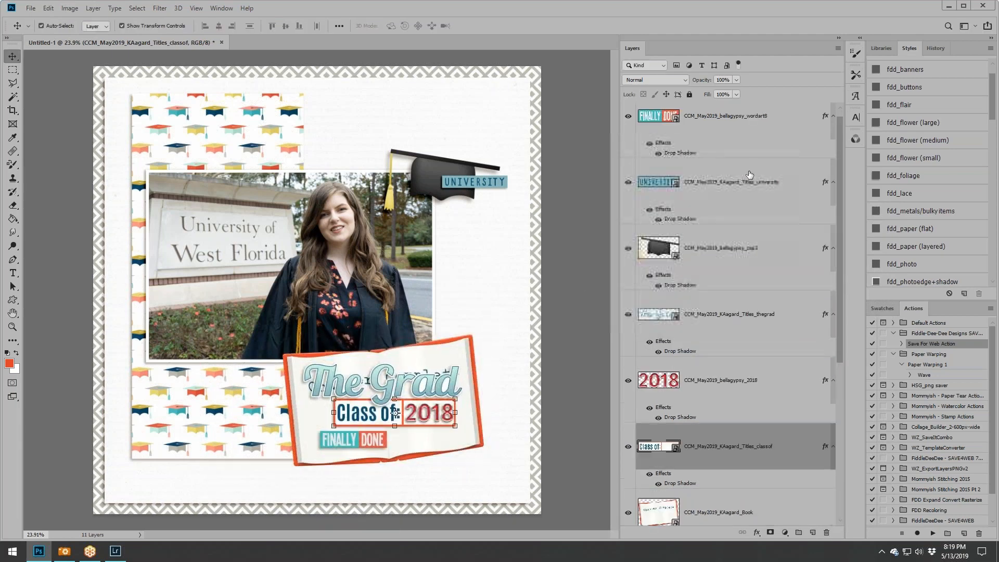
pyautogui.keyDown('shift'); pyautogui.click(732, 329); pyautogui.keyUp('shift')
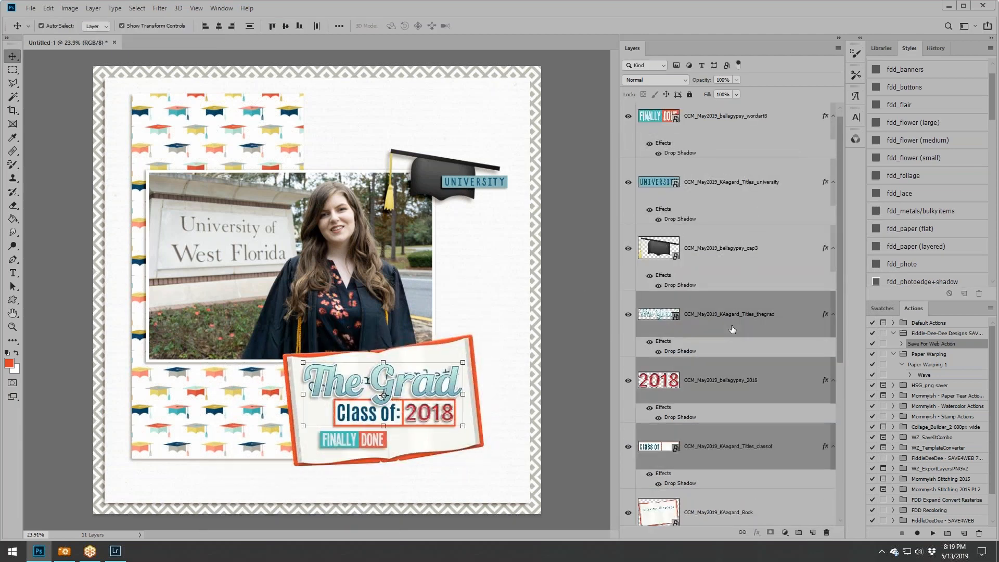
pyautogui.keyDown('ctrl'); pyautogui.click(734, 125); pyautogui.keyUp('ctrl')
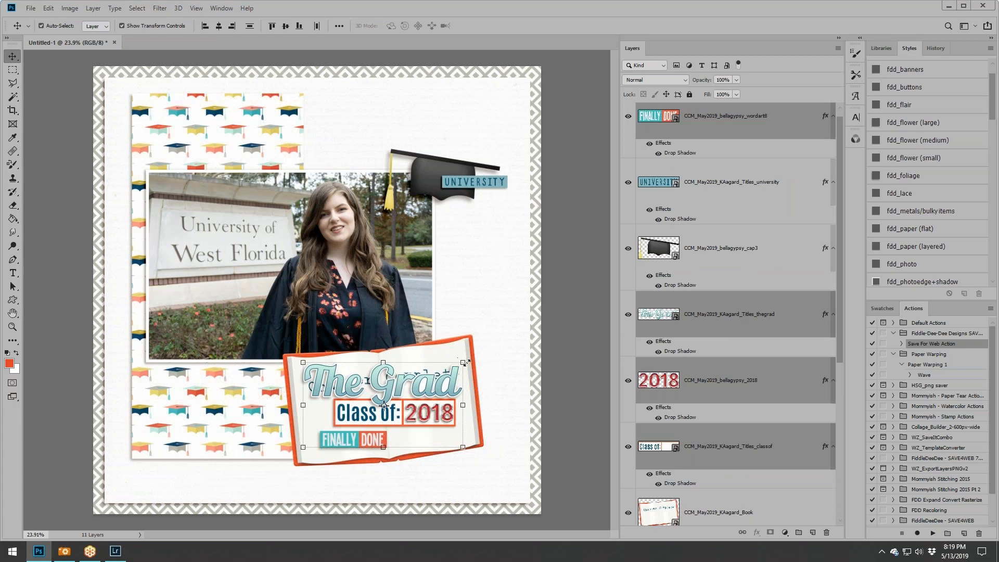
pyautogui.moveTo(462, 362); pyautogui.dragTo(431, 364)
pyautogui.moveTo(418, 393); pyautogui.dragTo(435, 398)
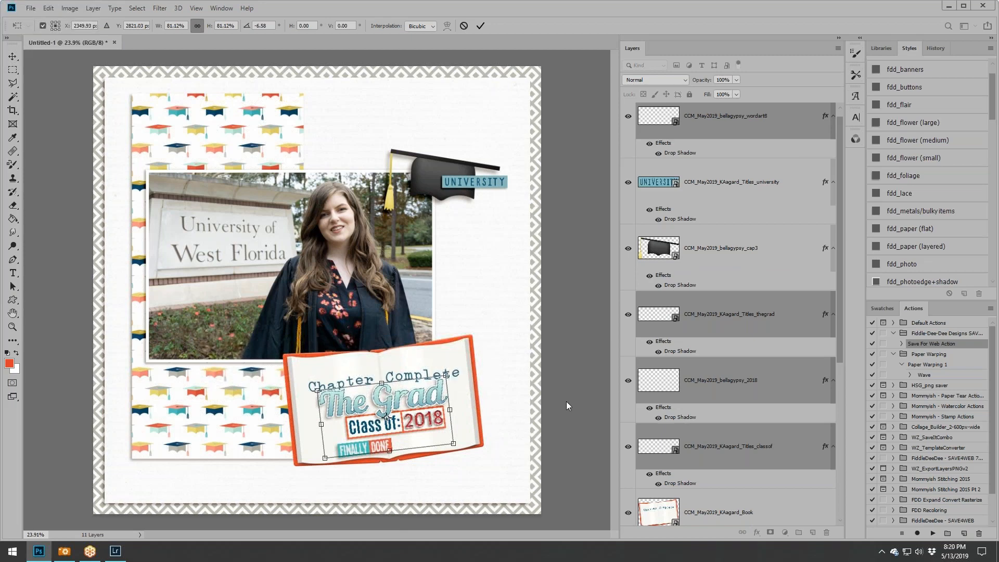
pyautogui.press('Return')
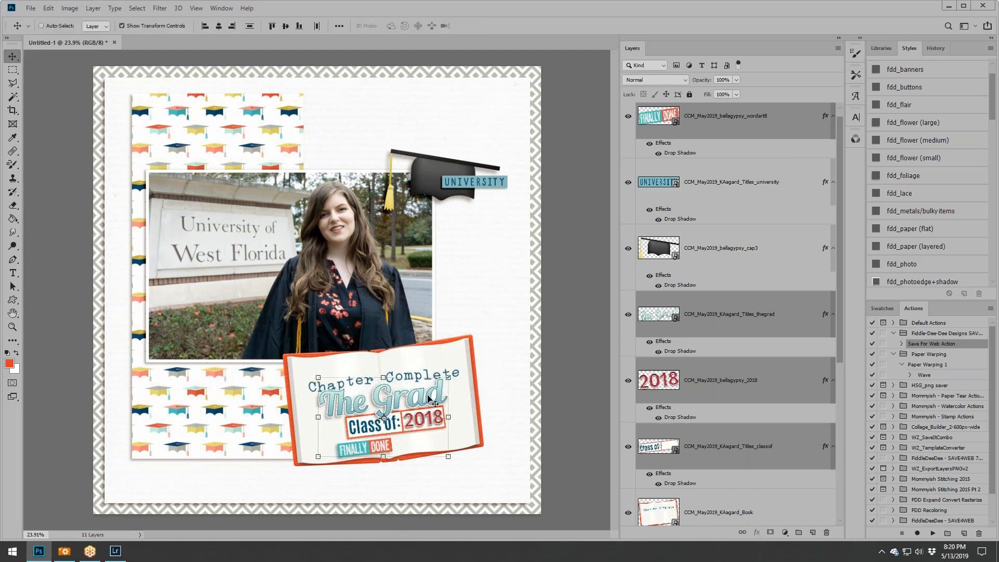
pyautogui.moveTo(428, 400)
pyautogui.mouseDown()
pyautogui.moveTo(438, 398)
pyautogui.moveTo(430, 402)
pyautogui.mouseUp()
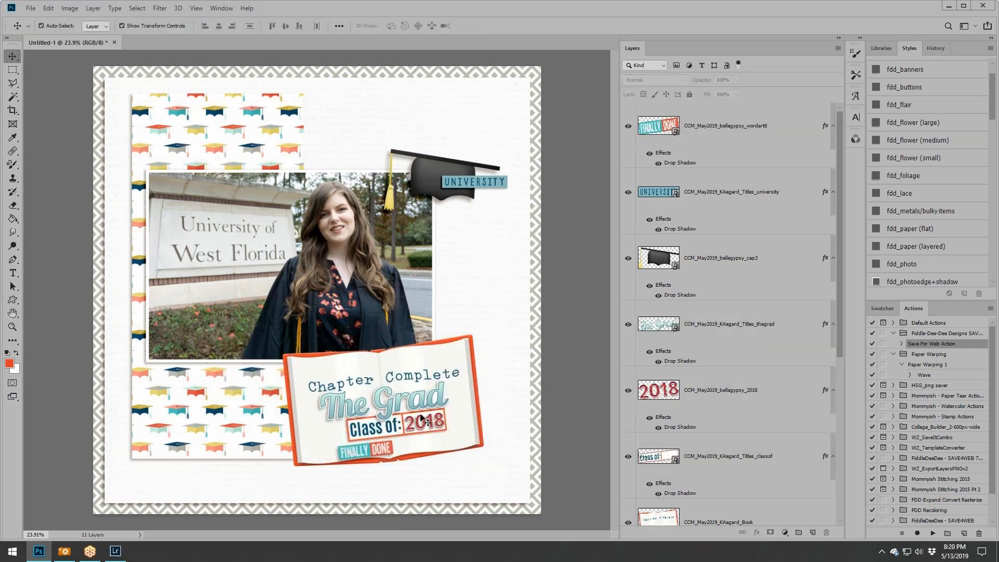
pyautogui.moveTo(385, 445); pyautogui.dragTo(360, 446)
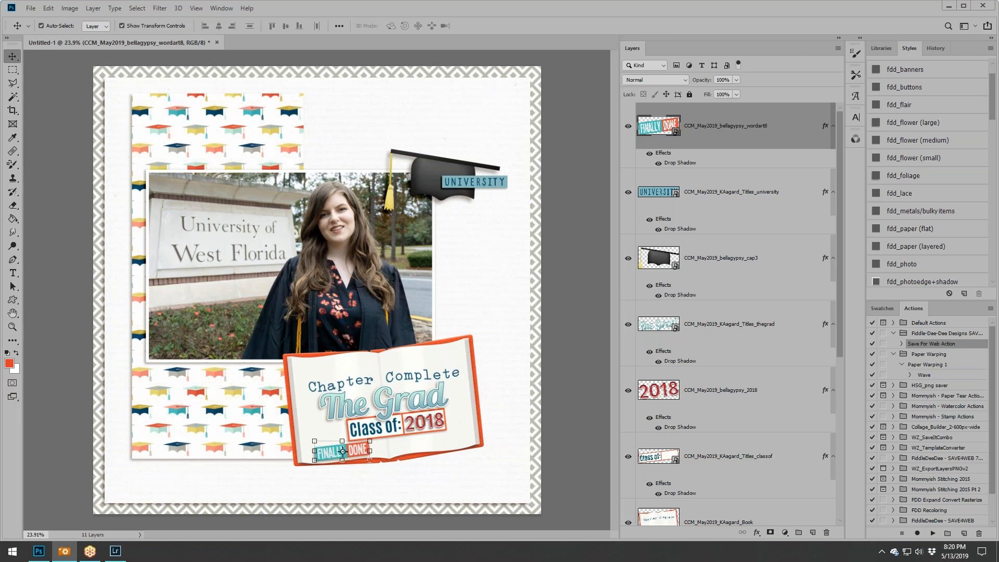
# Add the paint splatter graphic, stack it below the cap-patterned paper, and place it behind the graduation cap at the page's upper right.
pyautogui.moveTo(534, 102); pyautogui.dragTo(437, 146)
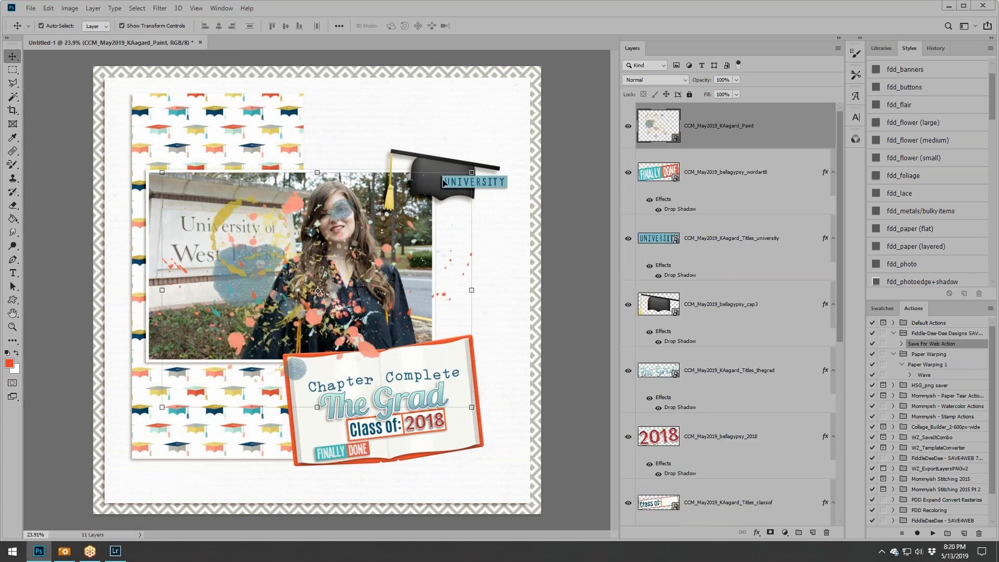
pyautogui.moveTo(709, 142)
pyautogui.mouseDown()
pyautogui.moveTo(727, 232)
pyautogui.moveTo(727, 536)
pyautogui.moveTo(743, 415)
pyautogui.mouseUp()
pyautogui.moveTo(385, 255); pyautogui.dragTo(426, 182)
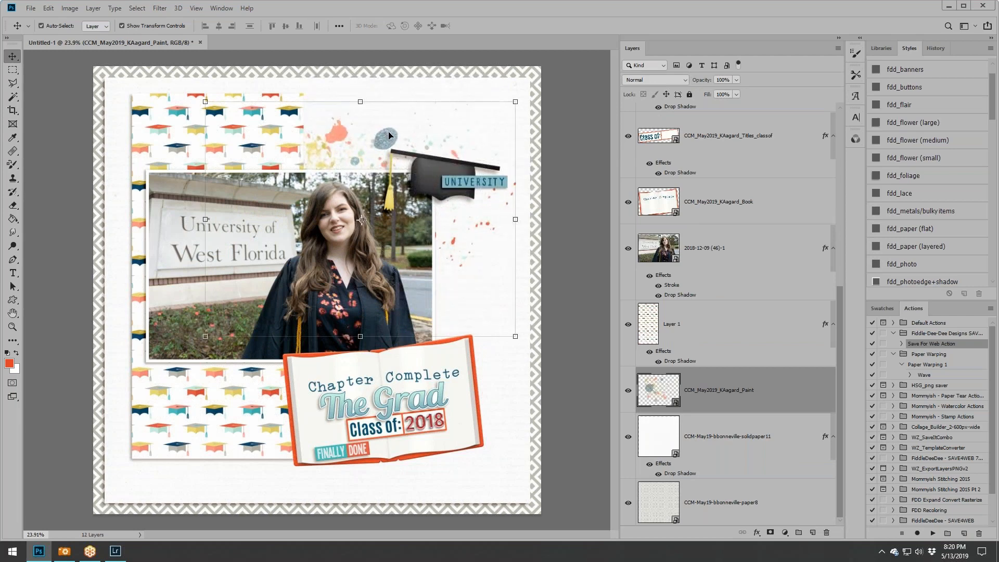
# Duplicate the paint splatter at the page's lower-left corner, stack the copy under the original, and clip it to the solid white paper.
pyautogui.moveTo(389, 136)
pyautogui.mouseDown()
pyautogui.moveTo(369, 270)
pyautogui.moveTo(313, 314)
pyautogui.moveTo(248, 294)
pyautogui.moveTo(243, 314)
pyautogui.mouseUp()
pyautogui.hotkey('ctrl', 'alt', 'g')
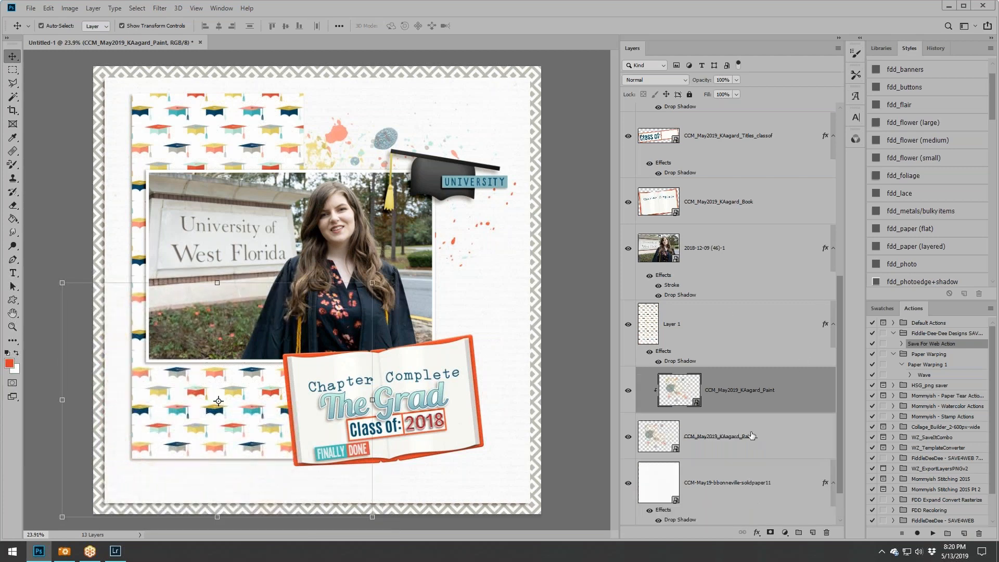
pyautogui.doubleClick(749, 436)
pyautogui.click(754, 400)
pyautogui.click(737, 443)
pyautogui.hotkey('ctrl', 'alt', 'g')
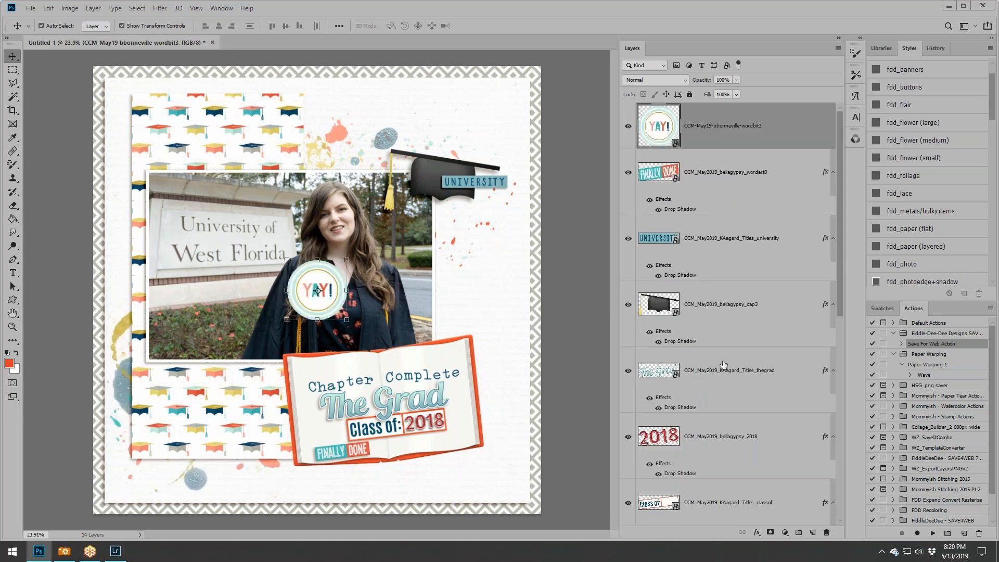
# Place the YAY! word bit just below the University title, apply the fdd_flower (large) style, and stack it behind the cap, directly under the 2018 layer.
pyautogui.moveTo(320, 281); pyautogui.dragTo(487, 209)
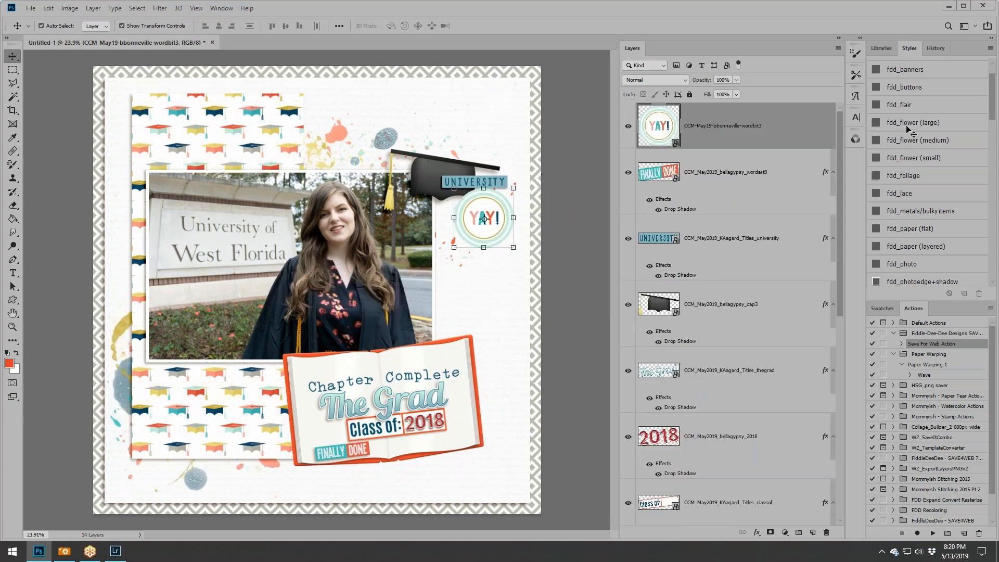
pyautogui.click(940, 125)
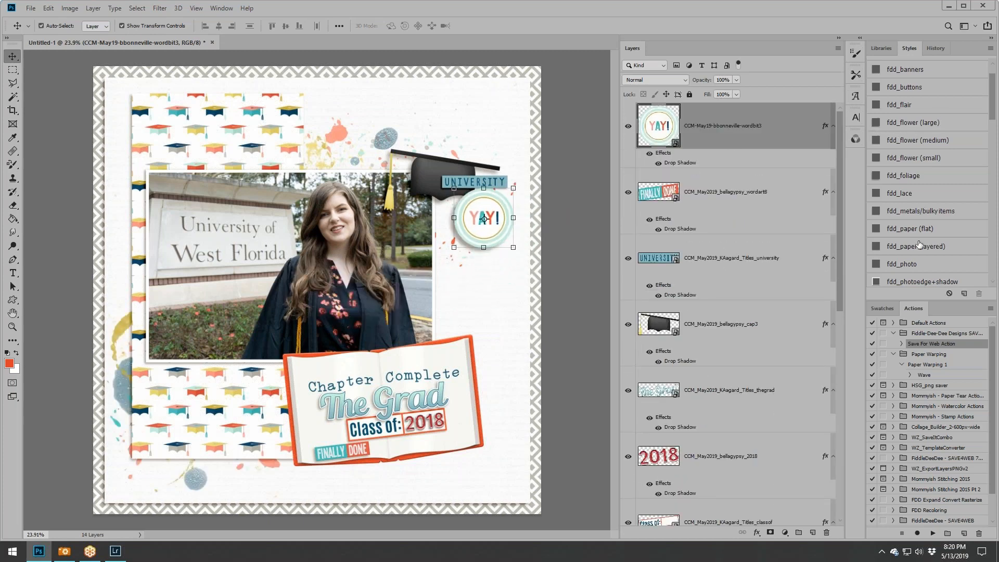
pyautogui.moveTo(724, 126); pyautogui.dragTo(723, 497)
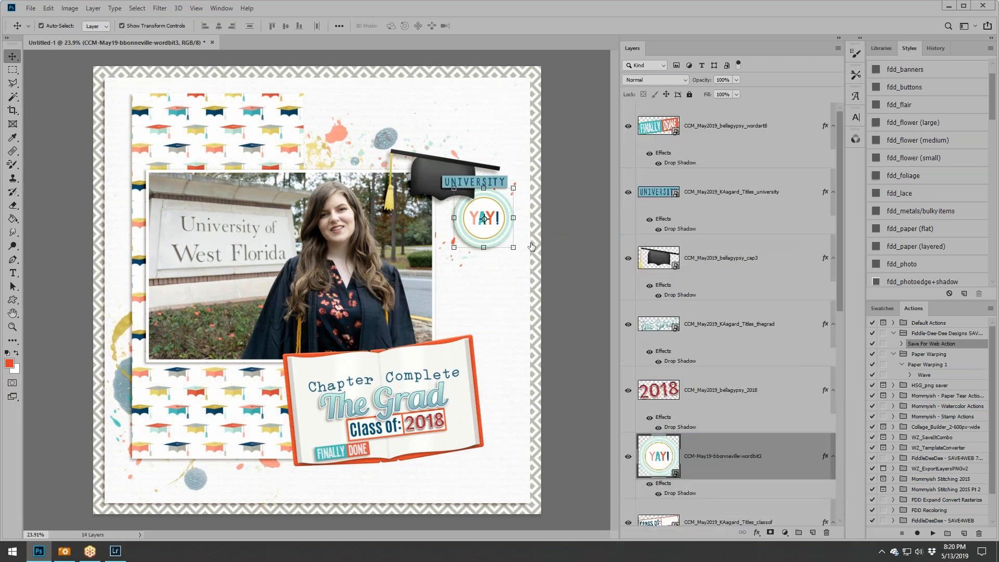
pyautogui.moveTo(498, 208); pyautogui.dragTo(507, 199)
# Add the coral and teal star embellishments and apply the fdd_flower (large) style to both.
pyautogui.hotkey('alt', 'Tab')
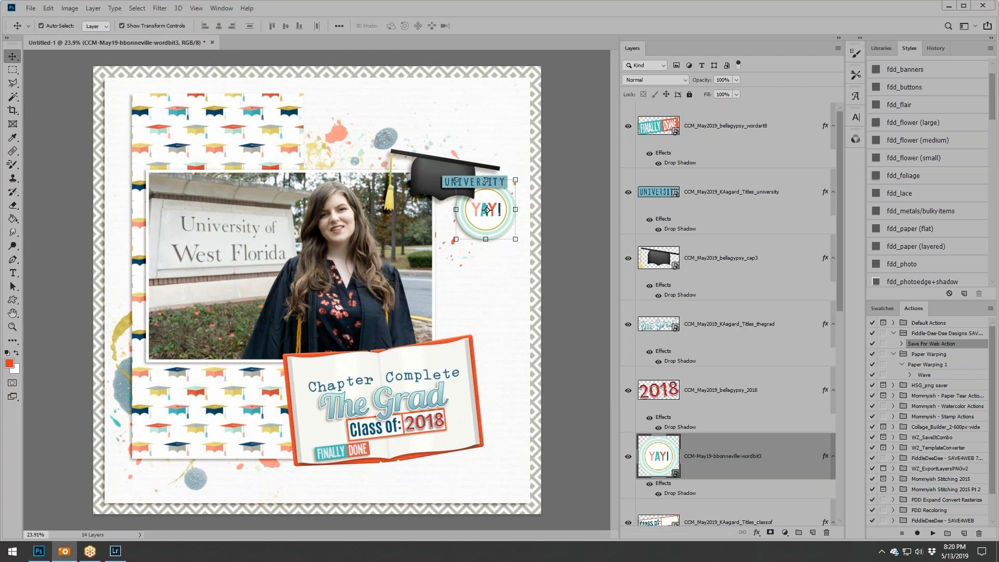
pyautogui.moveTo(379, 198); pyautogui.dragTo(407, 212)
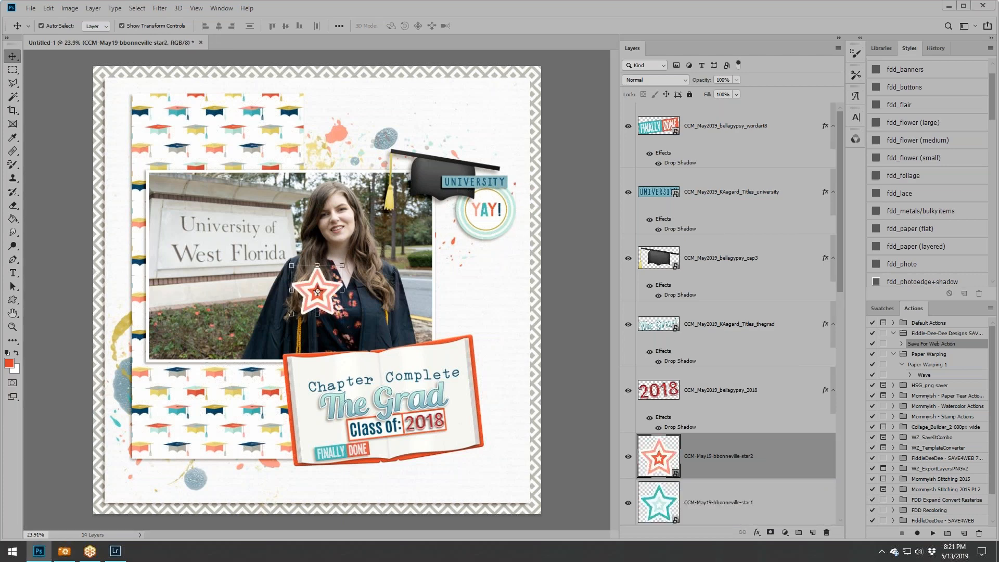
pyautogui.keyDown('shift'); pyautogui.click(713, 491); pyautogui.keyUp('shift')
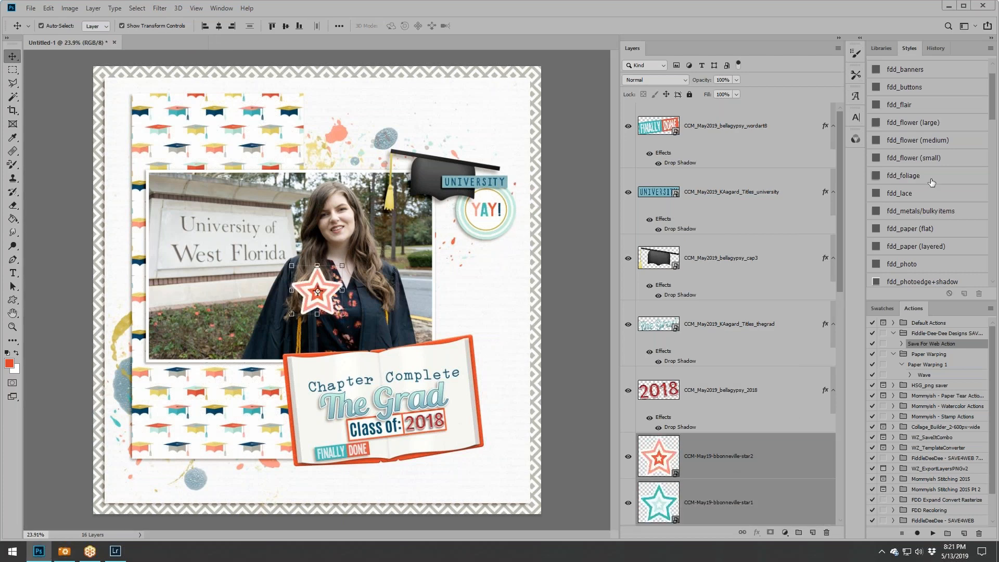
pyautogui.click(929, 123)
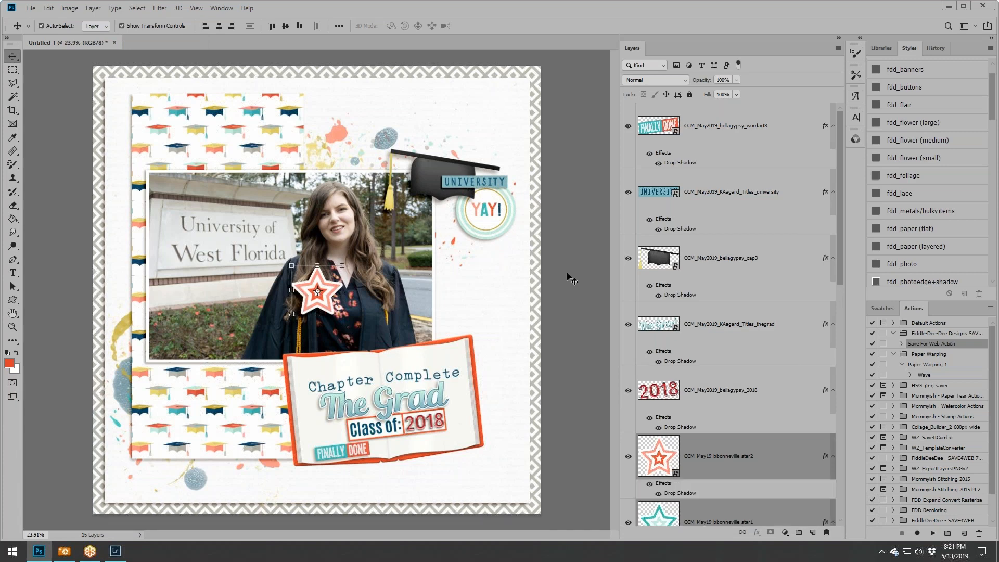
# Shrink and tilt the coral star beside the YAY! circle, and place the teal star on the book's right edge at 80.28%, rotated -16.74 degrees.
pyautogui.moveTo(336, 291); pyautogui.dragTo(506, 228)
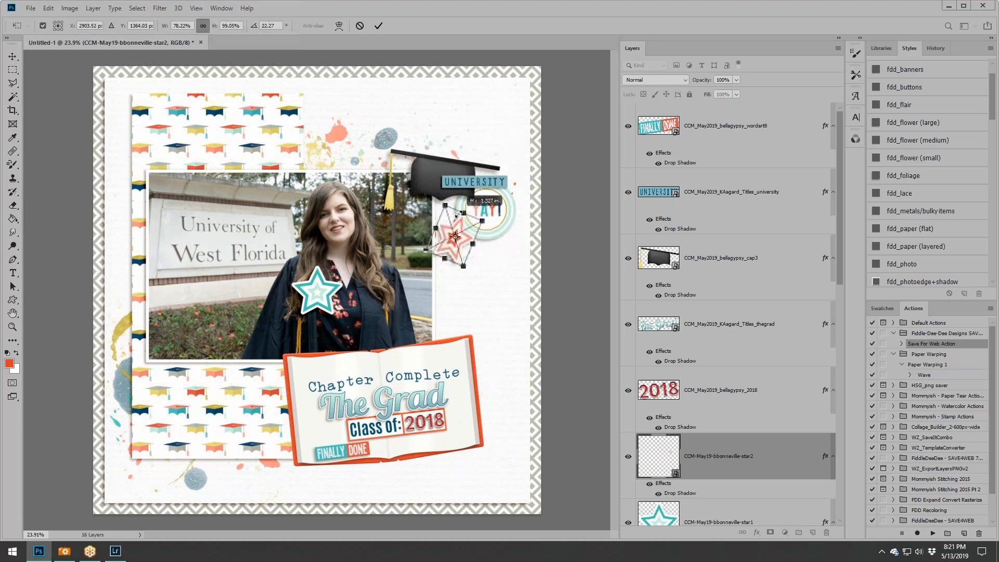
pyautogui.press('Return')
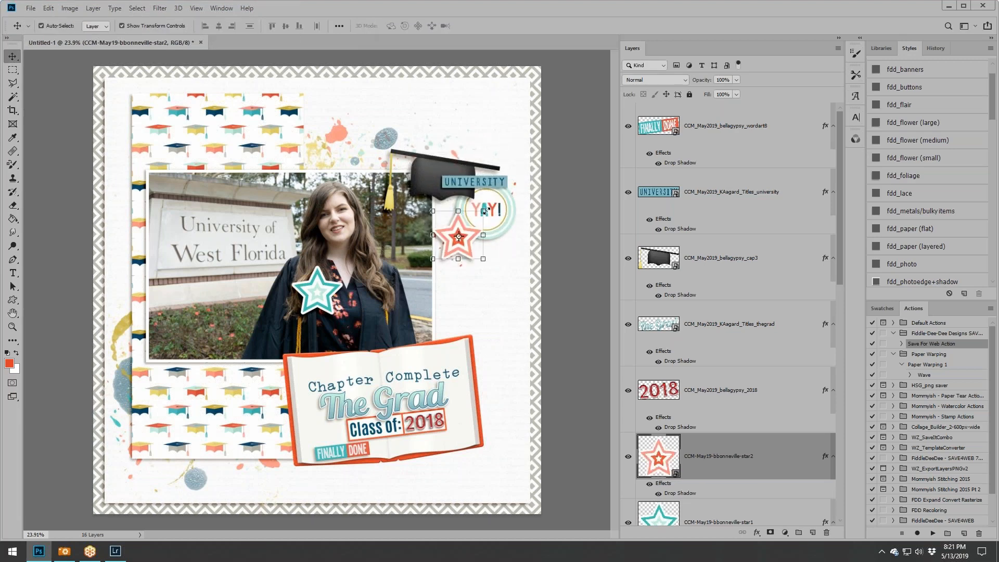
pyautogui.moveTo(485, 212); pyautogui.dragTo(456, 208)
pyautogui.click(379, 25)
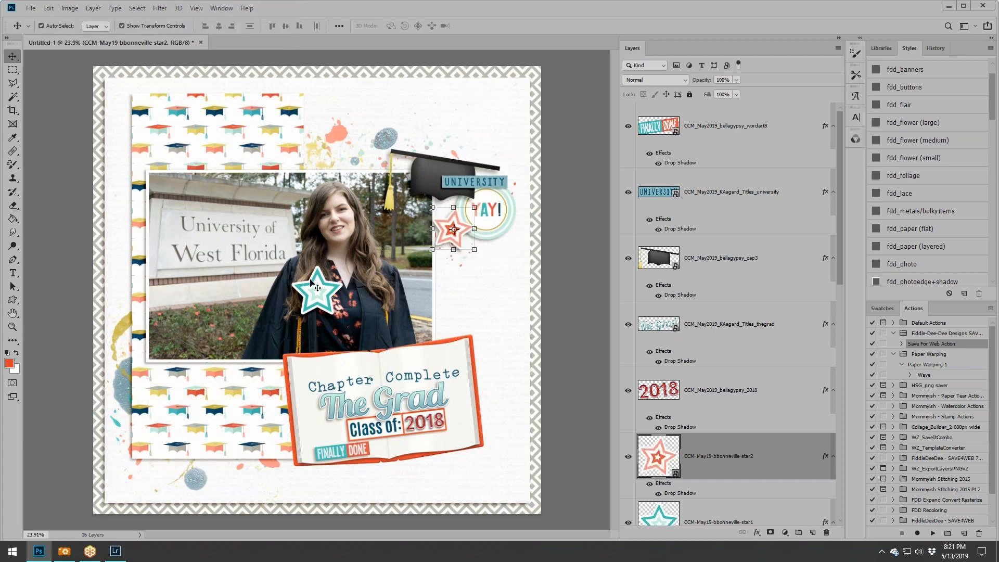
pyautogui.moveTo(312, 285); pyautogui.dragTo(480, 410)
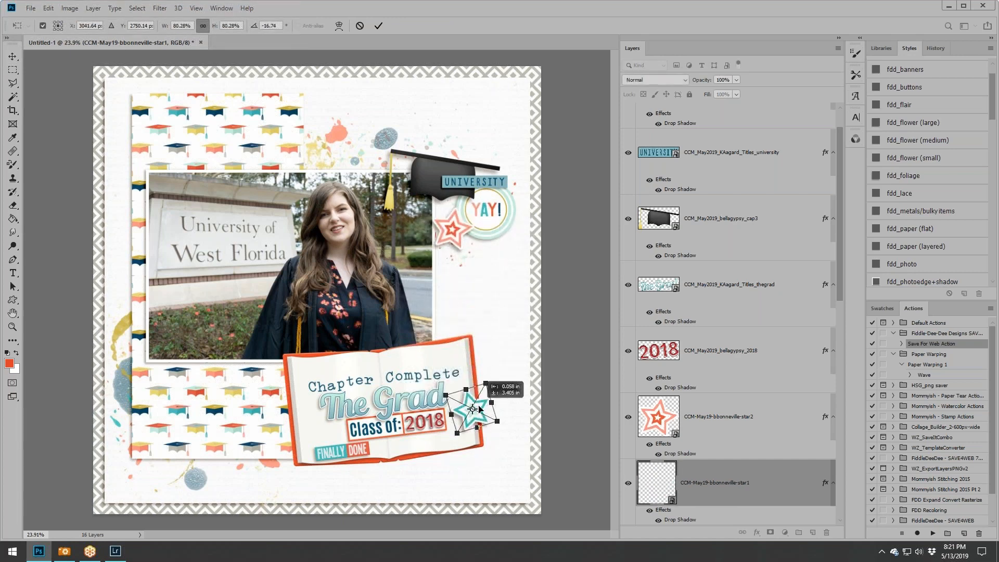
pyautogui.click(380, 26)
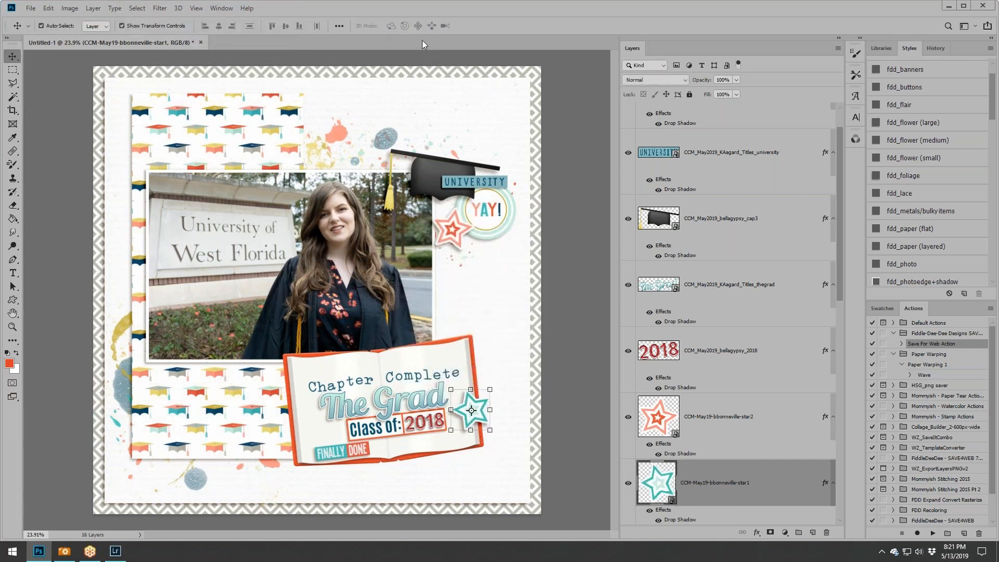
# Add the circular stitches with a drop shadow style, stack them just below the cap-patterned paper, and position them behind the graduation cap and YAY! circle.
pyautogui.moveTo(653, 136); pyautogui.dragTo(487, 187)
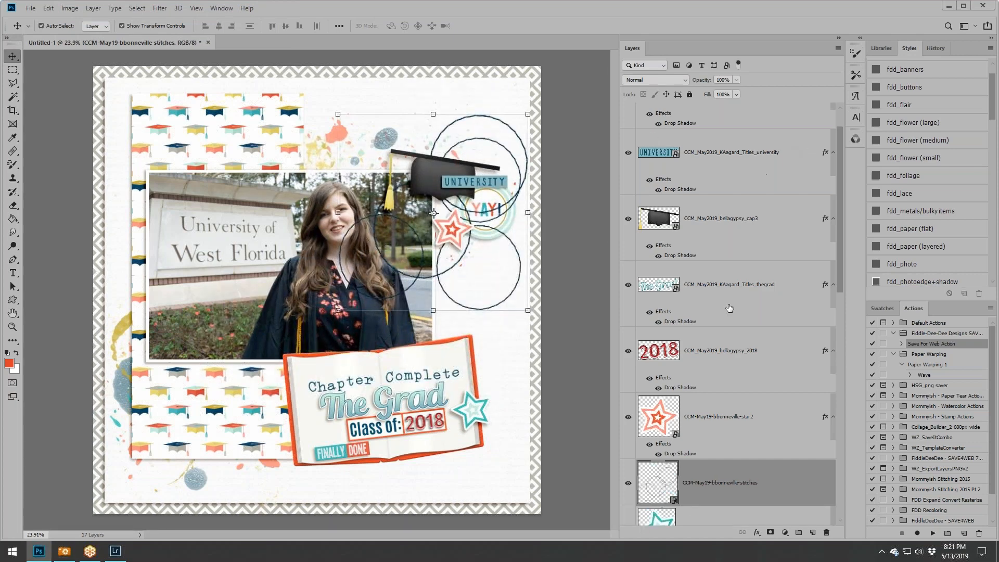
pyautogui.scroll(-3, 938, 234)
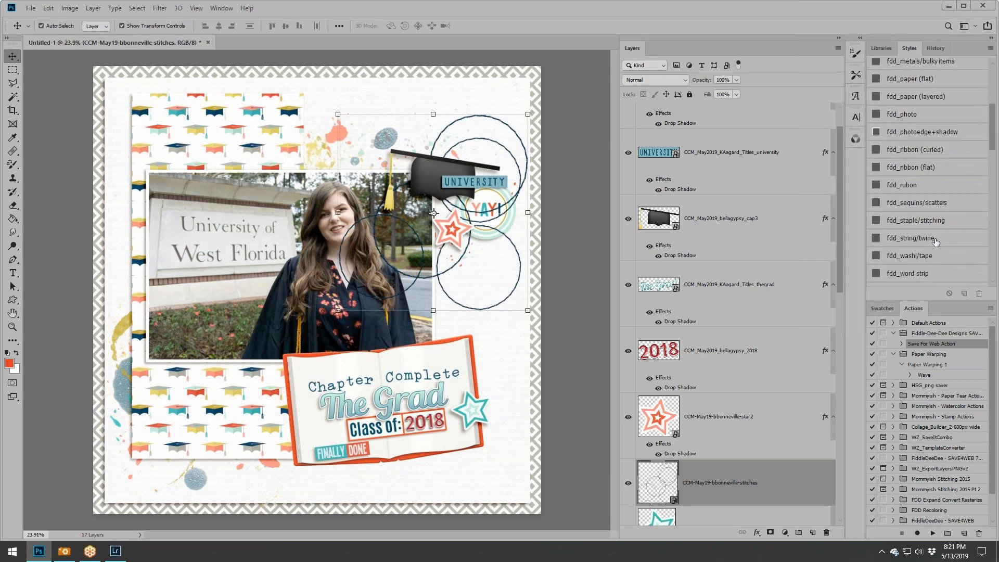
pyautogui.scroll(-5, 743, 324)
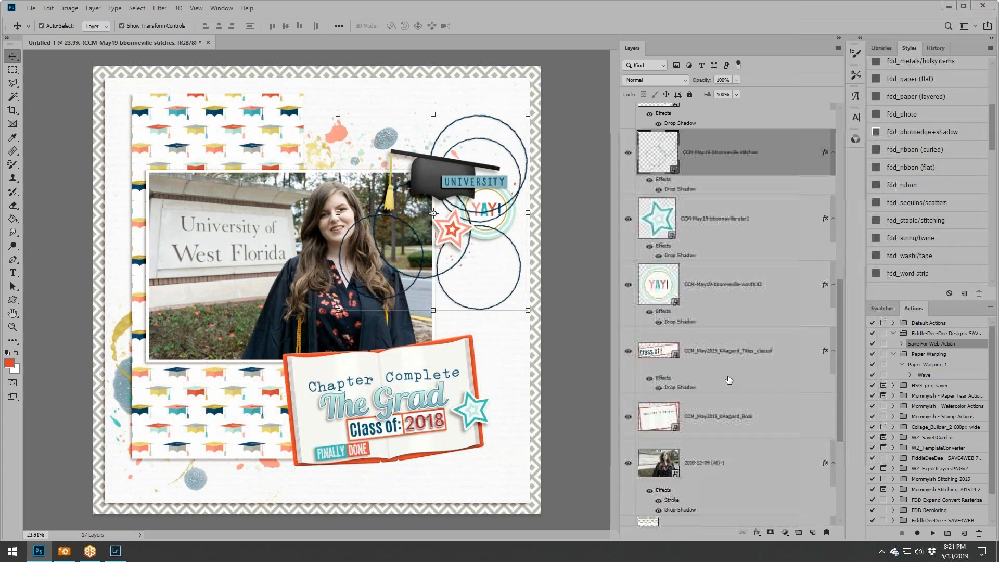
pyautogui.moveTo(729, 151)
pyautogui.mouseDown()
pyautogui.moveTo(720, 468)
pyautogui.moveTo(718, 435)
pyautogui.mouseUp()
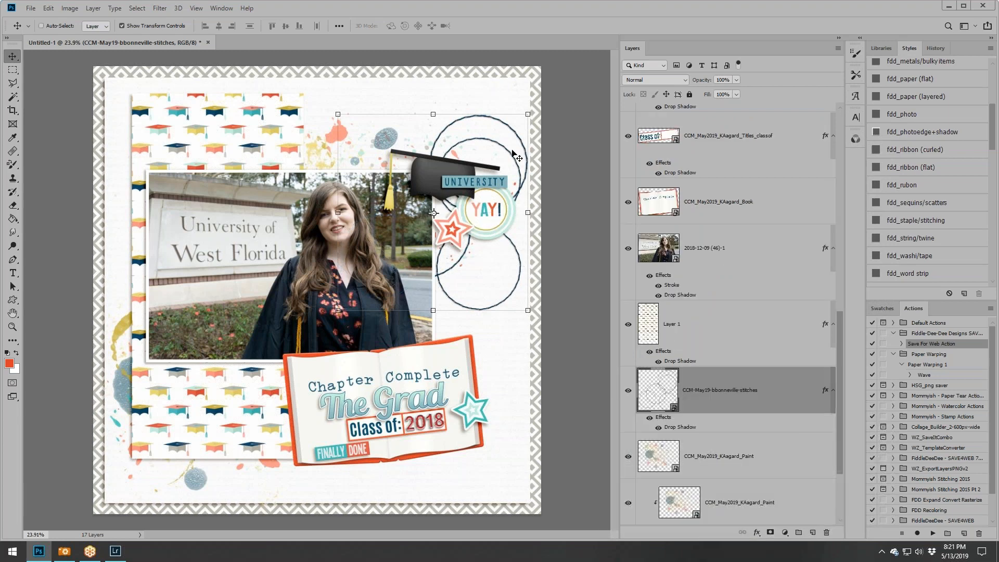
pyautogui.moveTo(521, 139); pyautogui.dragTo(500, 140)
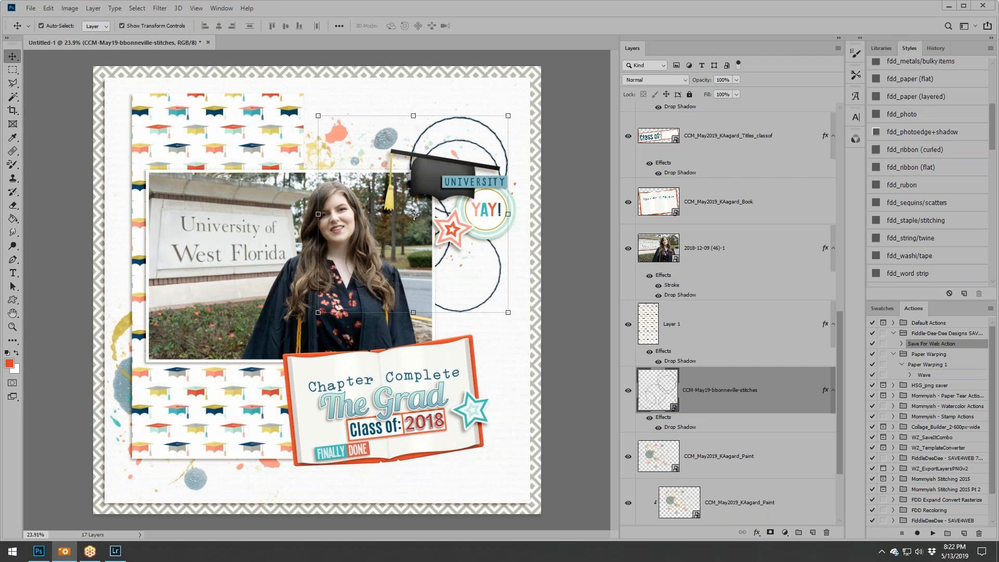
# Try the Let the Journey Begin title above the photo layer, scaled to 33.36% and placed in the photo's lower-left corner.
pyautogui.hotkey('ctrl', 'v')
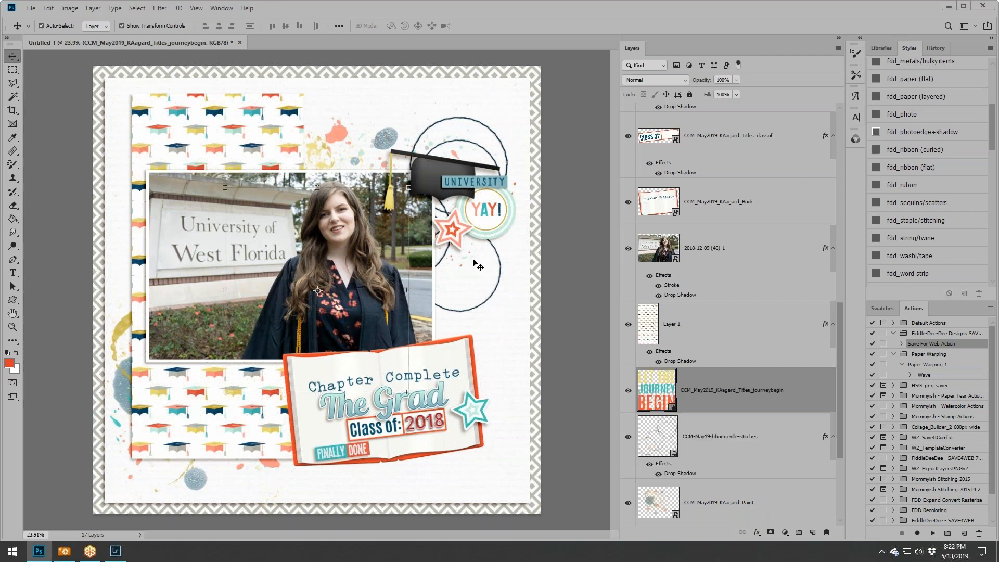
pyautogui.moveTo(474, 265); pyautogui.dragTo(318, 208)
pyautogui.moveTo(736, 389); pyautogui.dragTo(739, 229)
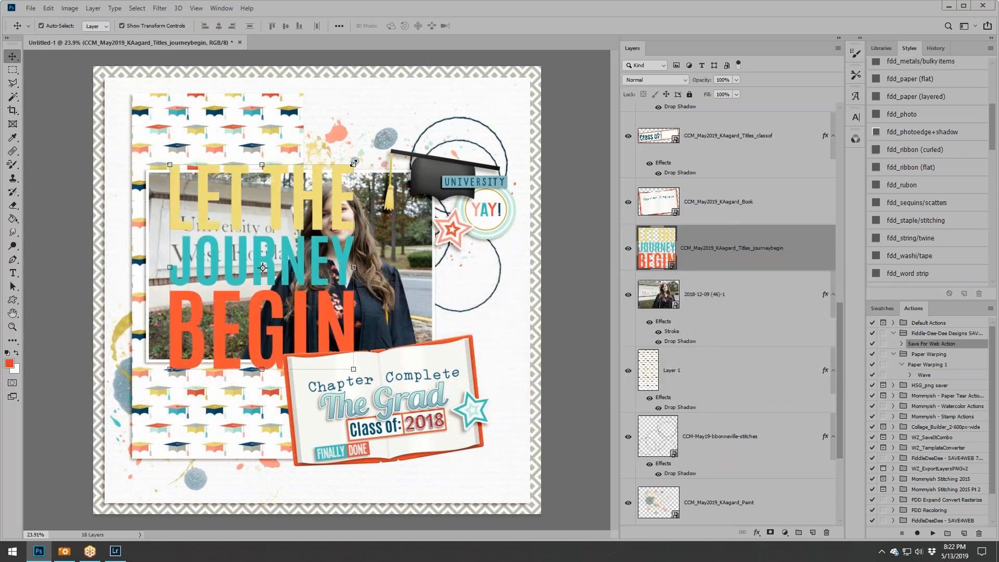
pyautogui.moveTo(354, 163); pyautogui.dragTo(221, 293)
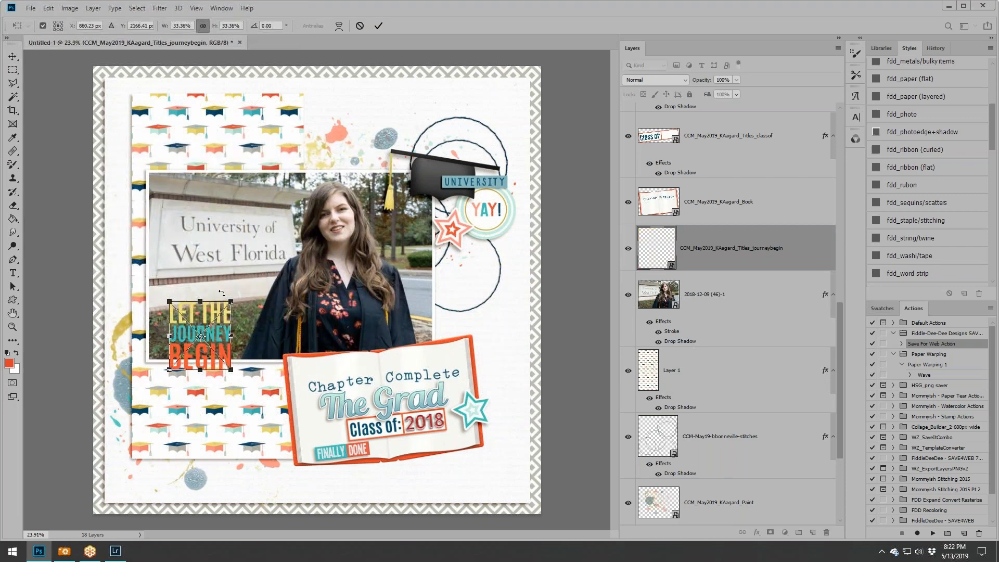
pyautogui.moveTo(203, 338); pyautogui.dragTo(203, 324)
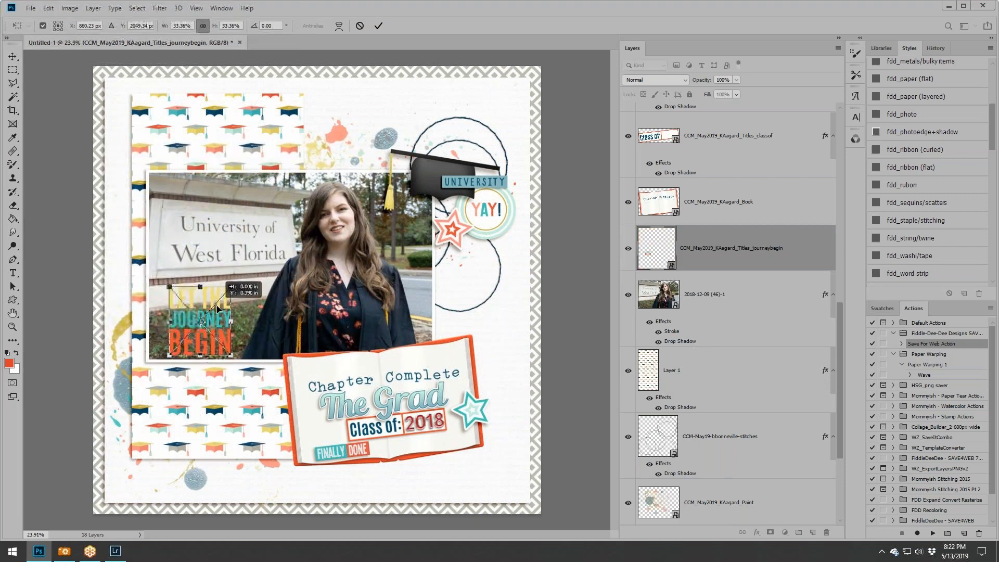
pyautogui.click(378, 26)
# Delete the Let the Journey Begin title layer.
pyautogui.rightClick(755, 249)
pyautogui.click(790, 147)
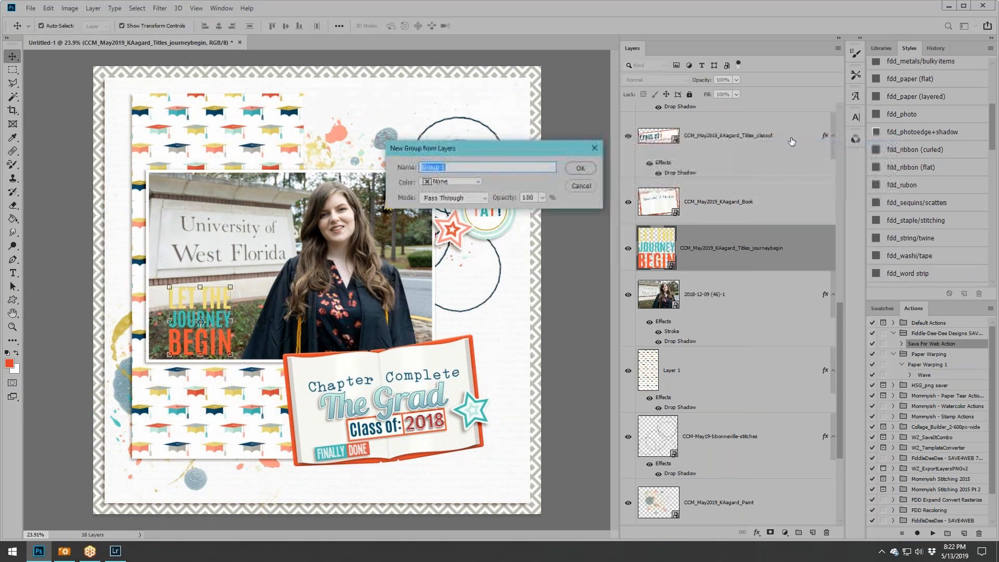
pyautogui.click(580, 186)
pyautogui.rightClick(716, 237)
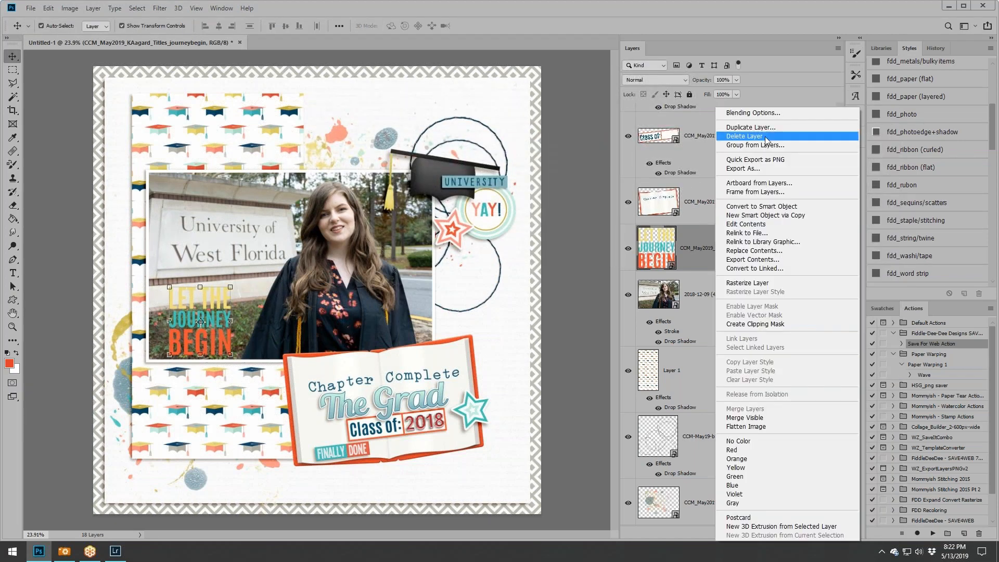
pyautogui.click(764, 136)
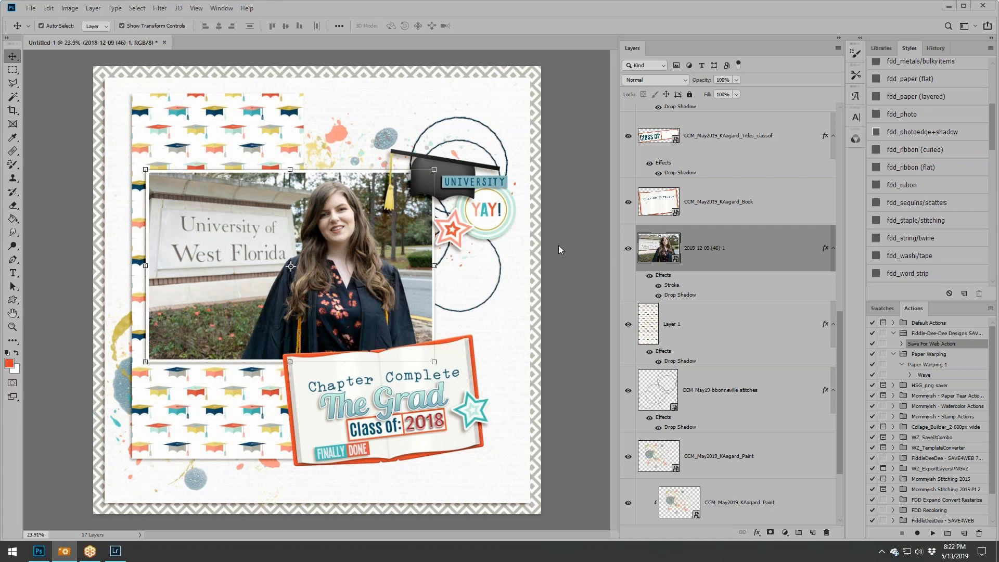
# Apply the fdd_flower (large) style to the open book layer.
pyautogui.click(461, 373)
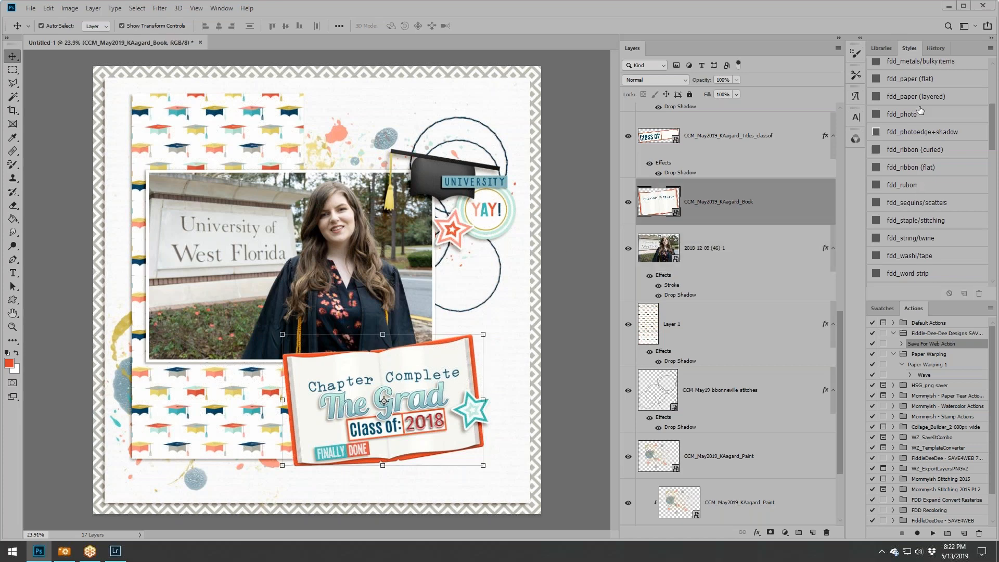
pyautogui.scroll(1, 930, 97)
pyautogui.scroll(3, 930, 96)
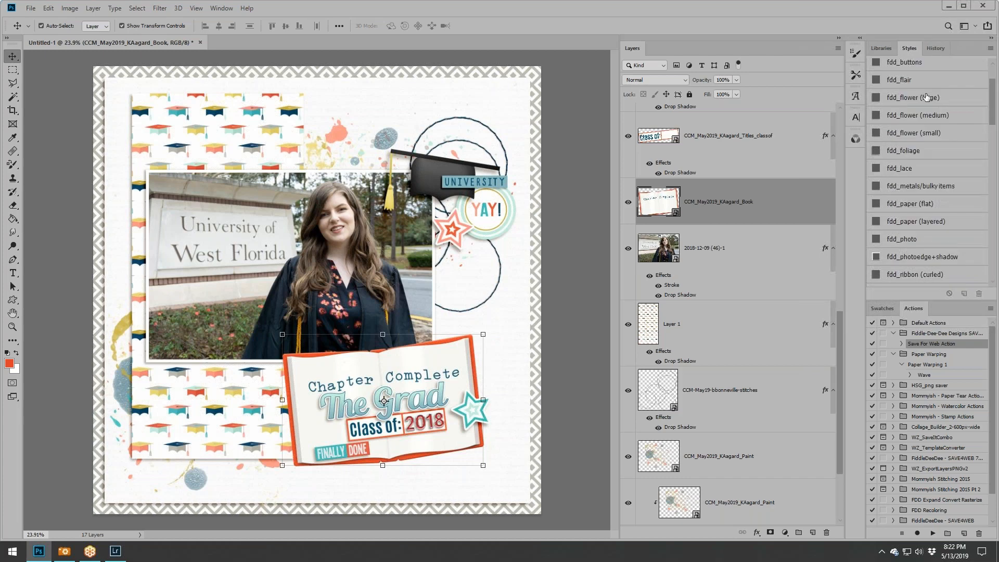
pyautogui.click(927, 97)
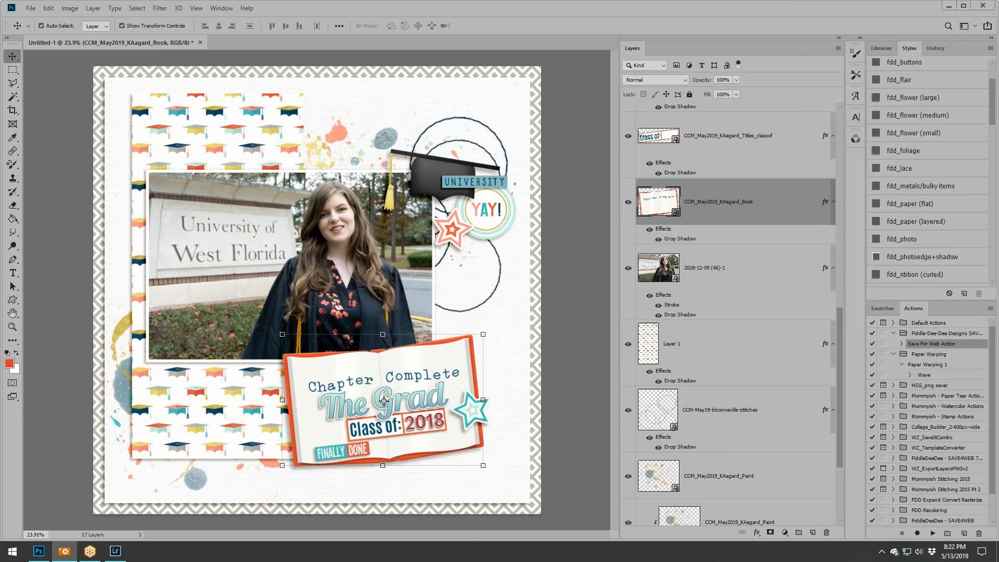
# Add the large yellow flower as the front layer with the fdd_flower (medium) style, scaled to 58.89% at the book's upper-right corner.
pyautogui.moveTo(636, 295); pyautogui.dragTo(490, 328)
pyautogui.hotkey('ctrl', 'shift', ']')
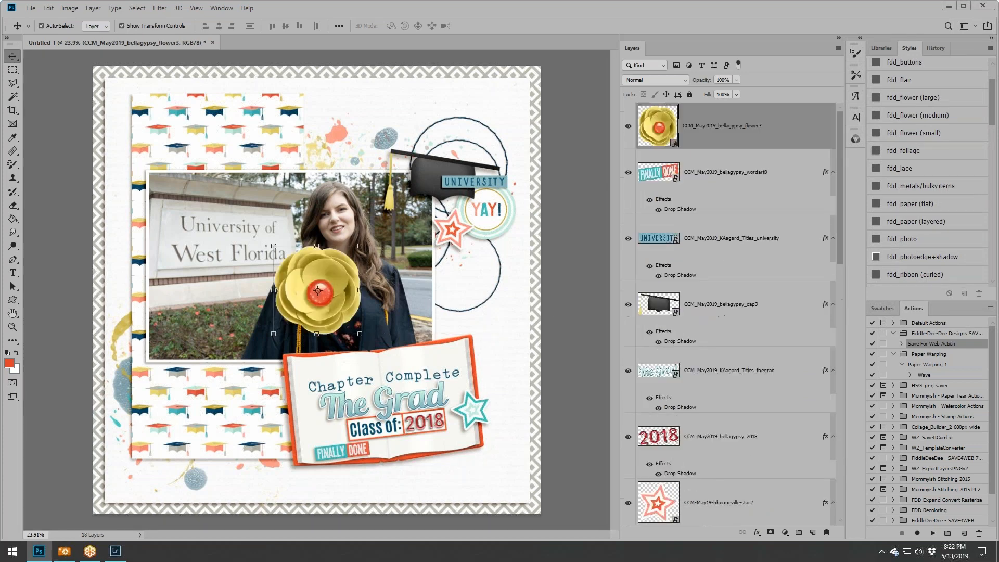
pyautogui.click(909, 111)
pyautogui.moveTo(354, 243); pyautogui.dragTo(509, 379)
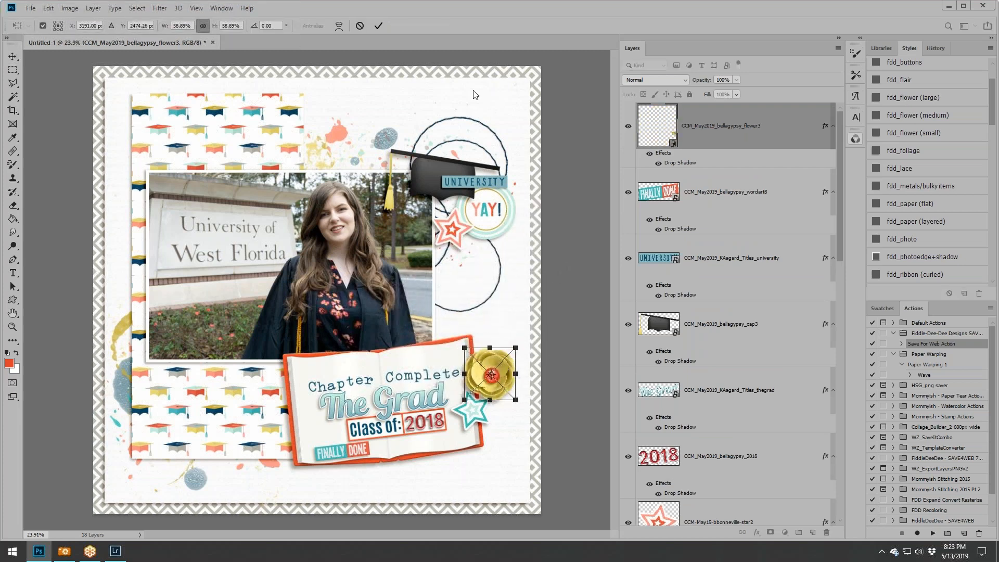
pyautogui.click(378, 26)
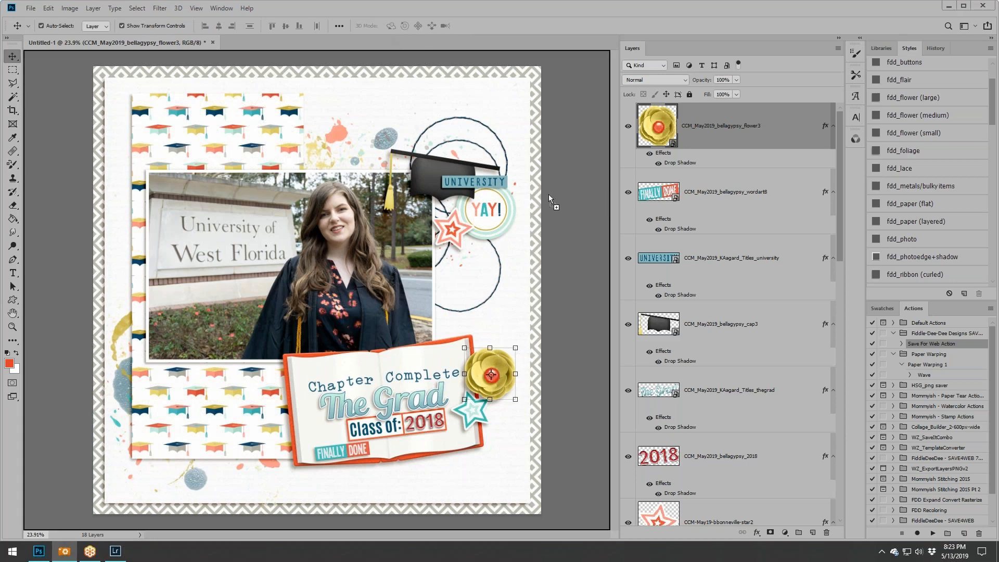
# Add the mint flower with the fdd_flower (medium) style, shrink it, and tuck it behind the book's lower-left corner, stacked just above the photo.
pyautogui.moveTo(549, 195); pyautogui.dragTo(382, 292)
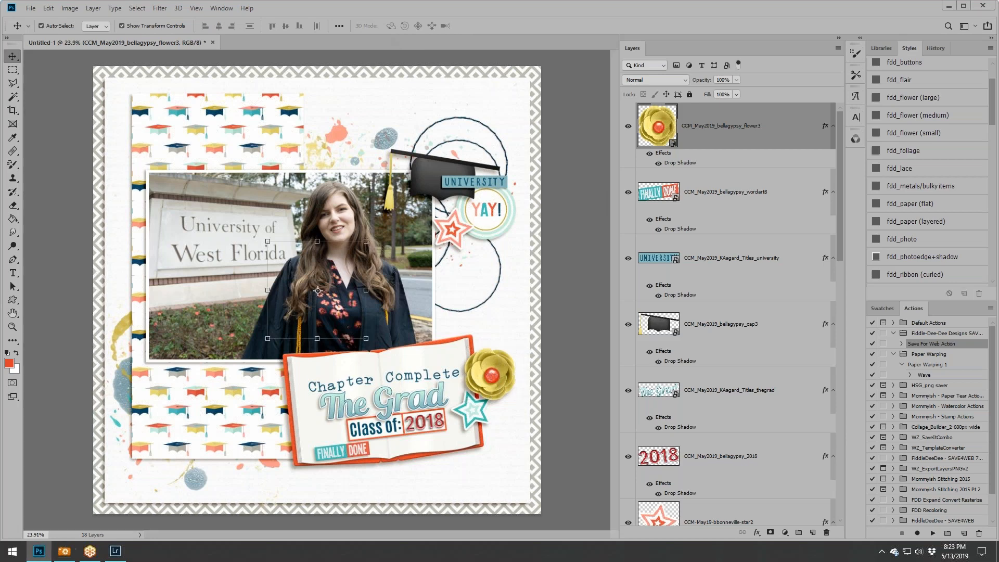
pyautogui.click(925, 116)
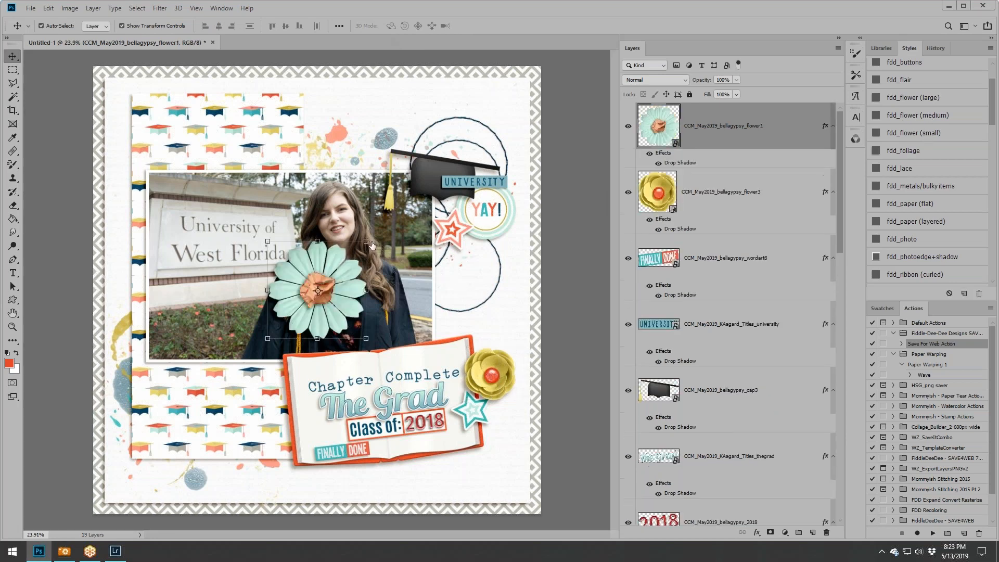
pyautogui.moveTo(337, 288); pyautogui.dragTo(304, 376)
pyautogui.moveTo(329, 330); pyautogui.dragTo(298, 363)
pyautogui.click(379, 25)
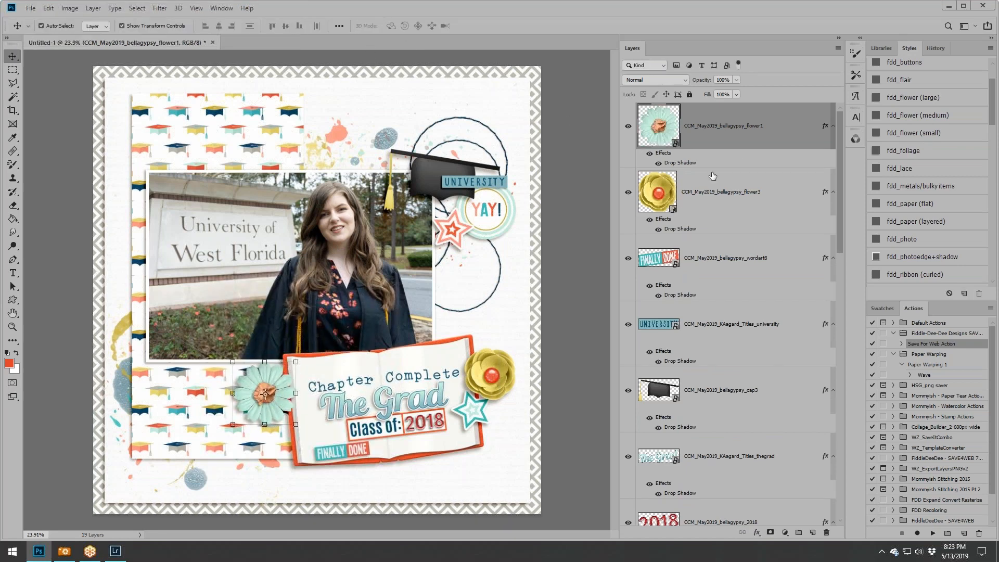
pyautogui.moveTo(734, 156); pyautogui.dragTo(709, 239)
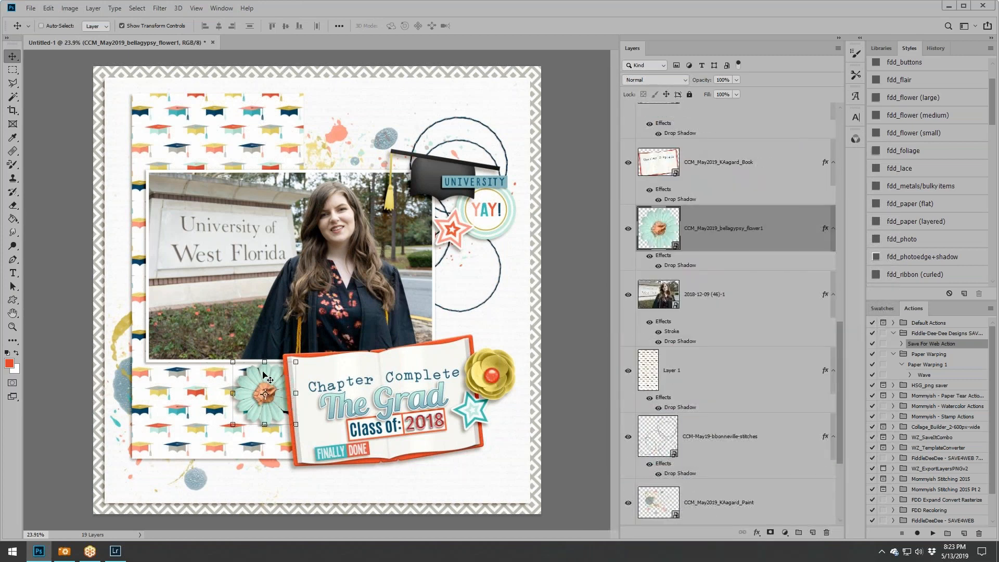
pyautogui.moveTo(263, 373); pyautogui.dragTo(289, 428)
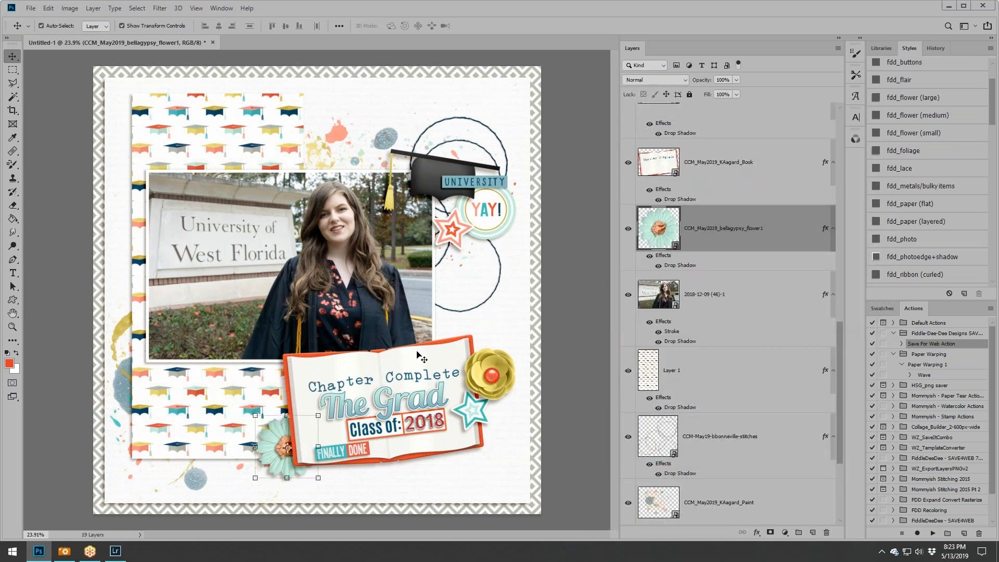
# Add the striped uppercase letters W, U and F as the front layers, give them a drop shadow style, and shrink them together.
pyautogui.hotkey('alt', 'Tab')
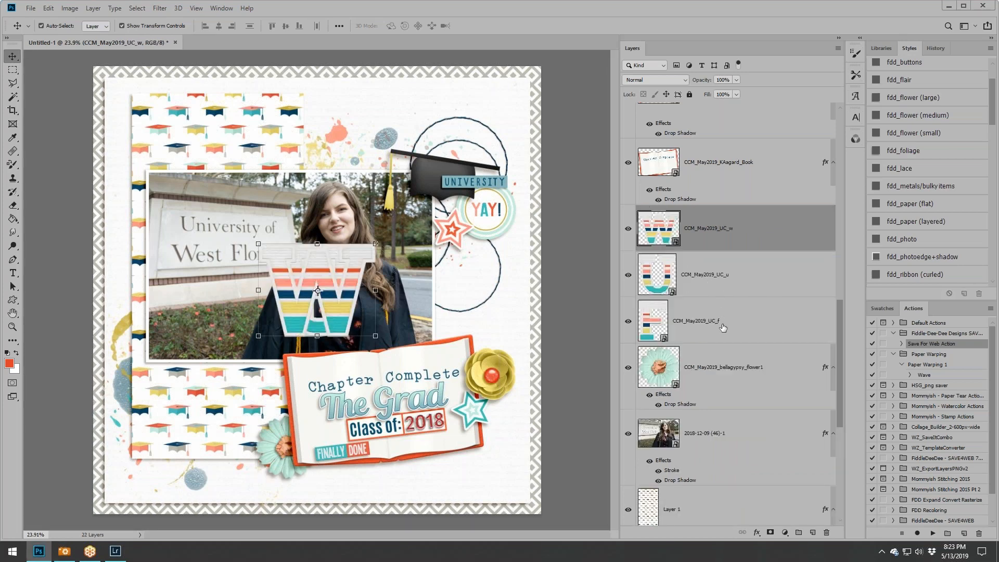
pyautogui.keyDown('shift'); pyautogui.click(723, 326); pyautogui.keyUp('shift')
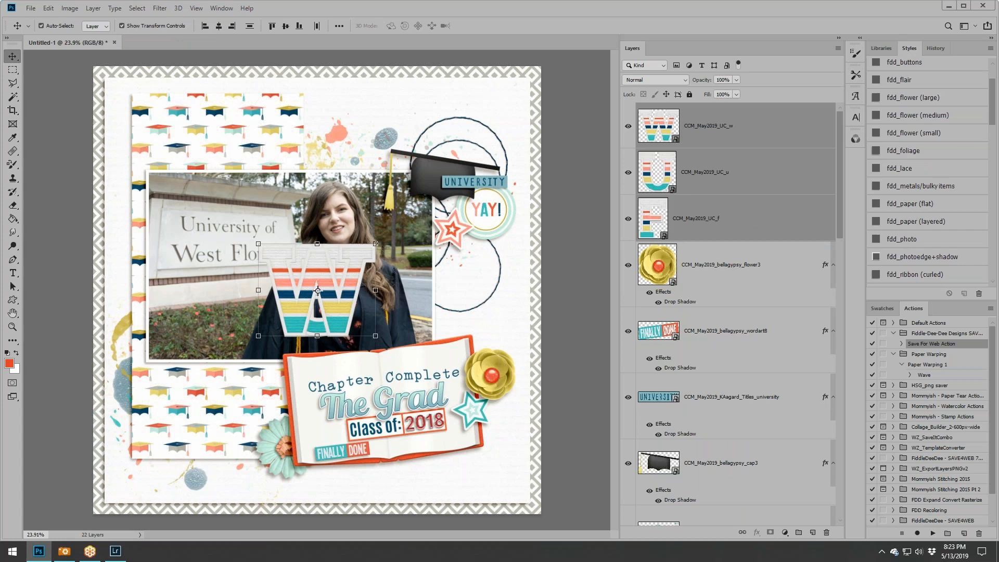
pyautogui.moveTo(376, 244); pyautogui.dragTo(341, 274)
pyautogui.press('Escape')
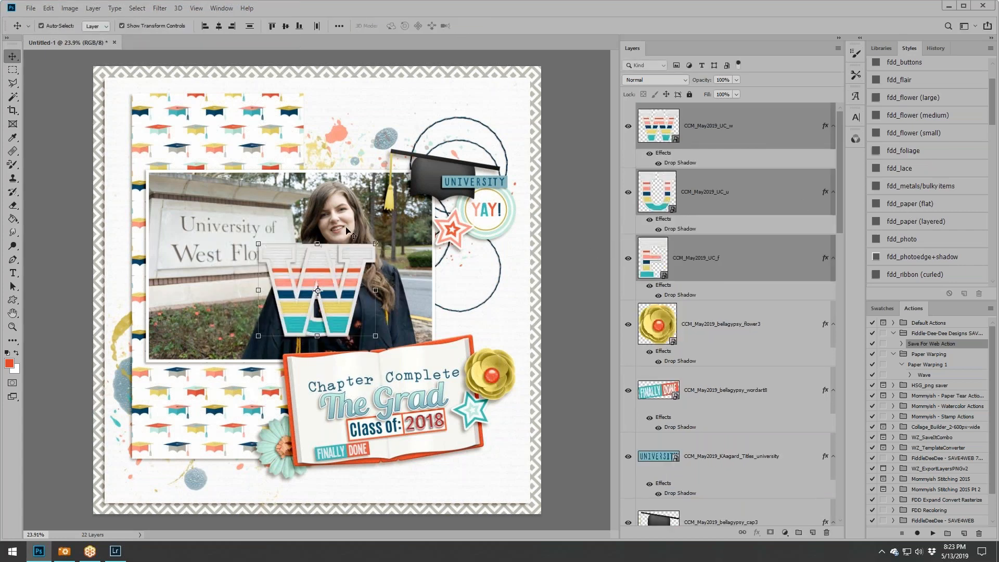
pyautogui.moveTo(376, 244); pyautogui.dragTo(471, 309)
pyautogui.press('Return')
# Arrange the letters to spell UWF above the book's upper-right corner and scale them together to 81.44%.
pyautogui.click(322, 295)
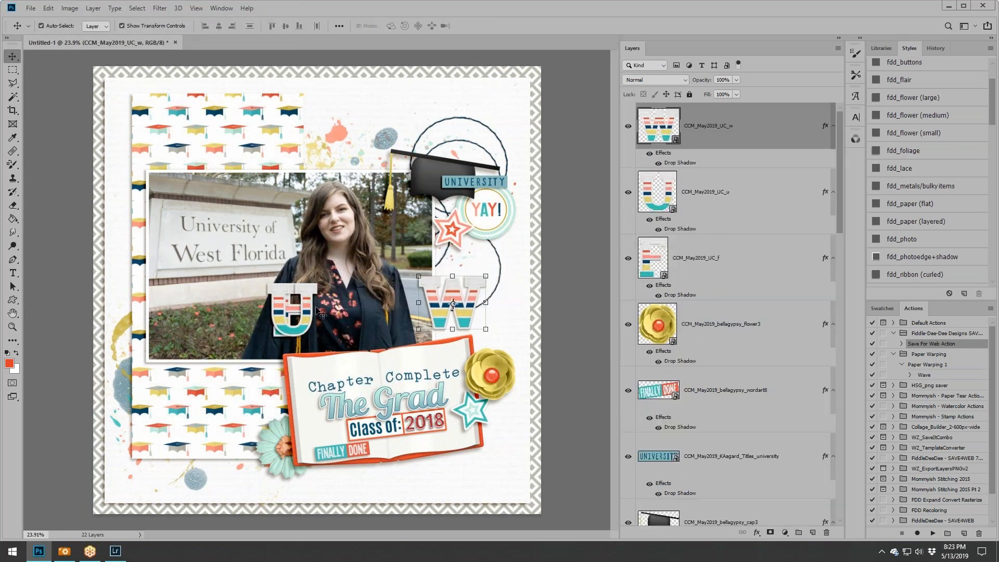
pyautogui.click(316, 312)
pyautogui.moveTo(376, 311); pyautogui.dragTo(413, 303)
pyautogui.moveTo(287, 291); pyautogui.dragTo(523, 297)
pyautogui.keyDown('shift'); pyautogui.click(759, 132); pyautogui.keyUp('shift')
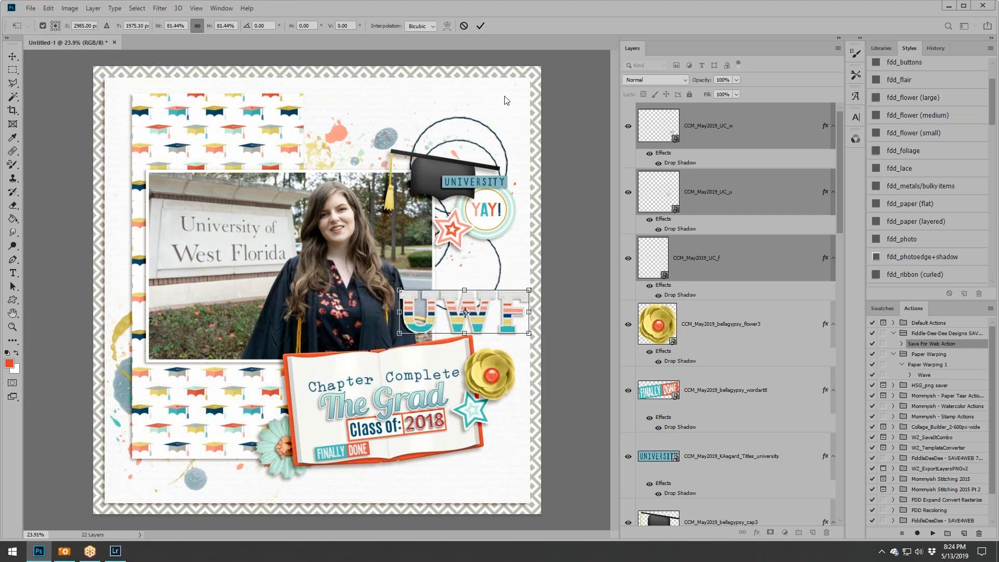
pyautogui.click(480, 26)
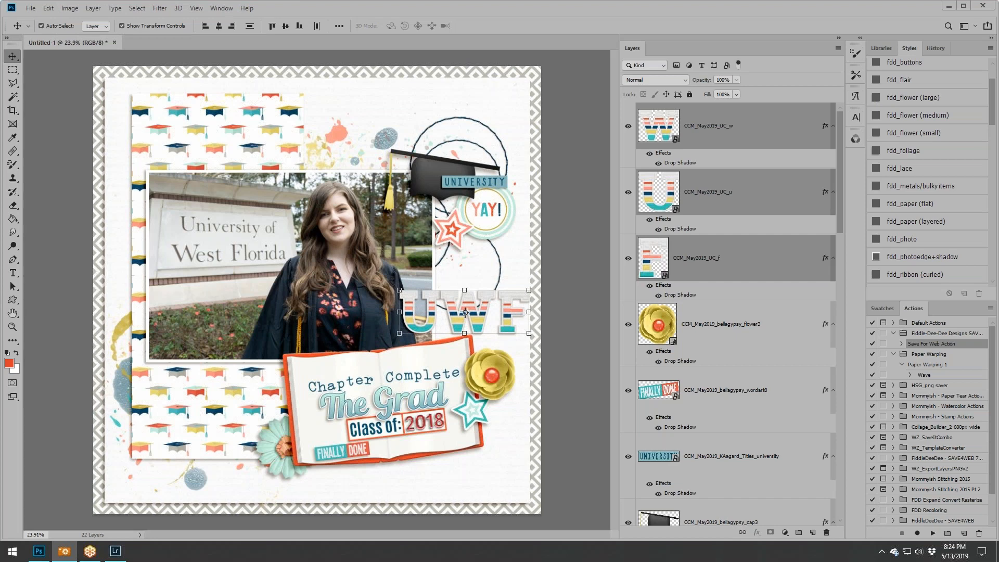
# Add the coral ticket word strip just above the photo layer with the fdd_paper (flat) style, and position it behind the book below UWF.
pyautogui.hotkey('ctrl', 'v')
pyautogui.moveTo(357, 288); pyautogui.dragTo(386, 468)
pyautogui.moveTo(738, 126); pyautogui.dragTo(660, 194)
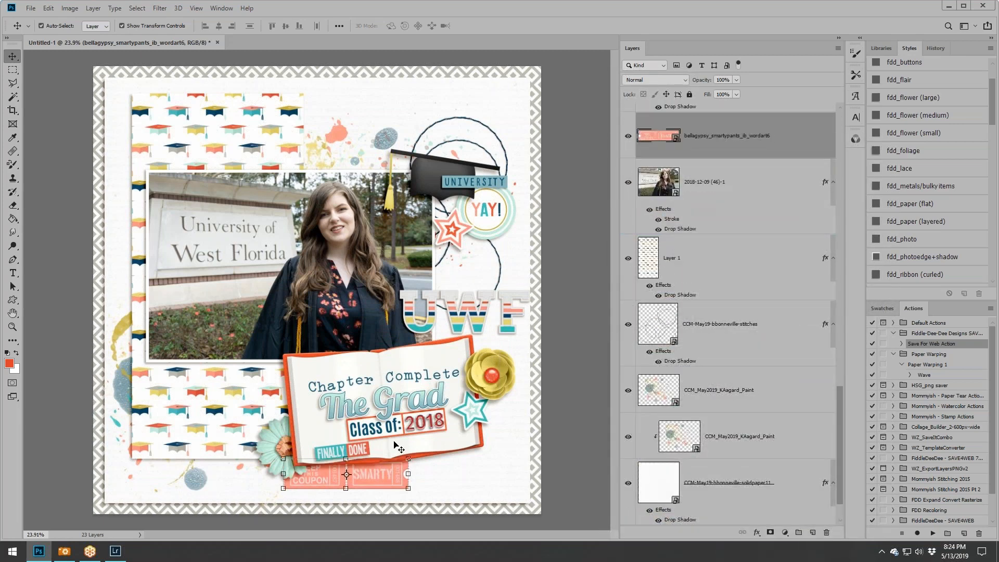
pyautogui.click(918, 209)
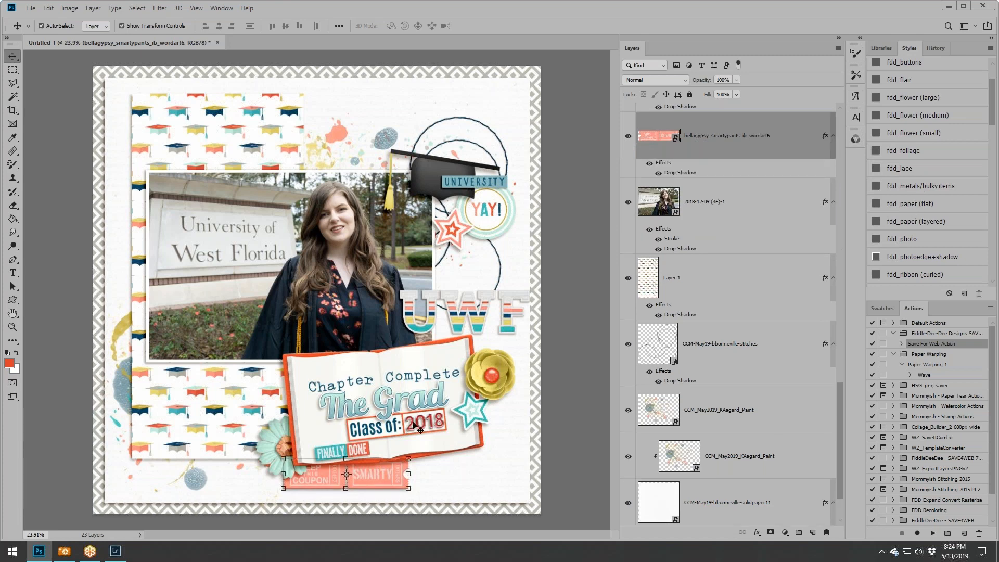
pyautogui.moveTo(376, 476); pyautogui.dragTo(377, 473)
pyautogui.moveTo(514, 342); pyautogui.dragTo(504, 343)
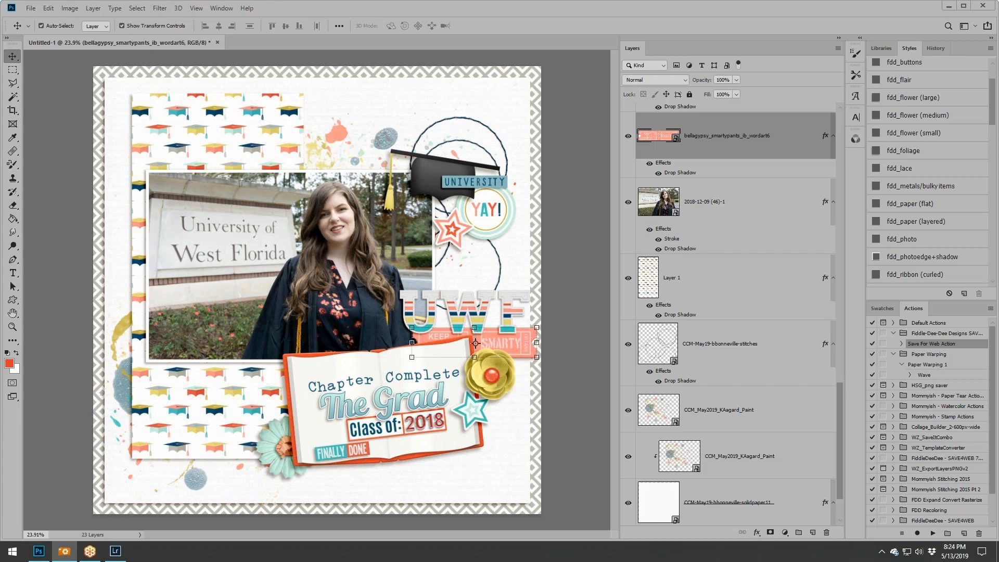
# Add the red flower with a drop shadow style, shrink it, and place it beside the large yellow flower, stacked just below that flower.
pyautogui.moveTo(443, 233); pyautogui.dragTo(416, 239)
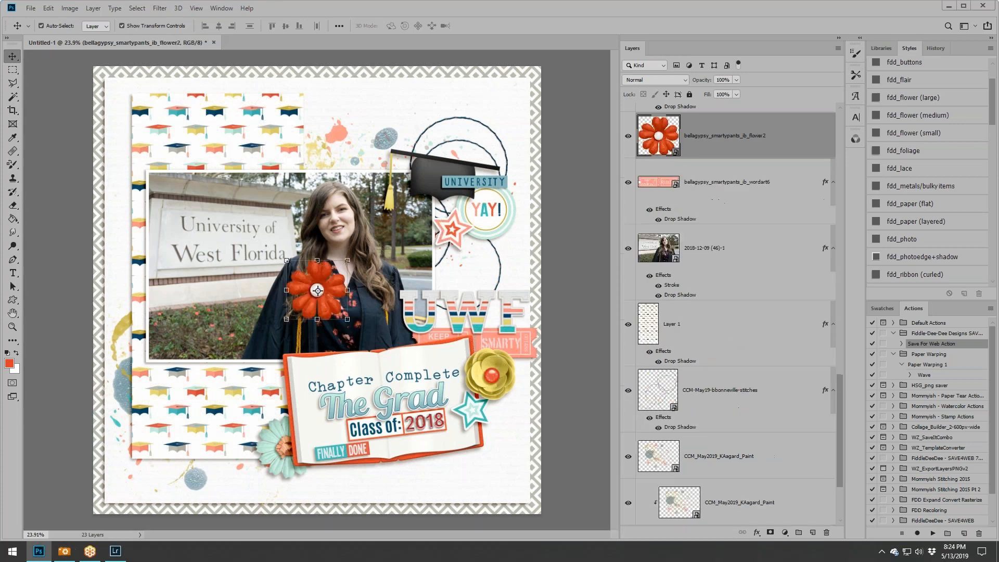
pyautogui.hotkey('ctrl', 'shift', ']')
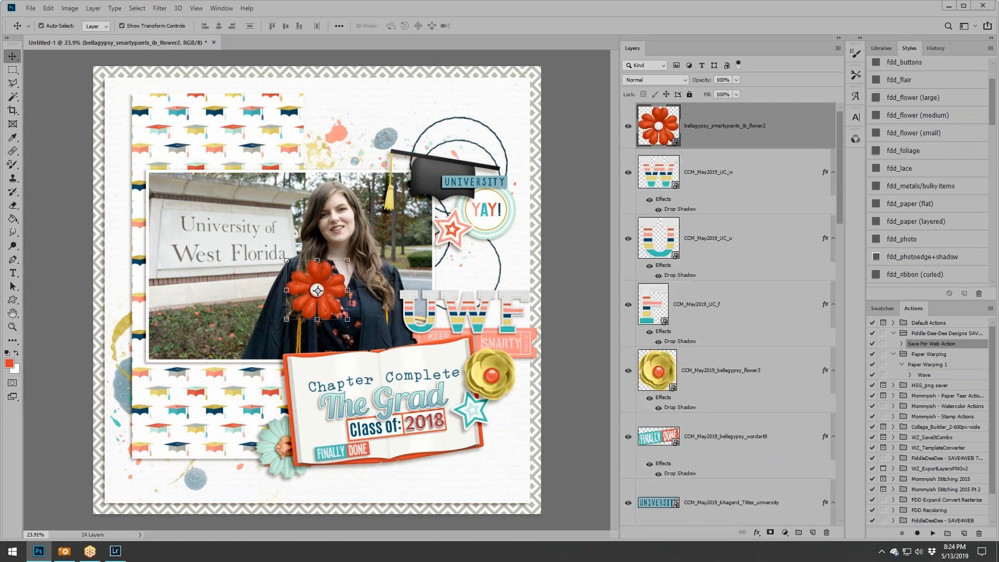
pyautogui.moveTo(347, 260); pyautogui.dragTo(317, 286)
pyautogui.click(381, 24)
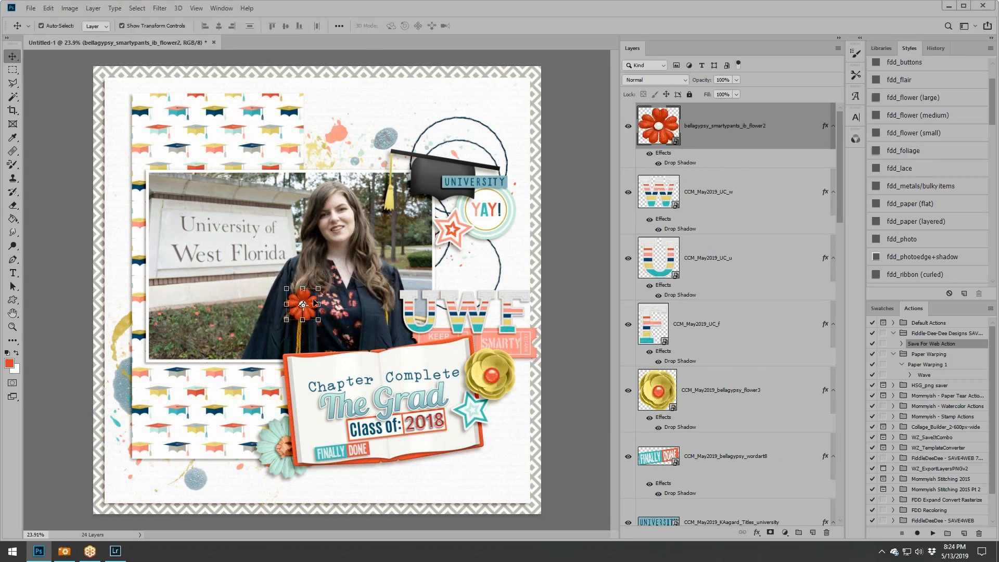
pyautogui.moveTo(316, 303); pyautogui.dragTo(536, 358)
pyautogui.moveTo(657, 125); pyautogui.dragTo(672, 434)
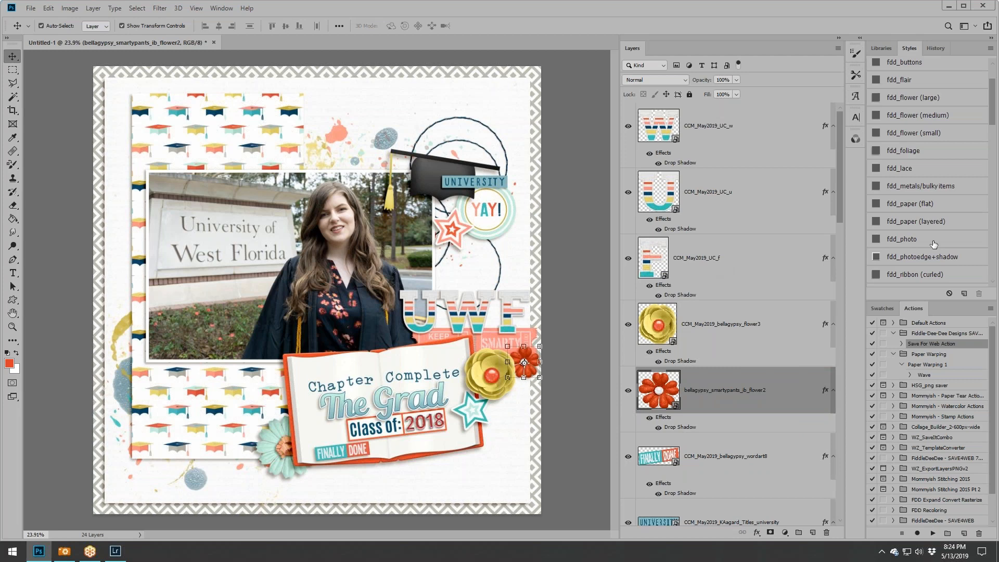
# Add the turquoise flower with a drop shadow style, shrink it, and place it over the paint splatters above the photo.
pyautogui.moveTo(998, 245); pyautogui.dragTo(417, 245)
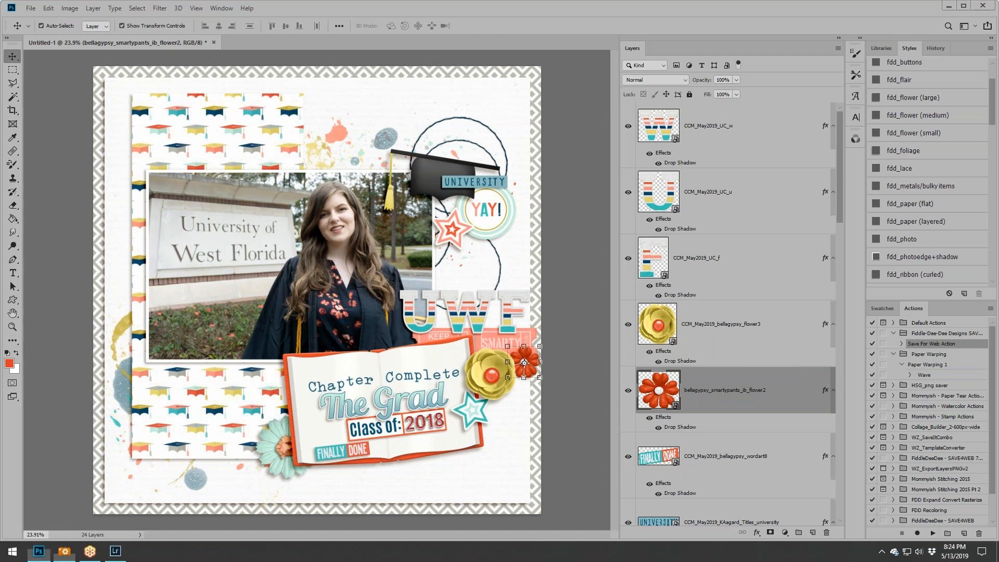
pyautogui.click(914, 123)
pyautogui.moveTo(343, 264); pyautogui.dragTo(382, 132)
pyautogui.click(379, 25)
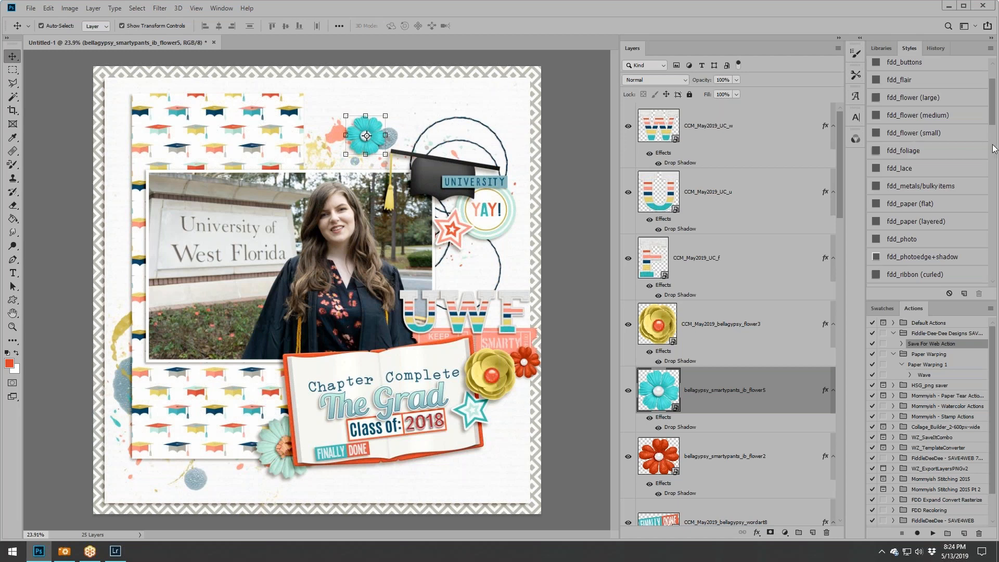
# Add the small yellow flower with the fdd_flower (small) style at 57.14%, beside the mint flower, and stack it just above the photo layer.
pyautogui.moveTo(730, 238); pyautogui.dragTo(487, 252)
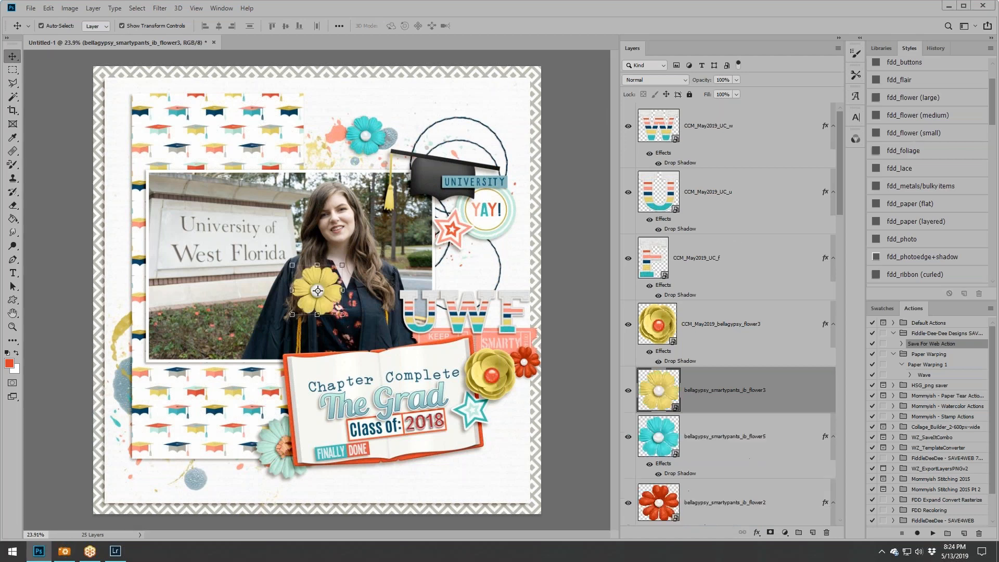
pyautogui.click(935, 133)
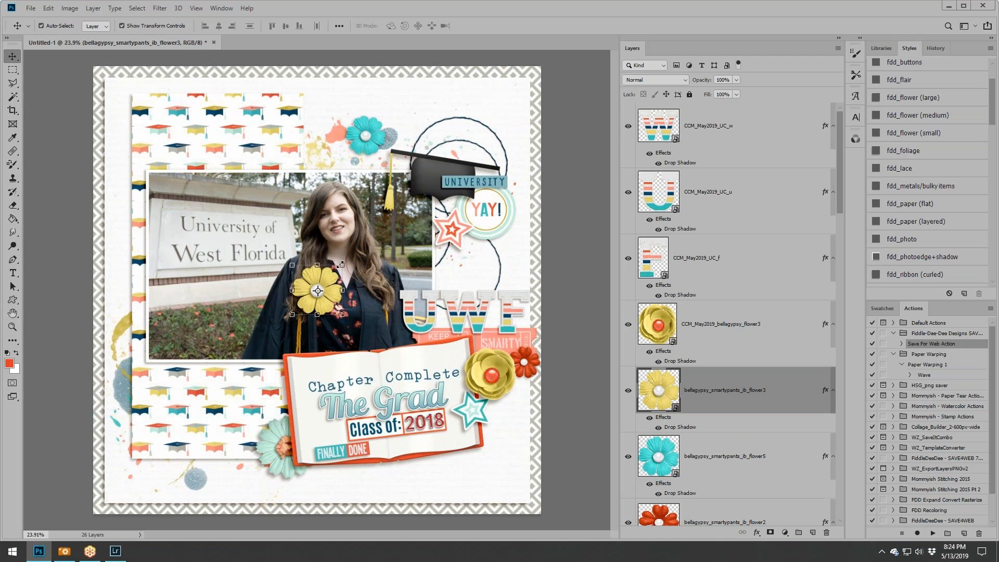
pyautogui.moveTo(340, 264); pyautogui.dragTo(321, 285)
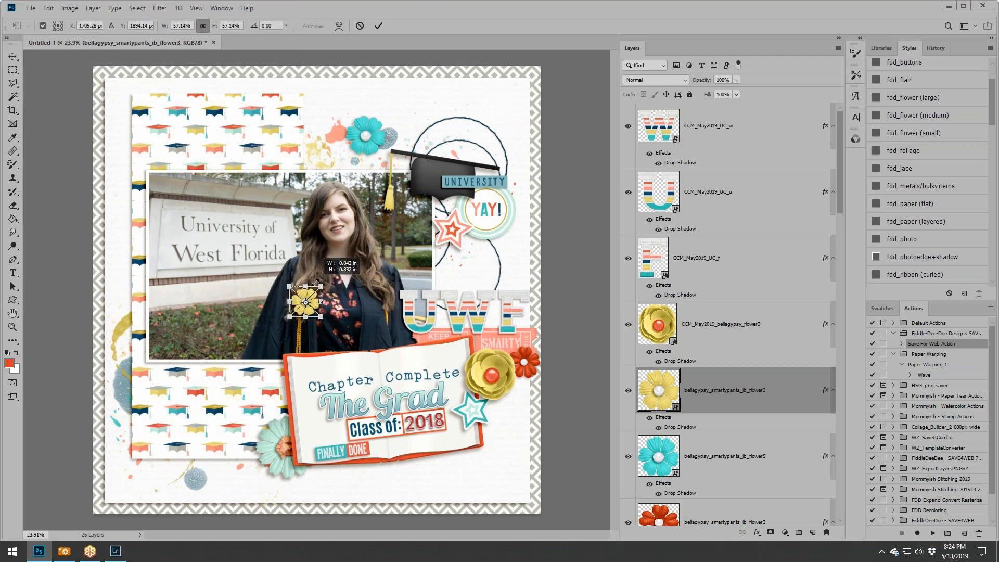
pyautogui.click(376, 24)
pyautogui.moveTo(310, 298); pyautogui.dragTo(252, 458)
pyautogui.moveTo(760, 382); pyautogui.dragTo(741, 393)
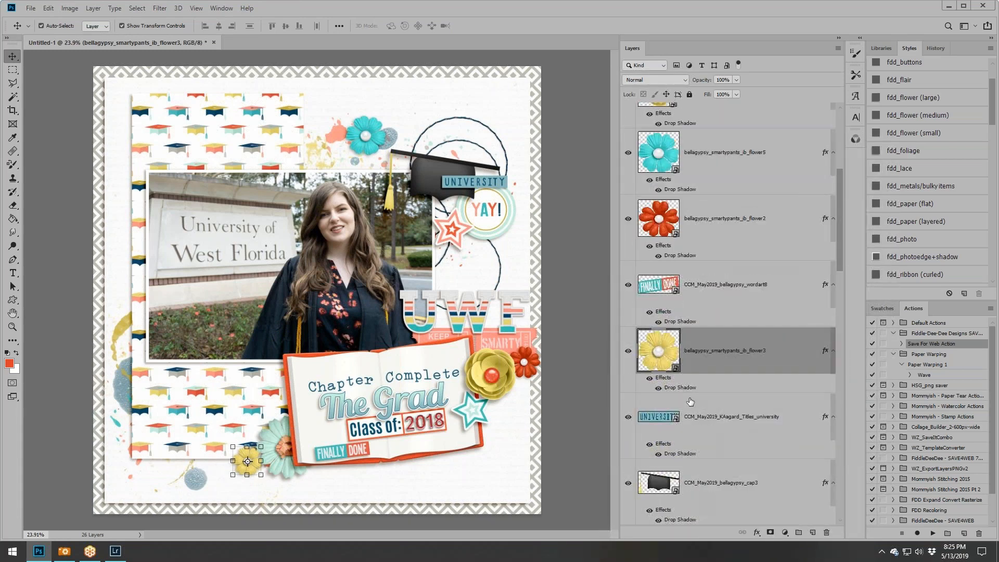
pyautogui.moveTo(708, 351); pyautogui.dragTo(708, 292)
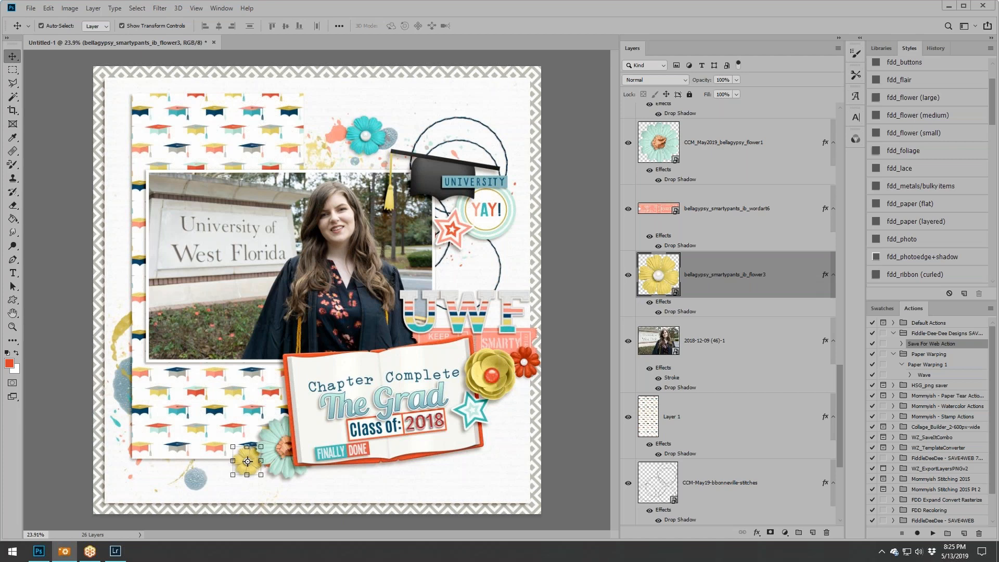
# Clip the upper CCM_May2019_KAagard_Paint layer to the solid background paper.
pyautogui.click(513, 254)
pyautogui.click(739, 395)
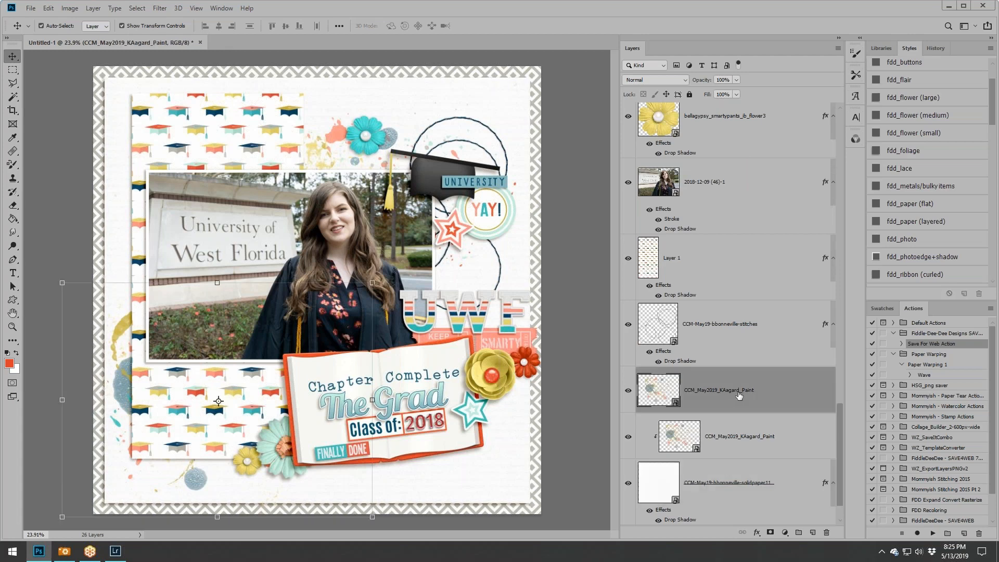
pyautogui.hotkey('ctrl', 'alt', 'g')
# Add the bellagypsy_smartypants_ib_paint6 splatter below the stitches layer, scale it to 62.51%, and place it above the UWF letters beside the photo.
pyautogui.moveTo(998, 361); pyautogui.dragTo(390, 354)
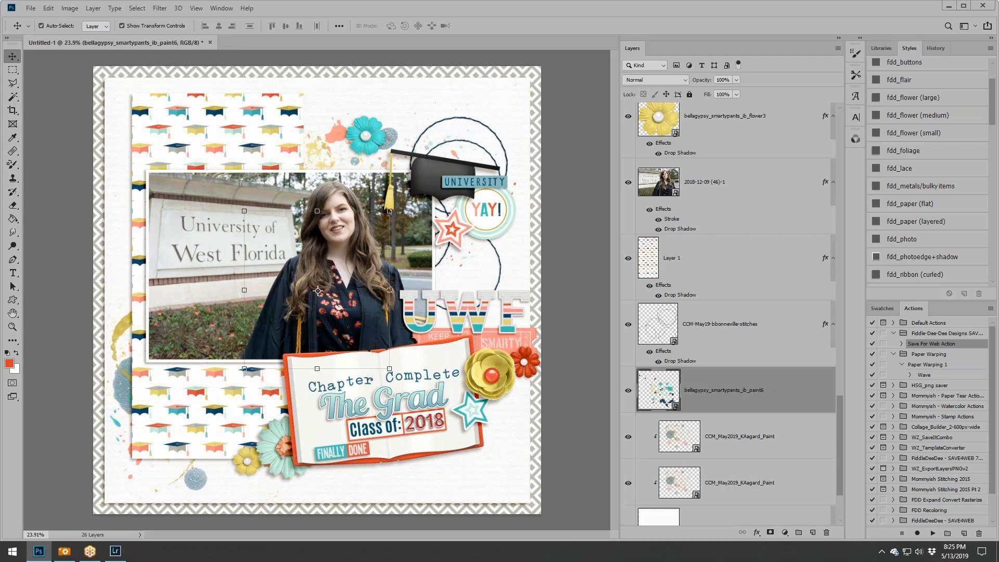
pyautogui.moveTo(306, 276)
pyautogui.mouseDown()
pyautogui.moveTo(427, 265)
pyautogui.moveTo(439, 244)
pyautogui.mouseUp()
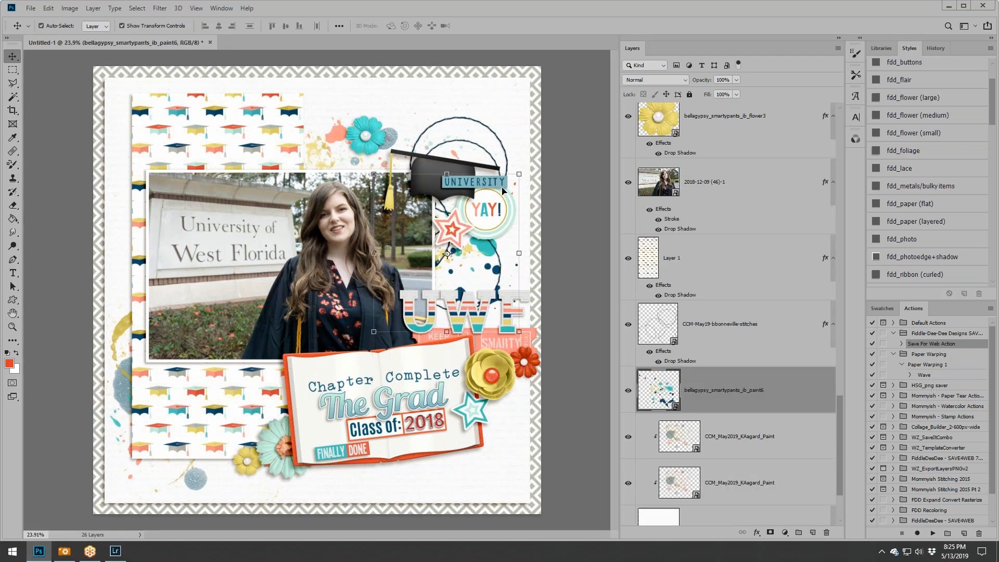
pyautogui.moveTo(520, 174); pyautogui.dragTo(464, 233)
pyautogui.moveTo(432, 266); pyautogui.dragTo(466, 275)
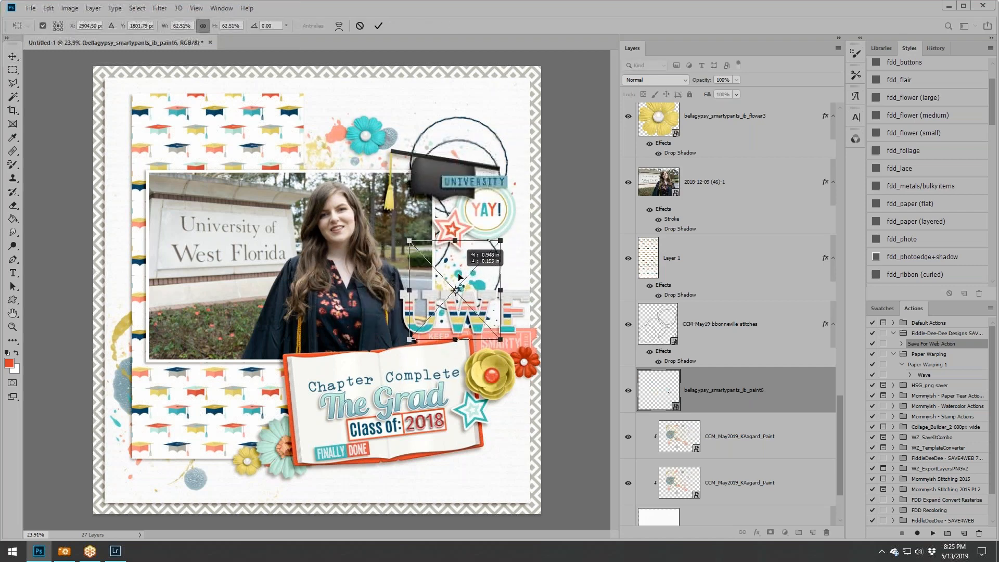
pyautogui.click(379, 24)
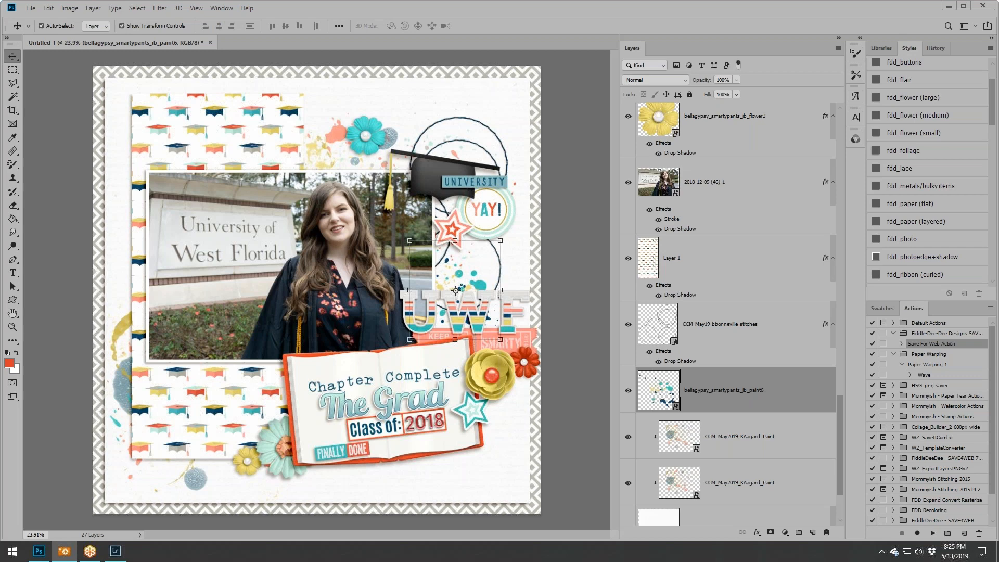
# Add the red CCM_May2019_bellagypsy_string just below the photo layer with a drop shadow style, and place it around the turquoise flower and cap.
pyautogui.moveTo(373, 254); pyautogui.dragTo(243, 354)
pyautogui.moveTo(720, 390); pyautogui.dragTo(741, 249)
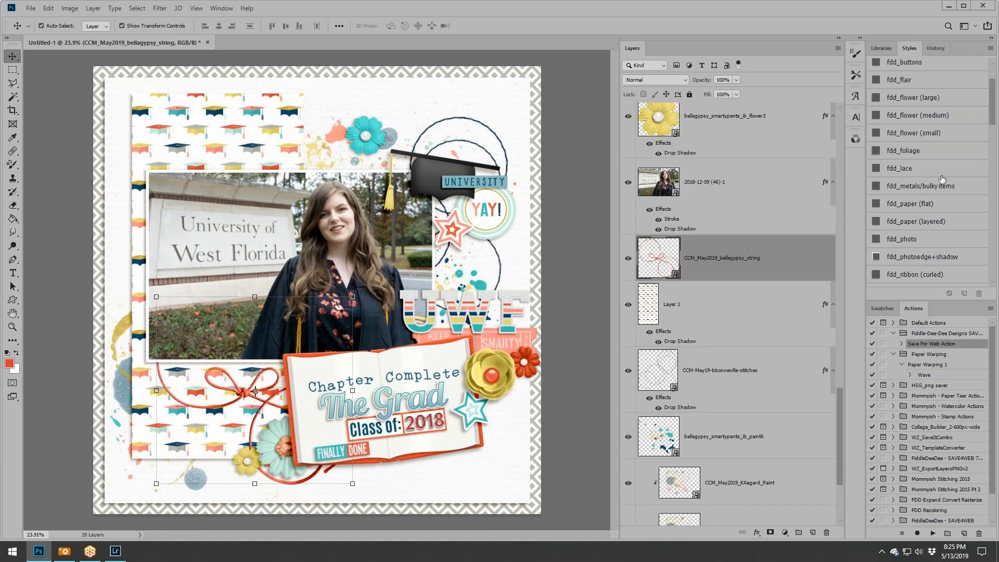
pyautogui.scroll(-5, 910, 198)
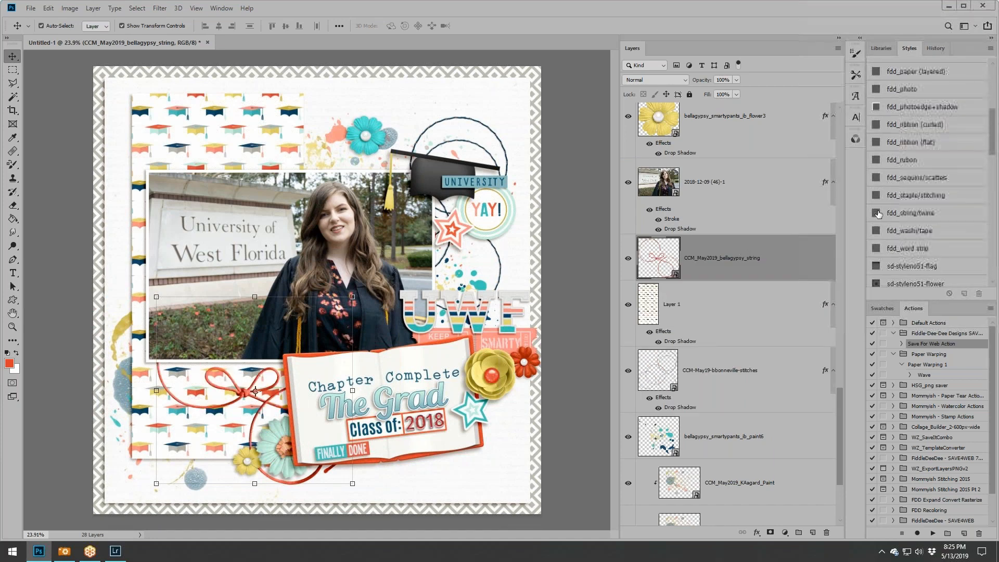
pyautogui.click(918, 197)
pyautogui.moveTo(308, 349); pyautogui.dragTo(436, 173)
# Duplicate the red string, rotate the copy, and place it behind the book so its loops extend below the photo and book.
pyautogui.press('ctrl')
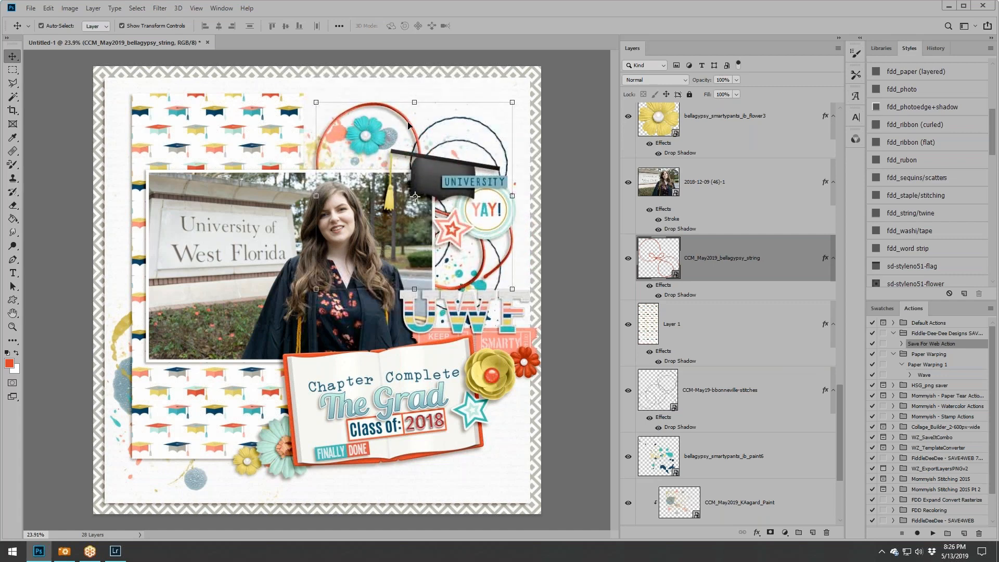
pyautogui.moveTo(409, 124); pyautogui.dragTo(355, 316)
pyautogui.moveTo(473, 298); pyautogui.dragTo(287, 465)
pyautogui.press('super')
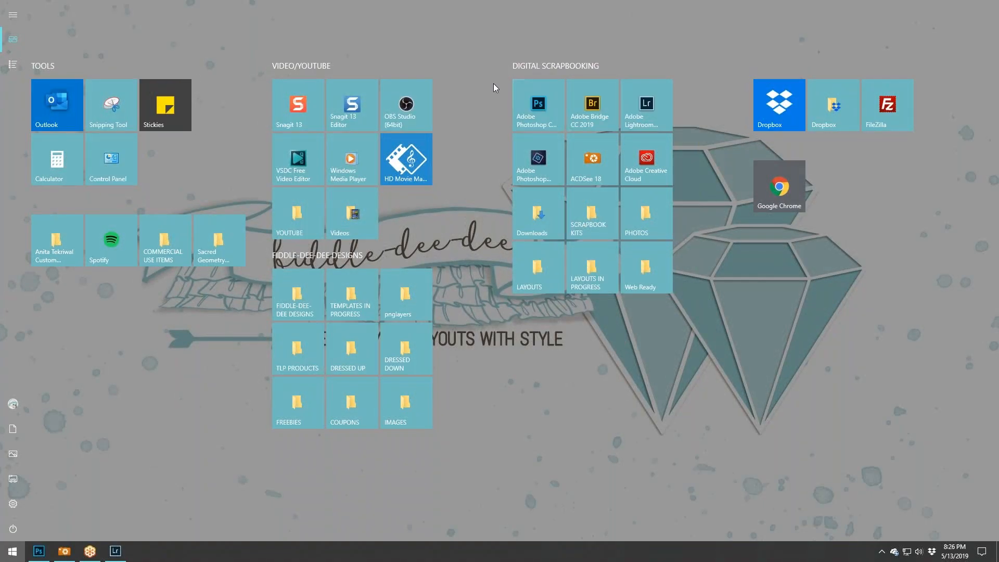
pyautogui.click(493, 83)
pyautogui.moveTo(388, 366); pyautogui.dragTo(371, 402)
pyautogui.click(380, 27)
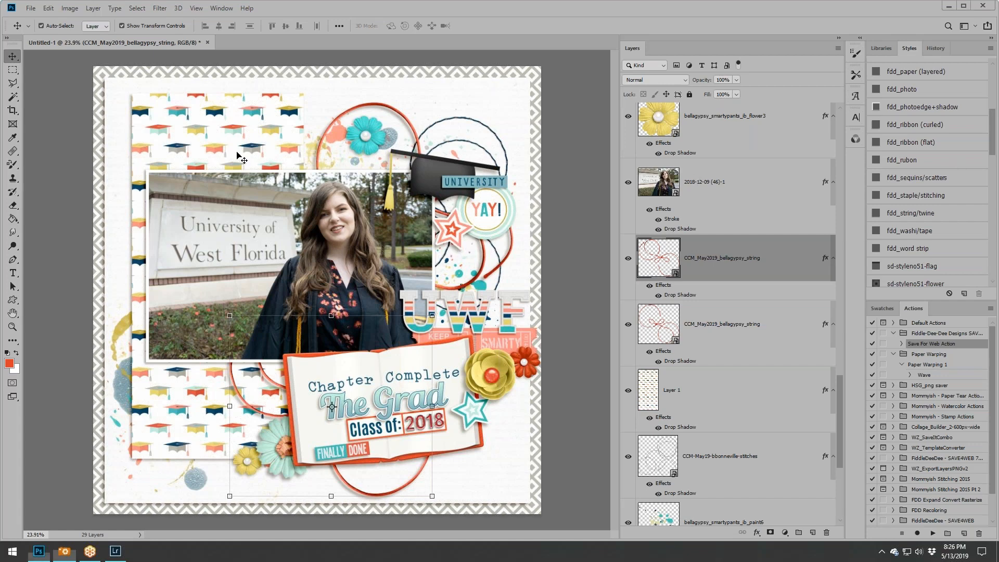
# Shift the graduation cap patterned paper slightly to the right behind the photo.
pyautogui.scroll(-5, 700, 348)
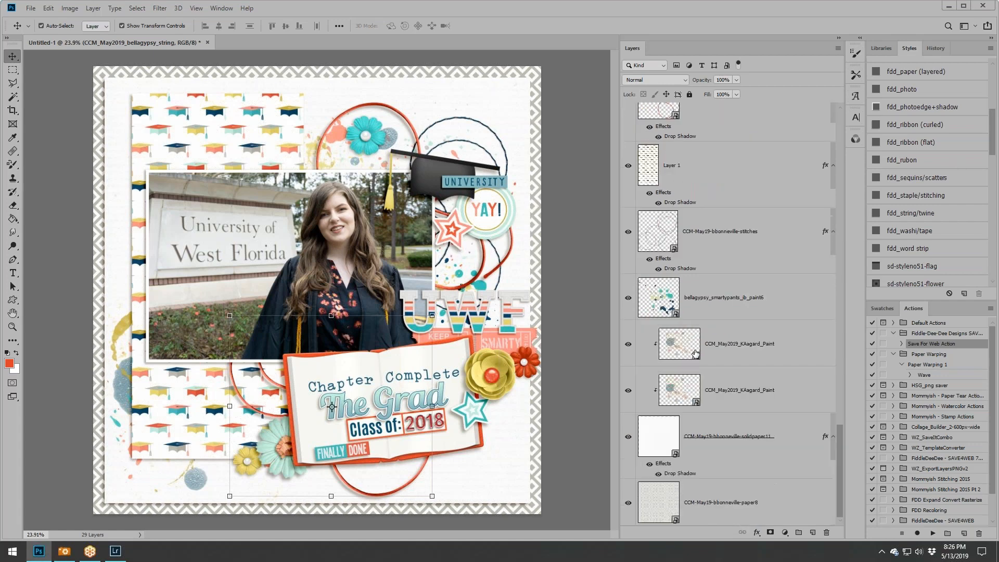
pyautogui.click(724, 229)
pyautogui.click(218, 130)
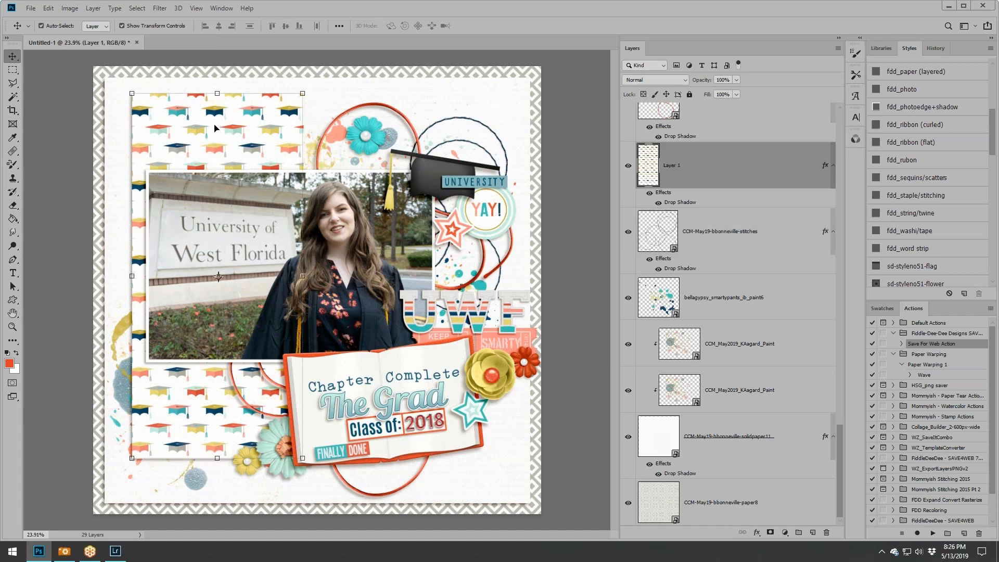
pyautogui.moveTo(232, 137); pyautogui.dragTo(243, 141)
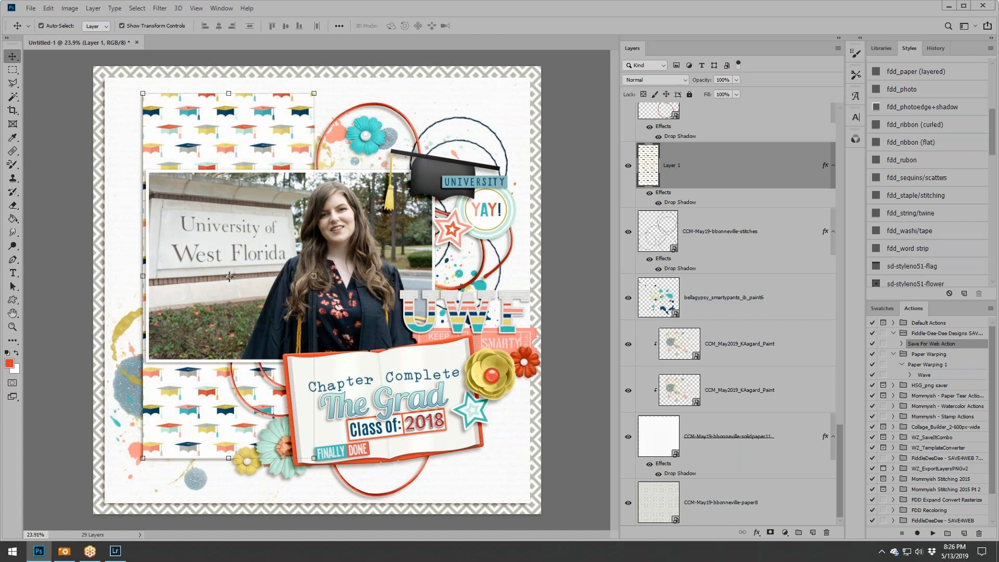
# Add the striped CCM-May19-bbonneville-paper1 beneath the cap paper and copy a tall strip along the cap paper's left edge to a new layer.
pyautogui.moveTo(349, 223); pyautogui.dragTo(349, 223)
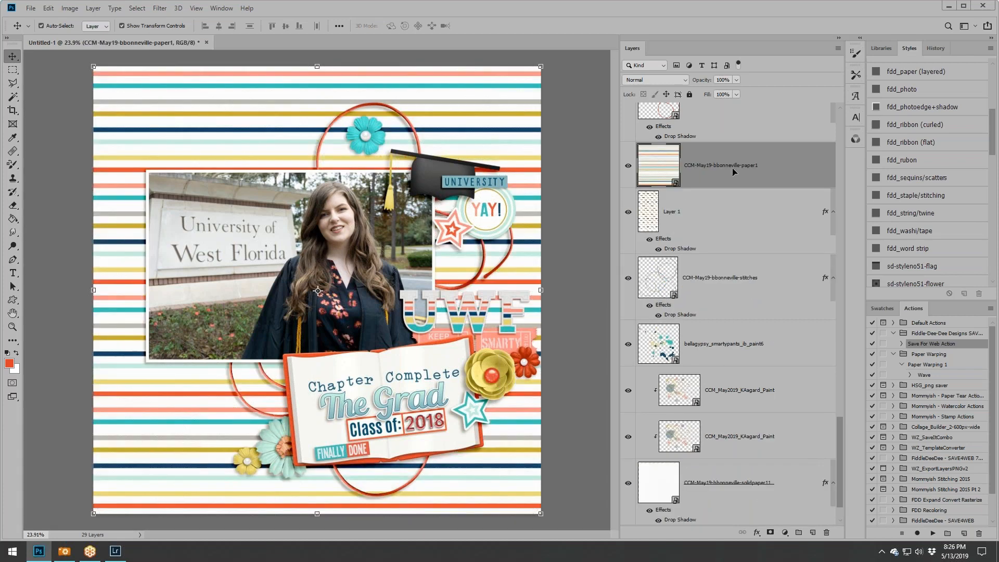
pyautogui.moveTo(734, 170); pyautogui.dragTo(722, 263)
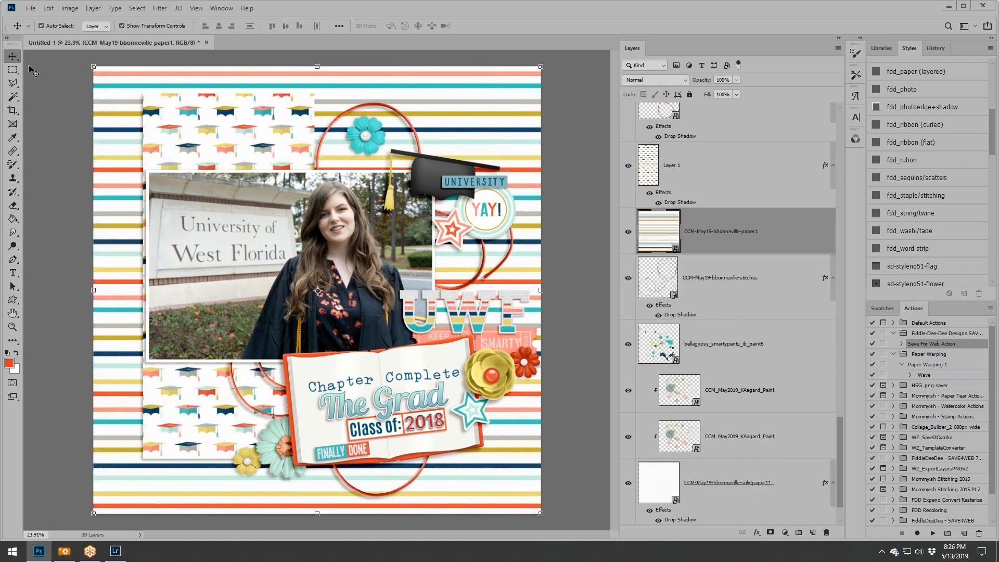
pyautogui.click(12, 69)
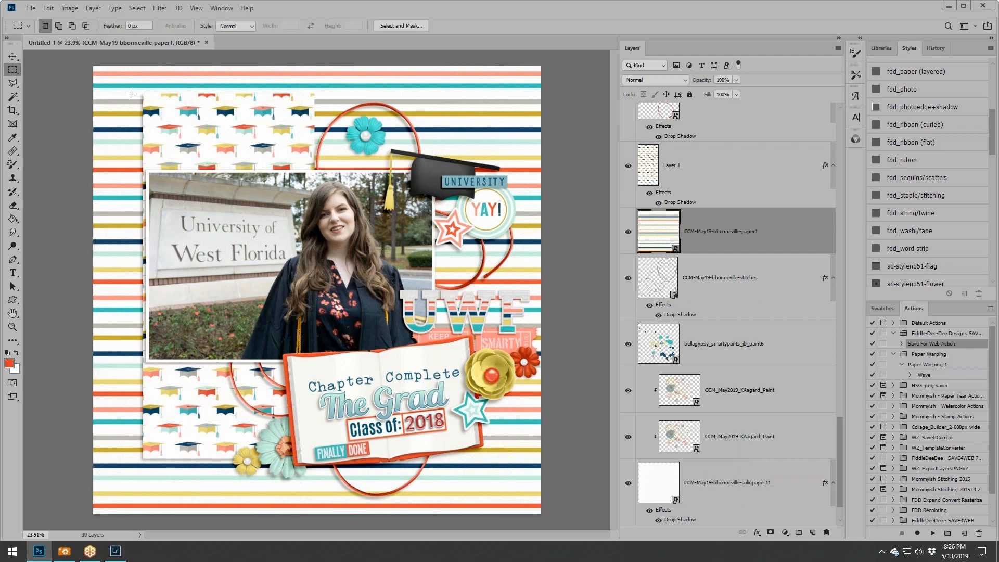
pyautogui.moveTo(131, 92); pyautogui.dragTo(234, 458)
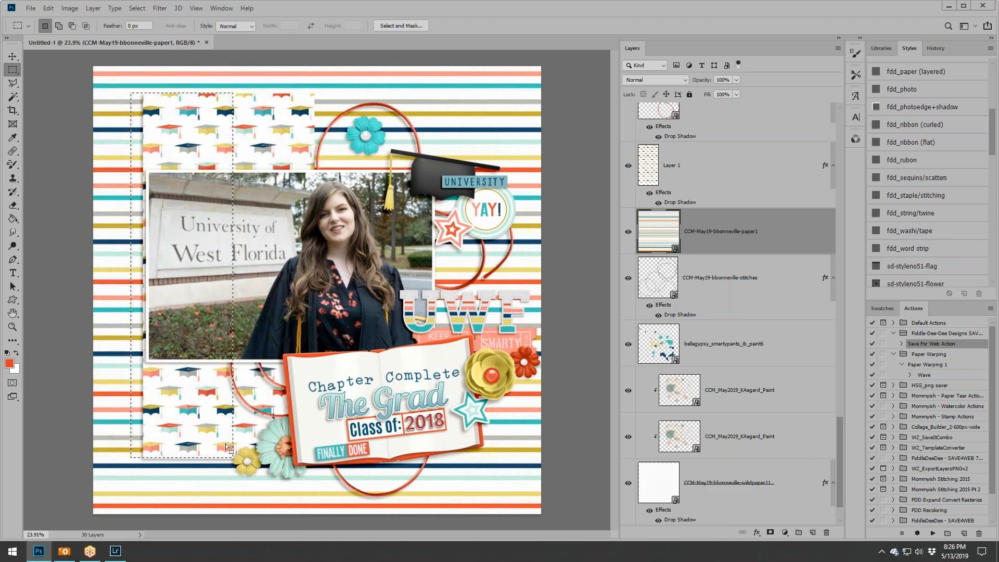
pyautogui.hotkey('ctrl', 'j')
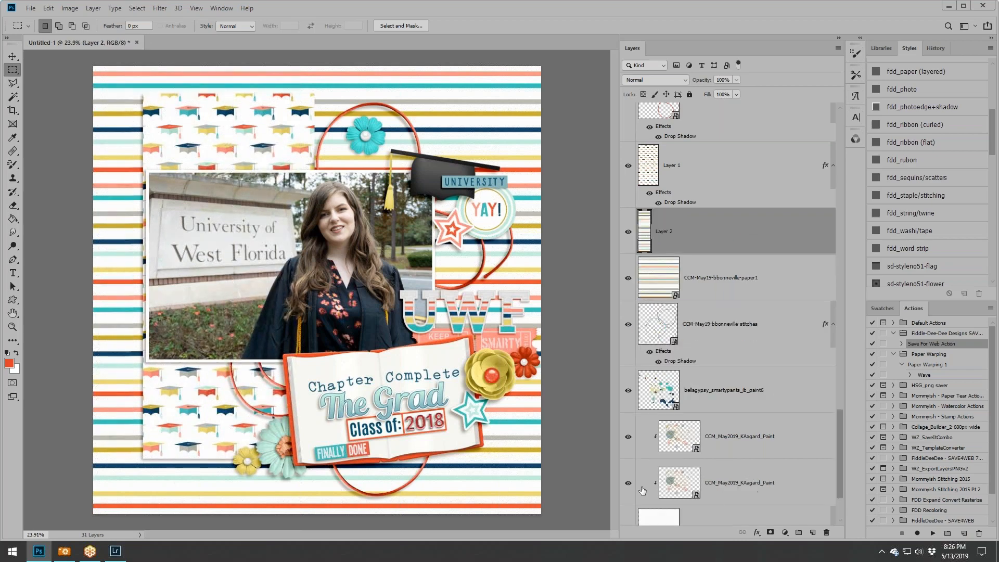
# Delete the full striped paper layer and apply a paper drop shadow style to the striped strip.
pyautogui.rightClick(708, 277)
pyautogui.click(764, 144)
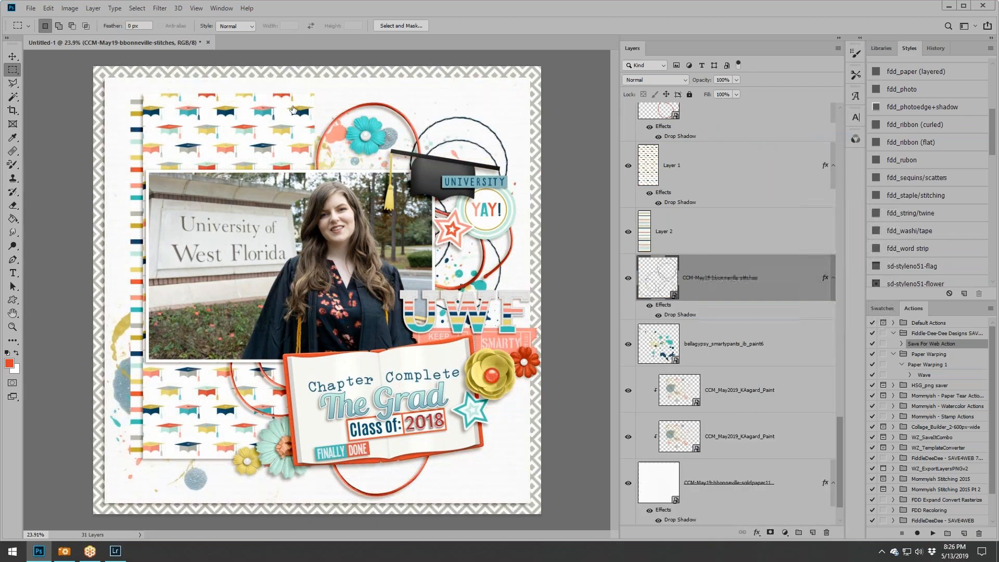
pyautogui.click(732, 233)
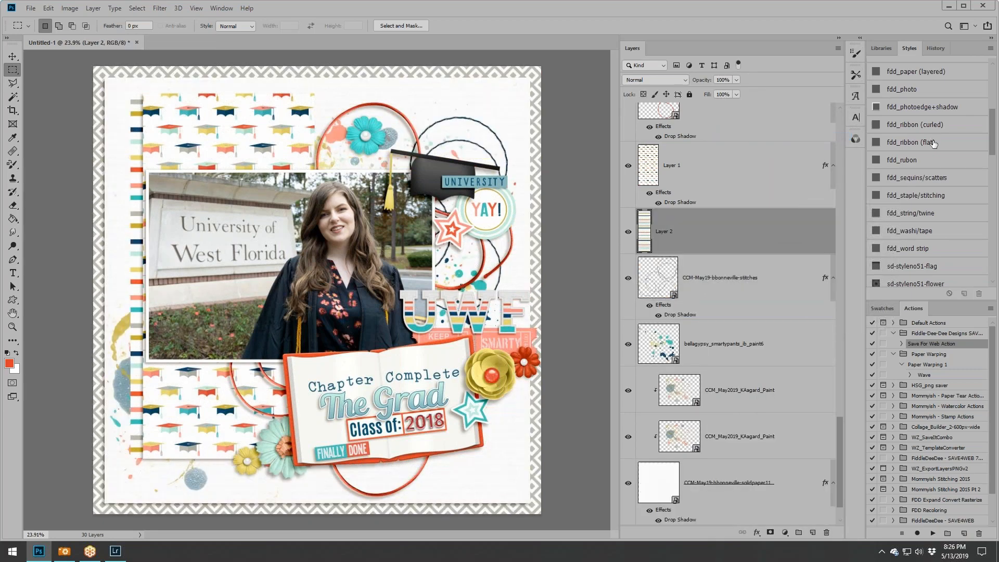
pyautogui.scroll(3, 921, 226)
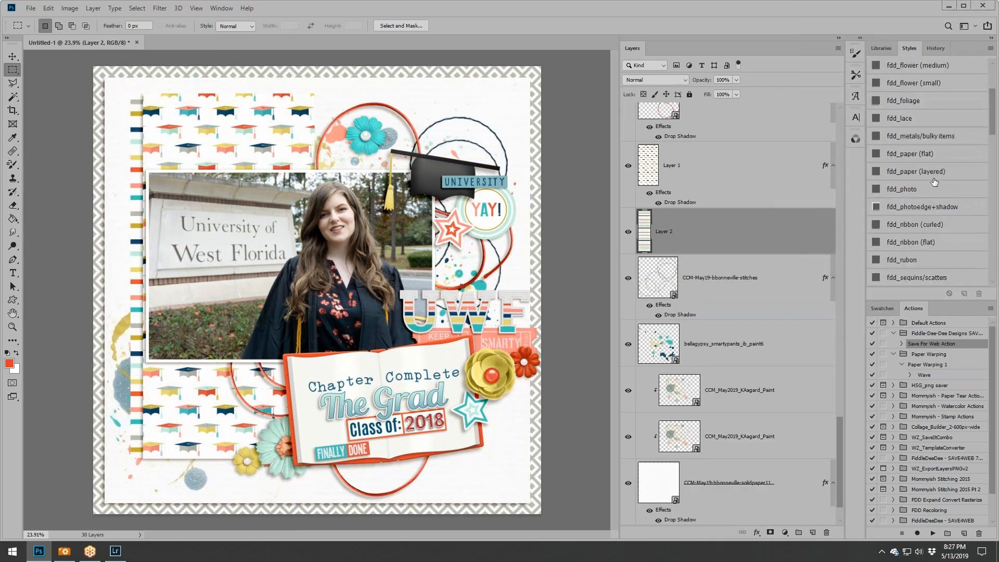
pyautogui.click(930, 156)
pyautogui.click(13, 55)
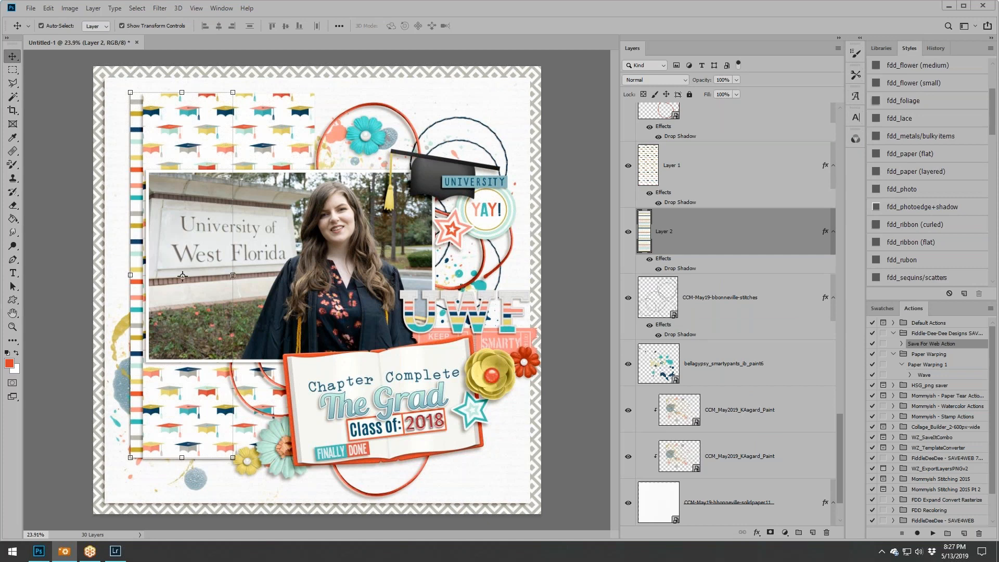
# Add CCM_May2019_bellagypsy_pattern3 between the solid paper and the bottom patterned paper, scale it to 97%, and give it a layer style.
pyautogui.click(517, 119)
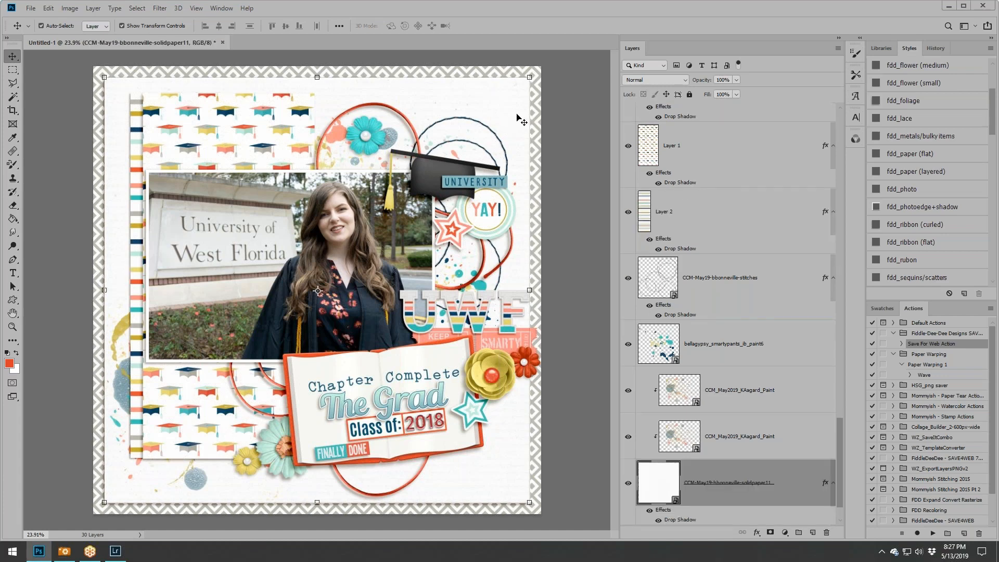
pyautogui.scroll(-1, 754, 502)
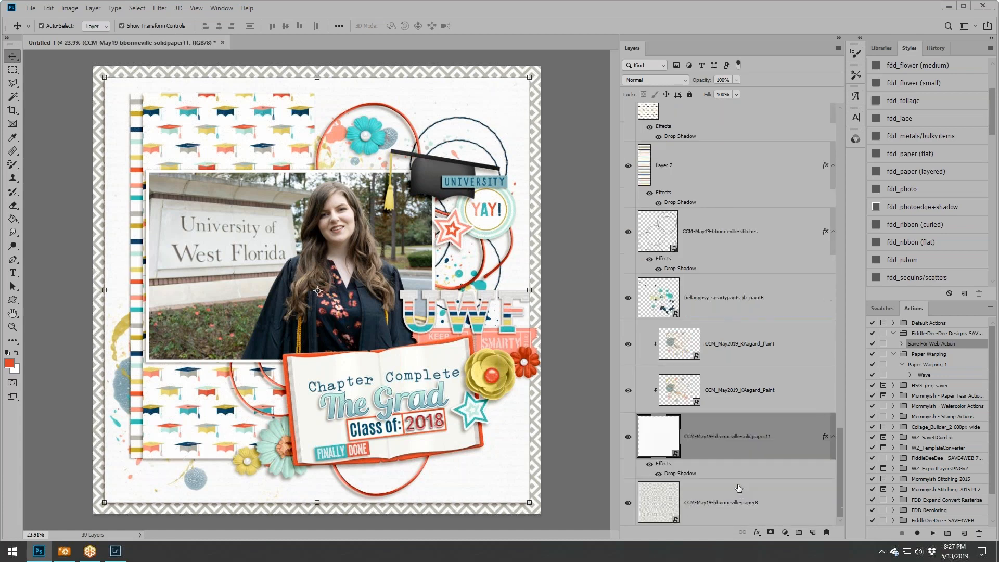
pyautogui.click(738, 498)
pyautogui.moveTo(0, 341); pyautogui.dragTo(275, 341)
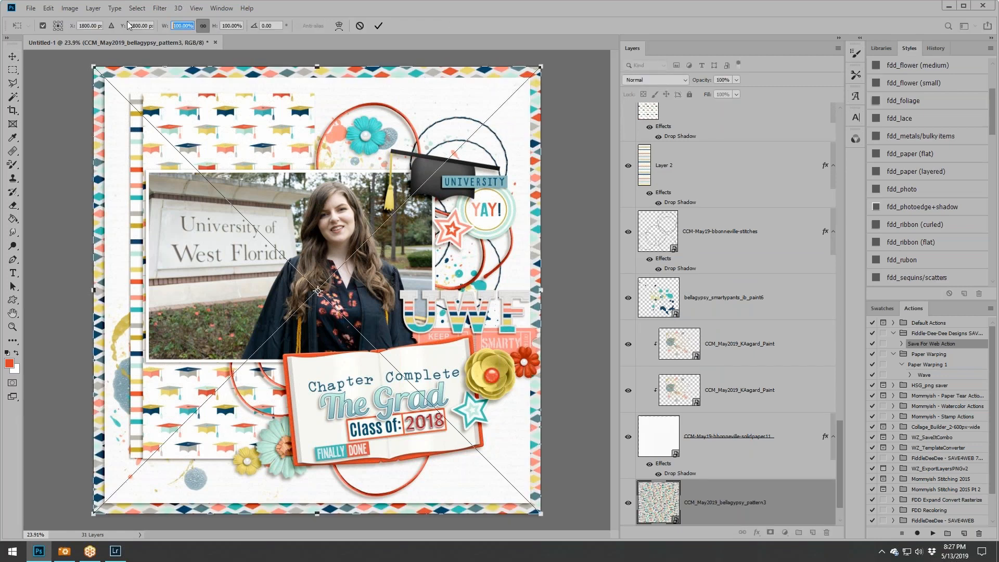
pyautogui.write('97')
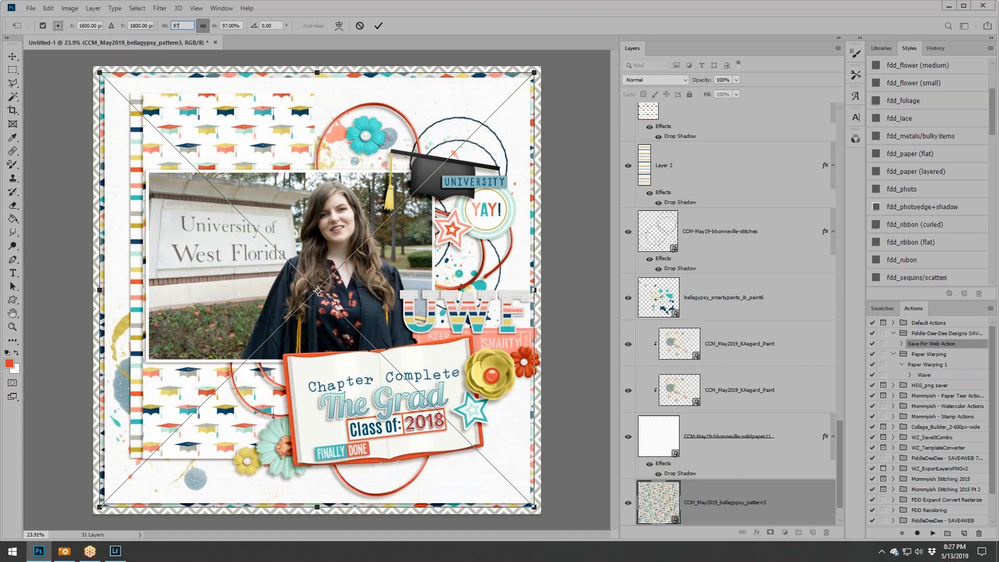
pyautogui.click(377, 27)
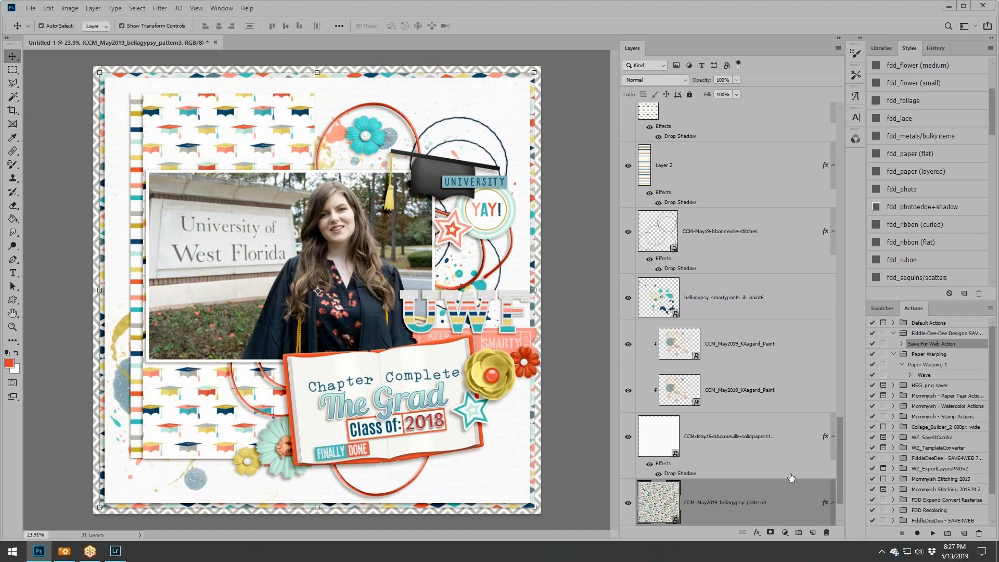
# Select all layers above the solid paper, scale the whole cluster to 88.38%, and roughly center it on the page.
pyautogui.click(64, 551)
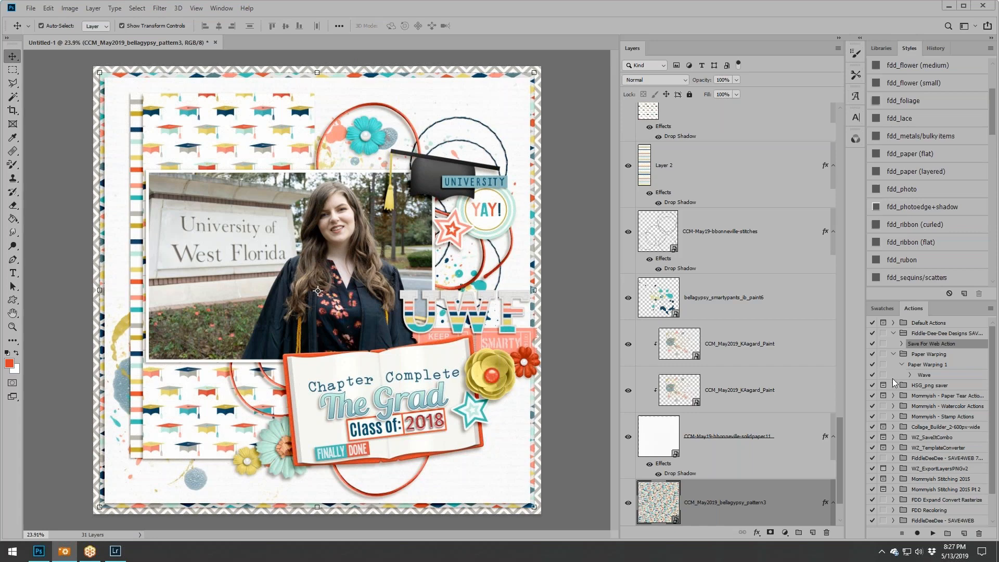
pyautogui.click(722, 400)
pyautogui.scroll(10, 740, 307)
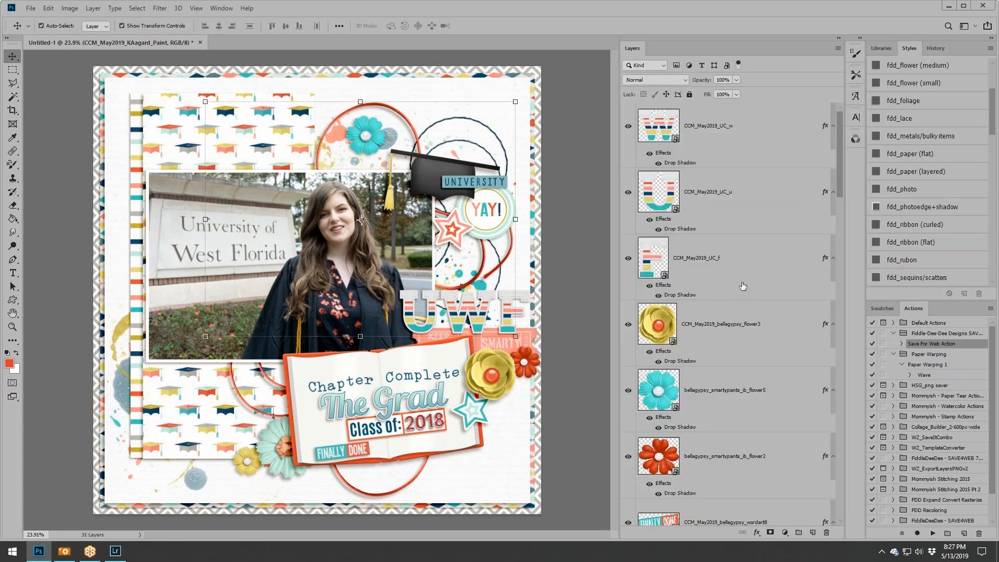
pyautogui.keyDown('shift'); pyautogui.click(669, 107); pyautogui.keyUp('shift')
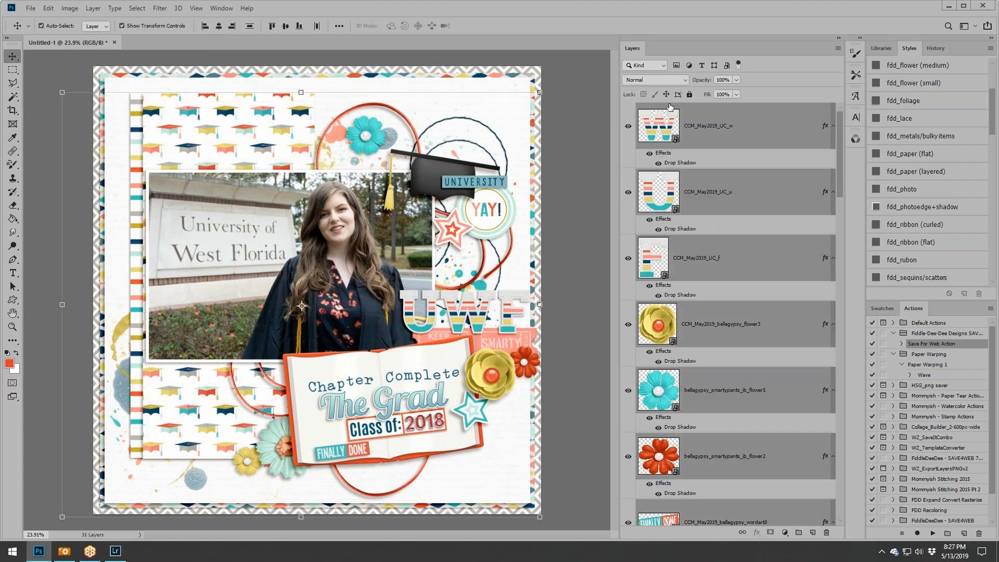
pyautogui.click(538, 93)
pyautogui.moveTo(542, 92); pyautogui.dragTo(479, 134)
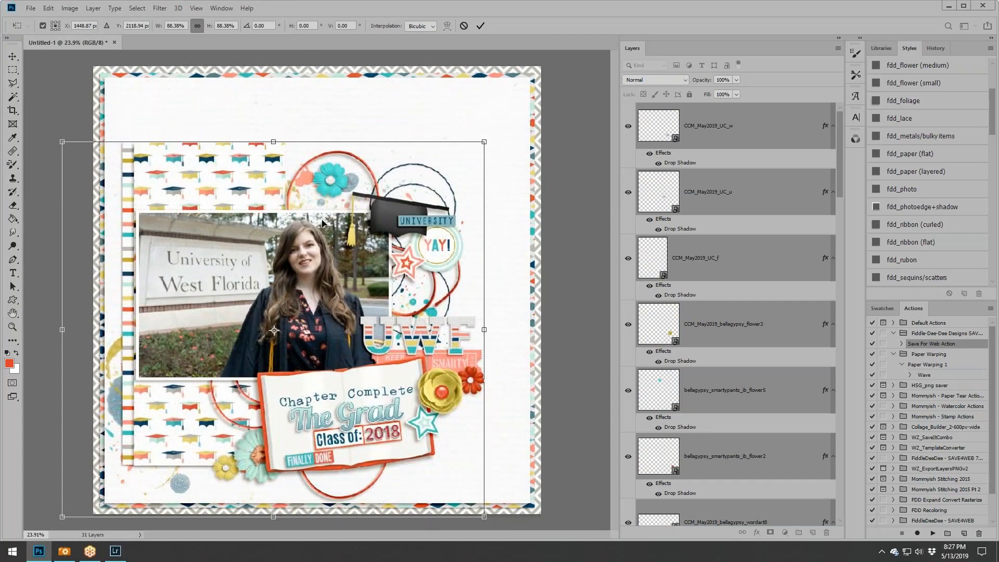
pyautogui.moveTo(315, 227); pyautogui.dragTo(342, 194)
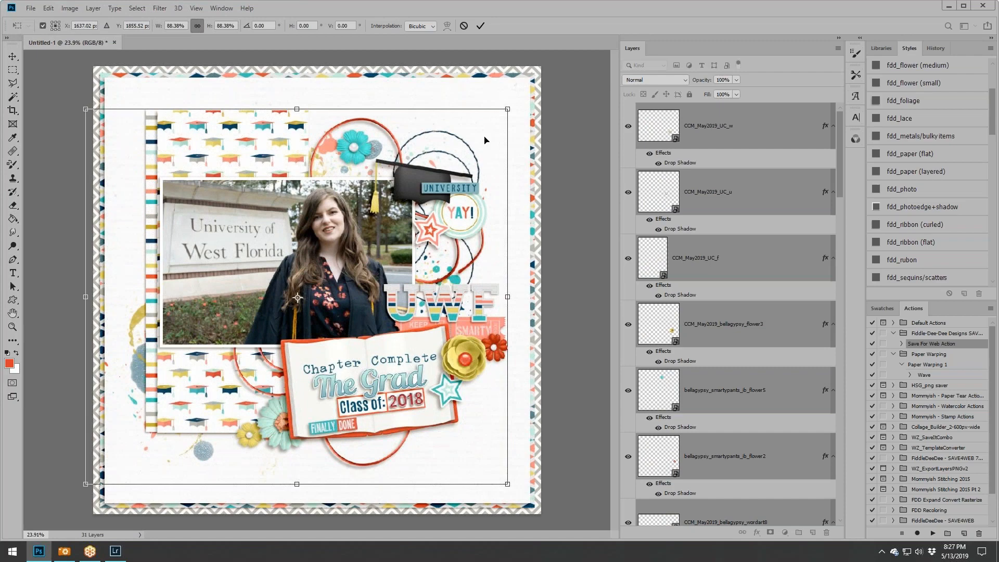
pyautogui.moveTo(376, 221); pyautogui.dragTo(379, 224)
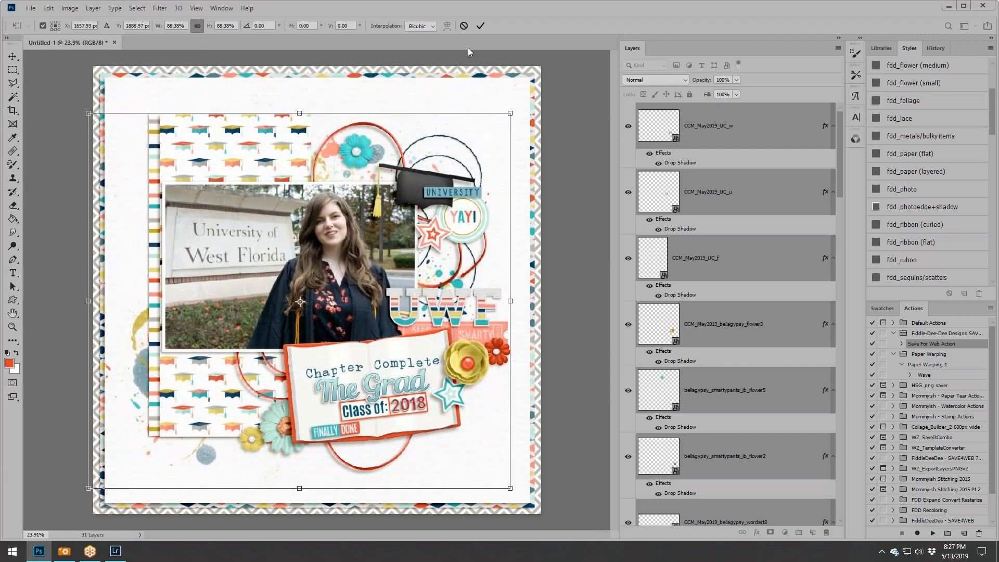
pyautogui.moveTo(389, 167); pyautogui.dragTo(399, 168)
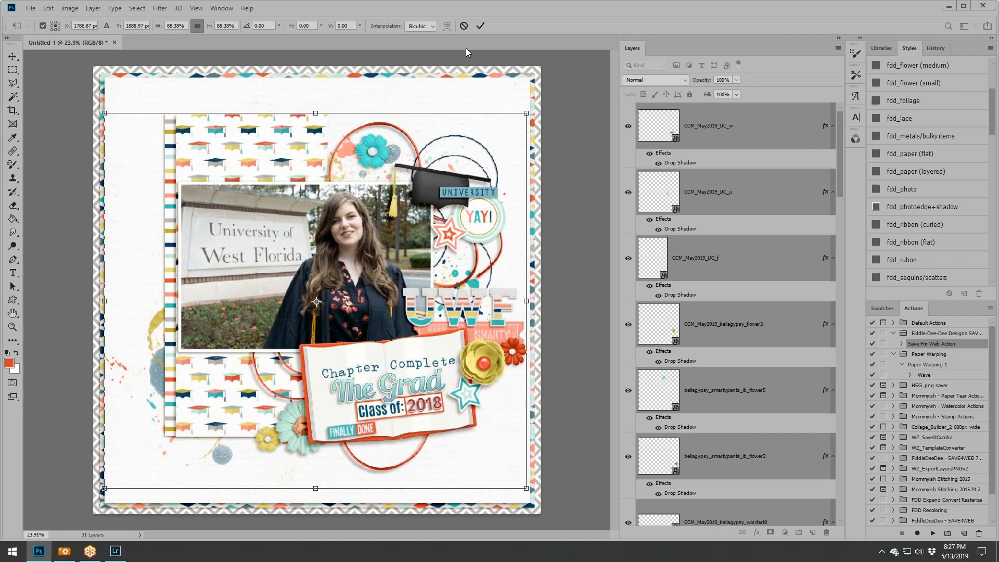
pyautogui.click(482, 26)
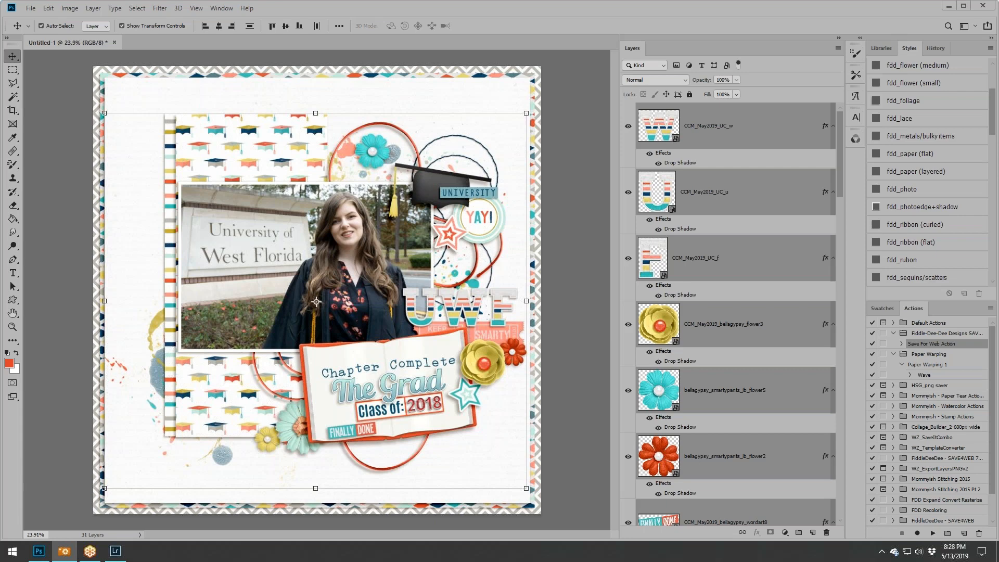
# Add the red striped CCM-May19-bbonneville-tape2 with the fdd_washi/tape style, shrink it, and place it over the cap paper's top edge.
pyautogui.moveTo(362, 280); pyautogui.dragTo(295, 111)
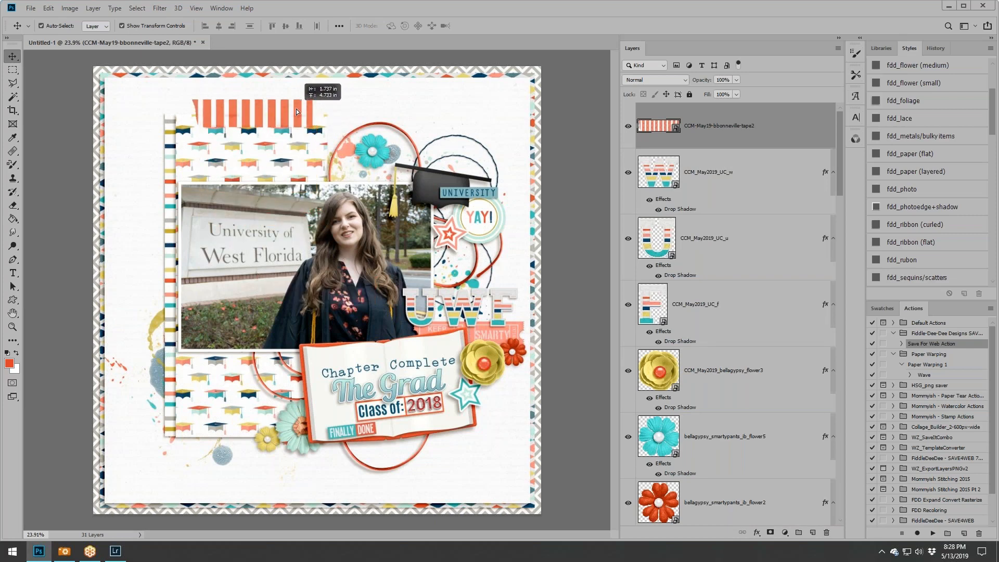
pyautogui.scroll(-5, 967, 154)
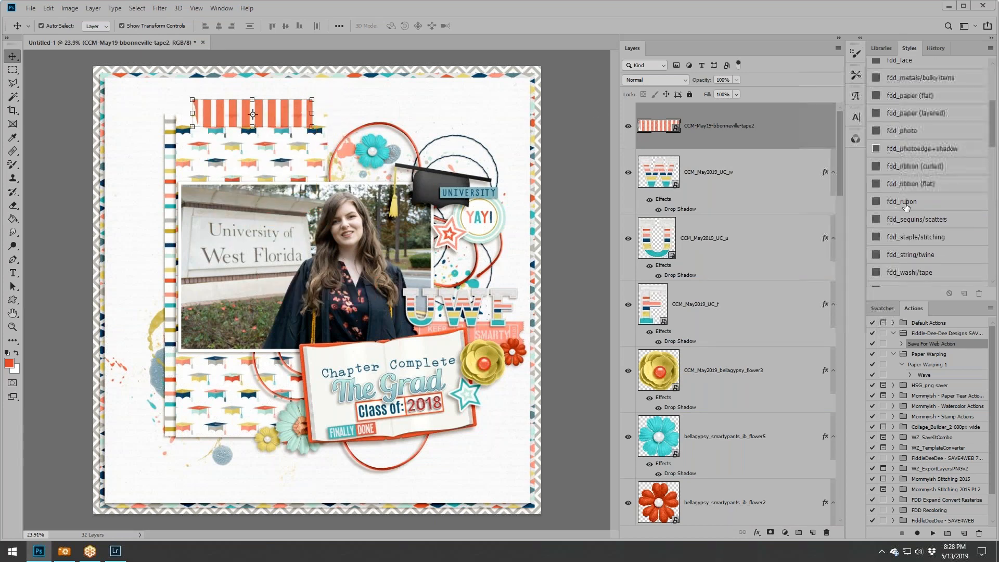
pyautogui.click(913, 206)
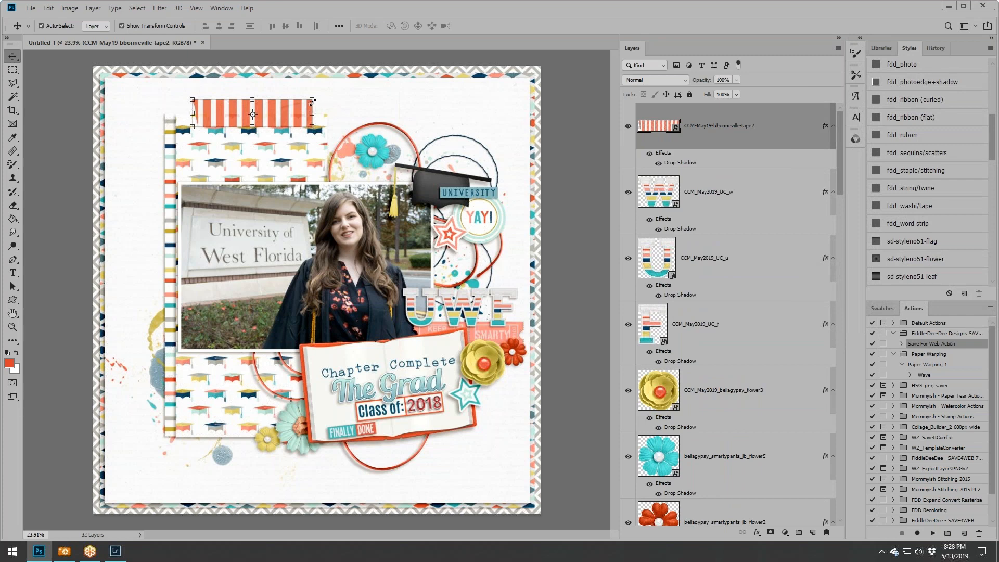
pyautogui.moveTo(312, 101); pyautogui.dragTo(285, 115)
pyautogui.click(379, 27)
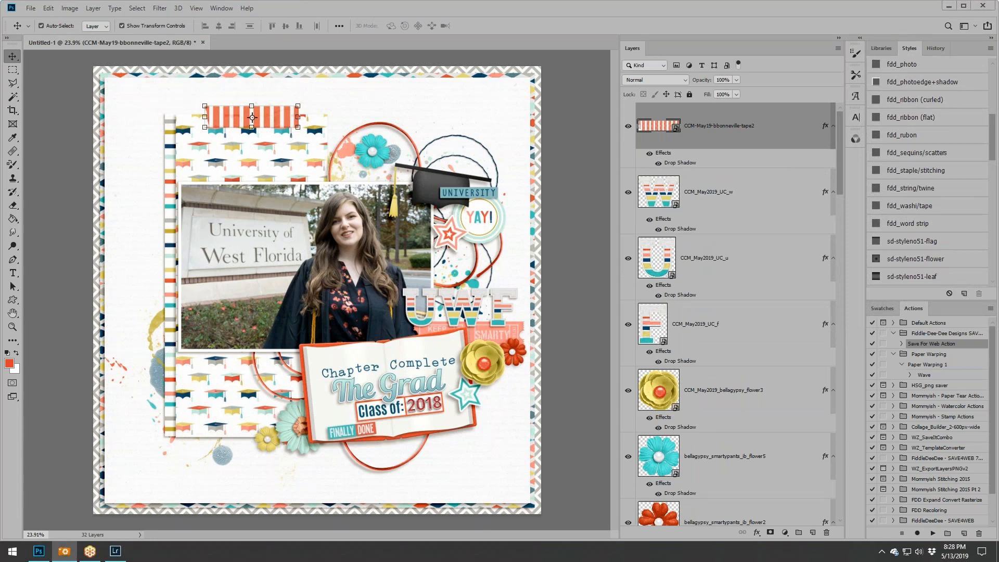
# Position the white label below the open book, move its layer beneath the stitches, and give it a drop shadow style.
pyautogui.moveTo(368, 286); pyautogui.dragTo(341, 456)
pyautogui.click(378, 26)
pyautogui.moveTo(754, 142); pyautogui.dragTo(731, 190)
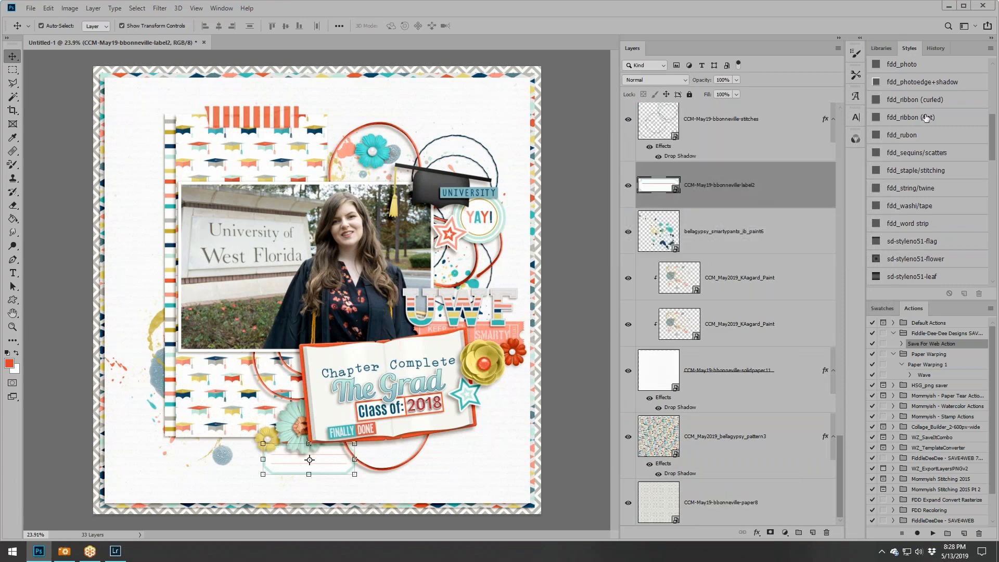
pyautogui.scroll(3, 928, 176)
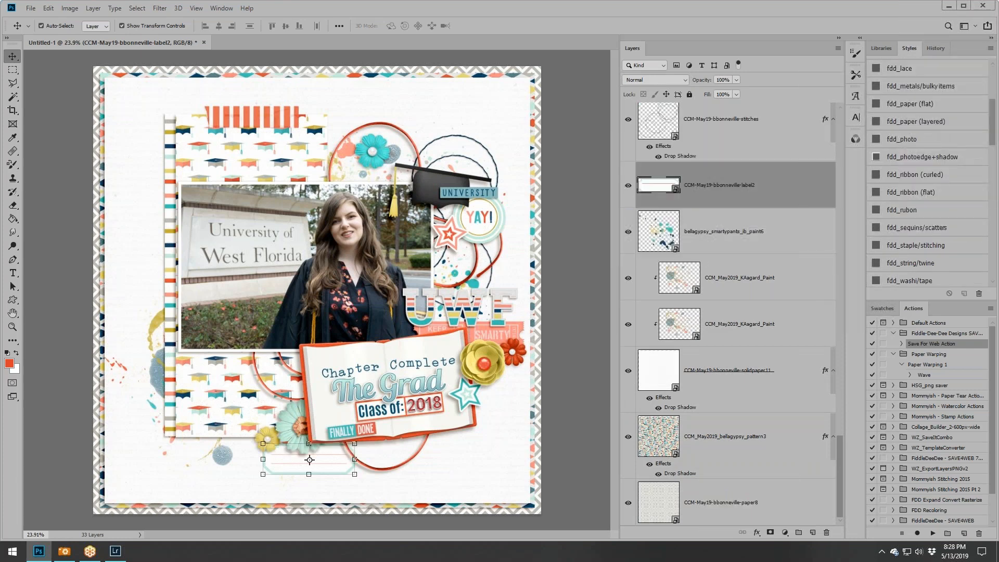
pyautogui.click(938, 135)
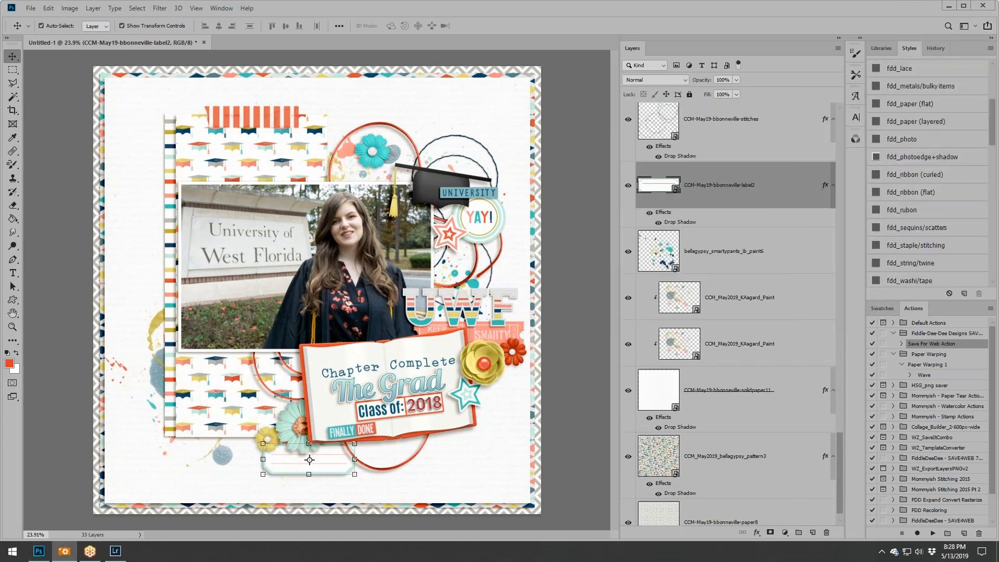
# Add the star scallop border along the patterned paper's lower edge, beneath the label layer, with the fdd_paper (layered) style.
pyautogui.moveTo(255, 348); pyautogui.dragTo(282, 362)
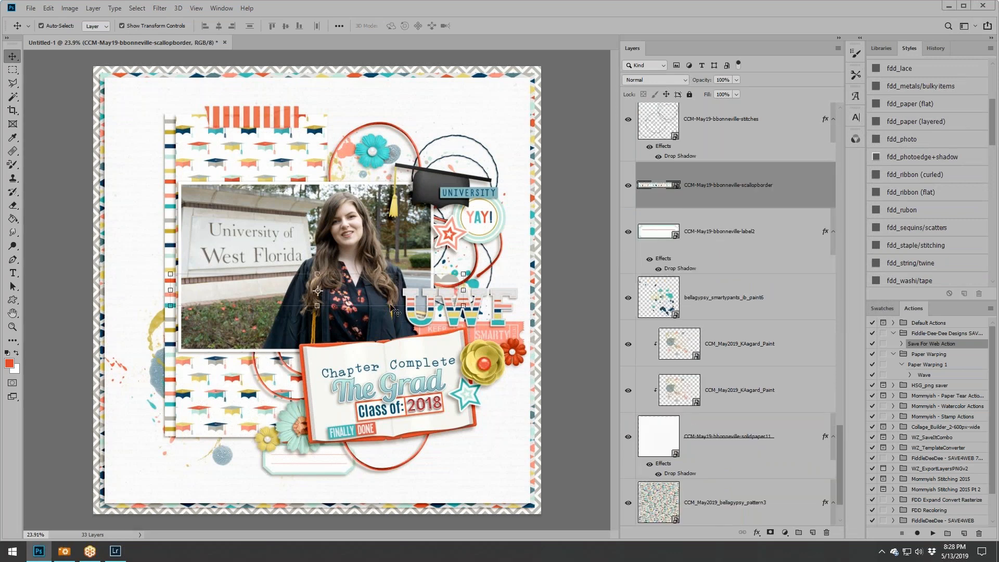
pyautogui.moveTo(387, 290); pyautogui.dragTo(373, 433)
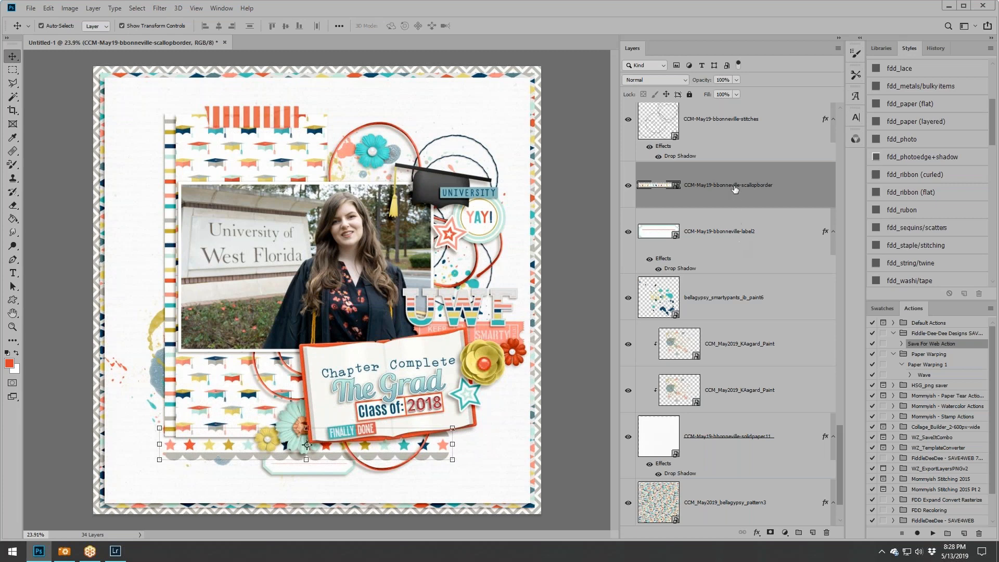
pyautogui.moveTo(728, 185); pyautogui.dragTo(728, 274)
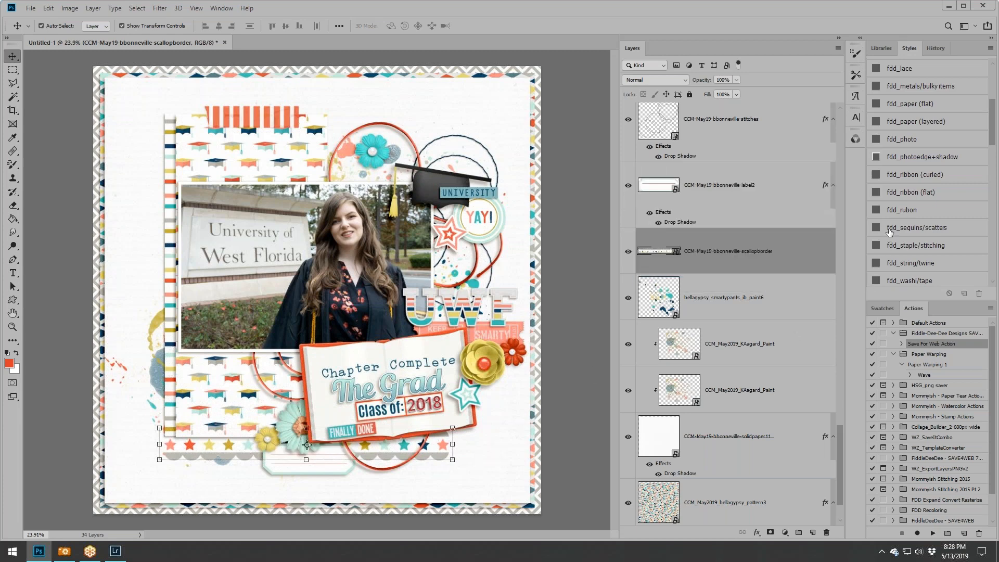
pyautogui.click(914, 115)
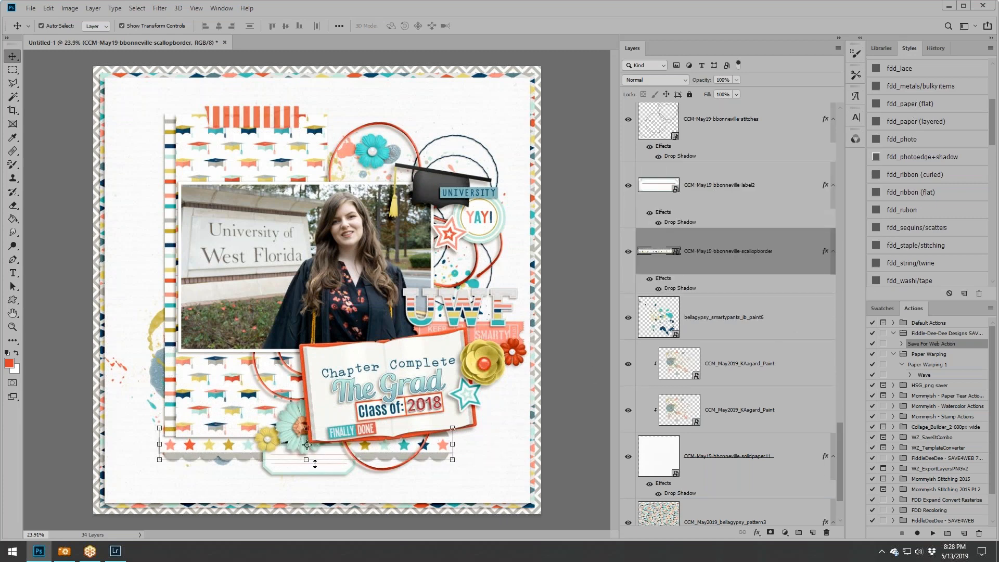
pyautogui.click(586, 307)
pyautogui.moveTo(444, 446); pyautogui.dragTo(449, 447)
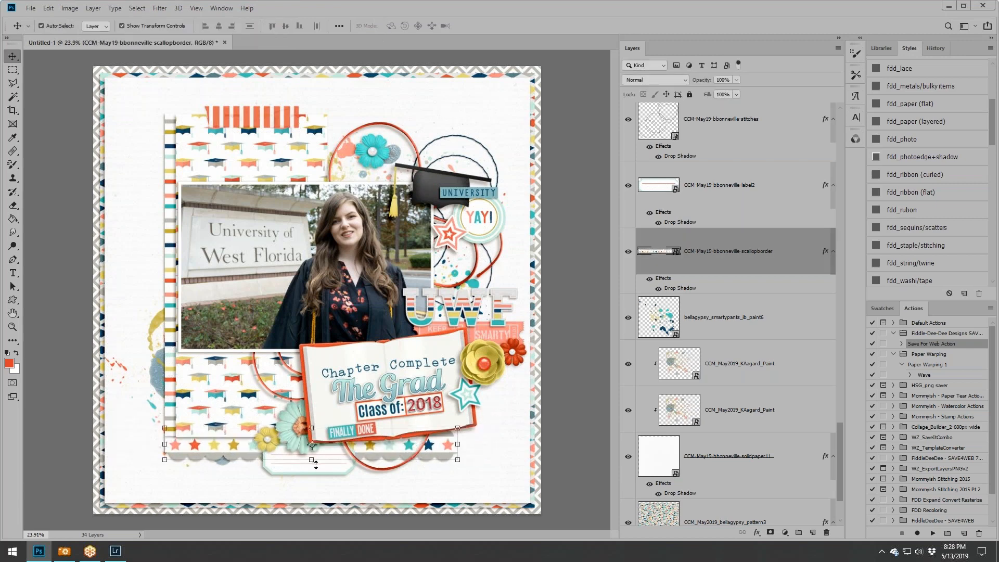
# Shift the mint flower slightly left at the open book's lower-left corner.
pyautogui.click(581, 442)
pyautogui.moveTo(331, 465); pyautogui.dragTo(330, 464)
pyautogui.moveTo(291, 413); pyautogui.dragTo(287, 411)
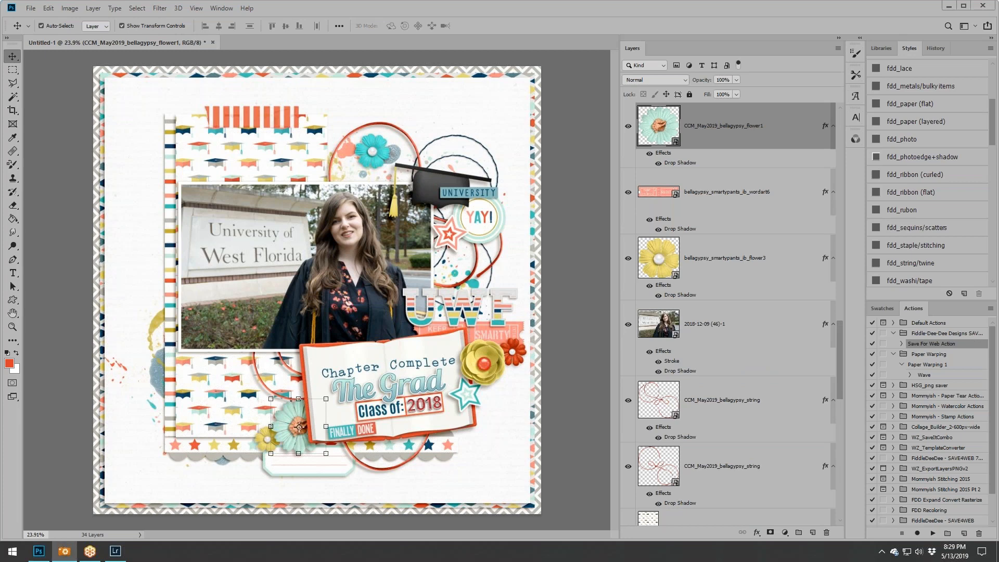
# Add the navy flower with the fdd_flower (medium) style, scale it to about 46.6%, and place it above-left of the mint flower.
pyautogui.moveTo(264, 200); pyautogui.dragTo(249, 211)
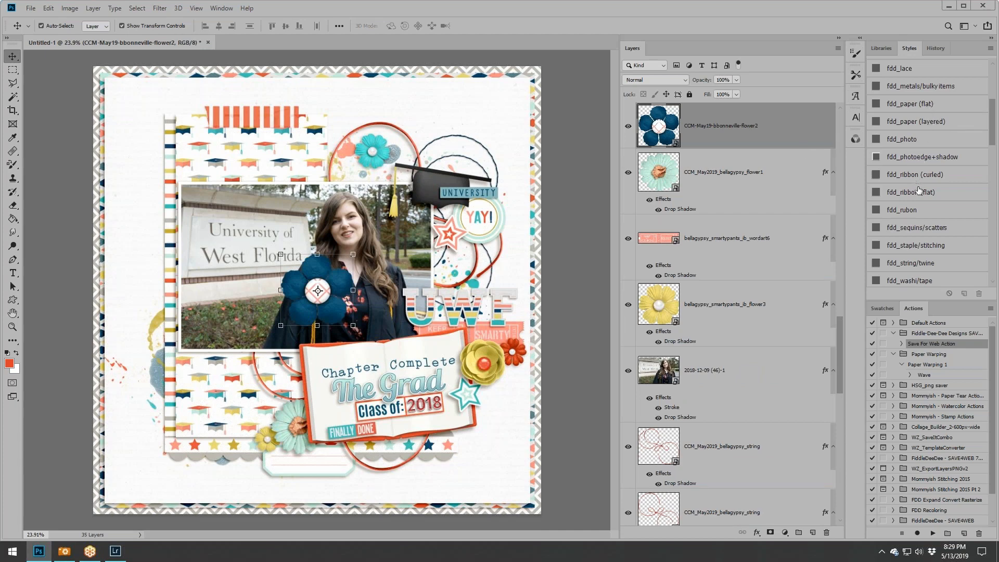
pyautogui.scroll(3, 918, 190)
pyautogui.moveTo(918, 115); pyautogui.dragTo(358, 299)
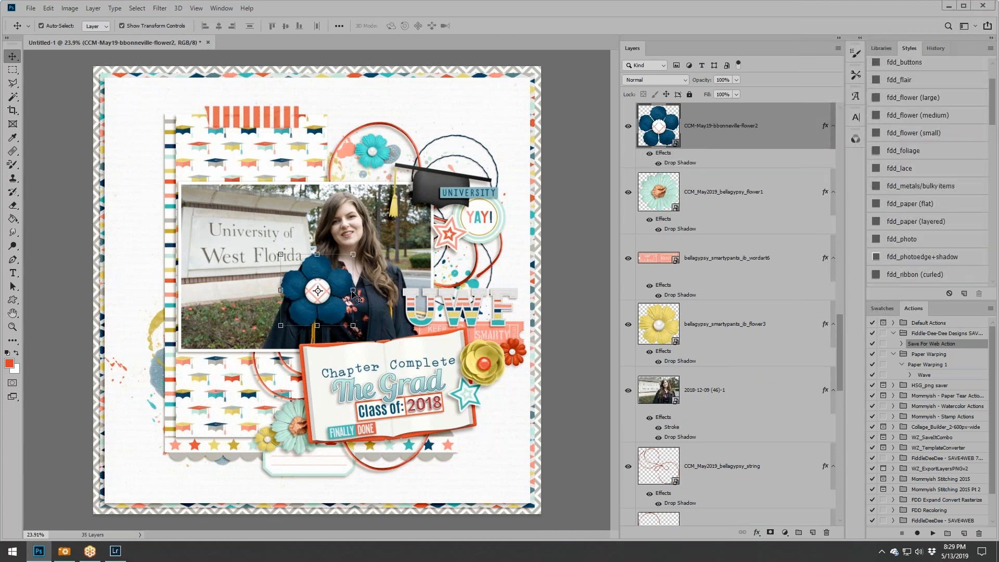
pyautogui.click(355, 251)
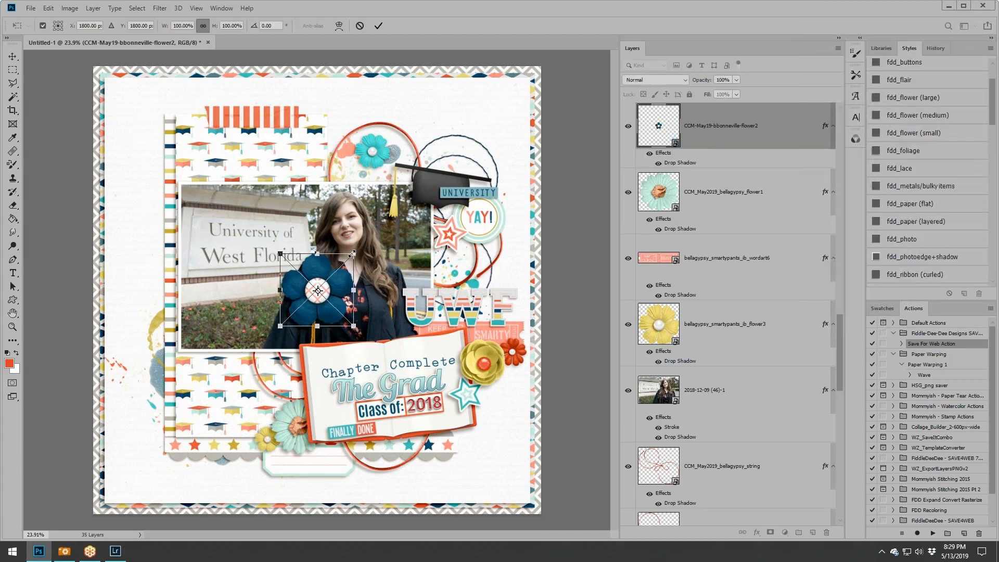
pyautogui.moveTo(352, 253); pyautogui.dragTo(275, 383)
pyautogui.click(378, 25)
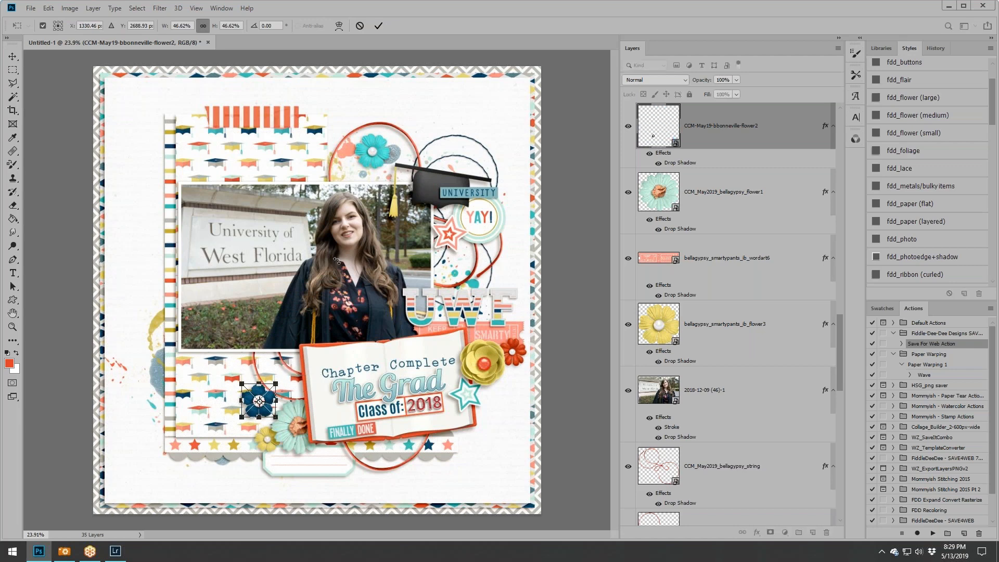
pyautogui.click(378, 26)
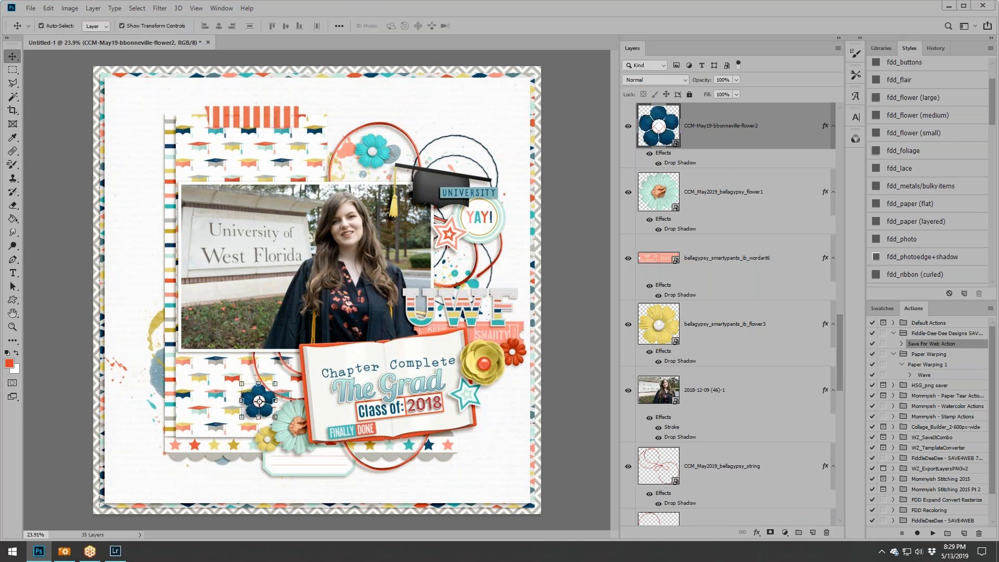
# Add the teal flower with the fdd_flower (medium) style, shrunk and placed at the photo's lower-left corner.
pyautogui.moveTo(0, 209); pyautogui.dragTo(280, 208)
pyautogui.click(894, 117)
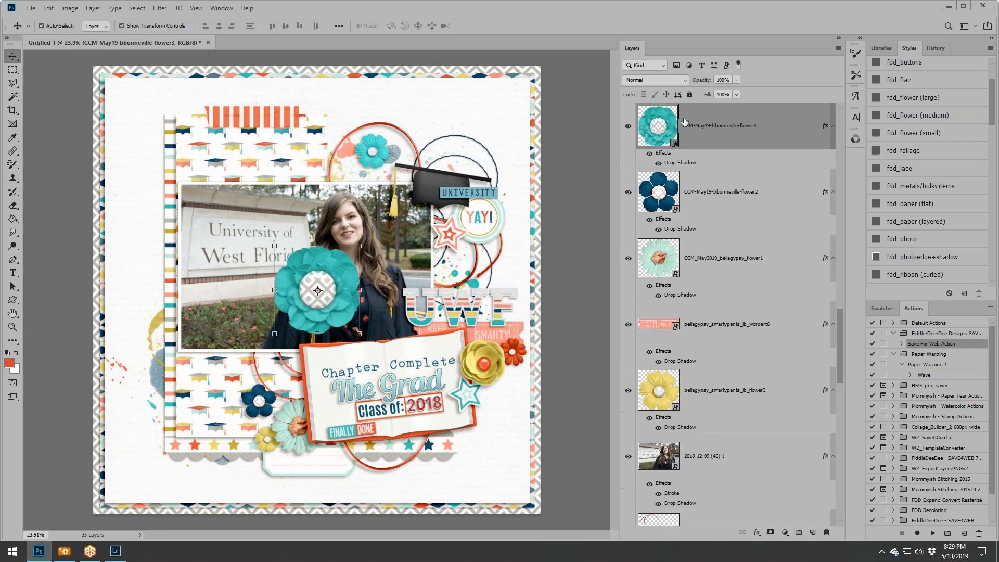
pyautogui.moveTo(359, 244); pyautogui.dragTo(207, 350)
pyautogui.click(379, 26)
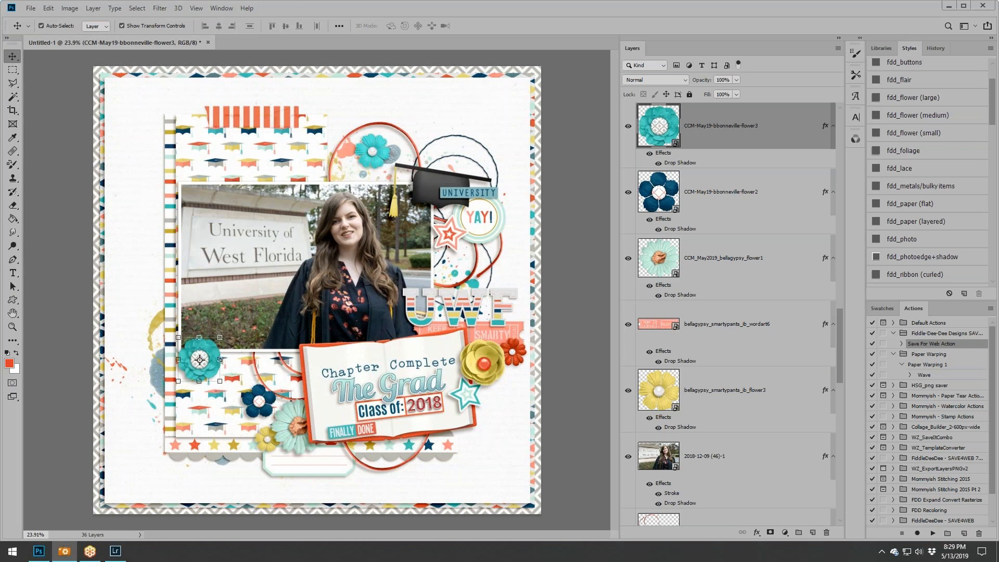
# Add the coral flower with the fdd_flower (medium) style, scale it to about 57.6%, and tuck it behind the teal flower's left side.
pyautogui.moveTo(998, 281); pyautogui.dragTo(435, 249)
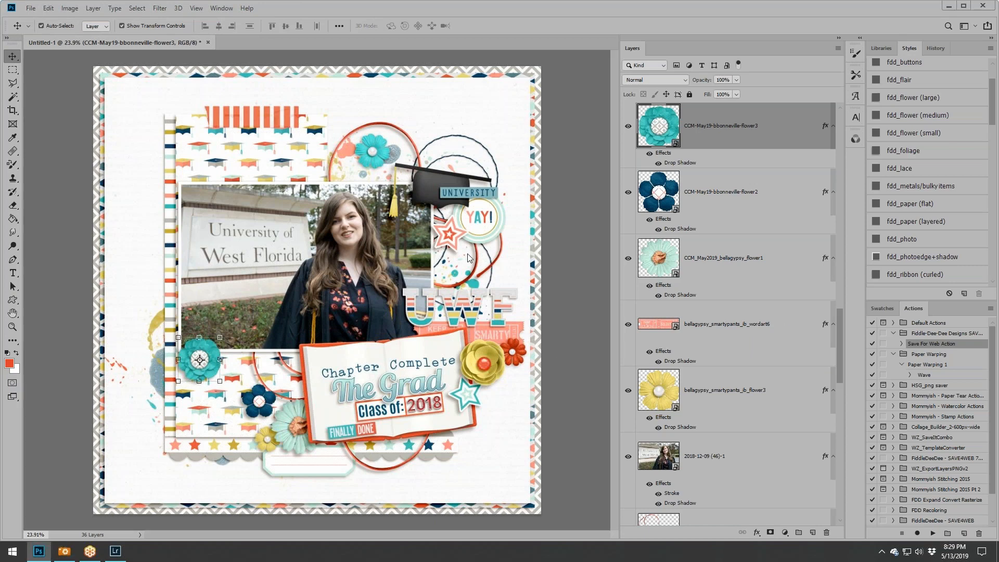
pyautogui.click(910, 113)
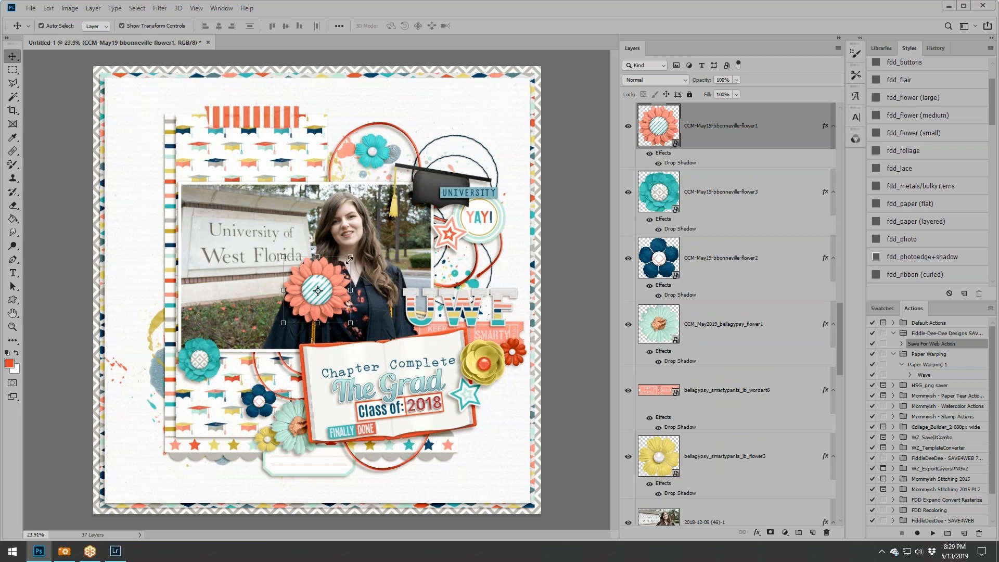
pyautogui.moveTo(349, 259); pyautogui.dragTo(175, 329)
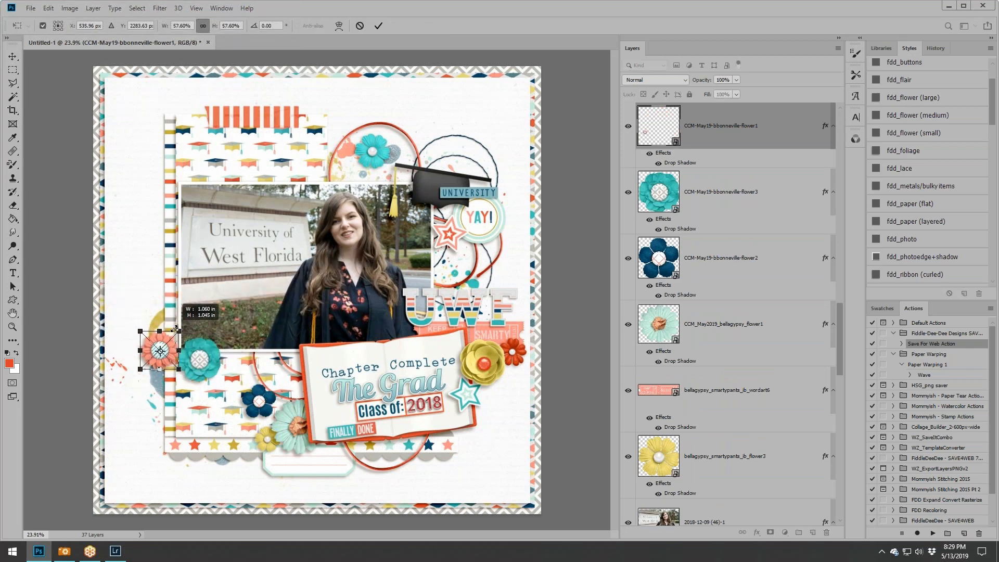
pyautogui.click(378, 25)
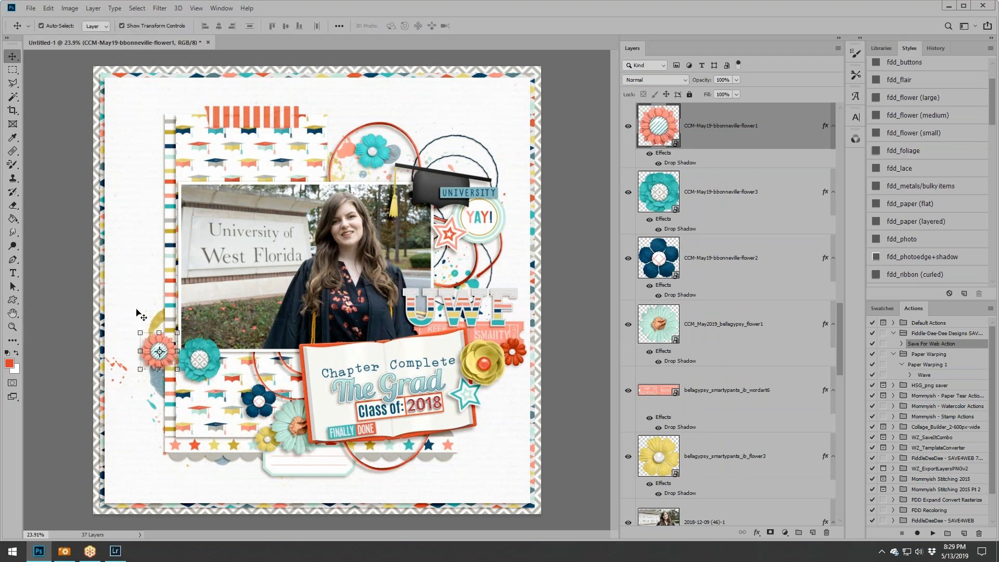
pyautogui.moveTo(154, 339); pyautogui.dragTo(165, 332)
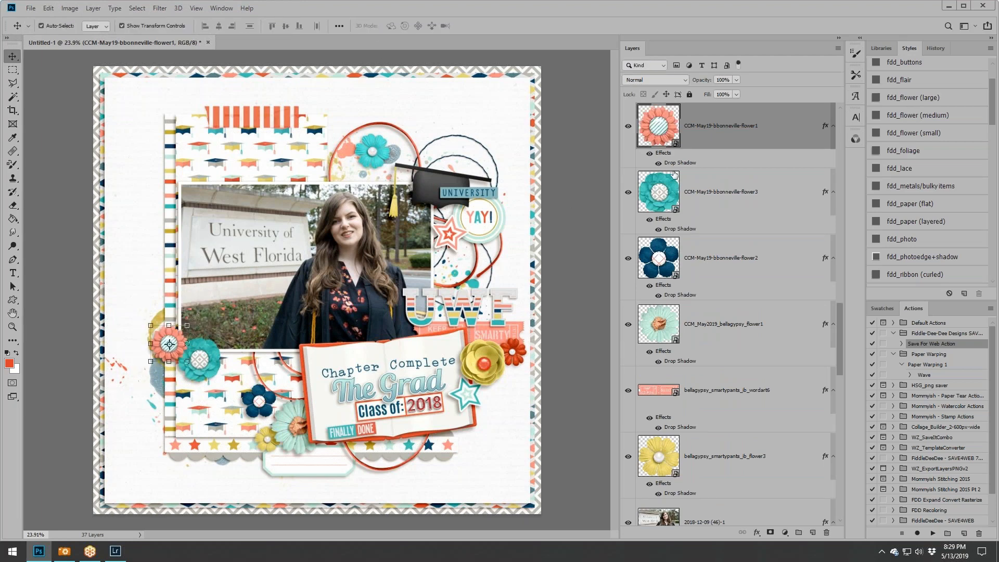
pyautogui.moveTo(705, 138); pyautogui.dragTo(731, 208)
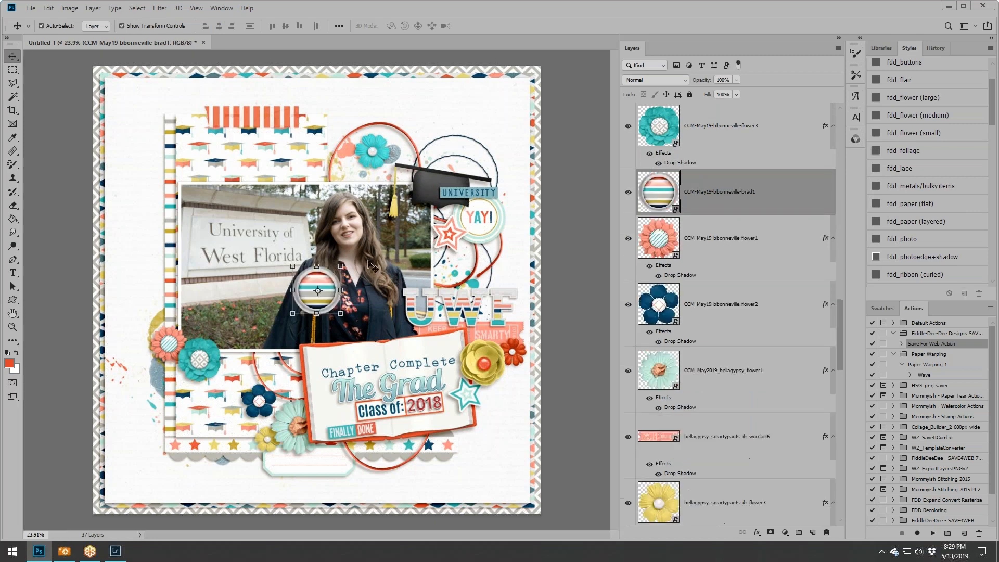
# Give the striped brad a drop shadow style, shrink it, and tuck it under the coral flower beside the teal one.
pyautogui.scroll(2, 906, 126)
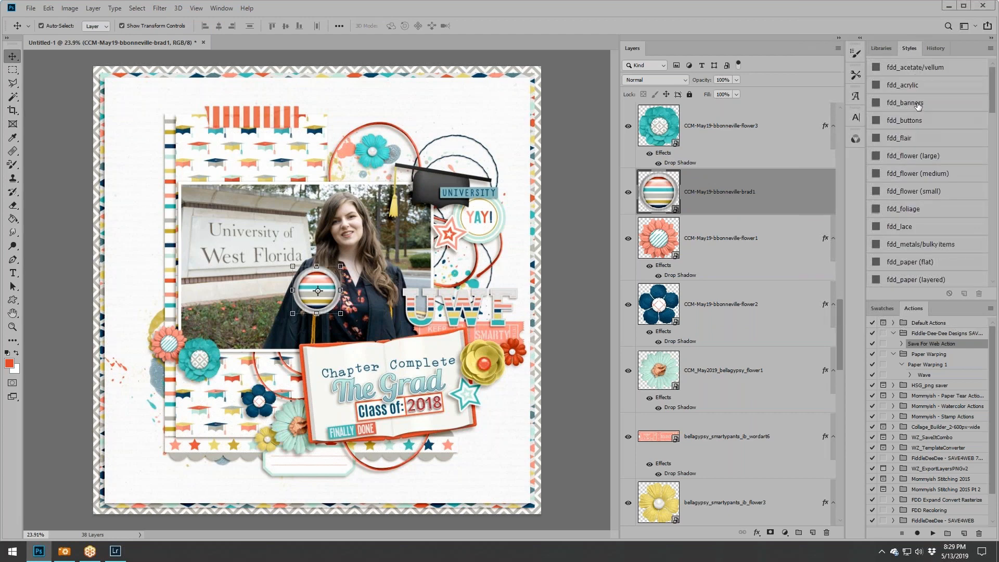
pyautogui.moveTo(341, 266); pyautogui.dragTo(312, 285)
pyautogui.click(382, 28)
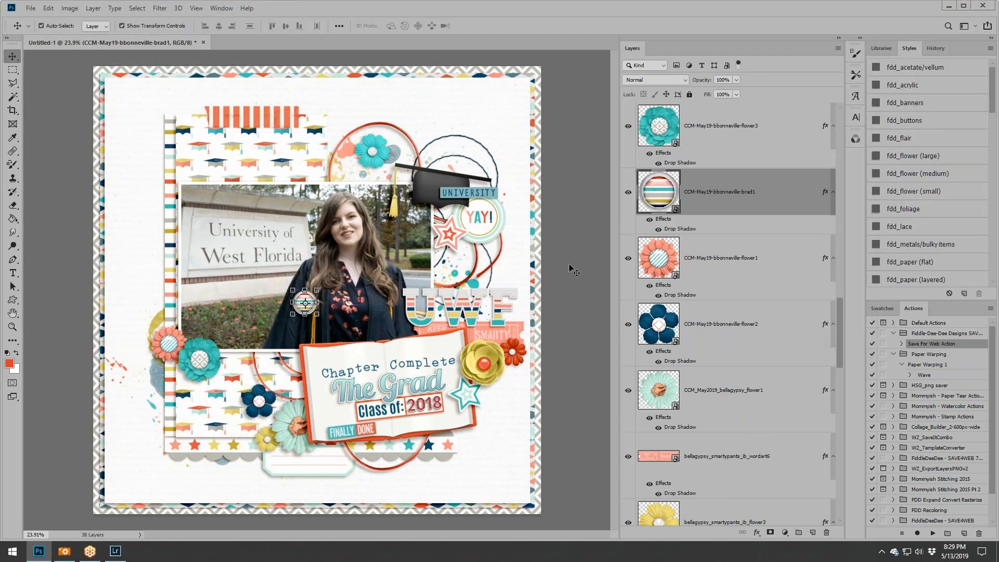
pyautogui.moveTo(304, 302); pyautogui.dragTo(142, 402)
pyautogui.moveTo(735, 204); pyautogui.dragTo(682, 294)
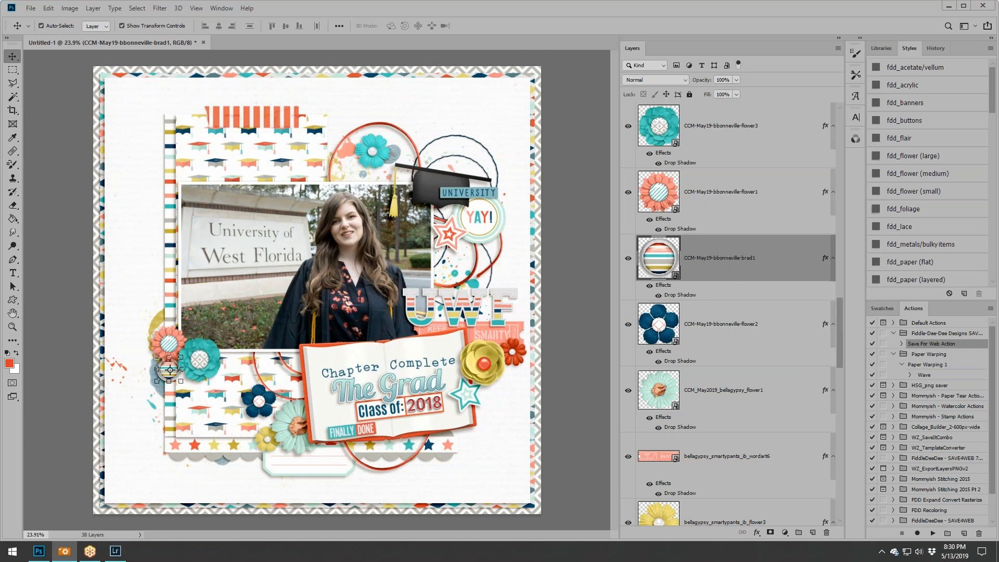
# Place the shrunken ruler tape beside the striped tape, move its layer just above the paint splatter, and apply the fdd_washi/tape style.
pyautogui.moveTo(639, 174); pyautogui.dragTo(387, 131)
pyautogui.moveTo(415, 94); pyautogui.dragTo(348, 118)
pyautogui.click(379, 26)
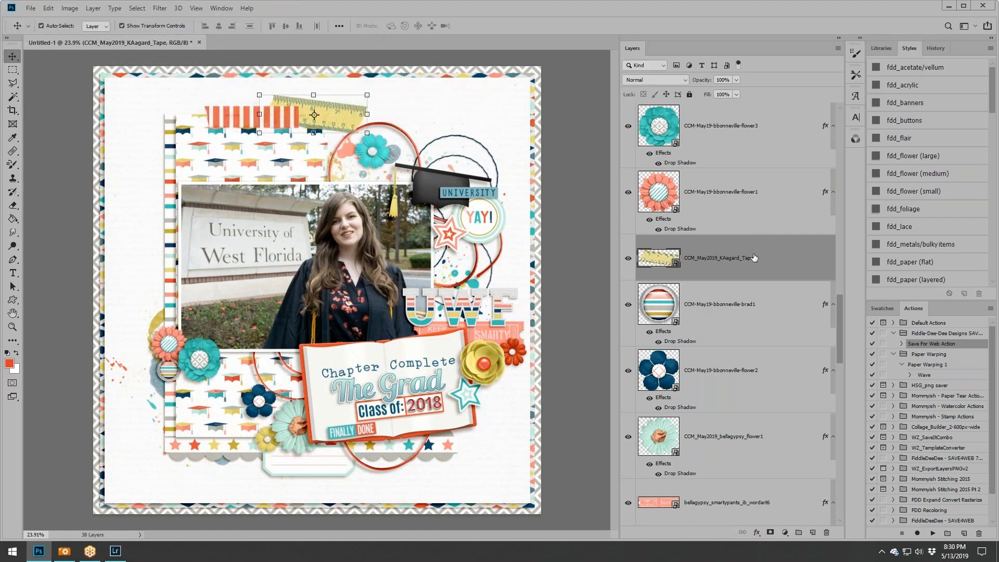
pyautogui.scroll(-5, 752, 256)
pyautogui.moveTo(681, 559); pyautogui.dragTo(718, 269)
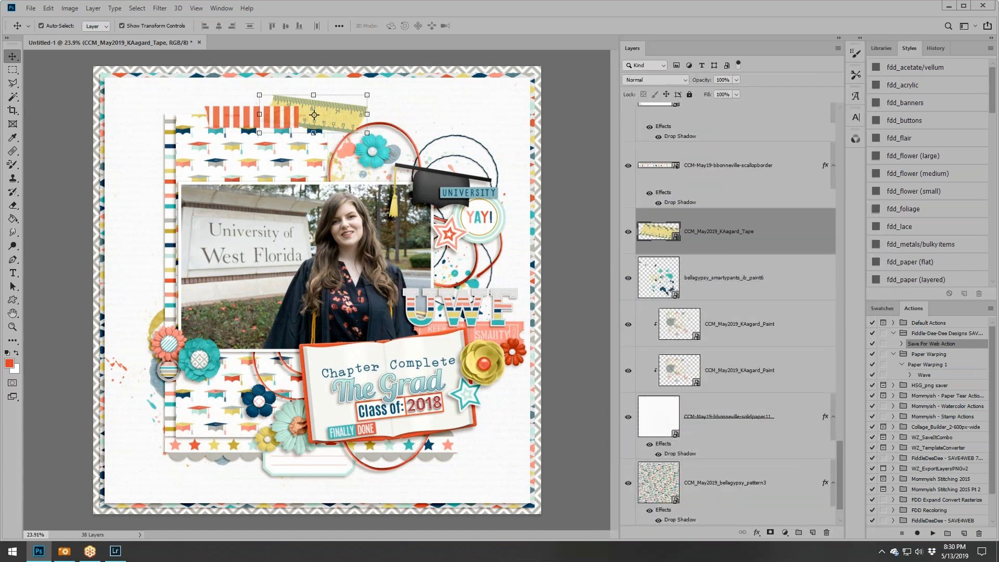
pyautogui.scroll(-5, 938, 267)
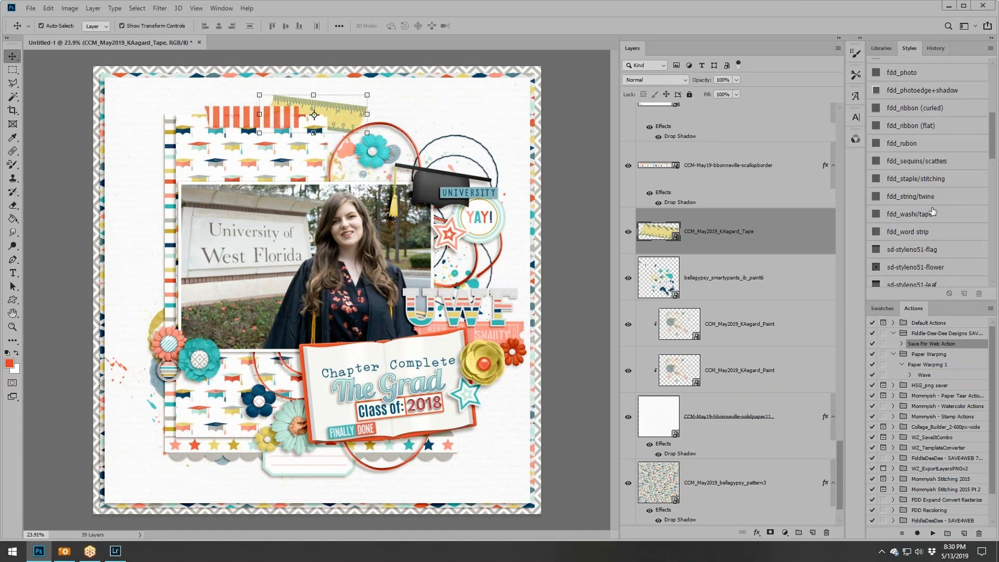
pyautogui.click(934, 214)
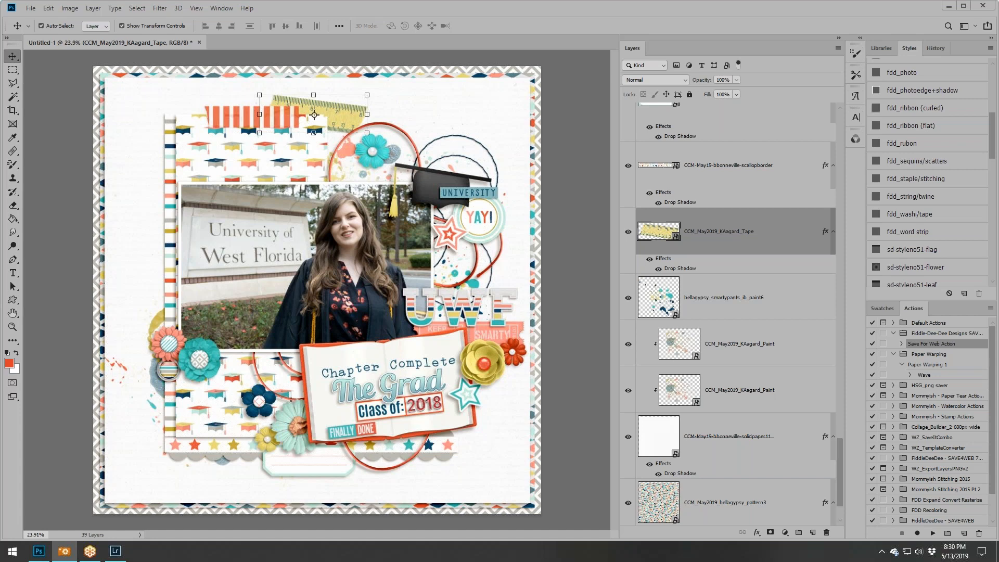
# Scale the star scatter to about 76.8%, give it a drop shadow style, and move it to the page's lower-left area.
pyautogui.moveTo(427, 222); pyautogui.dragTo(427, 222)
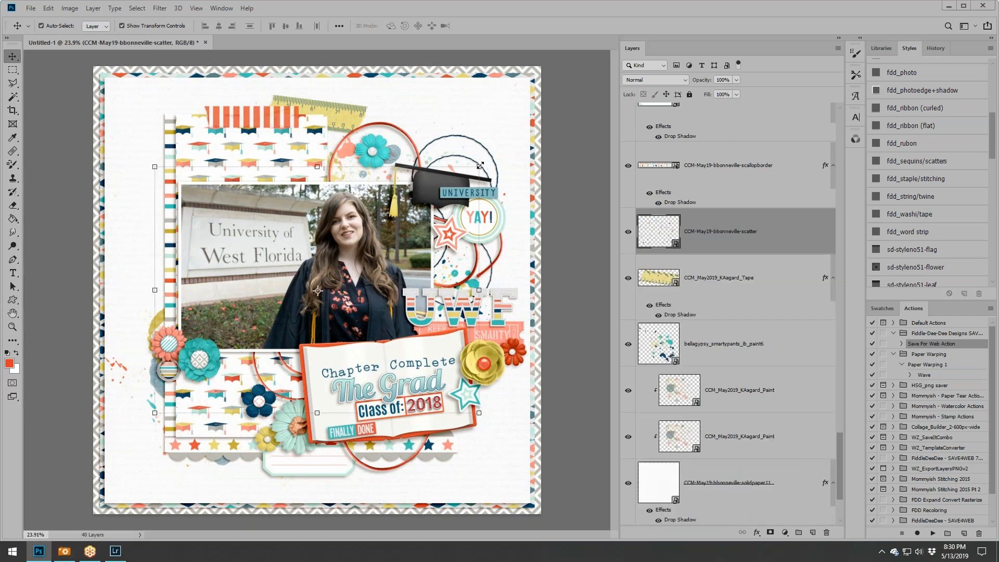
pyautogui.moveTo(480, 166); pyautogui.dragTo(404, 224)
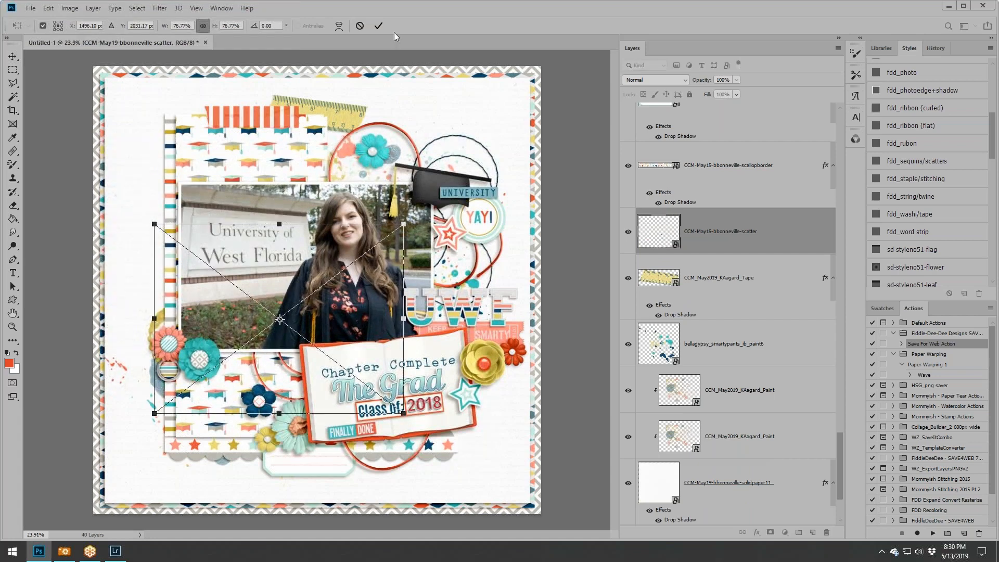
pyautogui.click(379, 25)
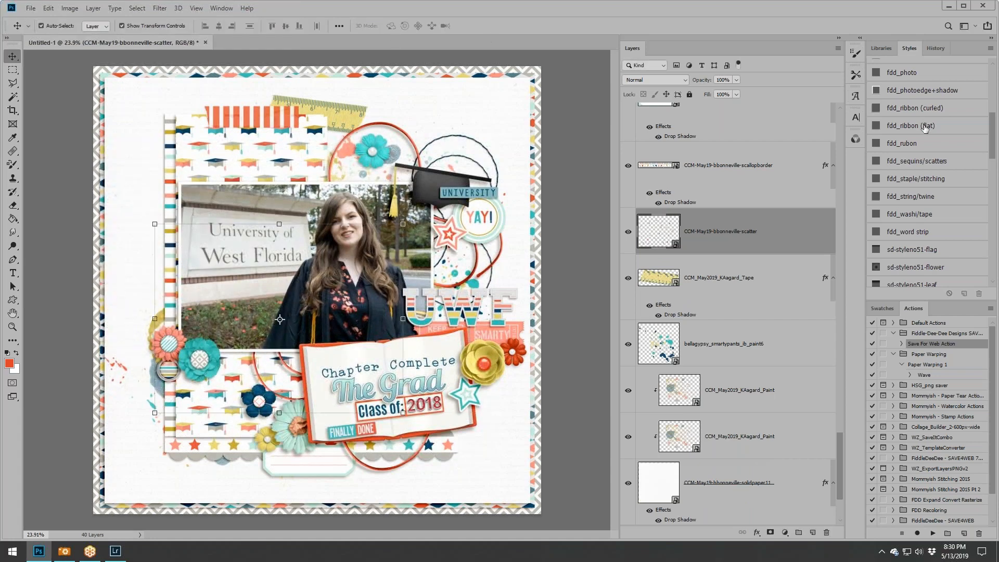
pyautogui.click(915, 125)
pyautogui.scroll(2, 914, 126)
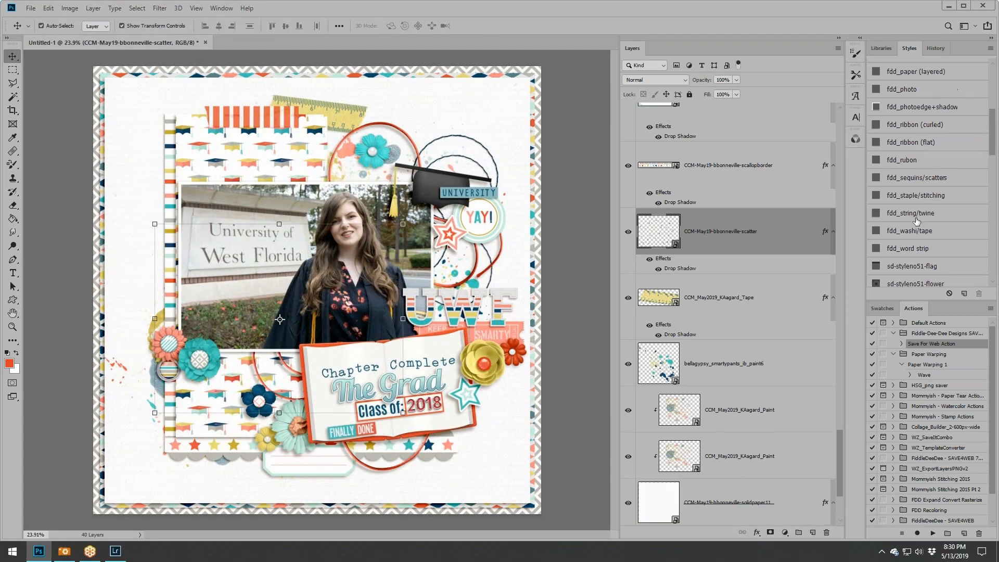
pyautogui.moveTo(348, 301); pyautogui.dragTo(311, 370)
# Duplicate the star scatter and move the copy to the page's upper-right area, around the graduation cap.
pyautogui.press('ctrl')
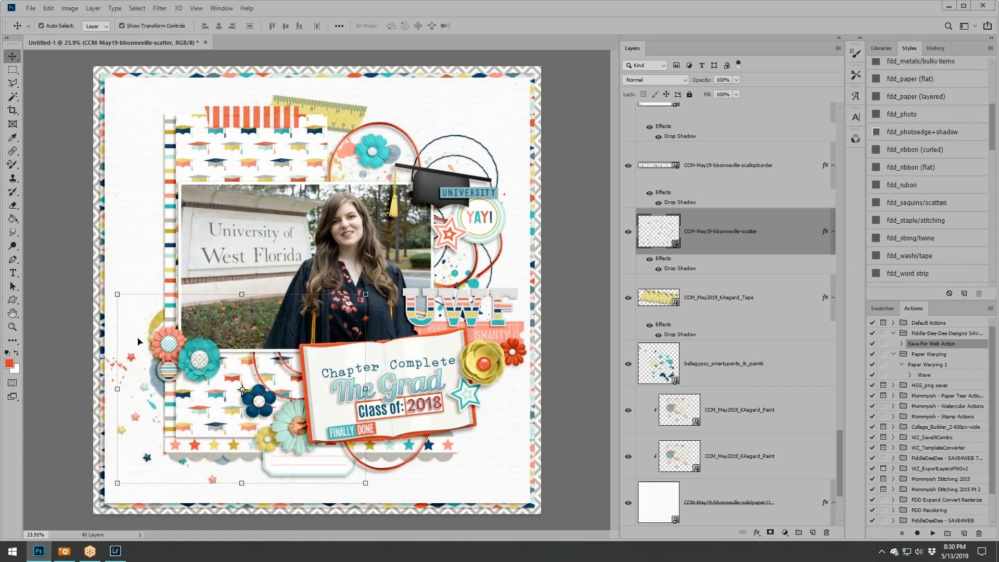
pyautogui.moveTo(131, 359); pyautogui.dragTo(285, 184)
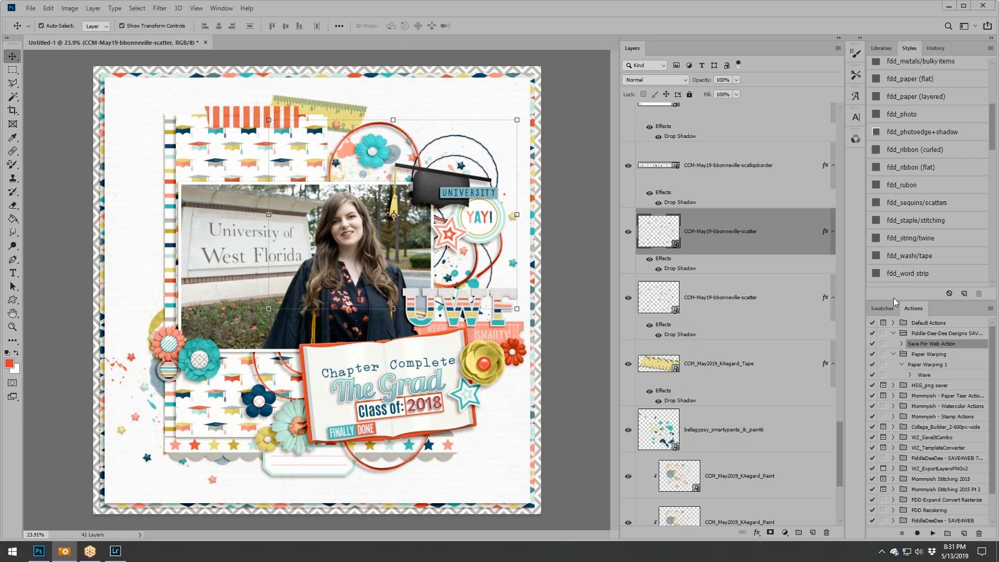
# Place the white pleated flower with the coral star centre, give it the fdd_flower (large) style, and scale it to about 61.2%.
pyautogui.moveTo(894, 297); pyautogui.dragTo(327, 172)
pyautogui.moveTo(337, 284); pyautogui.dragTo(223, 330)
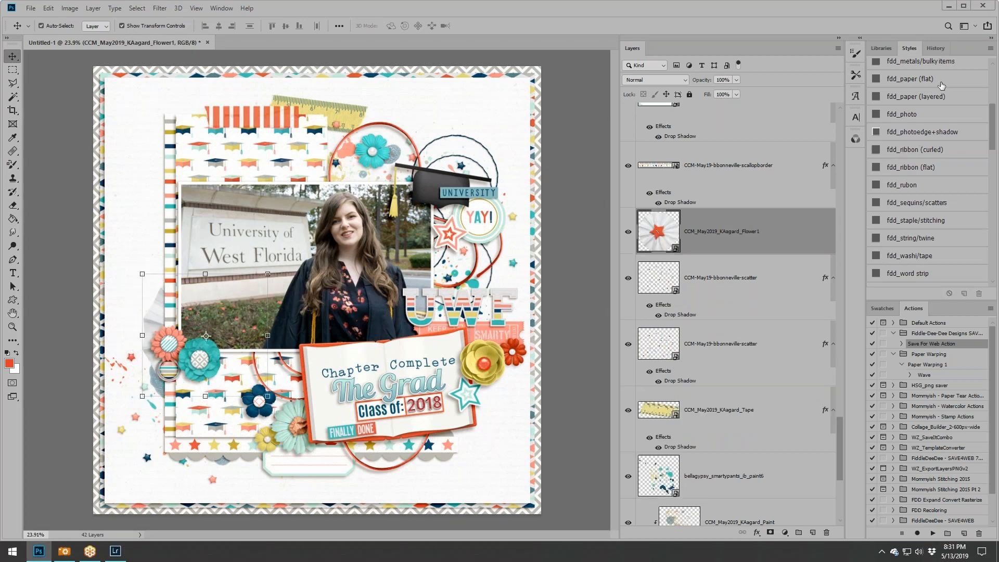
pyautogui.scroll(5, 914, 107)
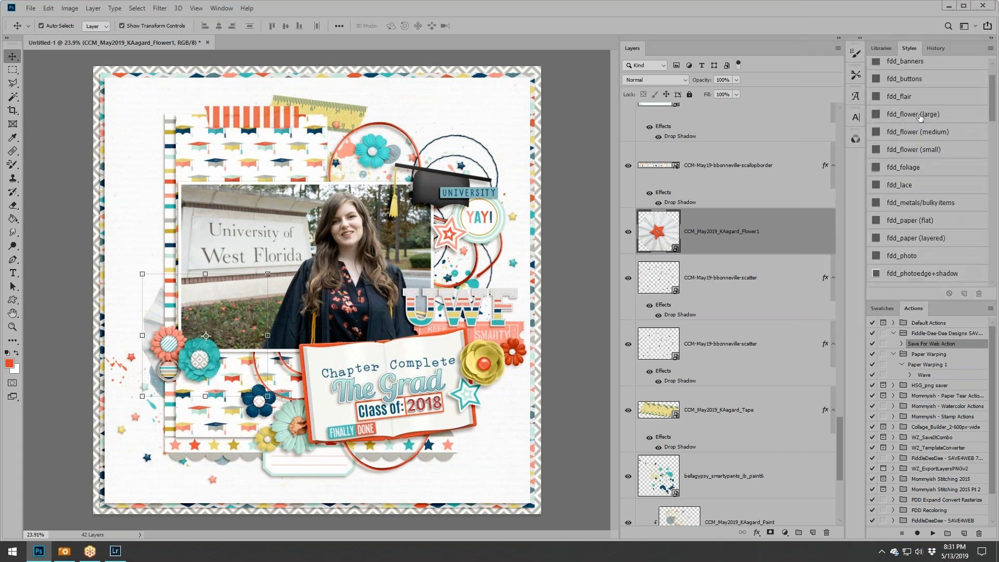
pyautogui.click(915, 111)
pyautogui.moveTo(268, 274); pyautogui.dragTo(218, 319)
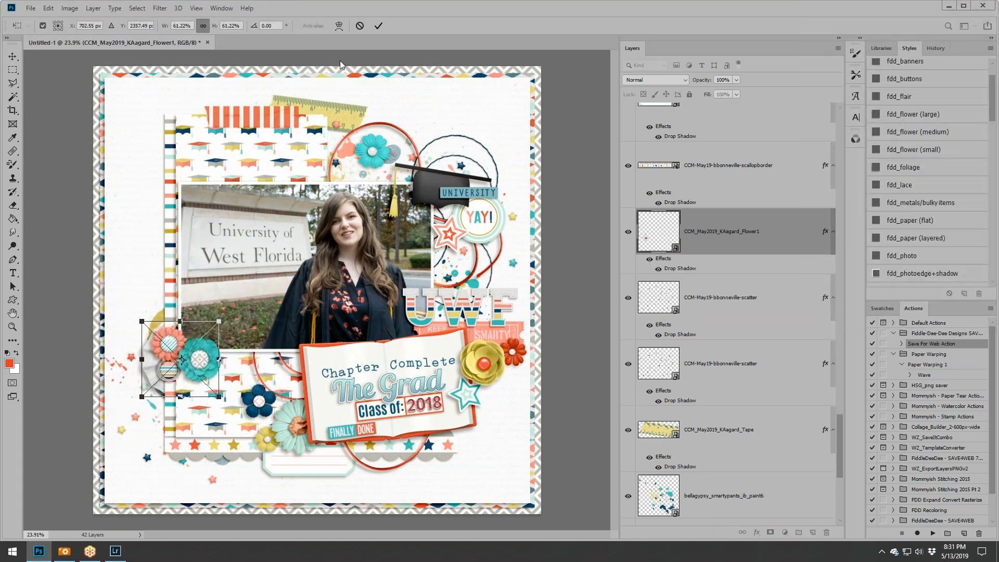
pyautogui.click(378, 25)
# Scale the white pleated flower to about 49.6% and position it below the coral flower near the page's left edge.
pyautogui.moveTo(161, 358); pyautogui.dragTo(137, 371)
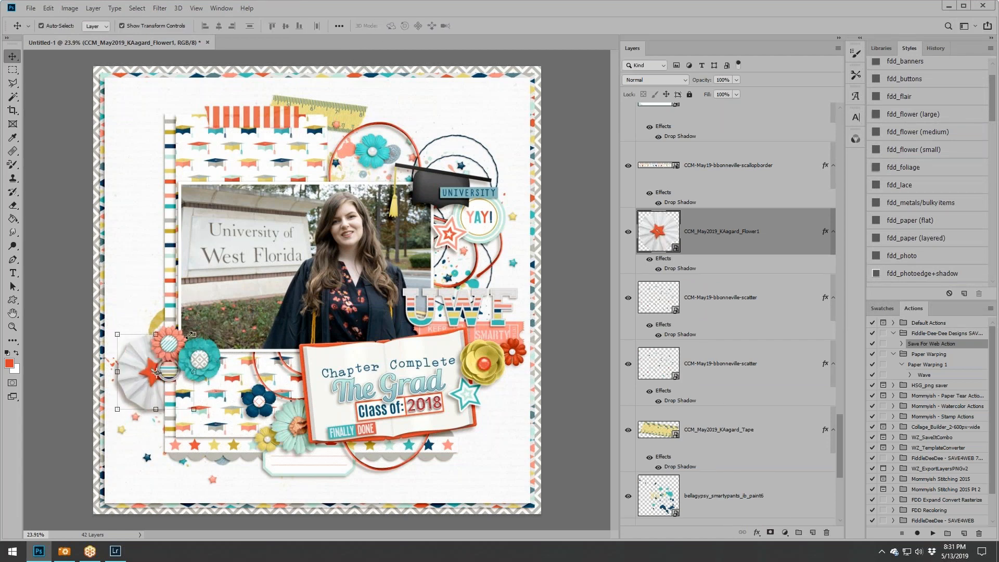
pyautogui.moveTo(187, 339); pyautogui.dragTo(164, 364)
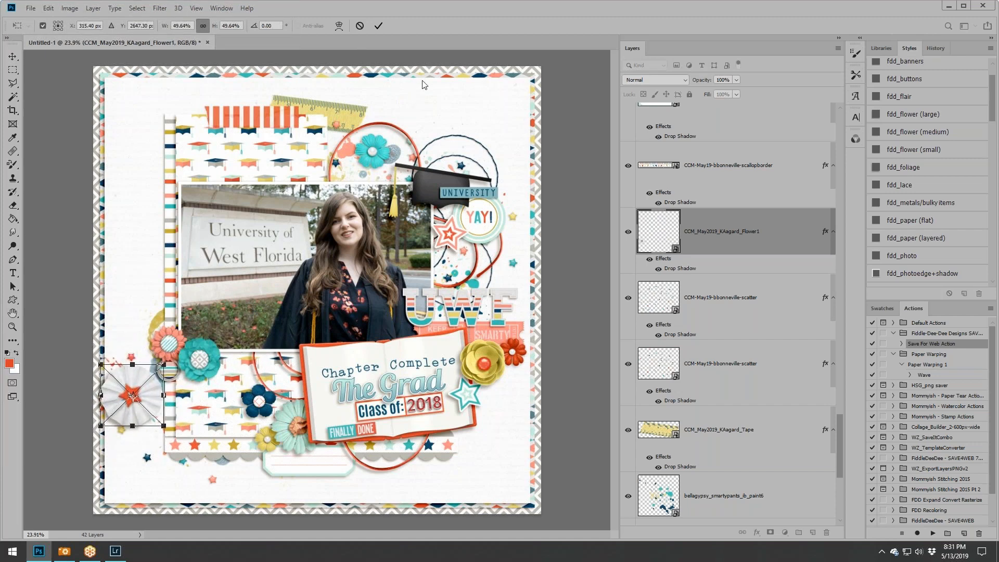
pyautogui.click(379, 26)
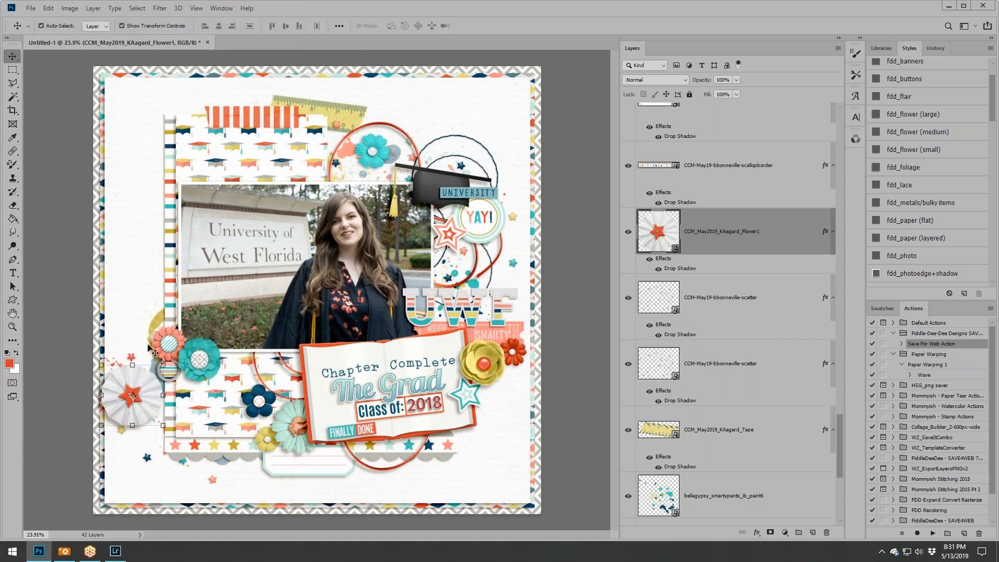
pyautogui.moveTo(153, 378); pyautogui.dragTo(171, 366)
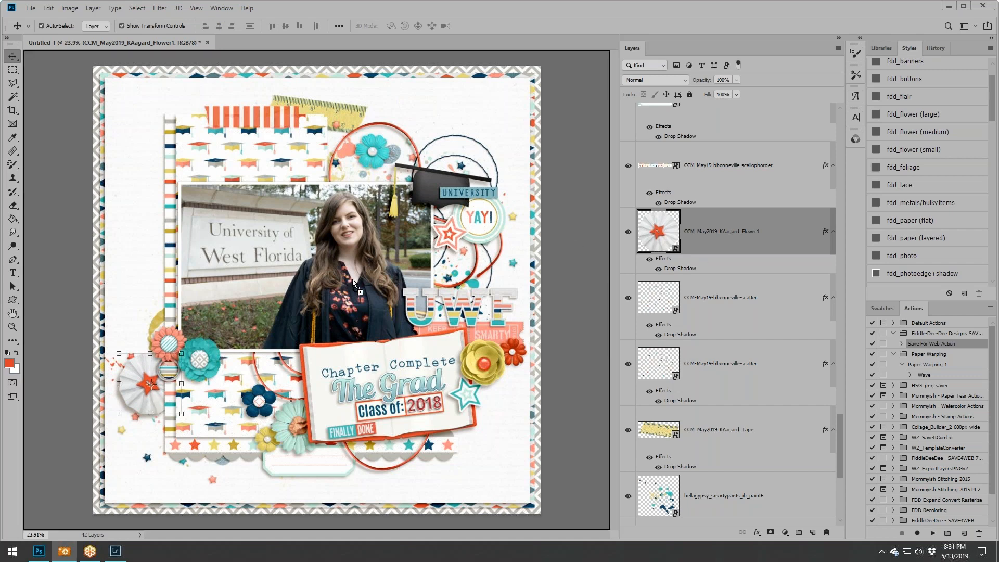
# Place the red rose on the top layer, apply the fdd_flower (medium) style, and shrink it into the lower-left flower cluster.
pyautogui.moveTo(570, 239); pyautogui.dragTo(385, 281)
pyautogui.hotkey('ctrl', 'shift', ']')
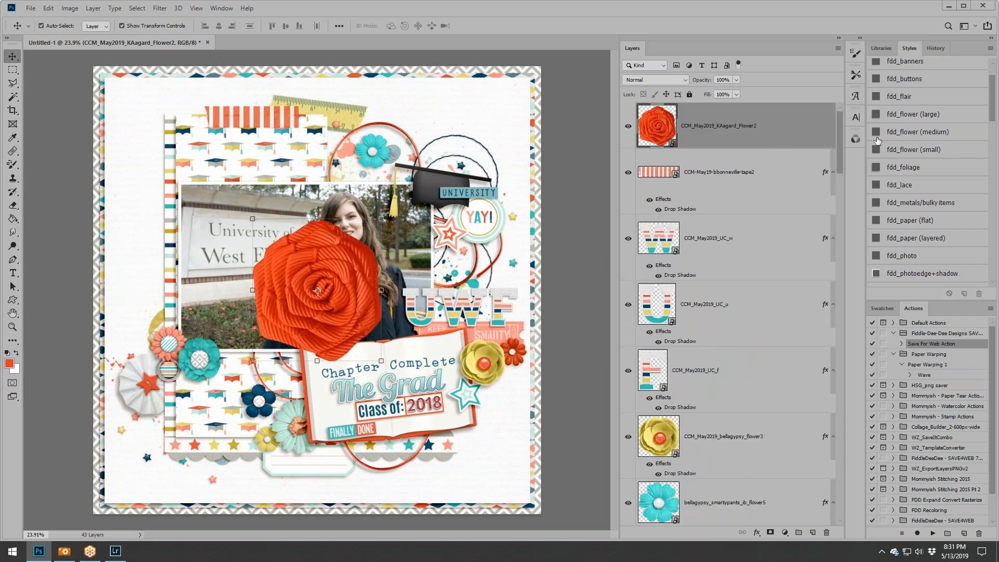
pyautogui.click(919, 136)
pyautogui.moveTo(381, 218); pyautogui.dragTo(235, 424)
pyautogui.click(378, 26)
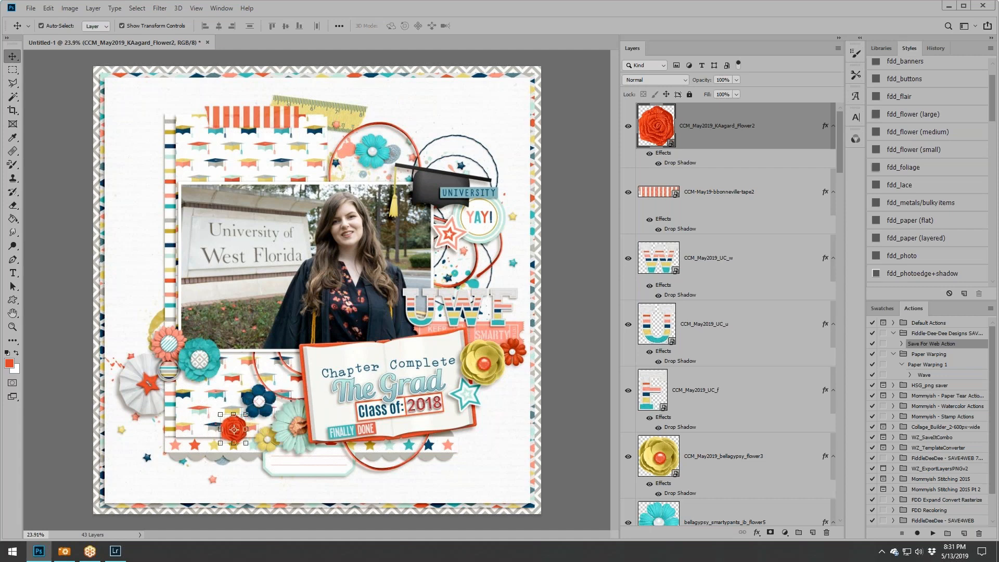
# Arrange the red rose and navy flower beside the mint flower, moving the rose's layer directly below the mint flower's layer.
pyautogui.click(273, 397)
pyautogui.moveTo(274, 397)
pyautogui.mouseDown()
pyautogui.moveTo(253, 432)
pyautogui.moveTo(261, 421)
pyautogui.moveTo(246, 423)
pyautogui.moveTo(484, 276)
pyautogui.moveTo(497, 246)
pyautogui.moveTo(499, 256)
pyautogui.moveTo(152, 357)
pyautogui.moveTo(160, 413)
pyautogui.moveTo(176, 392)
pyautogui.moveTo(272, 409)
pyautogui.mouseUp()
pyautogui.click(570, 367)
pyautogui.moveTo(748, 146); pyautogui.dragTo(759, 367)
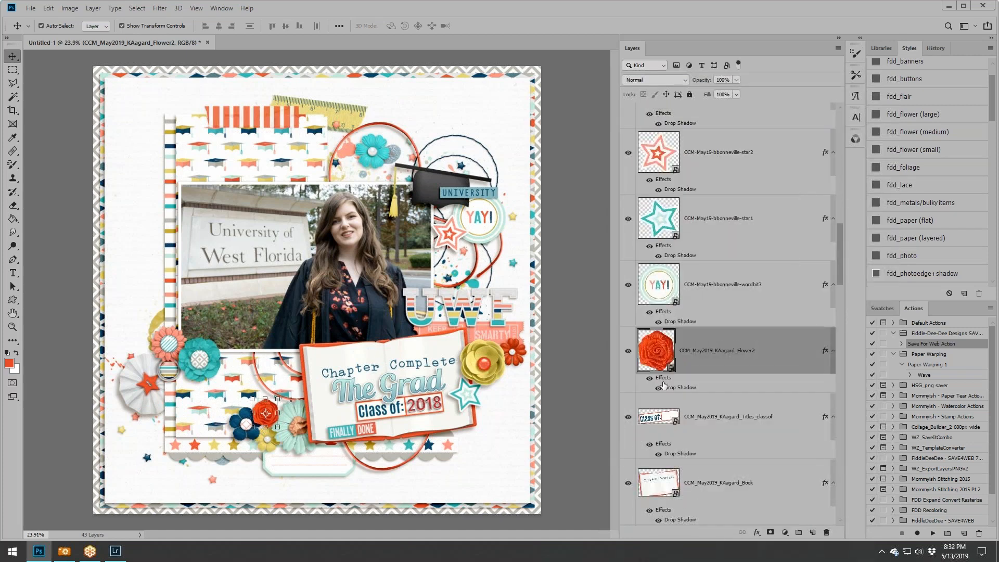
pyautogui.scroll(-3, 734, 312)
pyautogui.moveTo(719, 560); pyautogui.dragTo(697, 458)
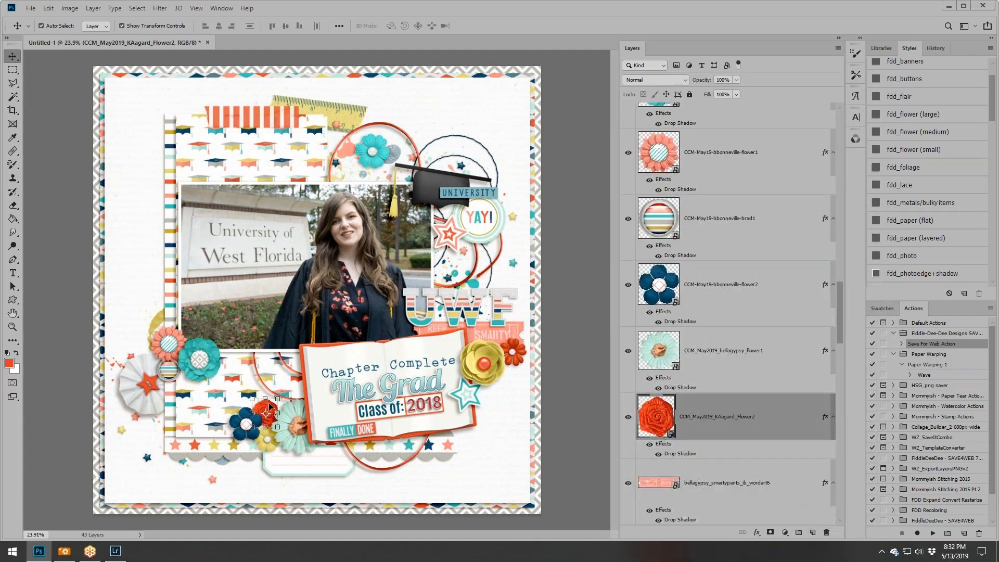
pyautogui.moveTo(271, 403); pyautogui.dragTo(273, 407)
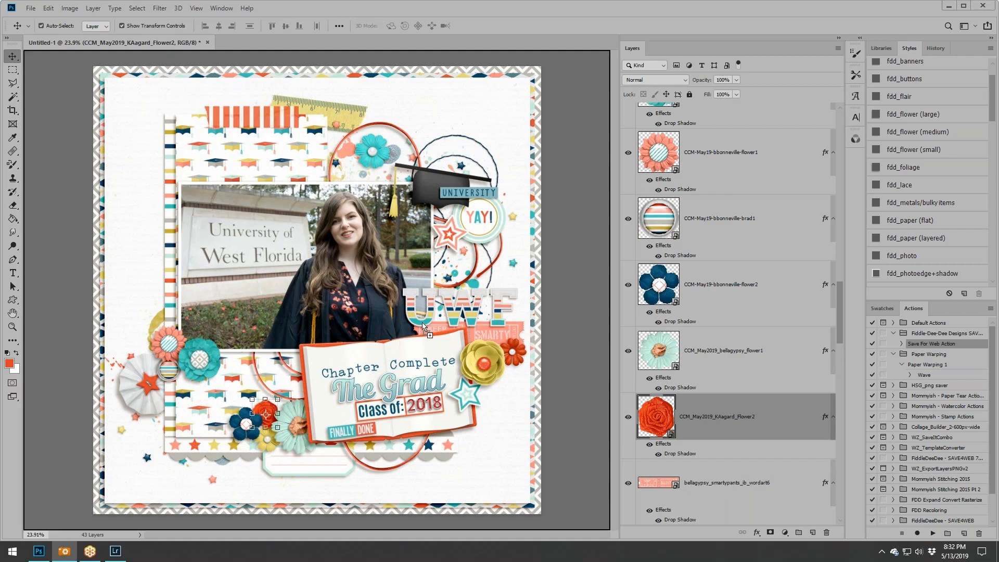
# Place the mint flower with the yellow centre below the YAY! badge, with fdd_flower (small) style, 47.5% scale and about -11° rotation.
pyautogui.moveTo(424, 325); pyautogui.dragTo(465, 335)
pyautogui.click(919, 151)
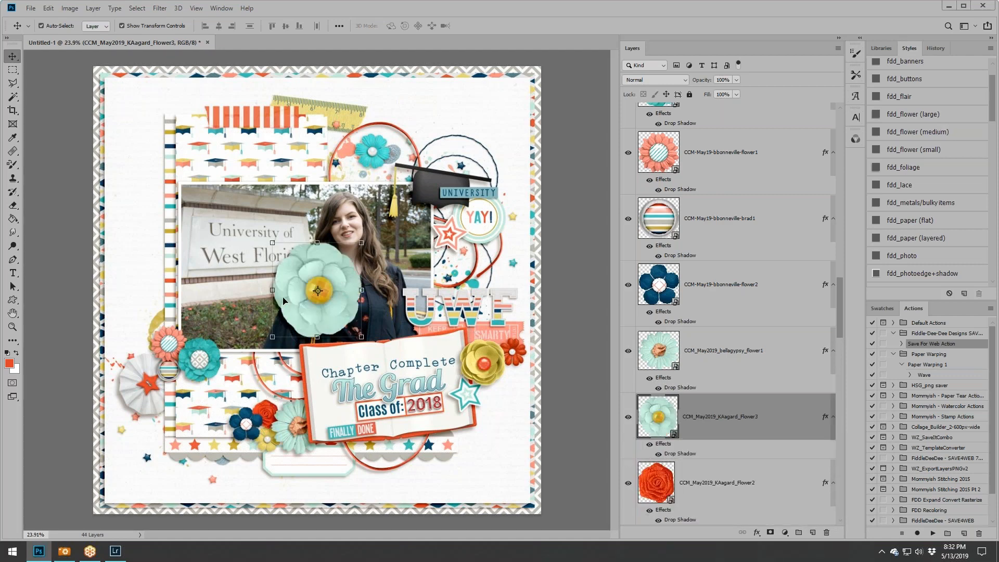
pyautogui.moveTo(361, 243); pyautogui.dragTo(523, 212)
pyautogui.click(378, 26)
pyautogui.moveTo(517, 247)
pyautogui.mouseDown()
pyautogui.moveTo(510, 254)
pyautogui.moveTo(505, 237)
pyautogui.mouseUp()
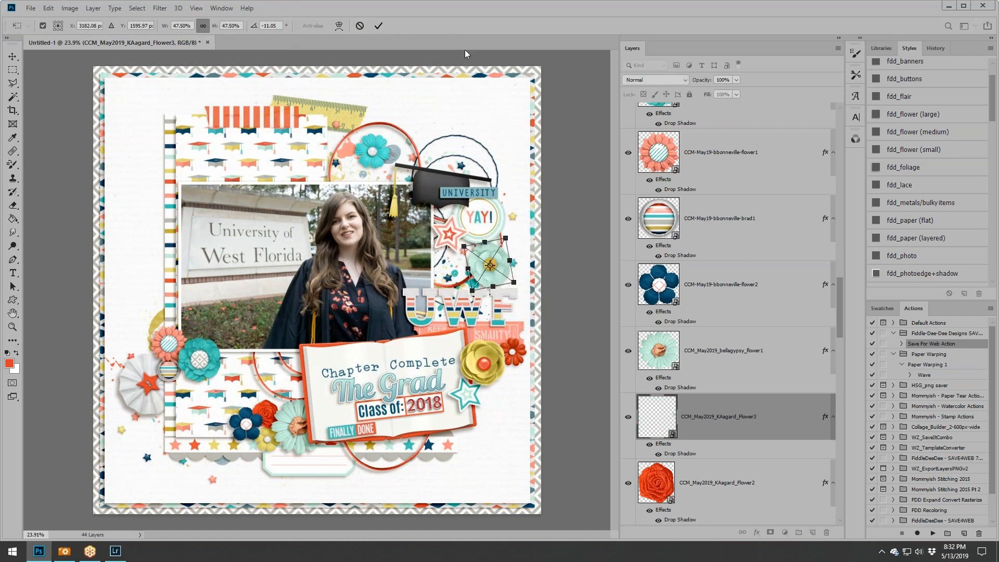
pyautogui.click(378, 26)
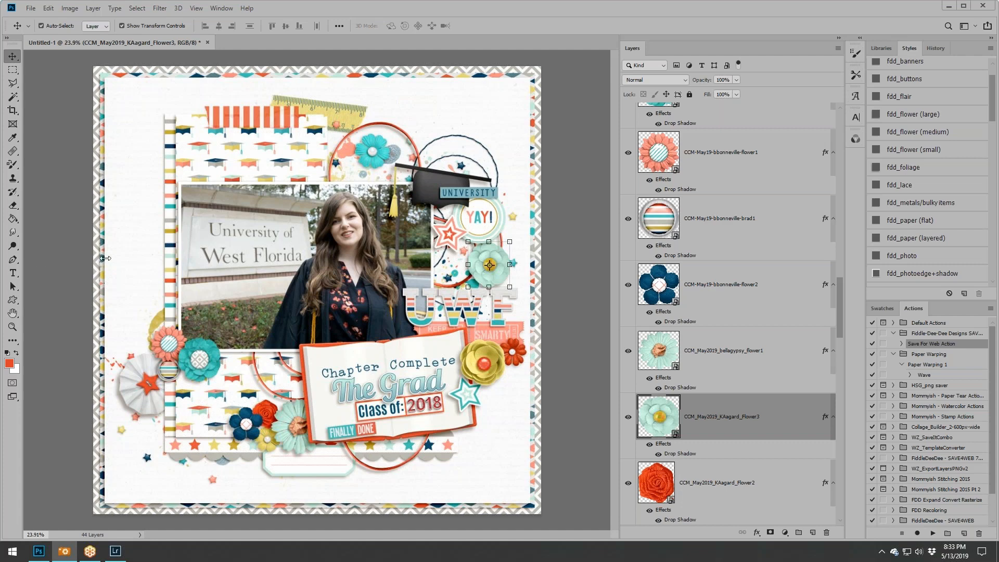
# Move the teal flower's layer directly below the photo and tuck the flower between the photo's top edge and the graduation cap.
pyautogui.click(315, 233)
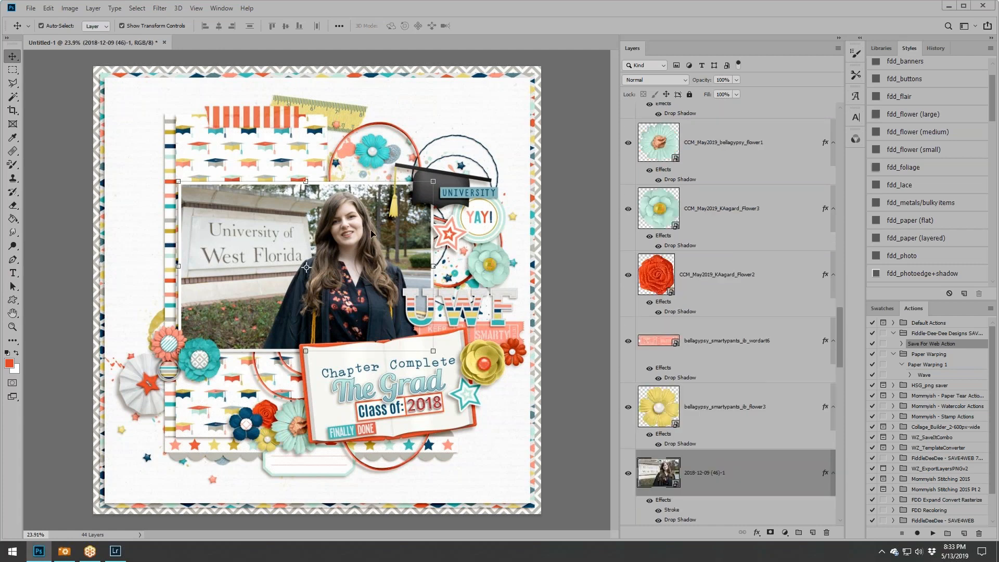
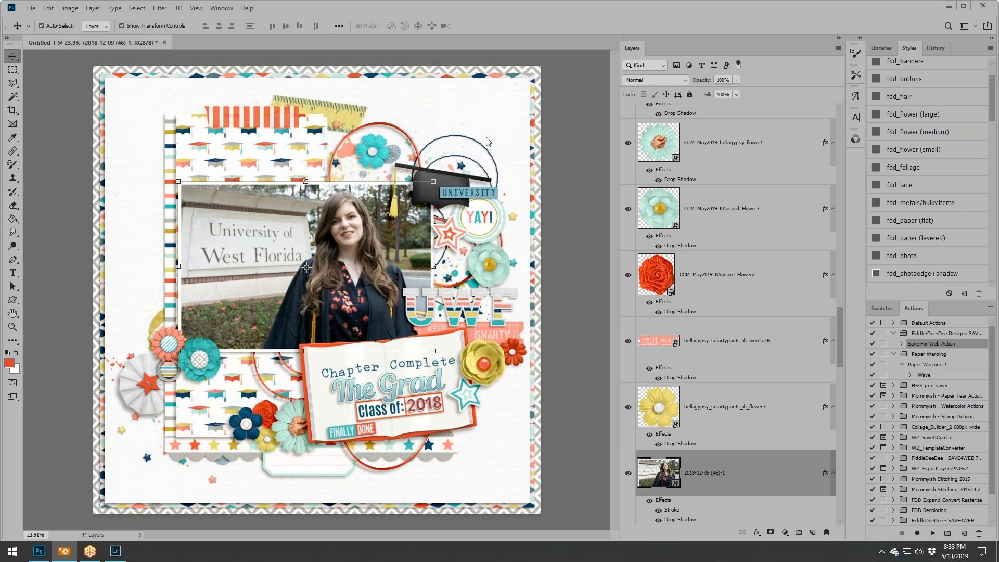
pyautogui.click(384, 143)
pyautogui.moveTo(384, 143); pyautogui.dragTo(409, 143)
pyautogui.moveTo(731, 143); pyautogui.dragTo(734, 387)
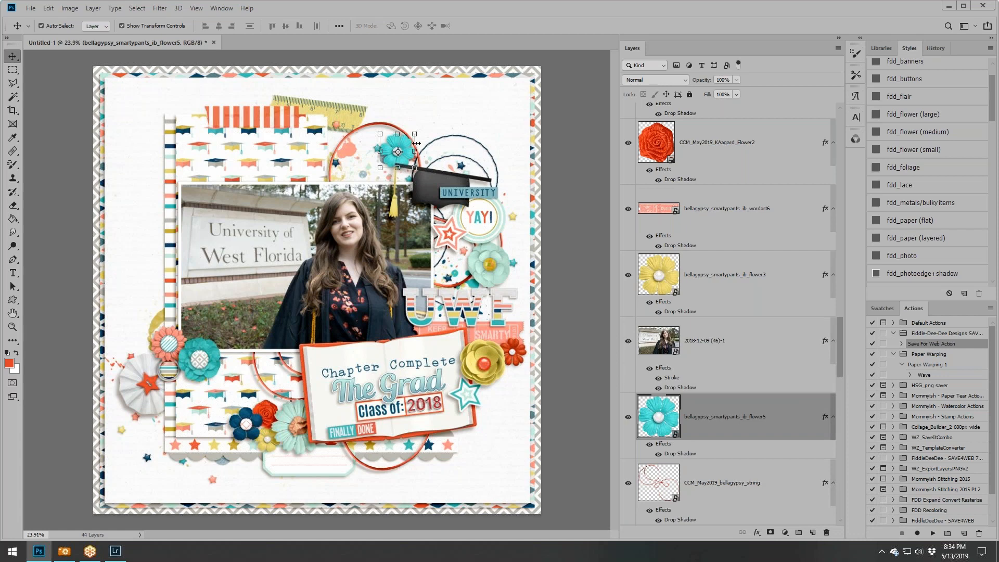
pyautogui.moveTo(409, 144); pyautogui.dragTo(401, 164)
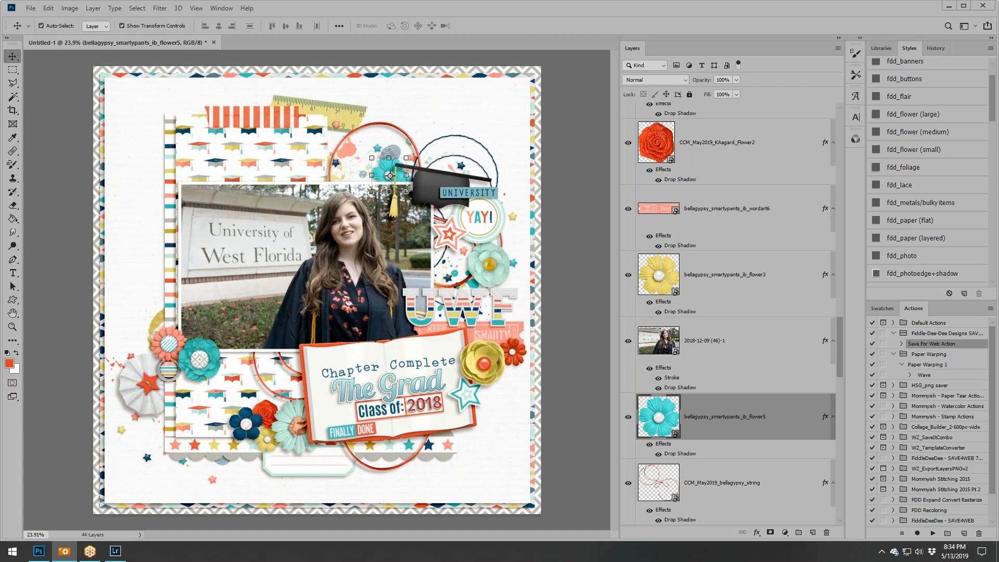
# Place the "made it happen" word art at the bottom of the page, apply the fdd_paper (flat) style, and shrink it slightly.
pyautogui.moveTo(527, 183); pyautogui.dragTo(389, 193)
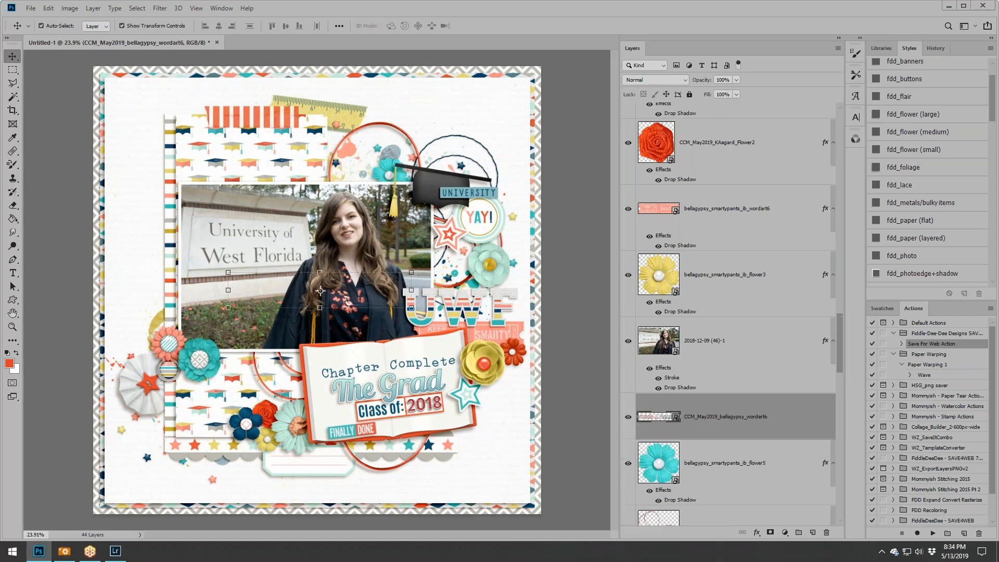
pyautogui.moveTo(376, 298); pyautogui.dragTo(441, 371)
pyautogui.moveTo(444, 478); pyautogui.dragTo(444, 478)
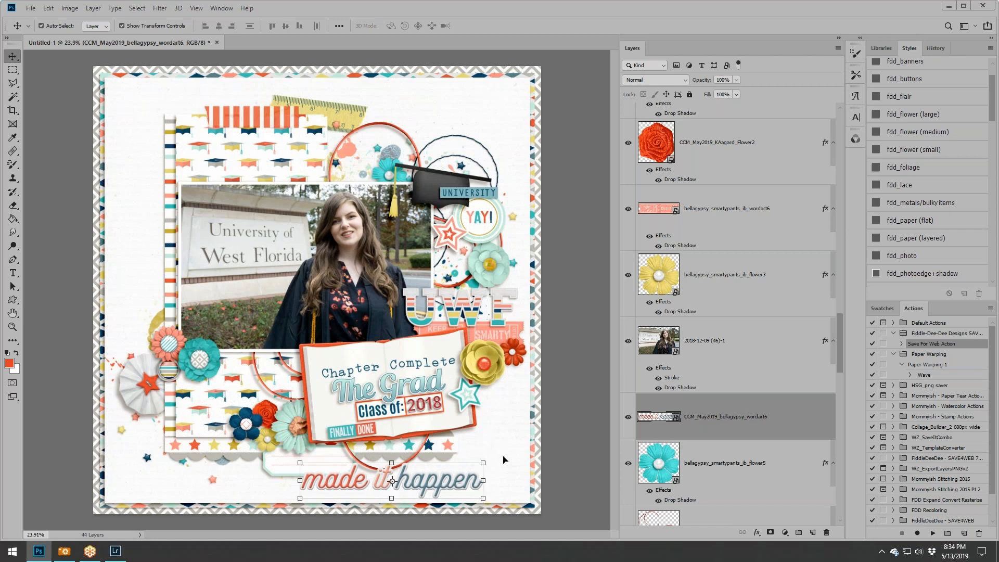
pyautogui.click(912, 220)
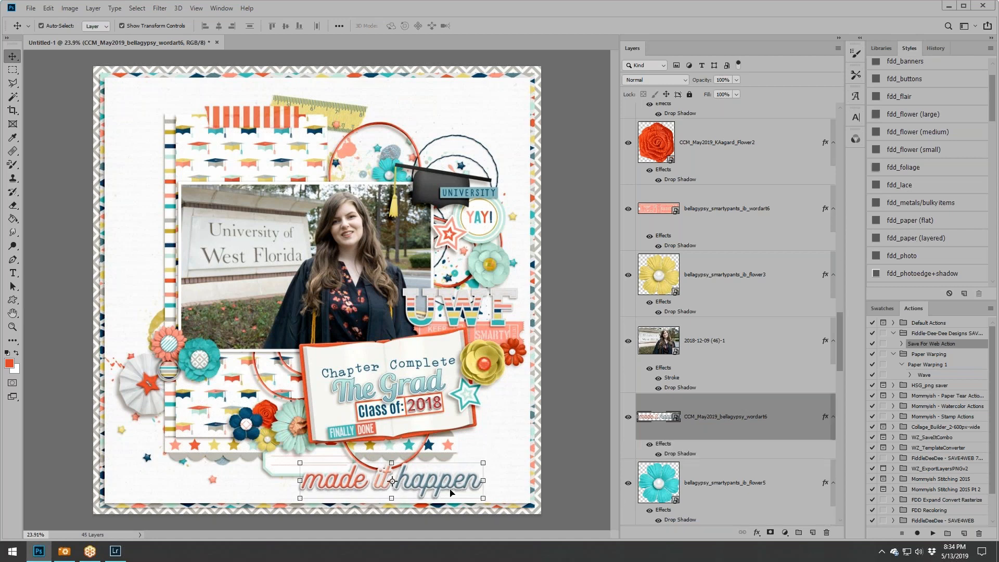
pyautogui.moveTo(484, 463); pyautogui.dragTo(450, 488)
pyautogui.click(378, 25)
# Select the blue paint splatter layer and set the Type tool to the favourite font Traveling _Typewriter at 12 pt.
pyautogui.keyDown('ctrl'); pyautogui.click(135, 212); pyautogui.keyUp('ctrl')
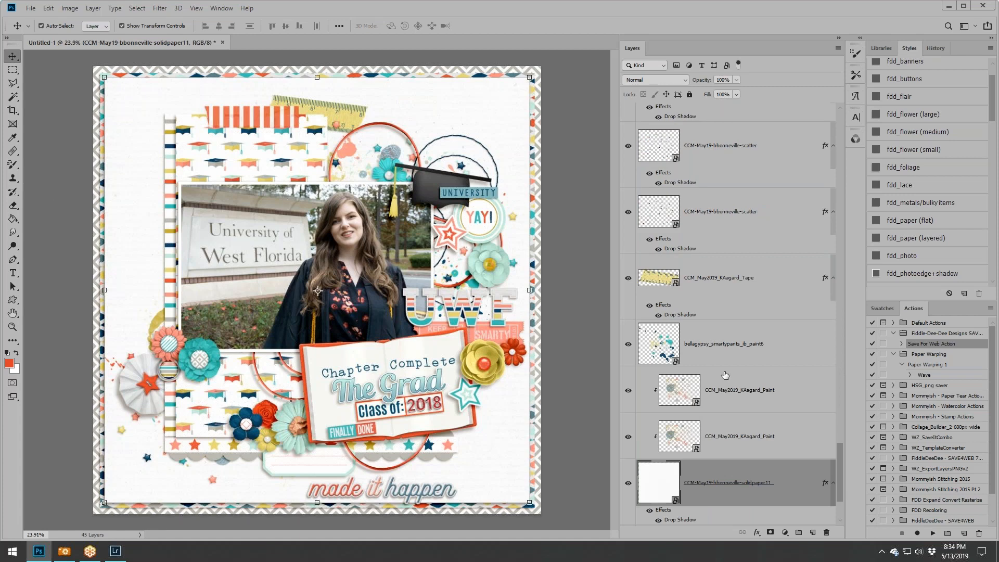
pyautogui.click(670, 334)
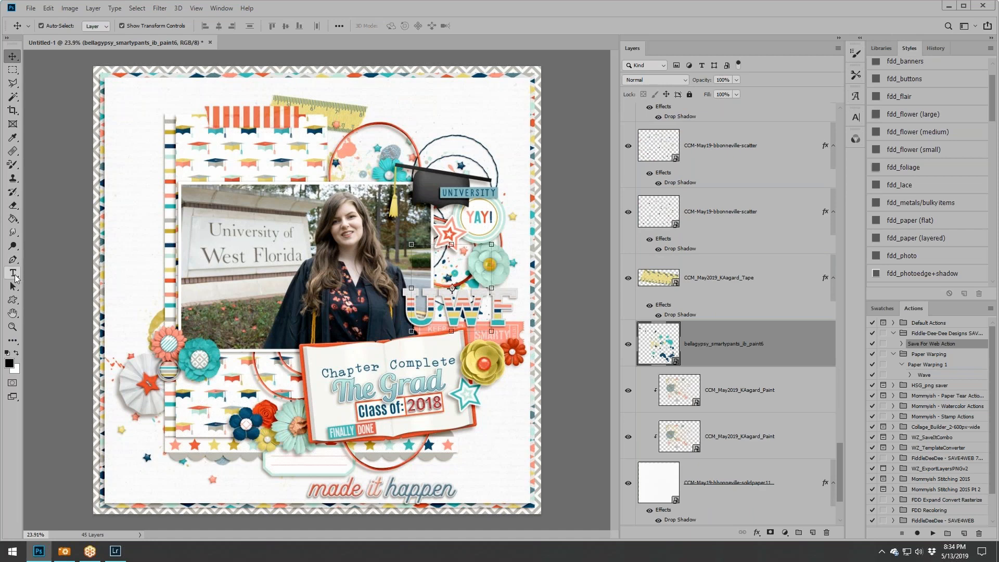
pyautogui.click(13, 273)
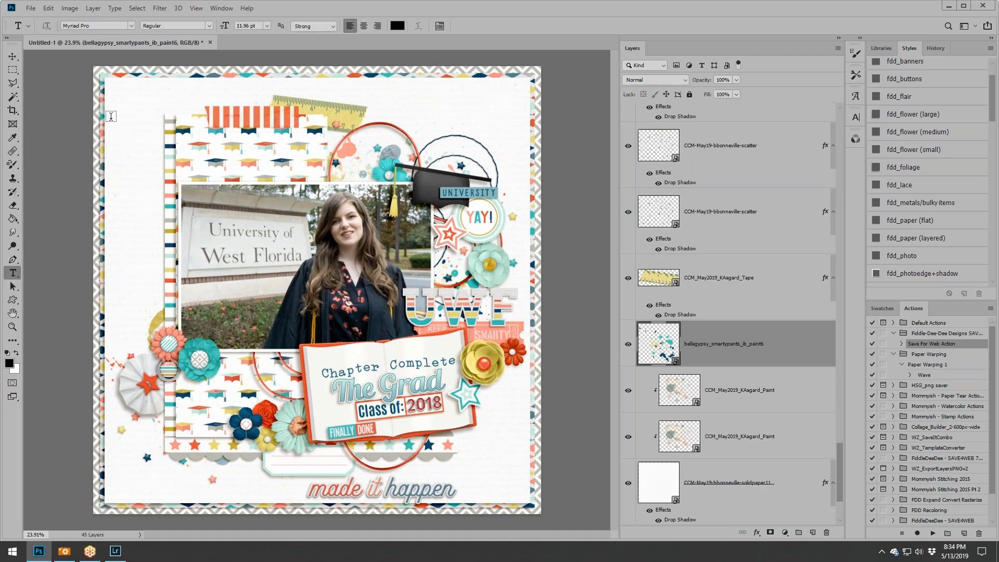
pyautogui.click(131, 26)
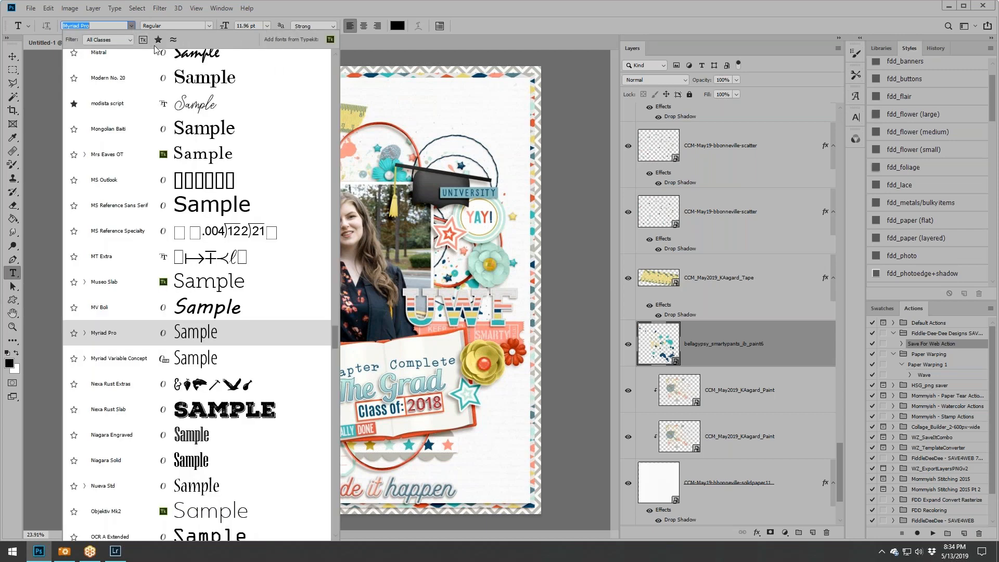
pyautogui.click(158, 40)
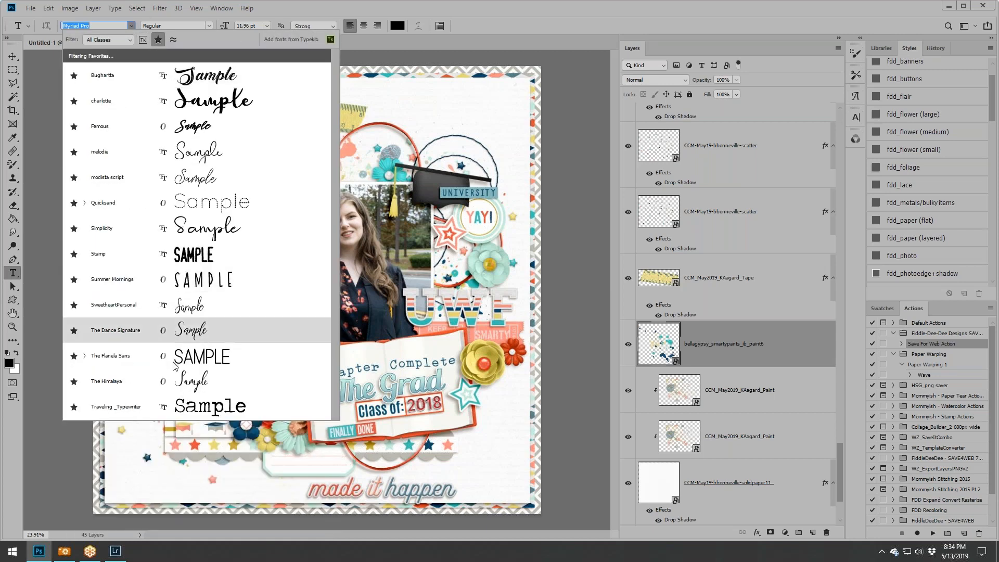
pyautogui.click(183, 401)
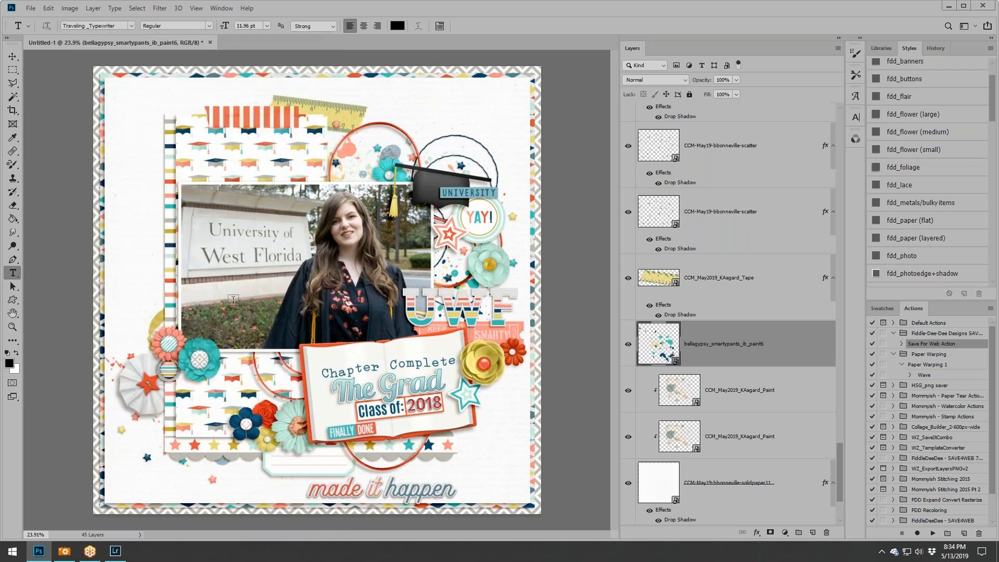
pyautogui.click(266, 25)
pyautogui.click(260, 88)
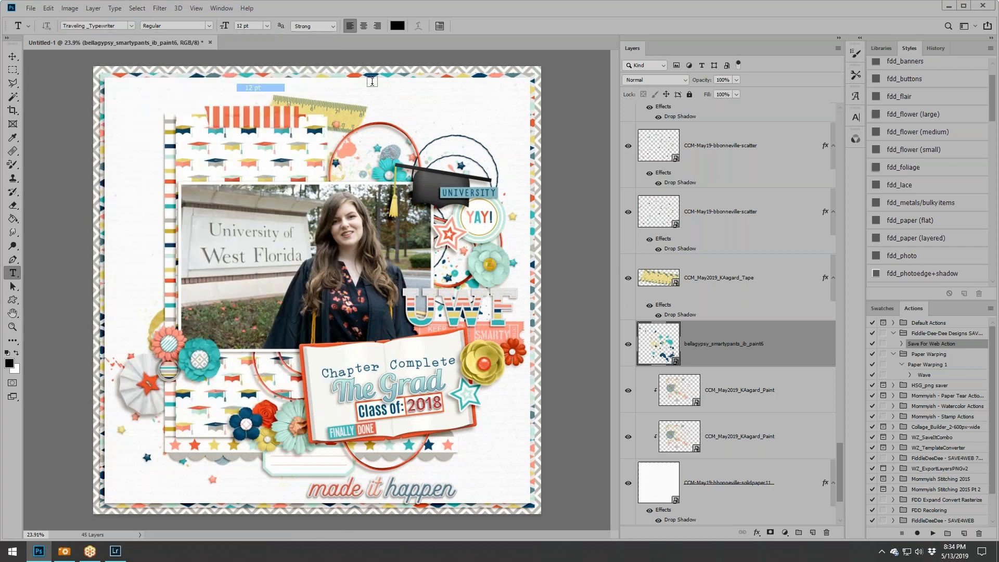
# Set the text leading to 12 pt in the character settings.
pyautogui.click(855, 117)
pyautogui.click(837, 145)
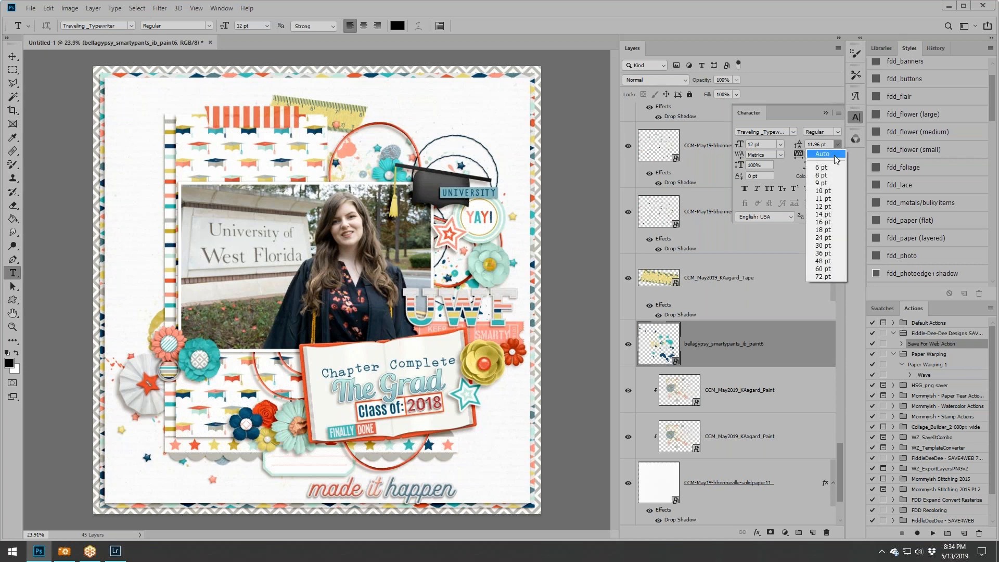
pyautogui.click(828, 207)
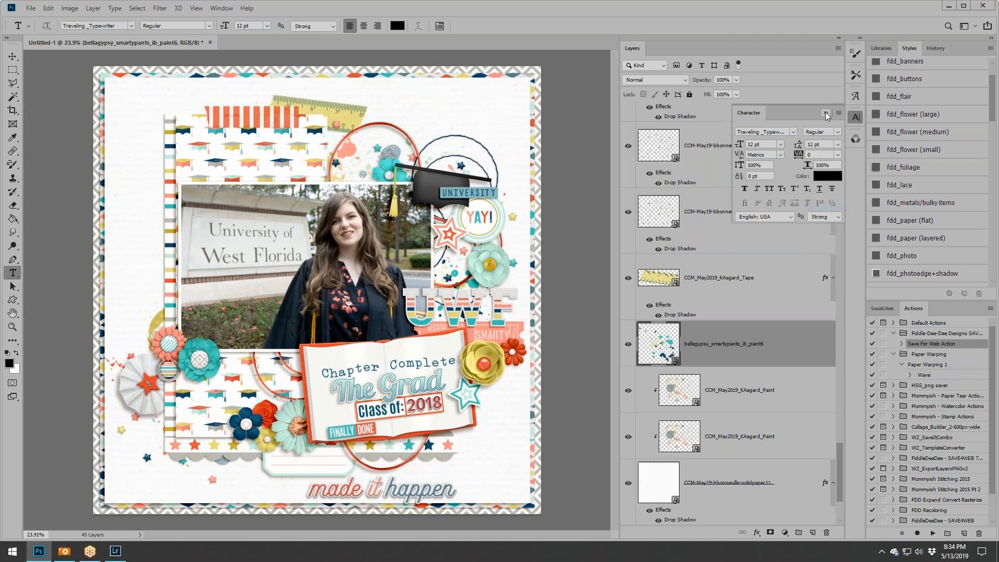
pyautogui.click(856, 117)
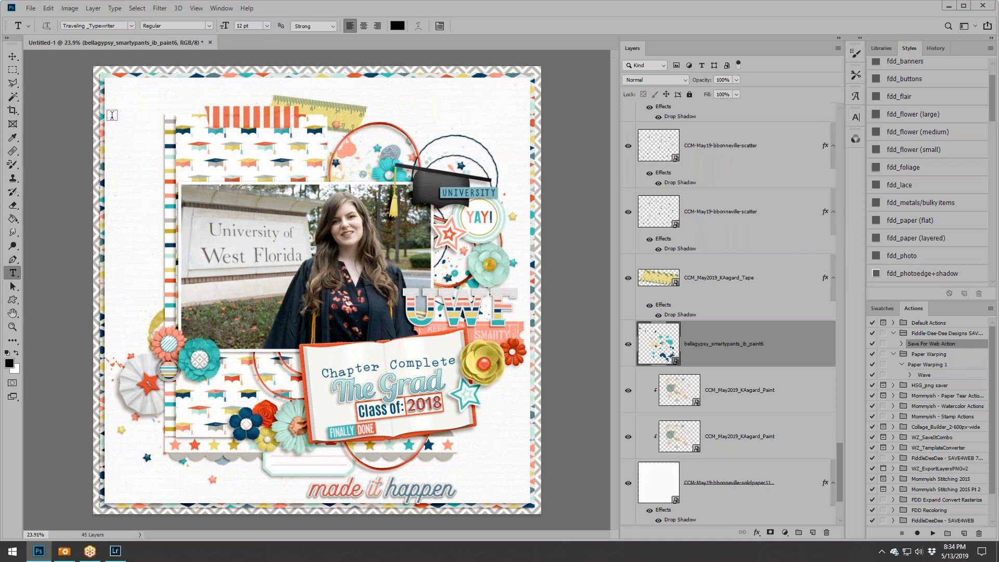
# Fill the blank margin beside the striped paper with a narrow, right-aligned column of placeholder journaling text, set close to the paper's edge.
pyautogui.moveTo(111, 116); pyautogui.dragTo(163, 324)
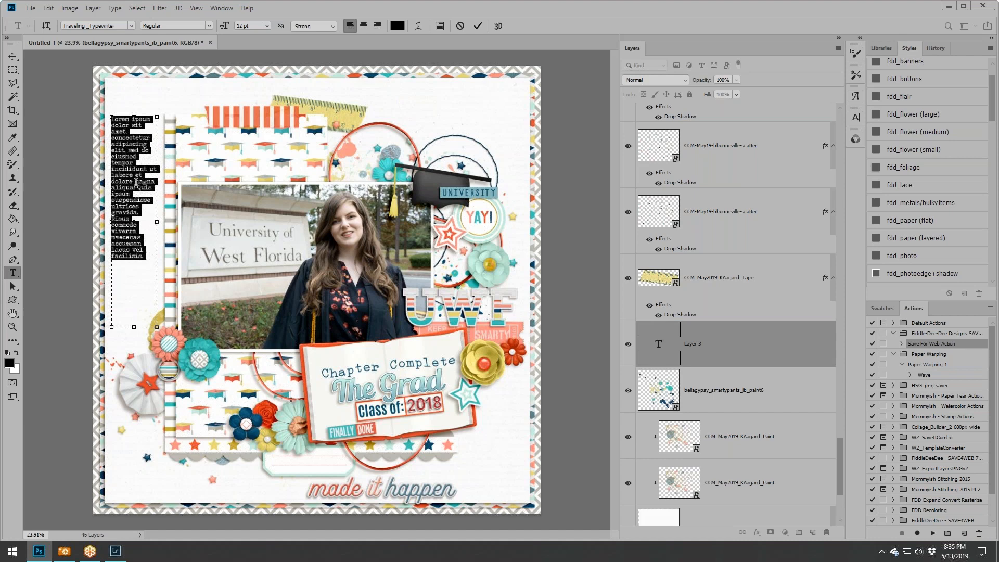
pyautogui.click(478, 27)
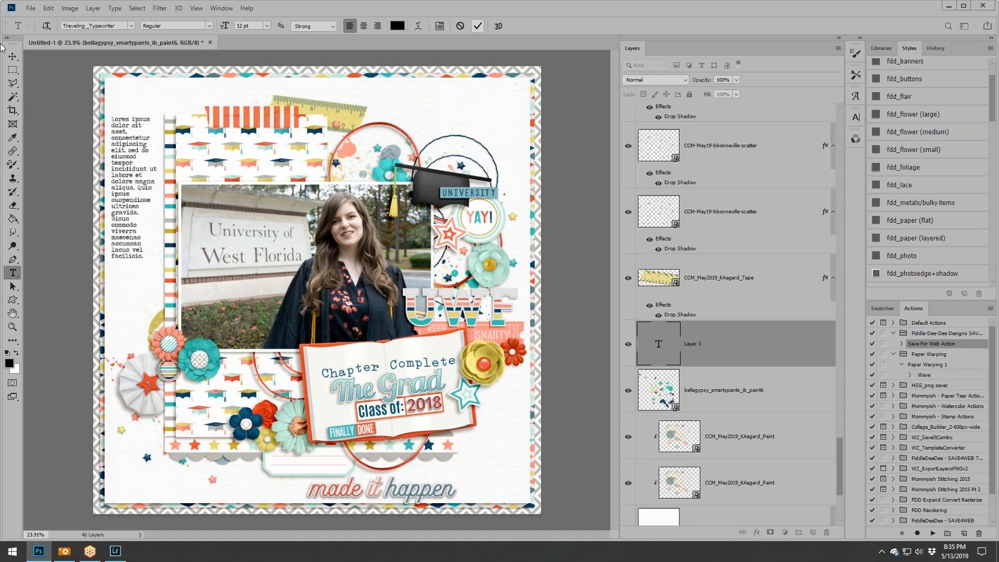
pyautogui.click(127, 160)
pyautogui.hotkey('ctrl', 'a')
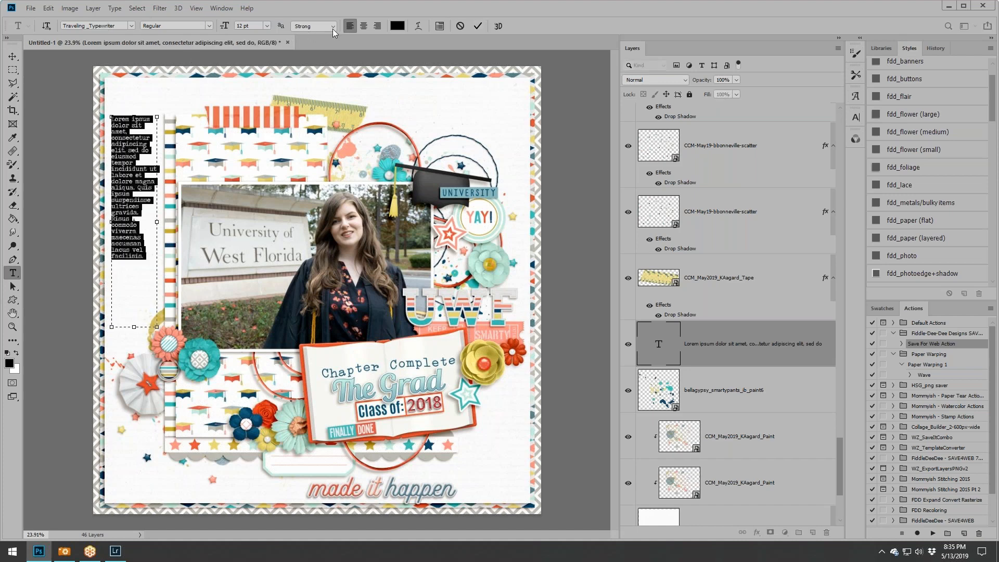
pyautogui.click(377, 28)
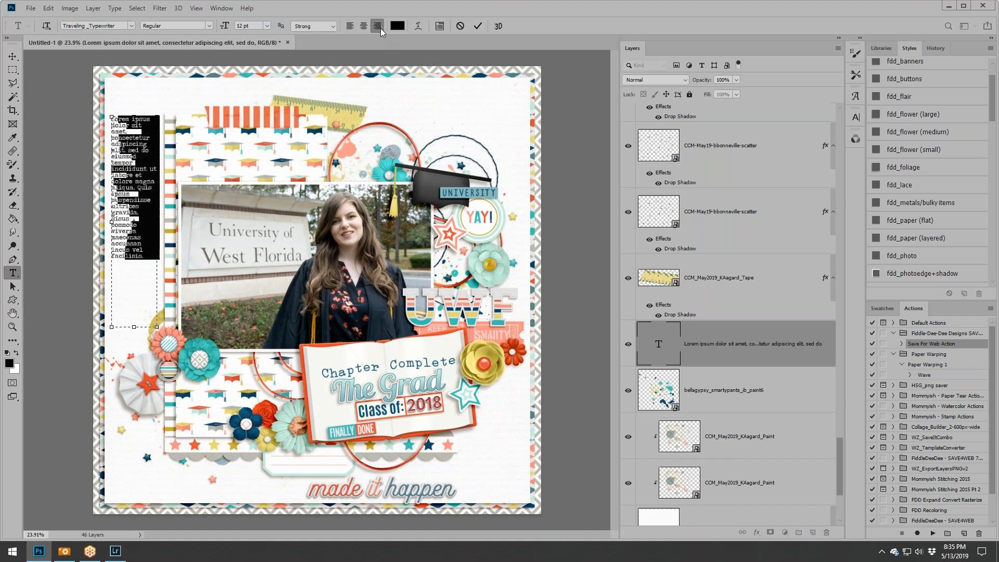
pyautogui.click(476, 25)
pyautogui.press('v')
pyautogui.moveTo(150, 150); pyautogui.dragTo(154, 151)
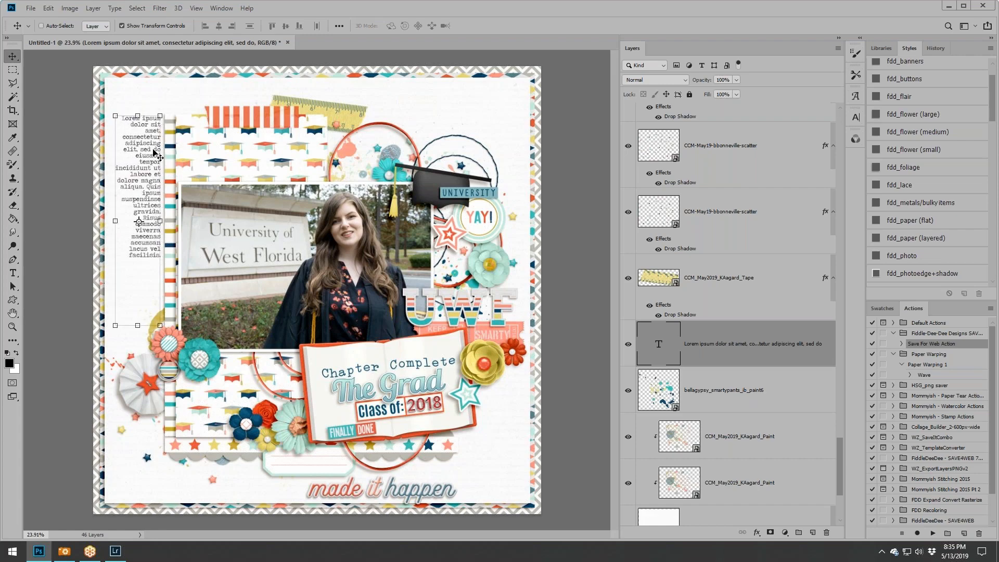
# Add a left-aligned text line on the blank label below the book, reading the graduate's first name followed by ", Age 21".
pyautogui.keyDown('ctrl'); pyautogui.click(309, 460); pyautogui.keyUp('ctrl')
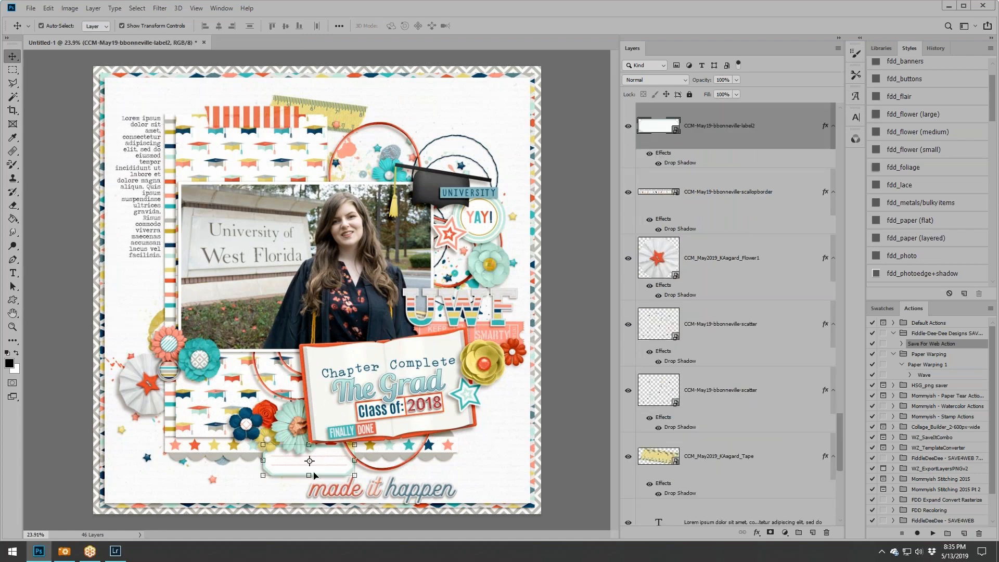
pyautogui.scroll(3, 314, 476)
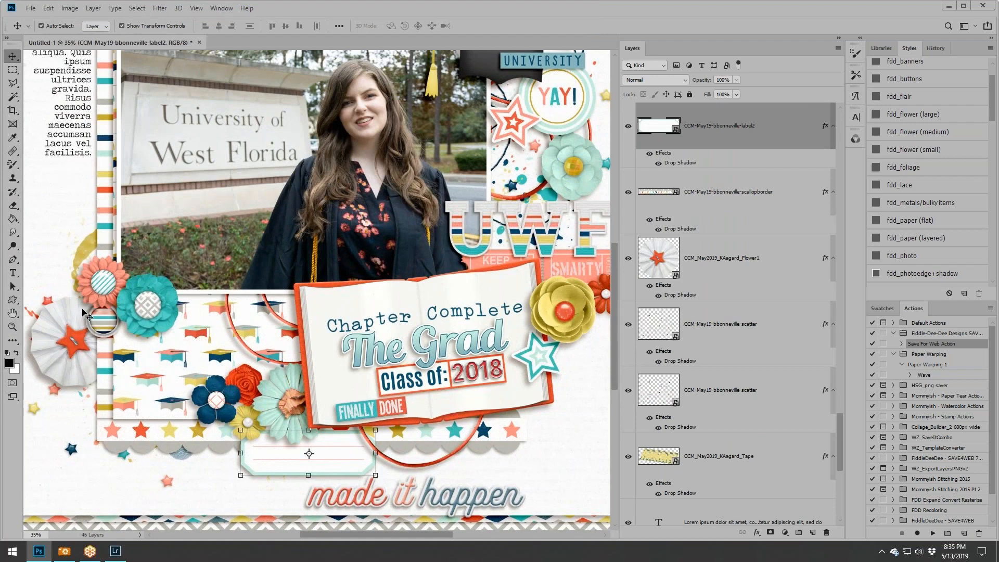
pyautogui.click(13, 273)
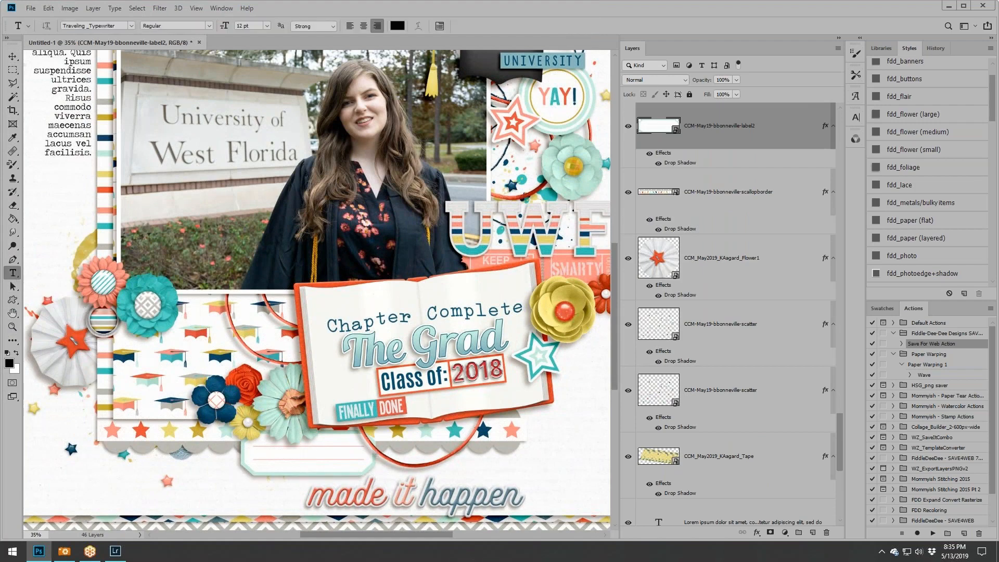
pyautogui.click(258, 453)
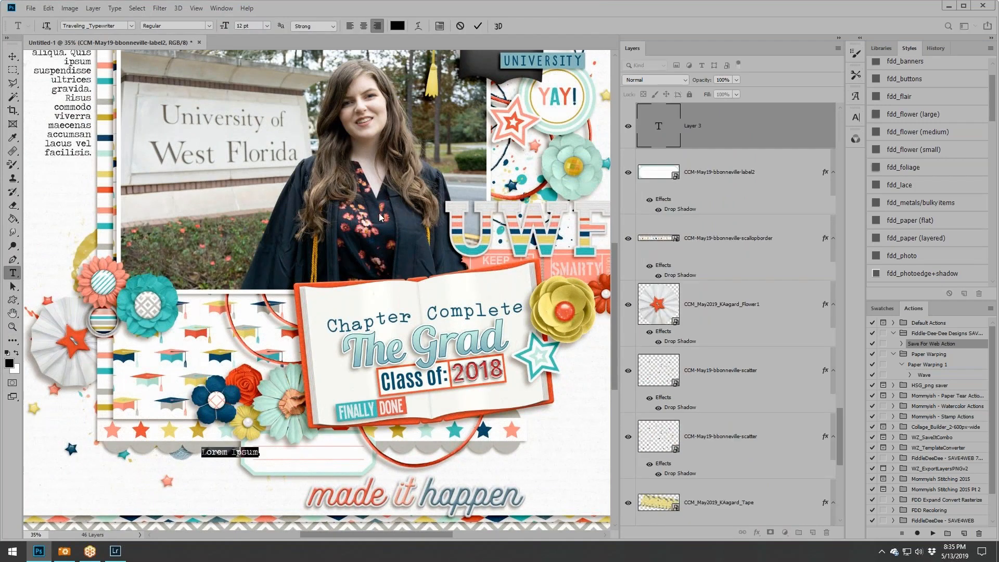
pyautogui.click(350, 25)
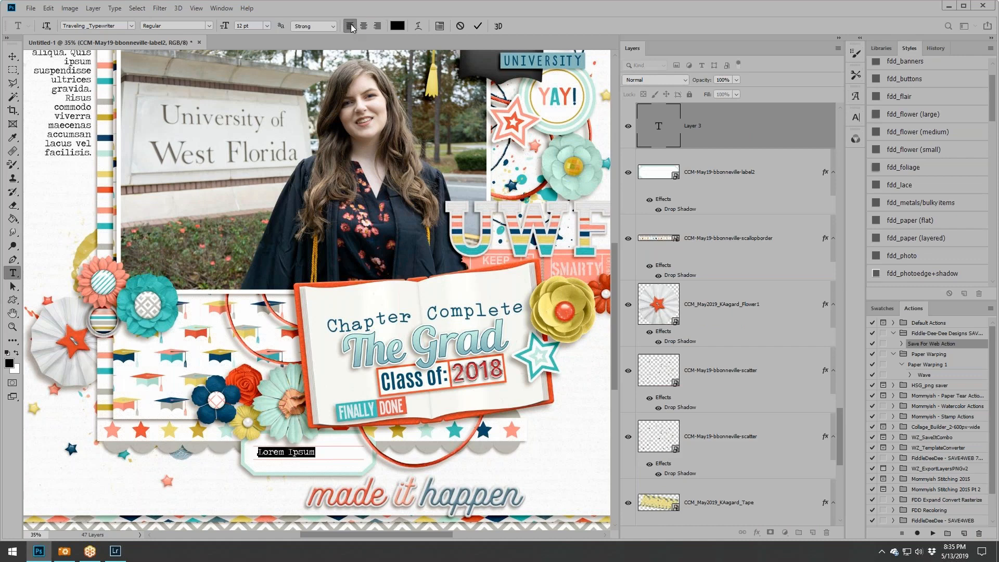
pyautogui.click(311, 452)
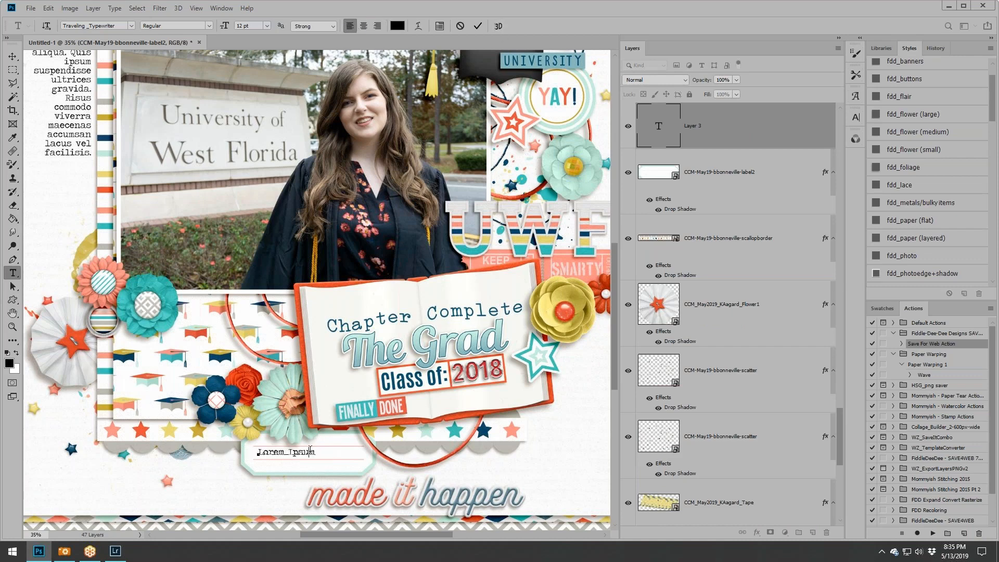
pyautogui.moveTo(313, 450); pyautogui.dragTo(252, 449)
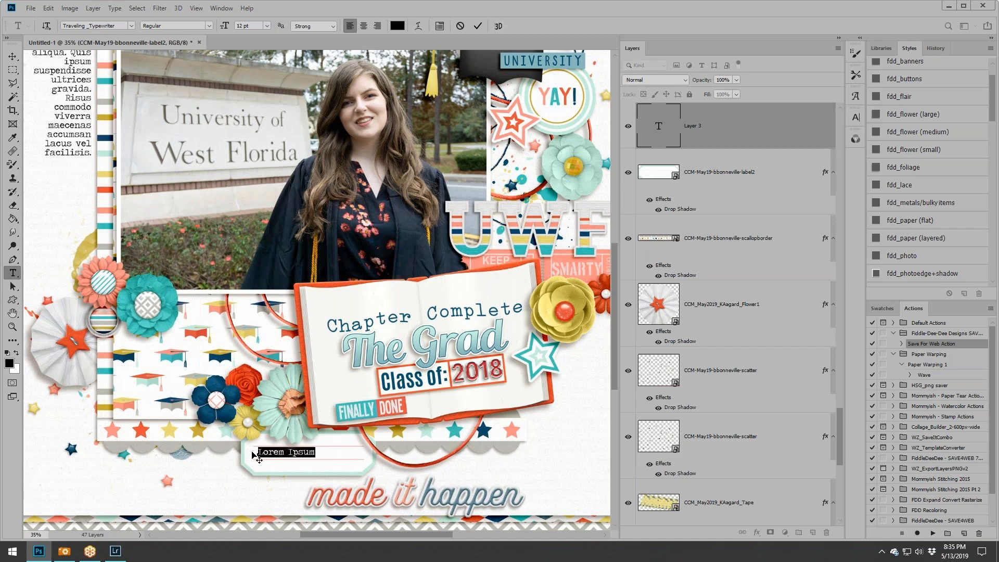
pyautogui.write('1')
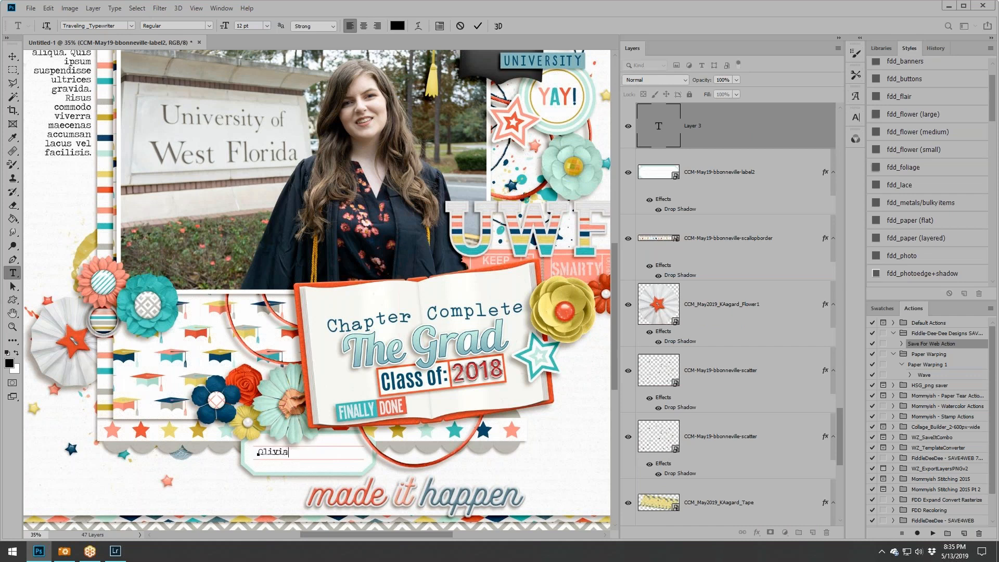
pyautogui.write('livia, Age 21')
pyautogui.click(478, 25)
# Move the name and age text up onto the label's first ruled line, towards the label's far end.
pyautogui.click(12, 56)
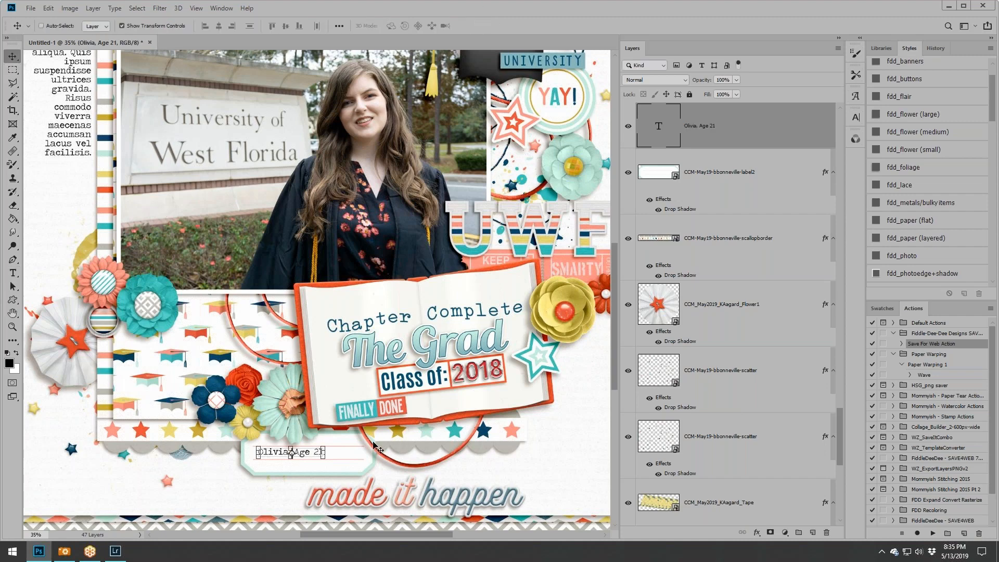
pyautogui.moveTo(319, 453); pyautogui.dragTo(354, 442)
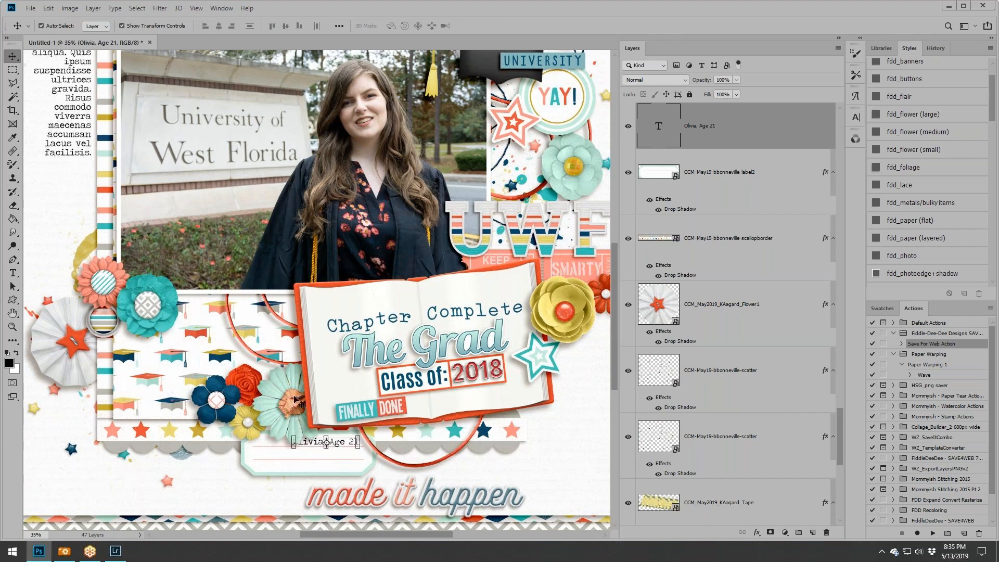
pyautogui.click(293, 370)
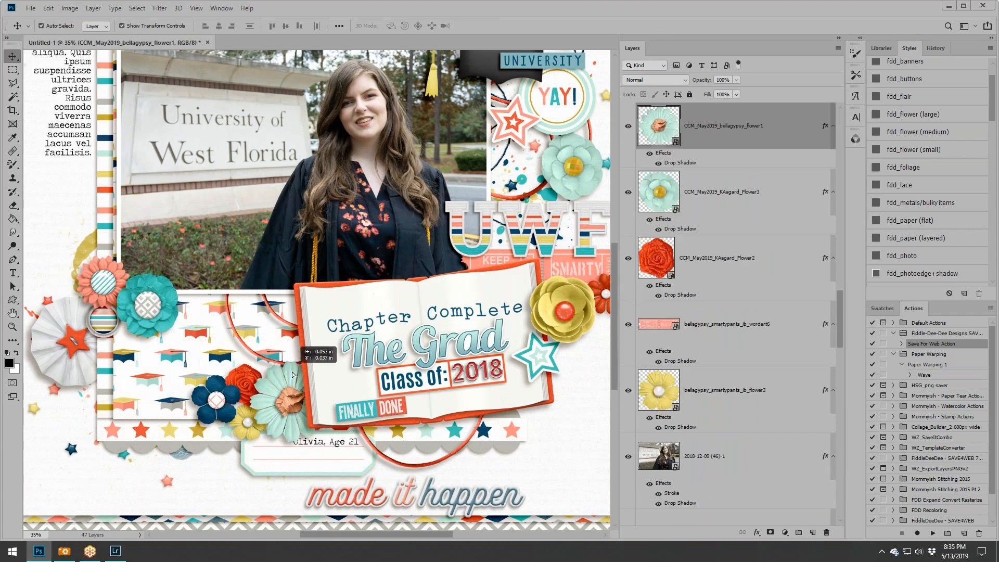
pyautogui.click(357, 442)
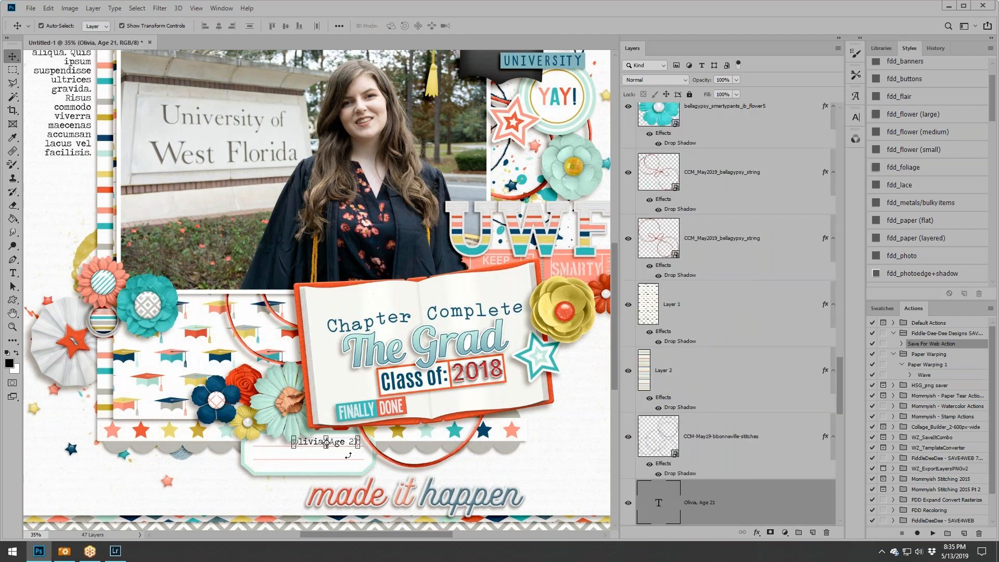
# Add a separate text line reading "Summa Cum Laude" just below the name and age text.
pyautogui.click(13, 272)
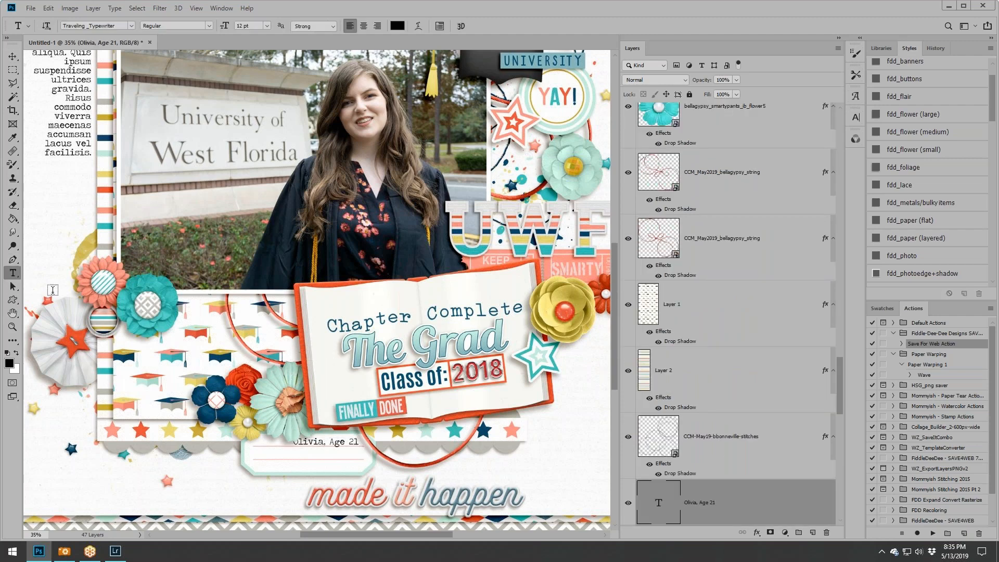
pyautogui.click(357, 454)
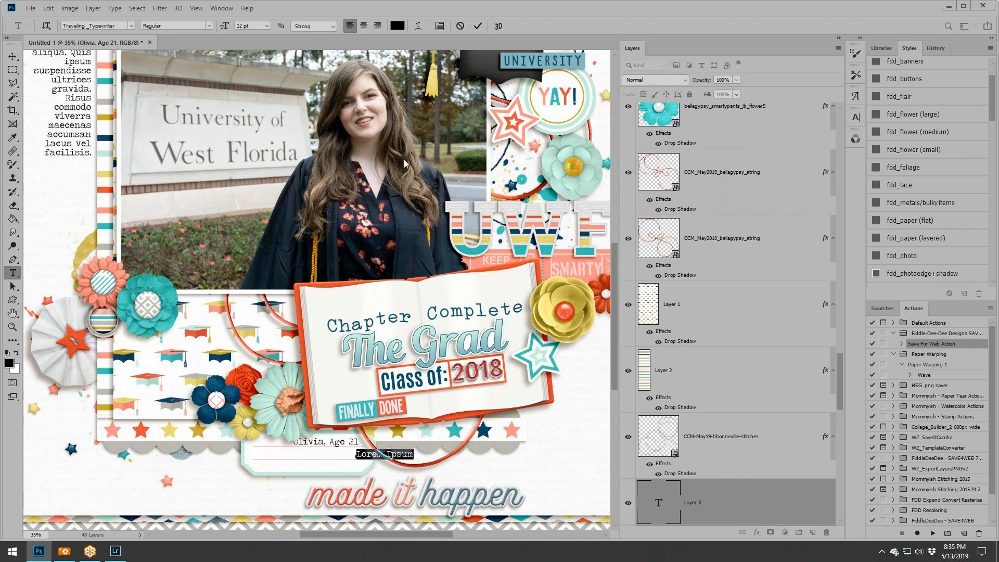
pyautogui.click(479, 26)
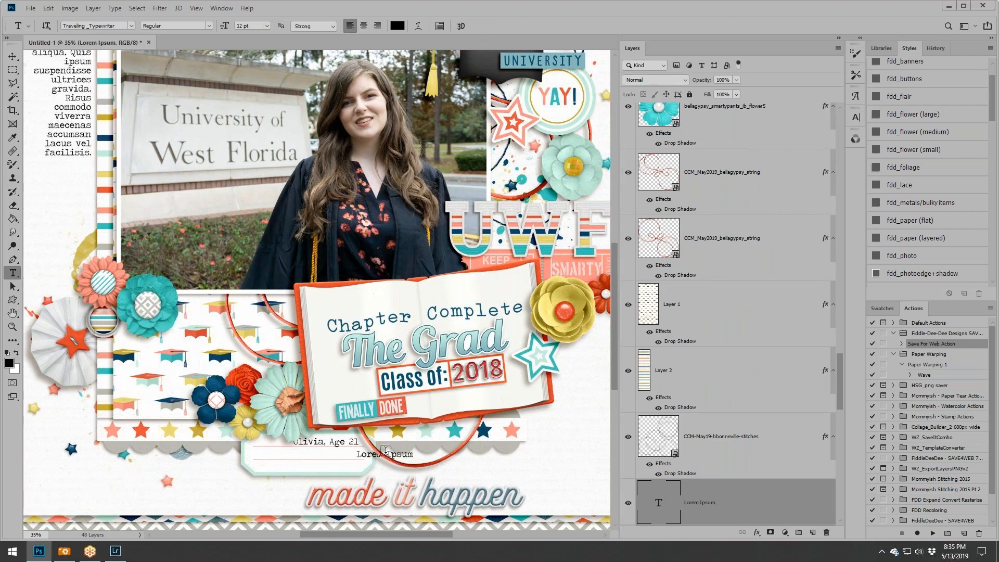
pyautogui.click(415, 454)
pyautogui.moveTo(415, 453); pyautogui.dragTo(293, 452)
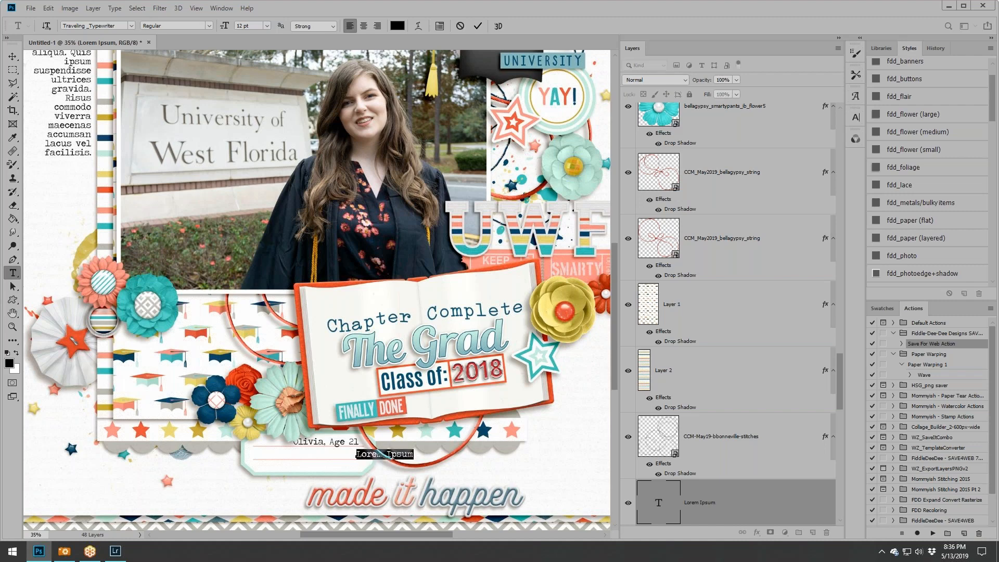
pyautogui.write('Summa Cum Laude')
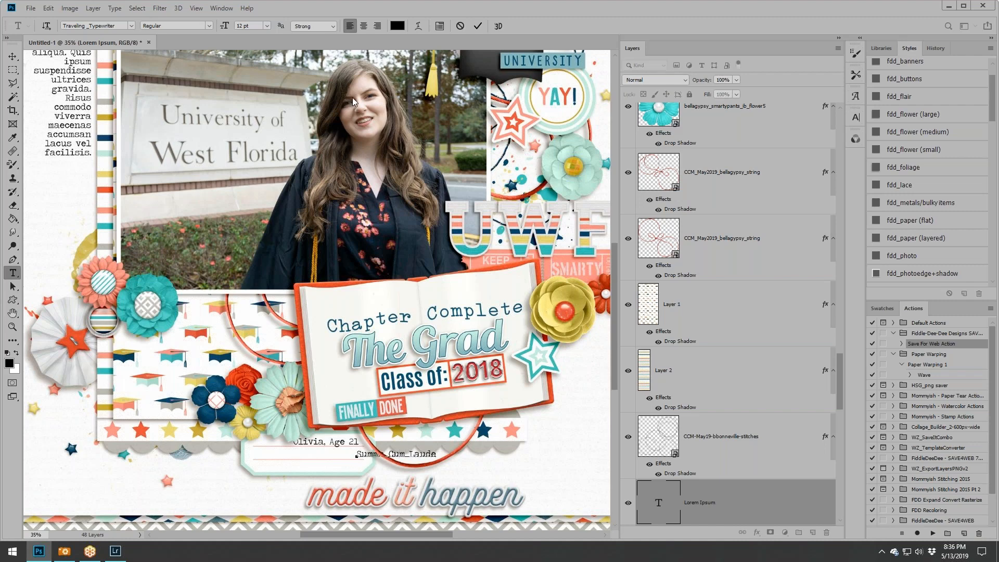
pyautogui.click(477, 26)
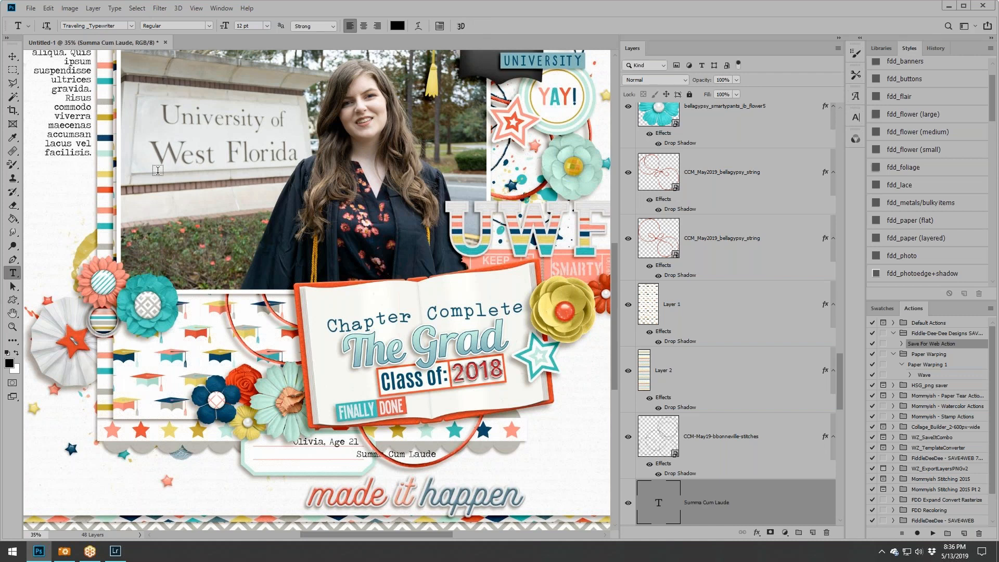
# Move the navy blue flower from the flower cluster down onto the near end of the label.
pyautogui.click(12, 56)
pyautogui.moveTo(233, 385); pyautogui.dragTo(247, 457)
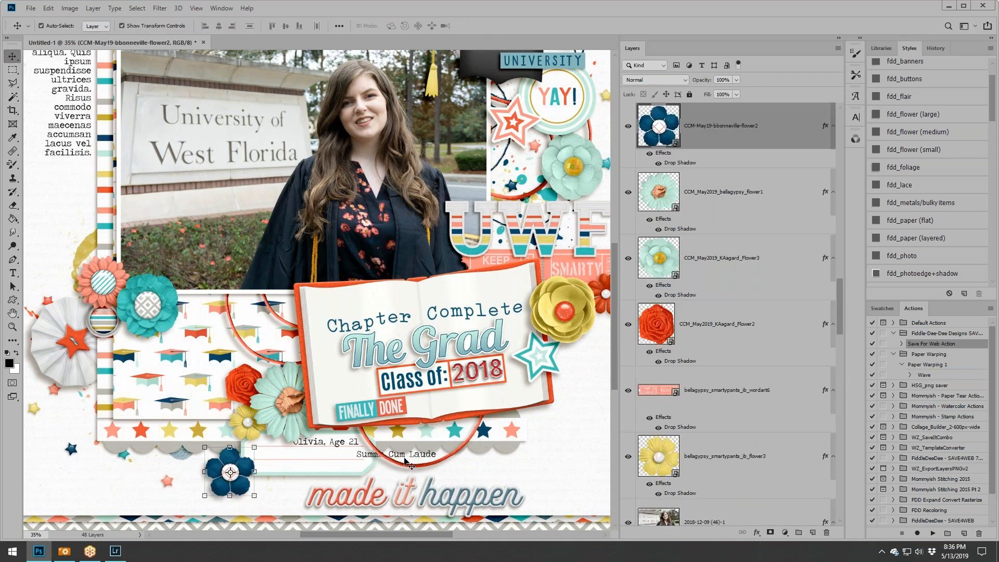
# Switch to Lightroom Classic and look through the 2018-12-09 folder, from the university sign shots to the monument photos and close portraits.
pyautogui.click(115, 551)
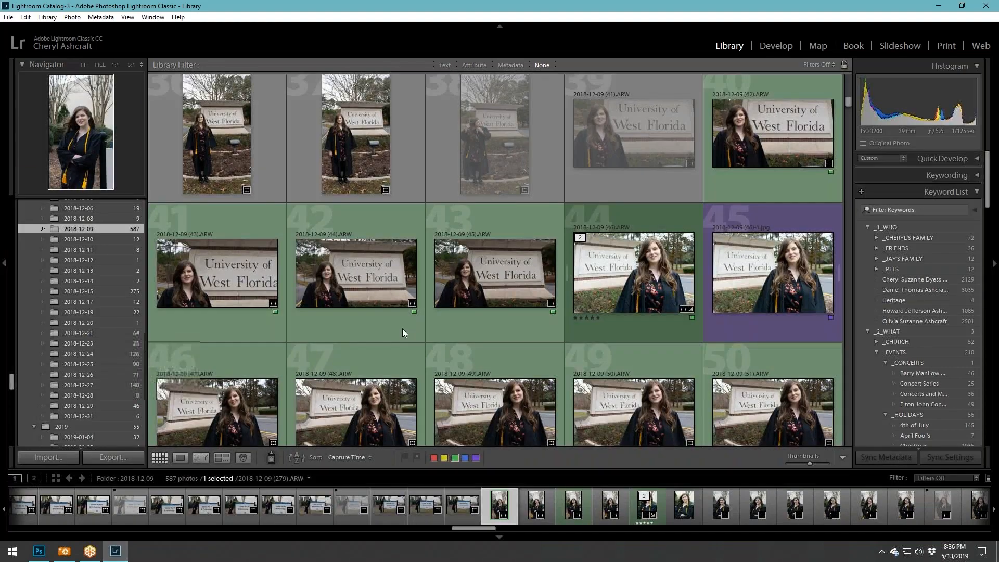
pyautogui.scroll(10, 402, 333)
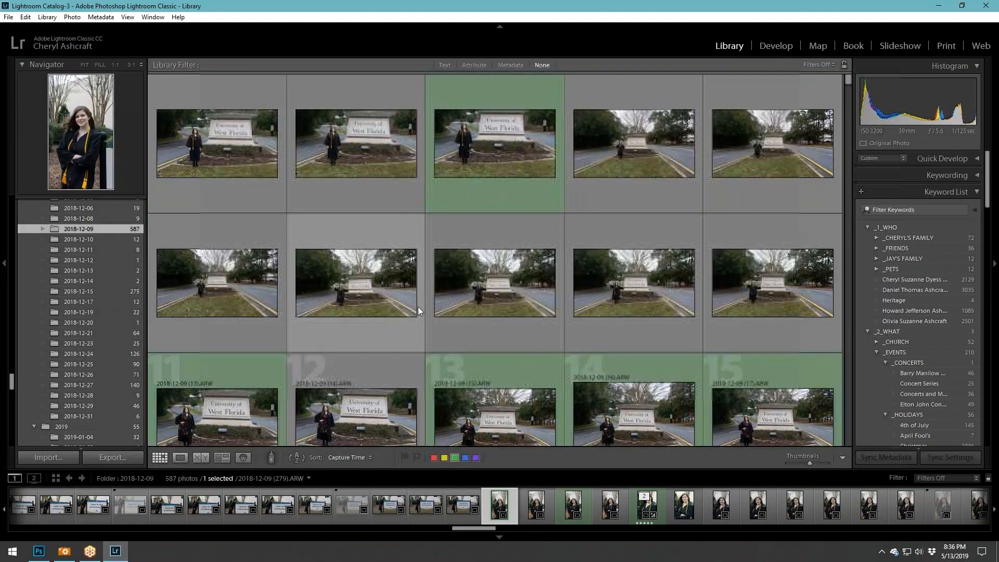
pyautogui.scroll(-20, 417, 307)
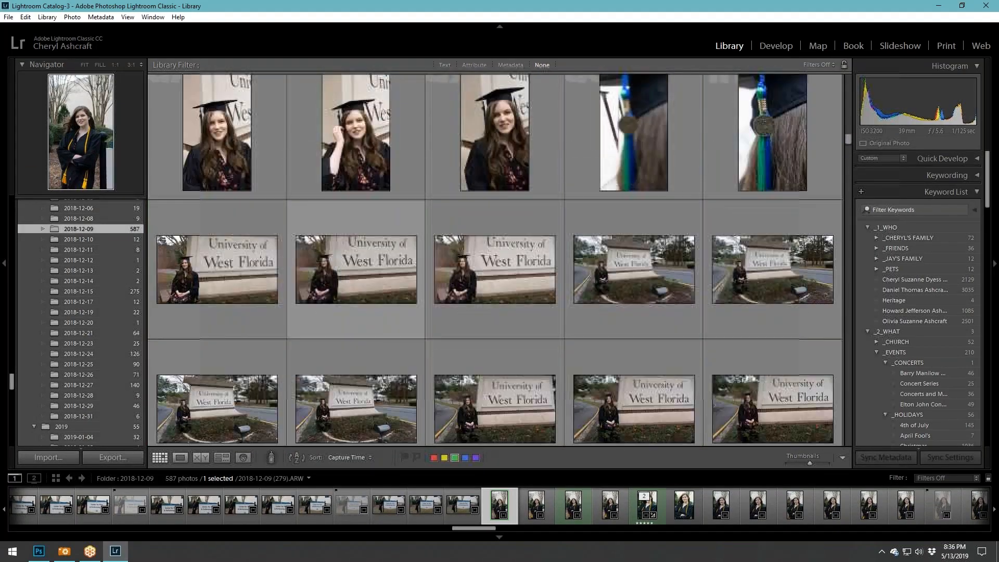
pyautogui.scroll(-10, 417, 307)
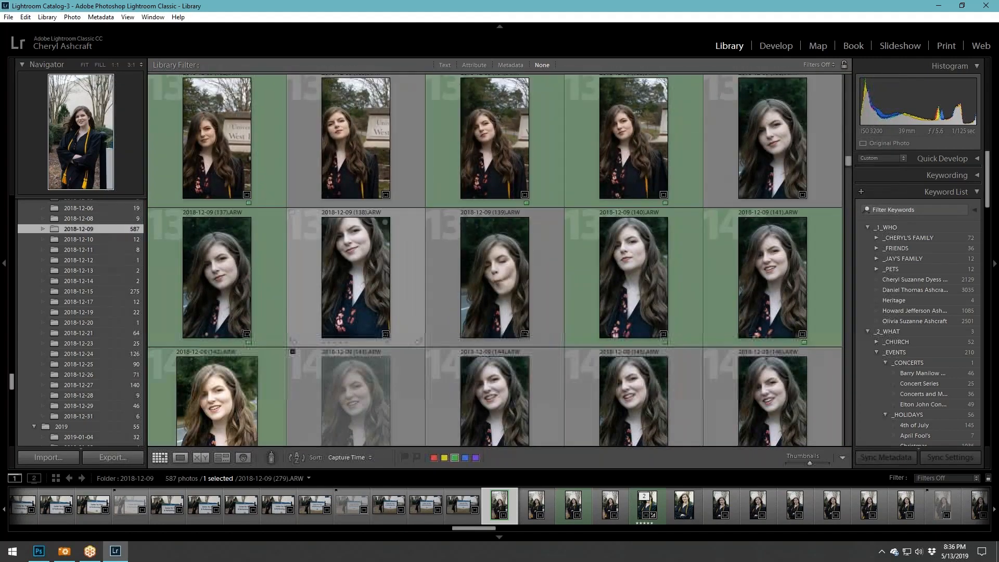
pyautogui.scroll(-8, 418, 307)
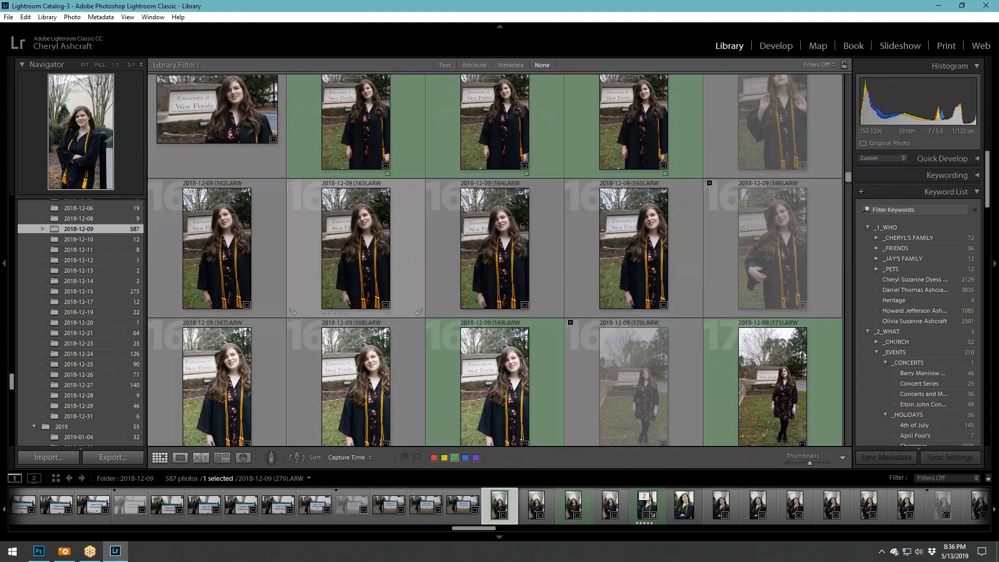
pyautogui.scroll(-5, 418, 307)
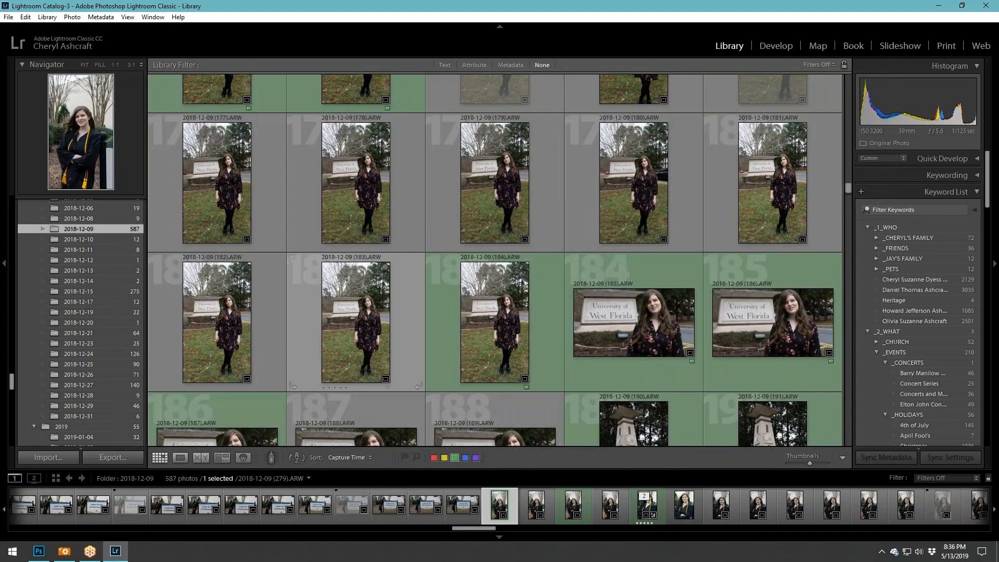
pyautogui.scroll(-2, 429, 287)
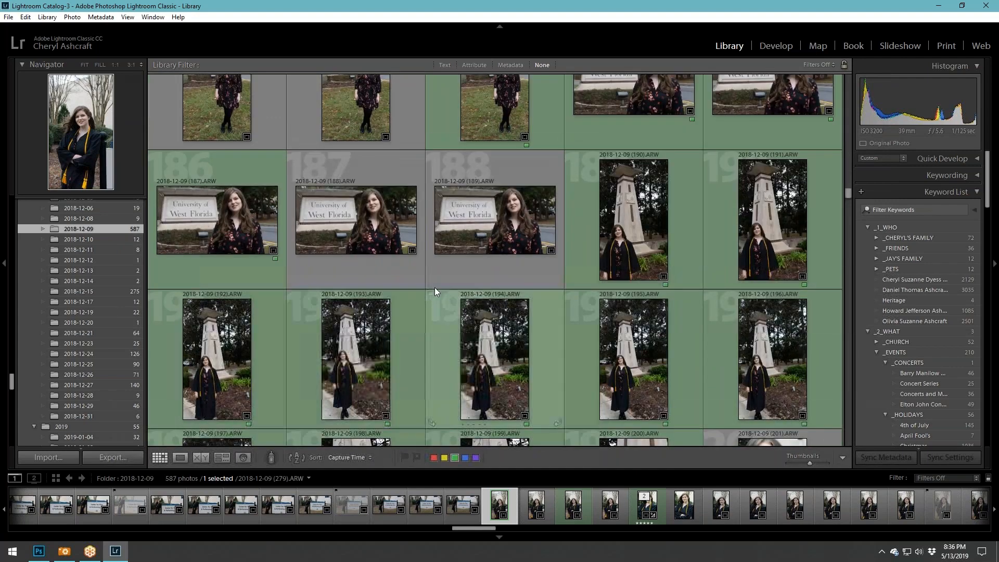
pyautogui.scroll(-5, 429, 285)
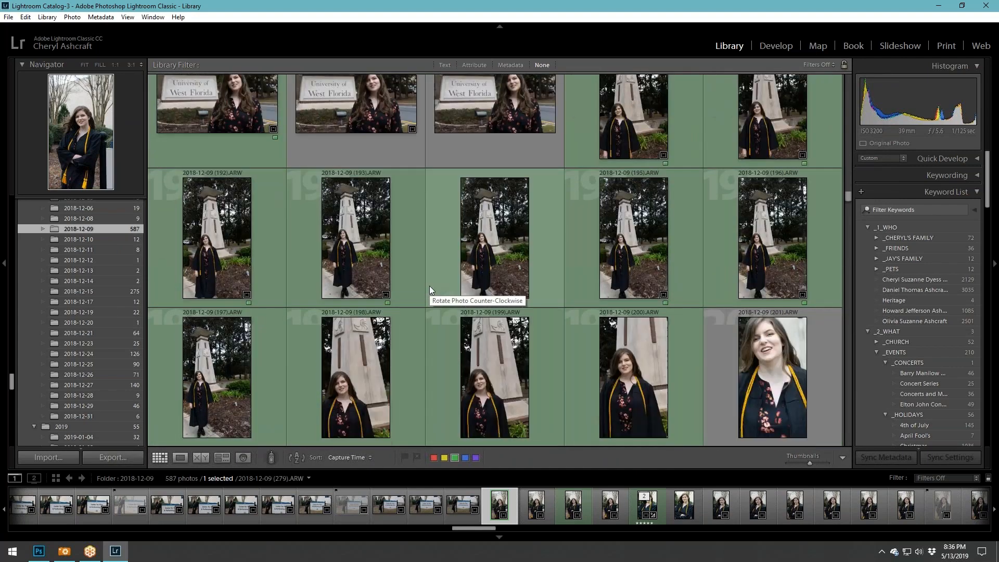
pyautogui.scroll(-5, 429, 285)
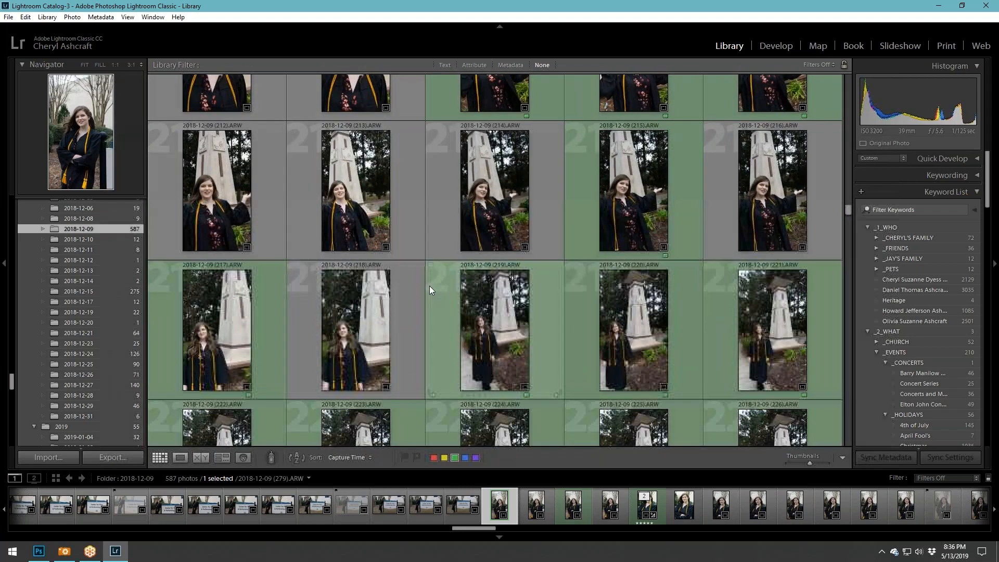
pyautogui.scroll(-1, 430, 290)
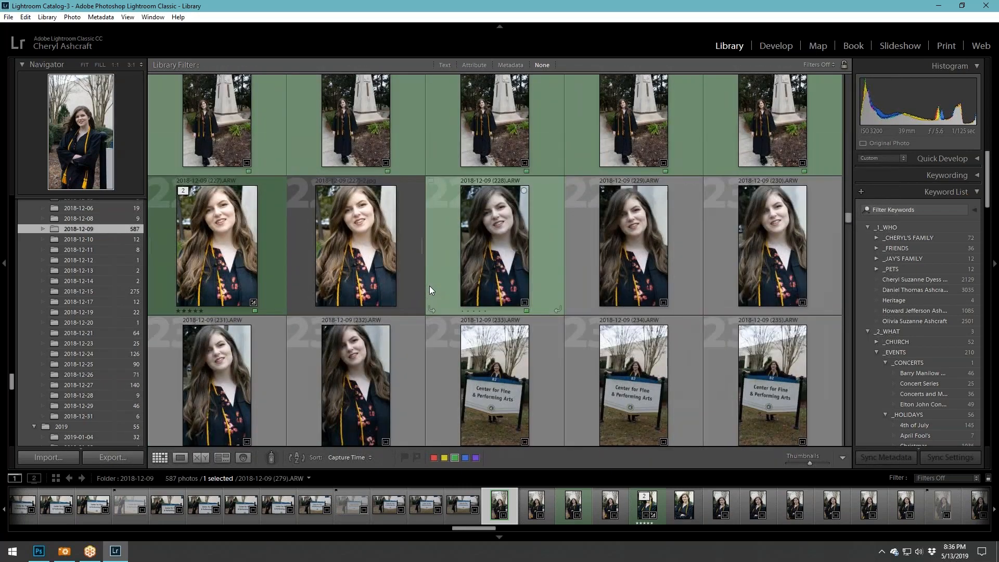
pyautogui.scroll(-3, 429, 289)
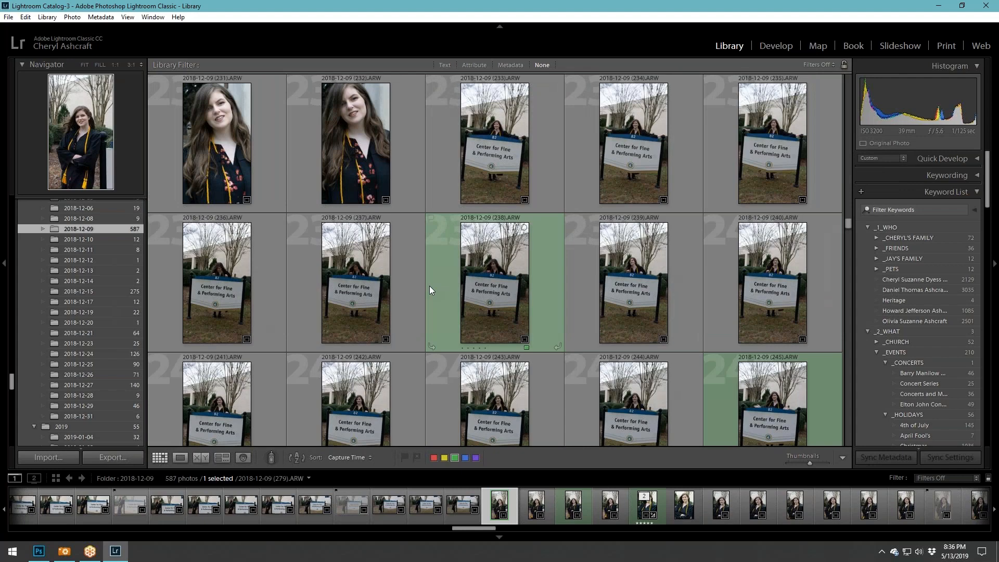
pyautogui.scroll(-3, 429, 287)
pyautogui.scroll(-4, 429, 286)
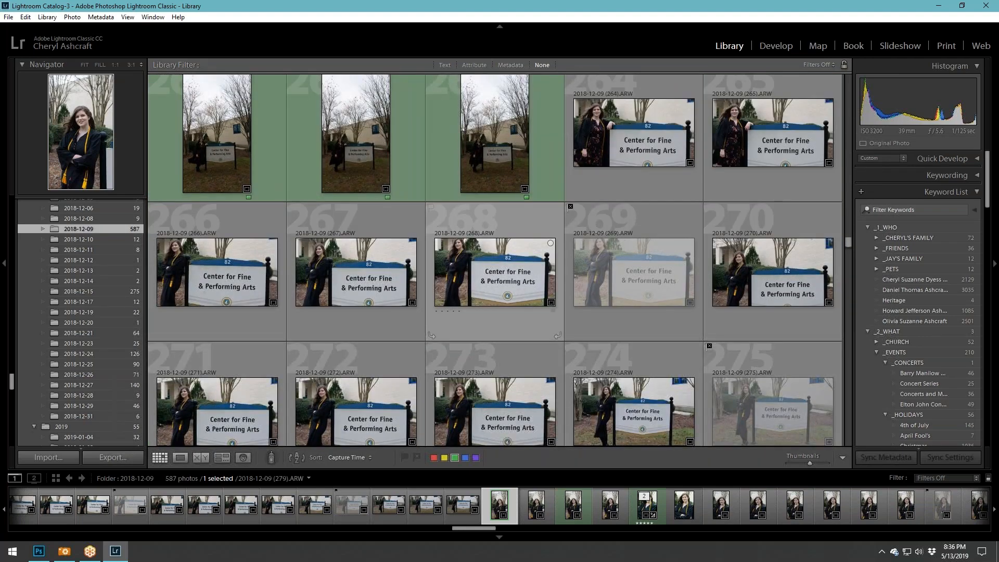
pyautogui.scroll(-2, 429, 285)
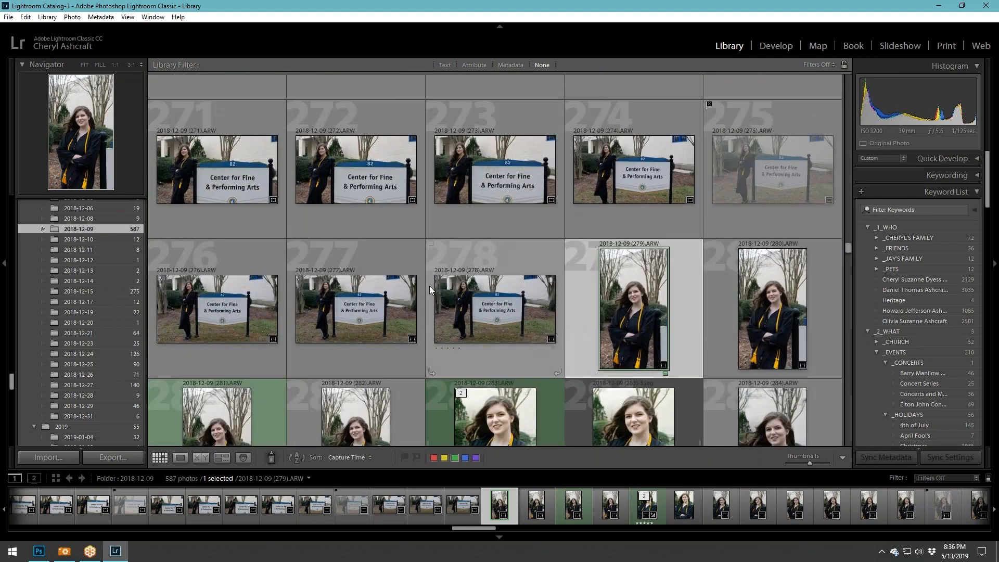
pyautogui.scroll(-2, 429, 286)
pyautogui.scroll(1, 429, 286)
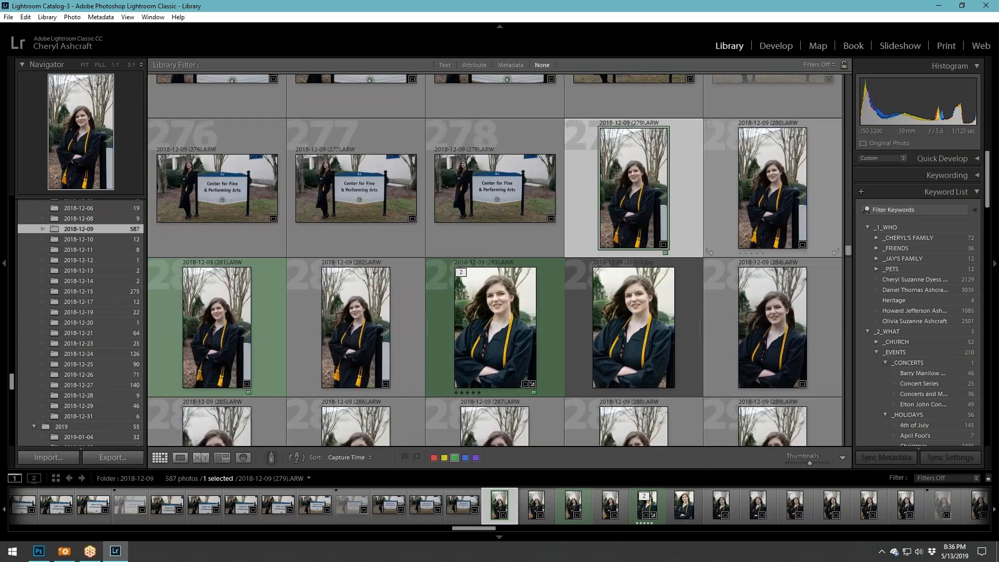
pyautogui.doubleClick(554, 305)
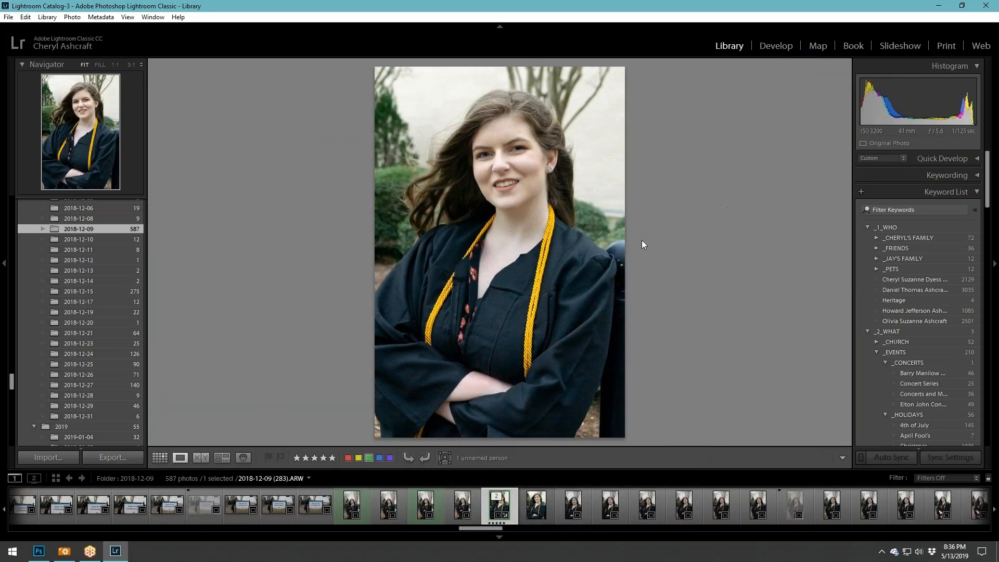
pyautogui.click(155, 458)
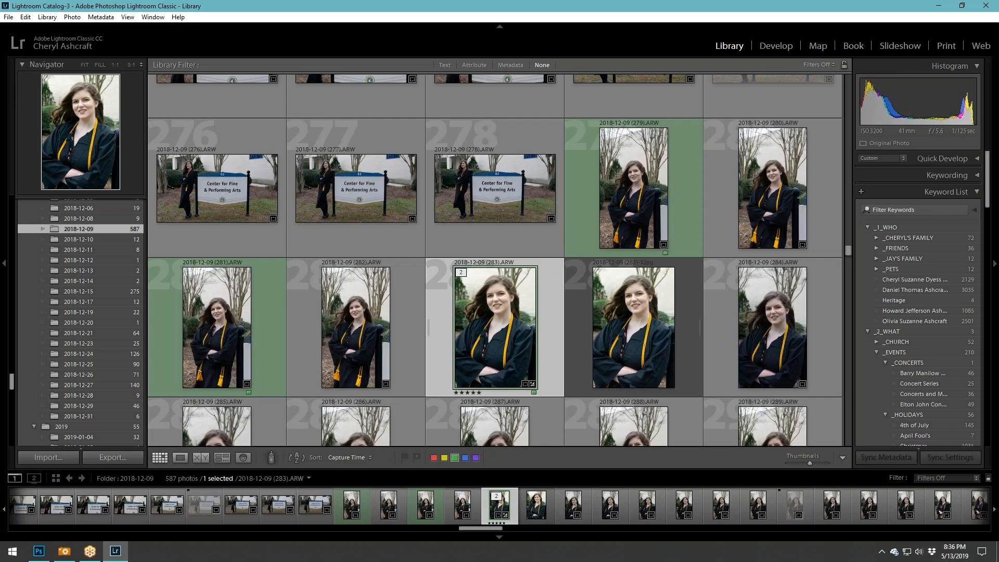
pyautogui.scroll(-3, 564, 351)
pyautogui.scroll(5, 603, 401)
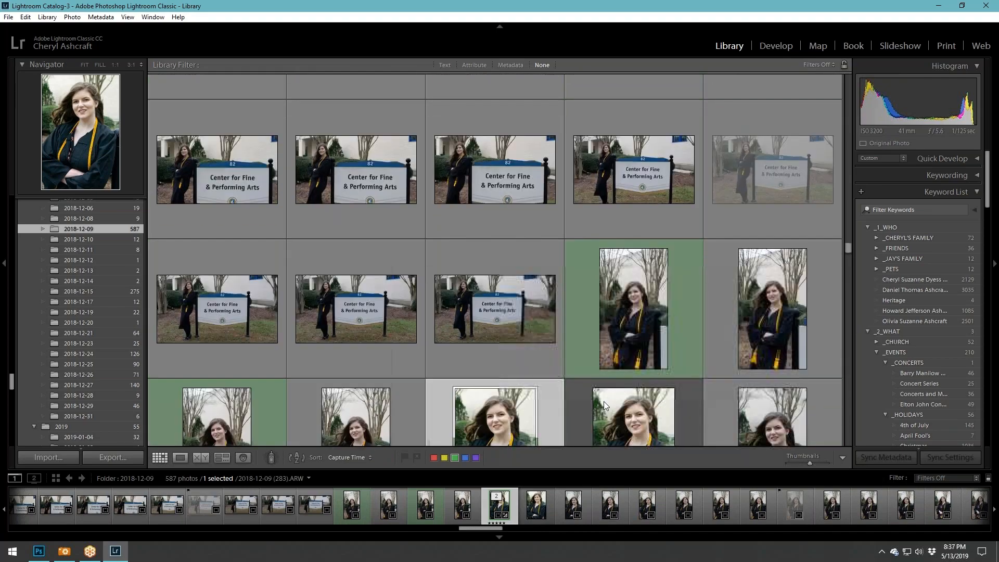
pyautogui.scroll(2, 603, 401)
pyautogui.scroll(-5, 604, 401)
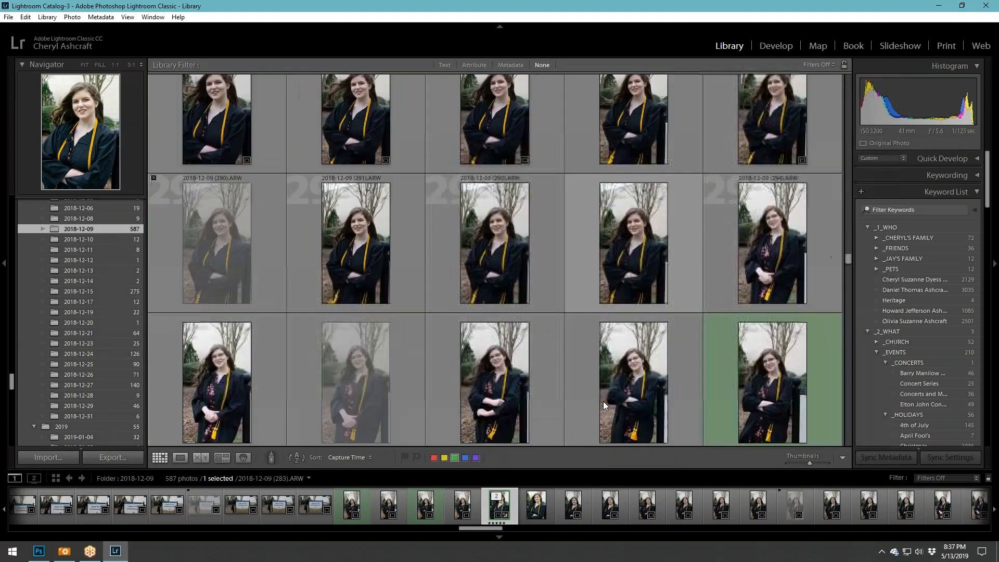
pyautogui.scroll(-2, 603, 401)
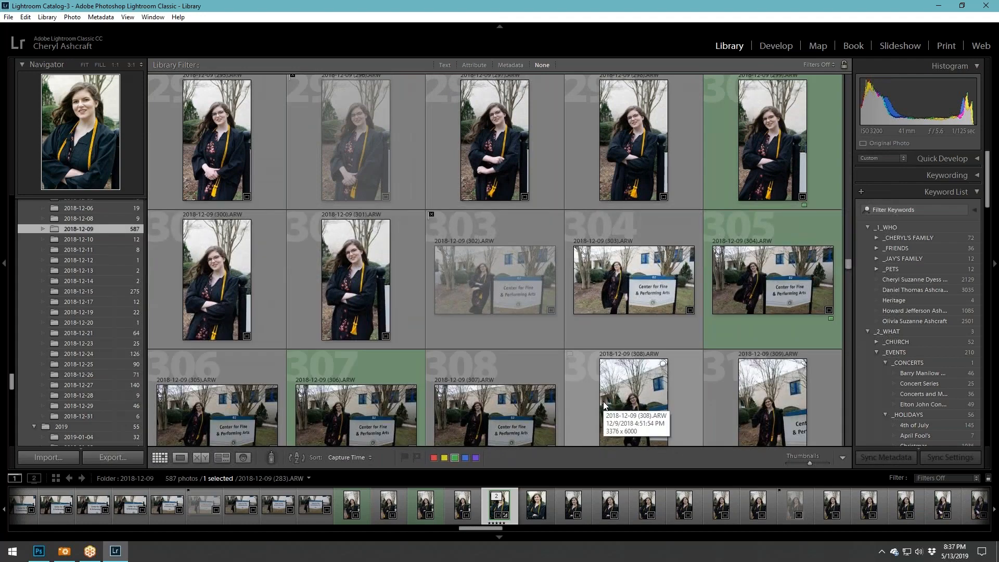
pyautogui.doubleClick(829, 173)
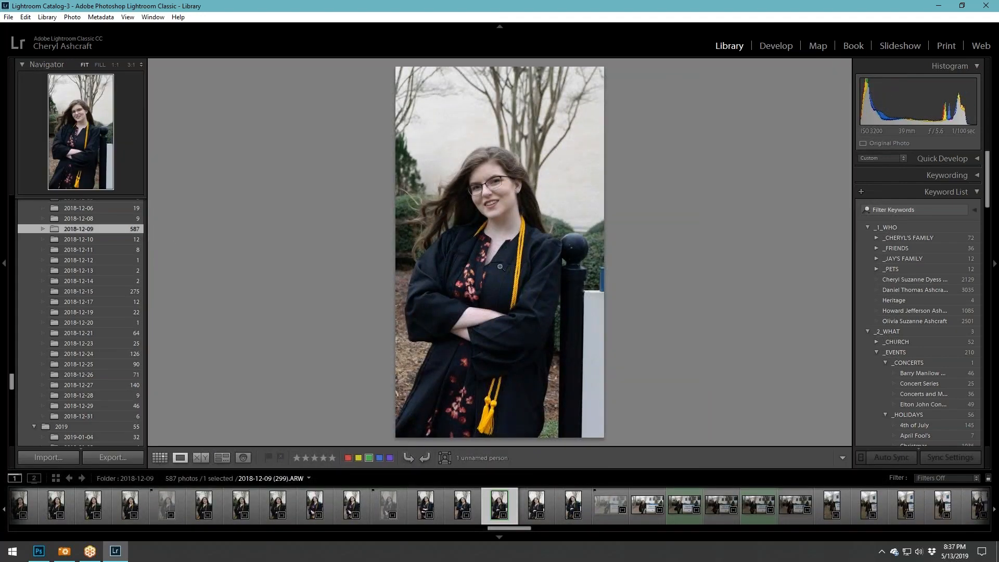
pyautogui.click(160, 458)
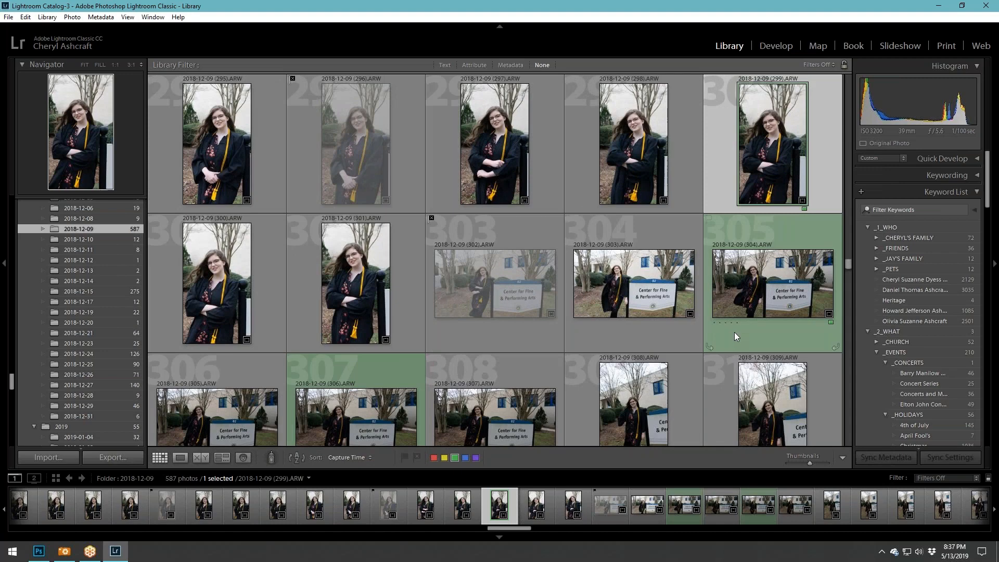
pyautogui.doubleClick(735, 332)
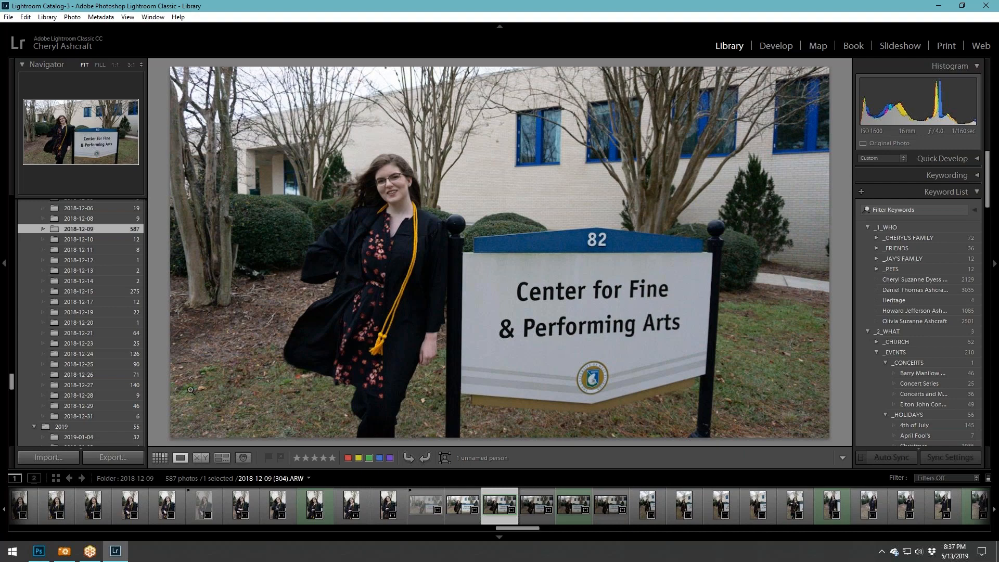
pyautogui.click(160, 458)
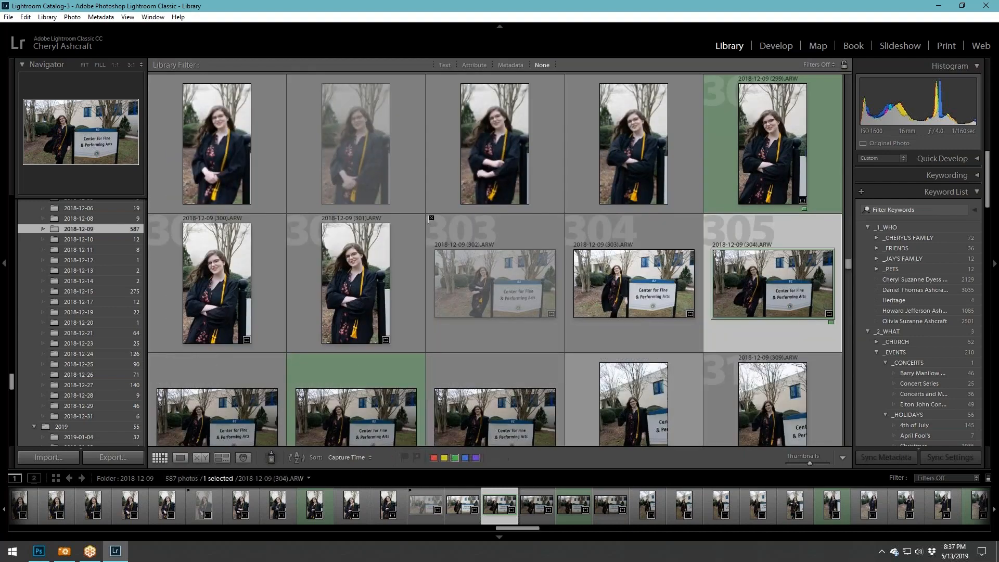
pyautogui.scroll(-5, 619, 366)
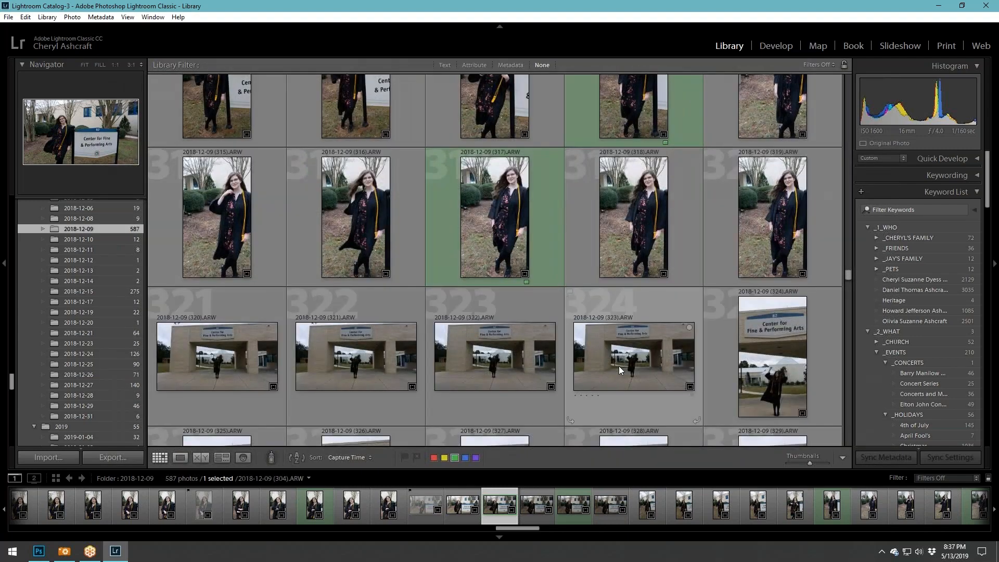
pyautogui.doubleClick(207, 375)
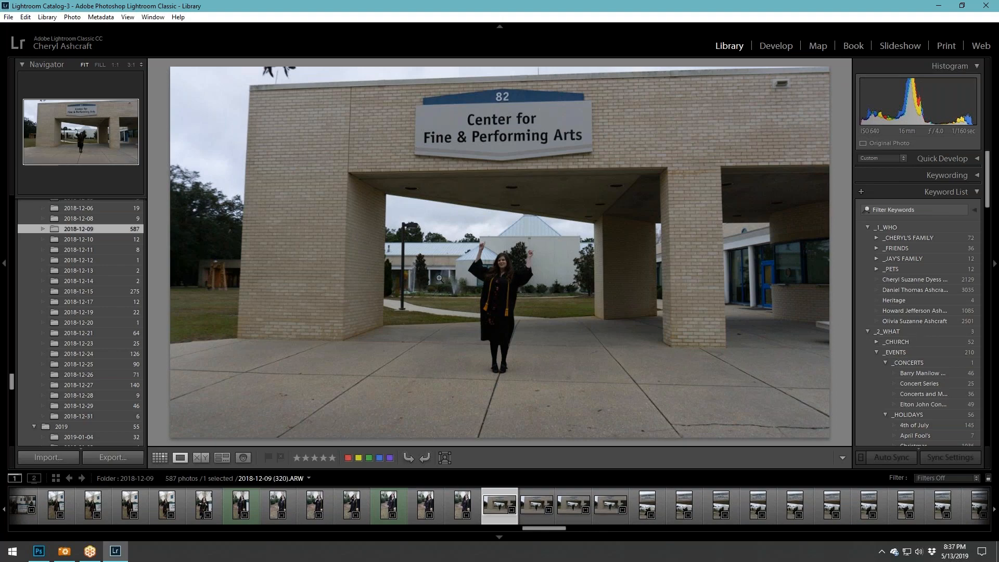
pyautogui.press('Right')
pyautogui.press('Right')
pyautogui.press('Right')
pyautogui.press('Right')
pyautogui.press('Right')
pyautogui.press('Right')
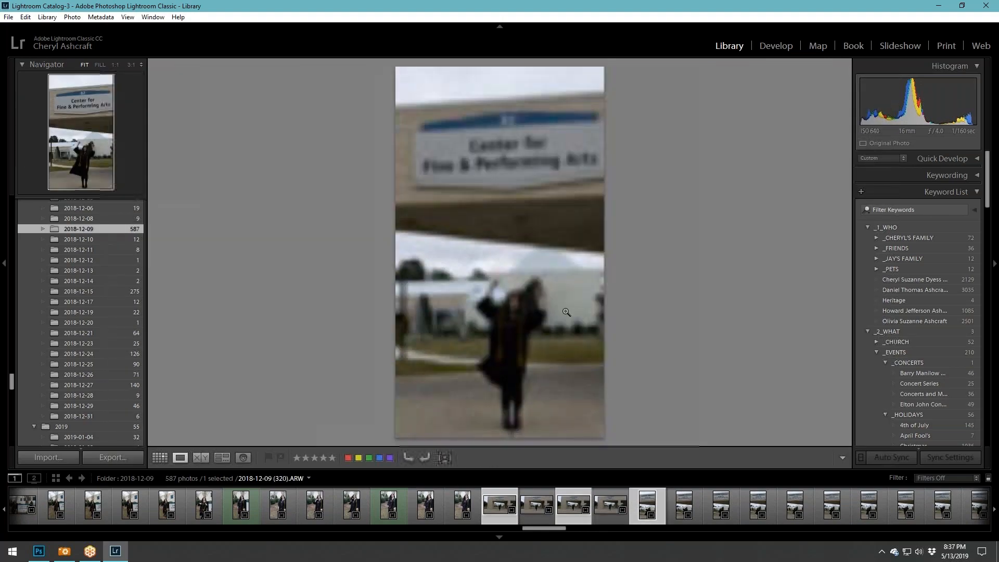
pyautogui.press('Right')
pyautogui.press('Right')
pyautogui.press('Right')
pyautogui.press('Right')
pyautogui.press('Right')
pyautogui.press('Right')
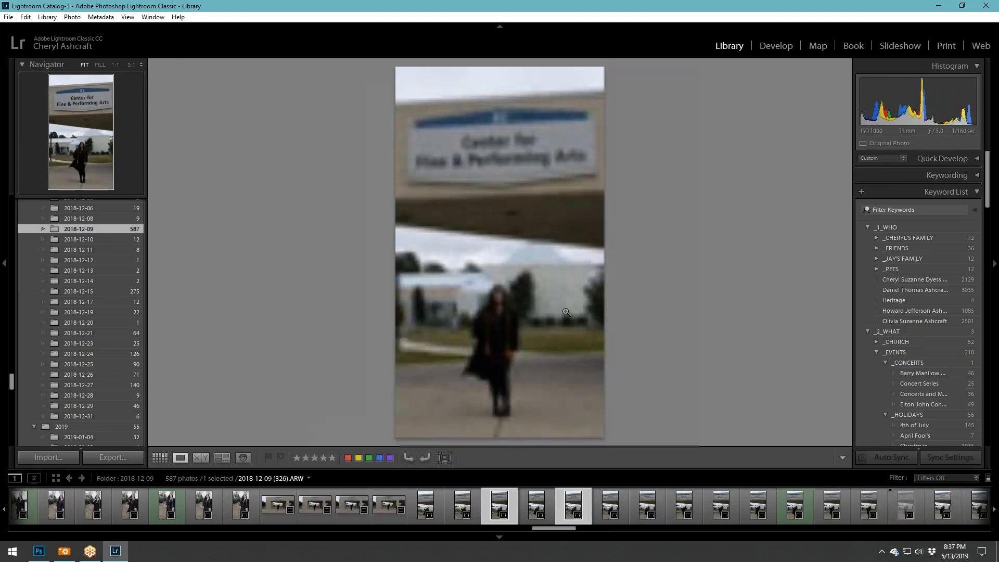
pyautogui.press('Right')
pyautogui.press('Right')
pyautogui.press('Right')
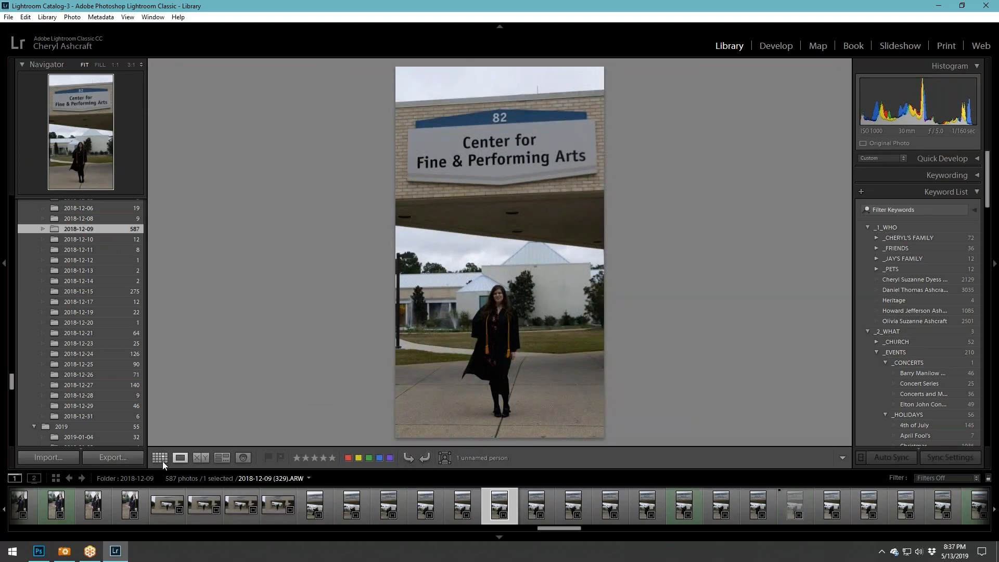
pyautogui.click(162, 461)
pyautogui.scroll(-5, 538, 361)
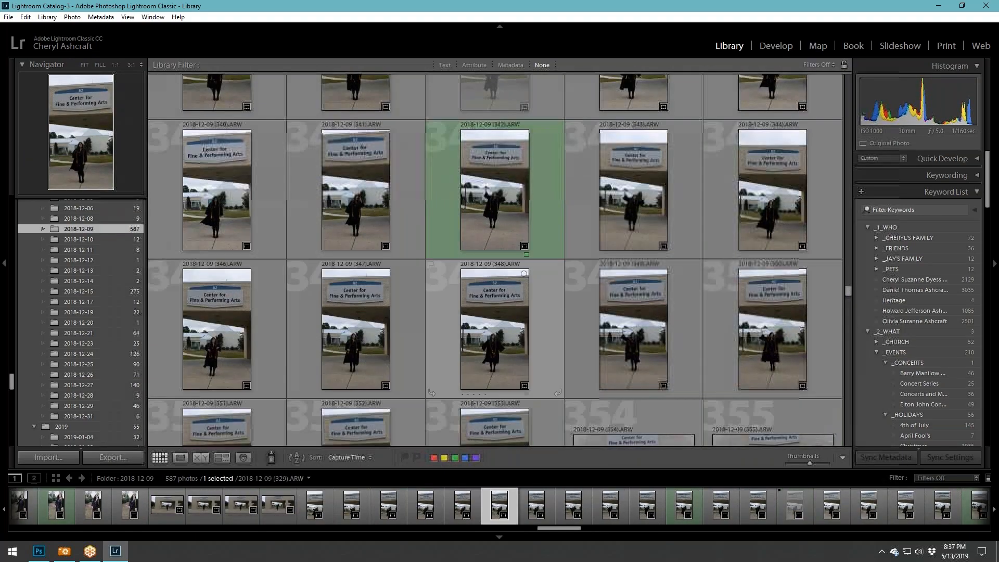
pyautogui.scroll(-3, 612, 284)
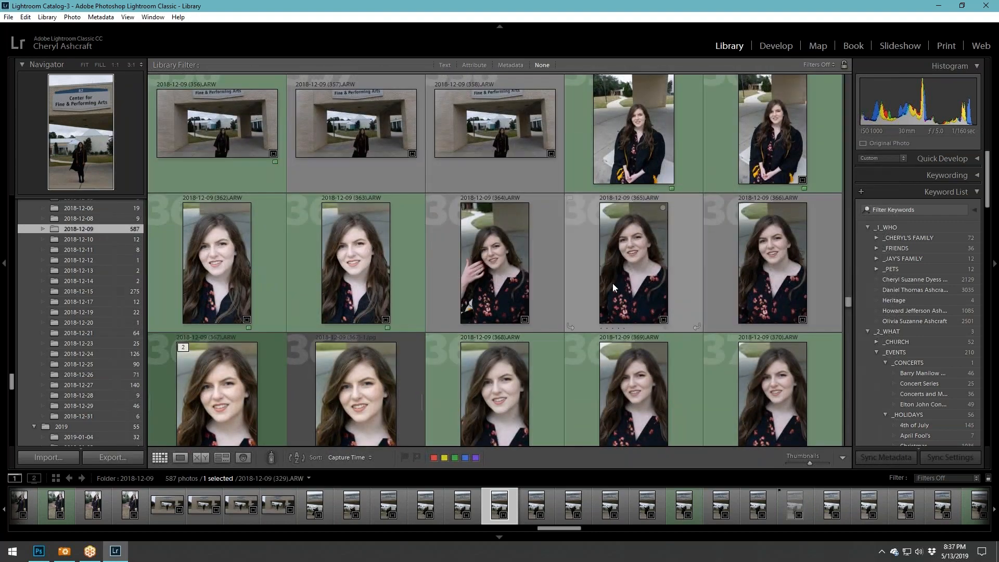
pyautogui.scroll(-1, 601, 292)
pyautogui.scroll(-1, 601, 292)
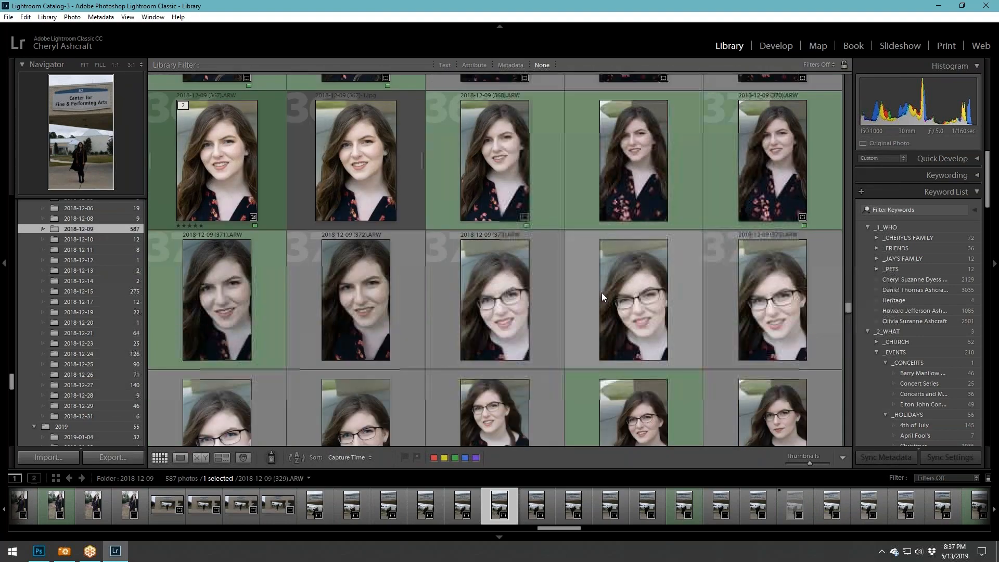
pyautogui.doubleClick(546, 273)
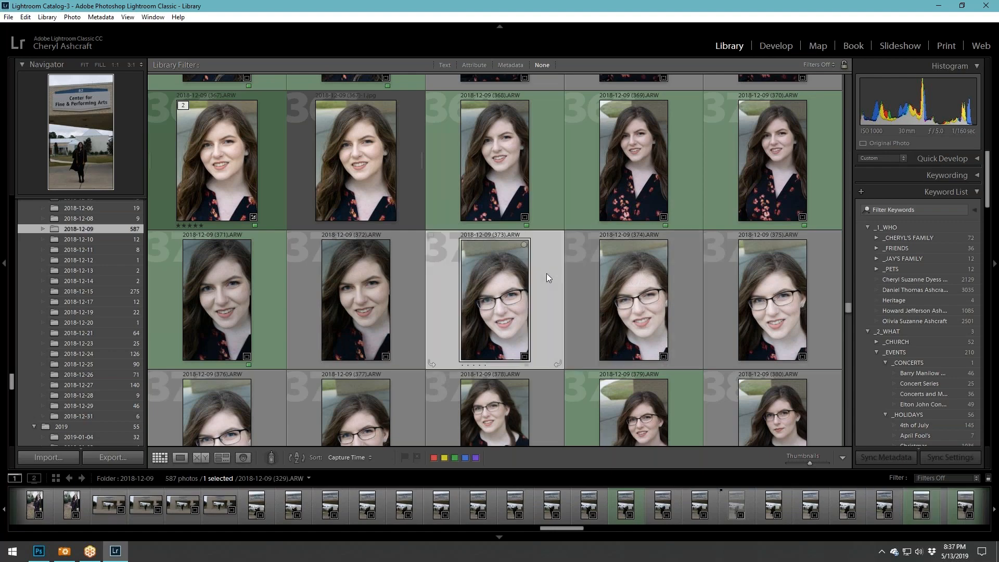
pyautogui.click(157, 460)
pyautogui.scroll(-2, 579, 345)
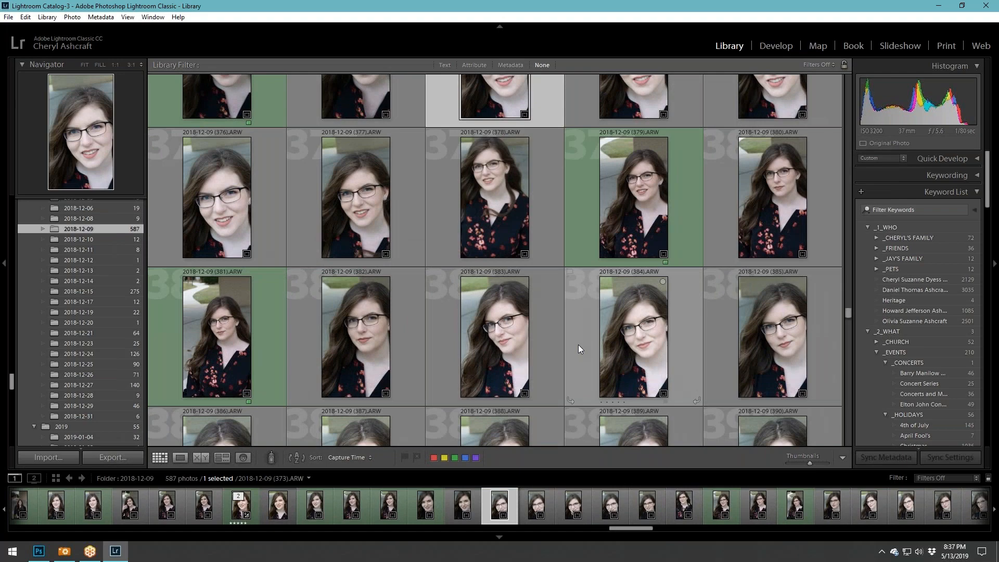
pyautogui.scroll(-3, 579, 345)
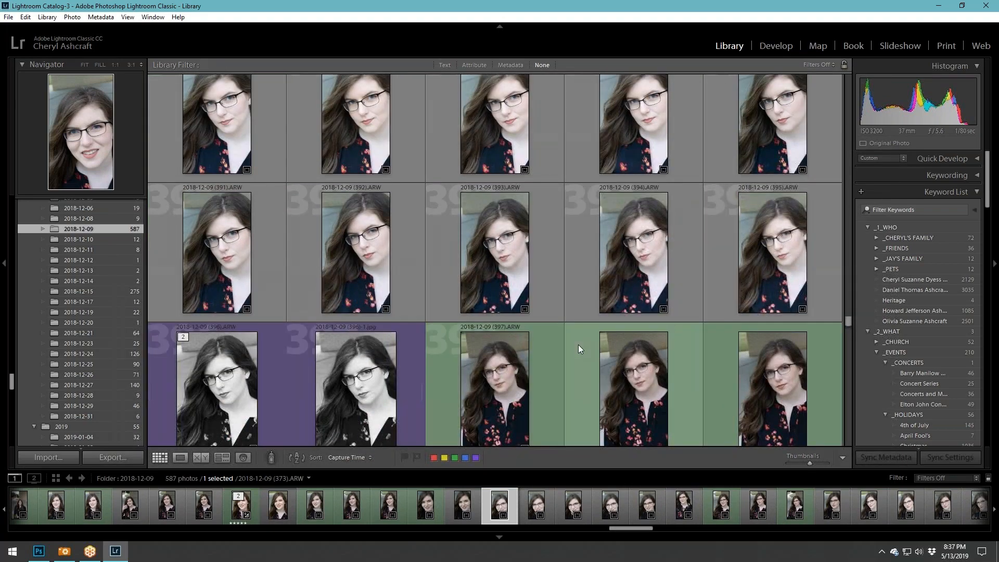
pyautogui.doubleClick(411, 377)
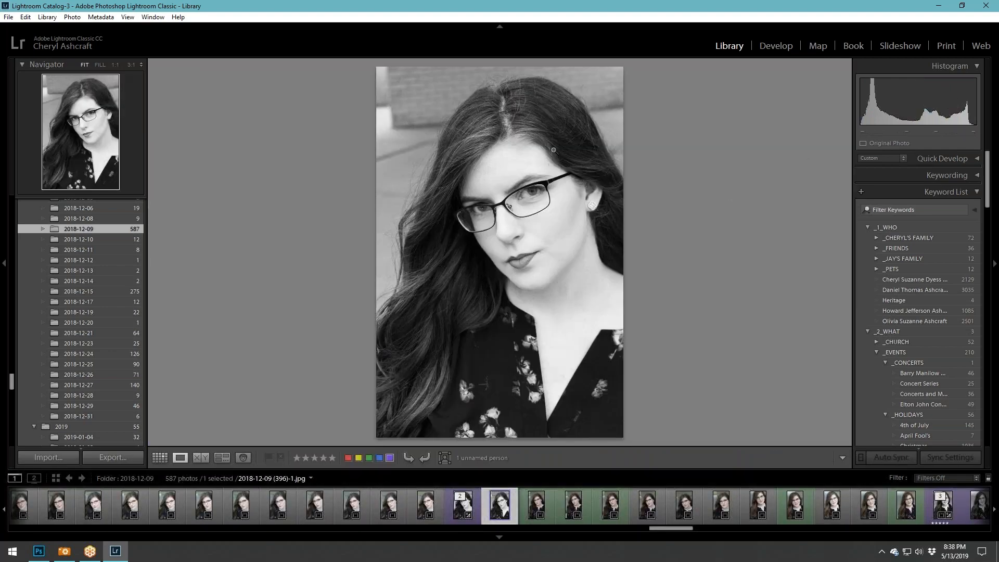
pyautogui.click(156, 459)
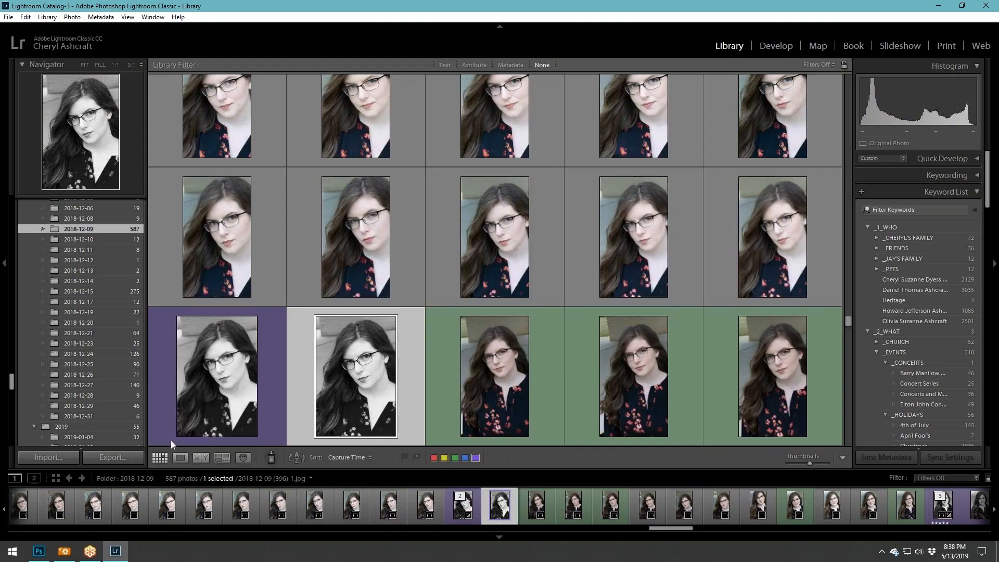
pyautogui.scroll(-5, 492, 360)
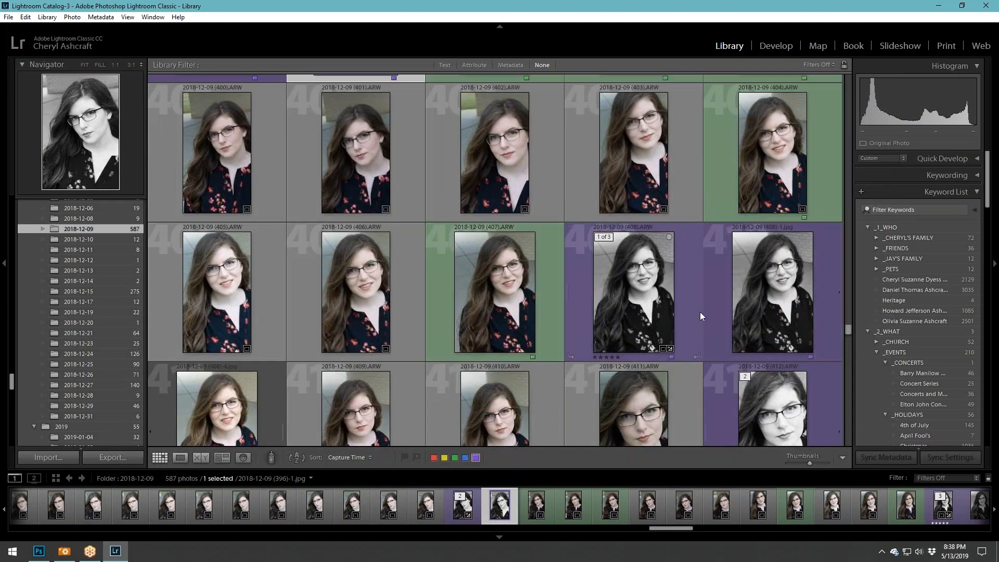
pyautogui.doubleClick(700, 311)
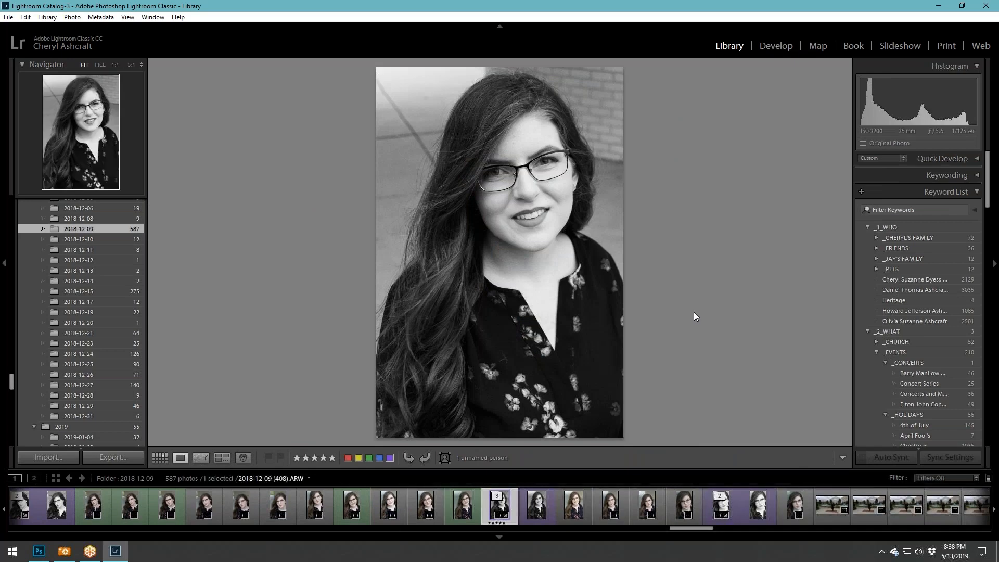
pyautogui.click(156, 459)
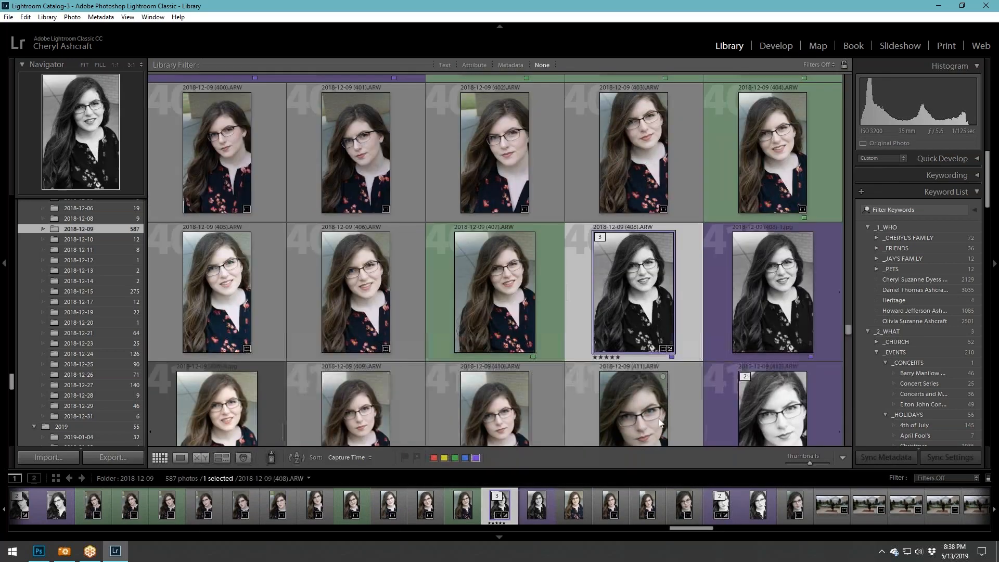
pyautogui.scroll(-2, 659, 418)
pyautogui.click(697, 311)
pyautogui.doubleClick(697, 311)
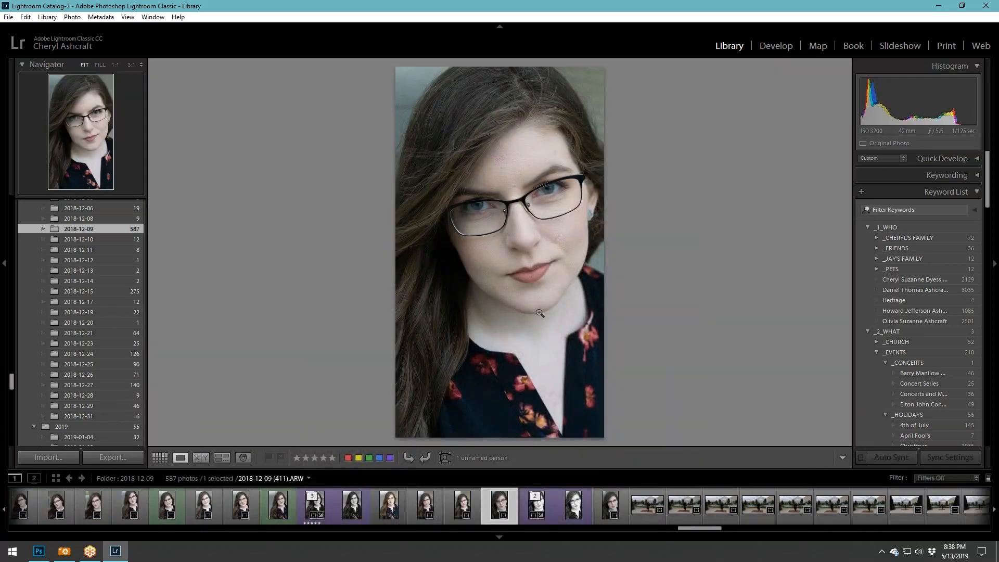
pyautogui.press('Right')
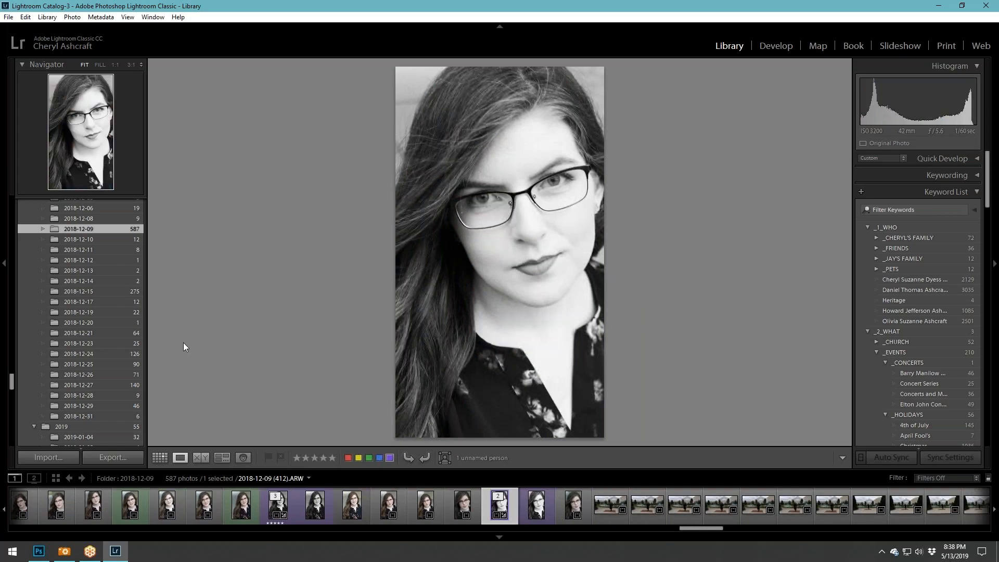
pyautogui.click(156, 459)
pyautogui.scroll(-1, 455, 392)
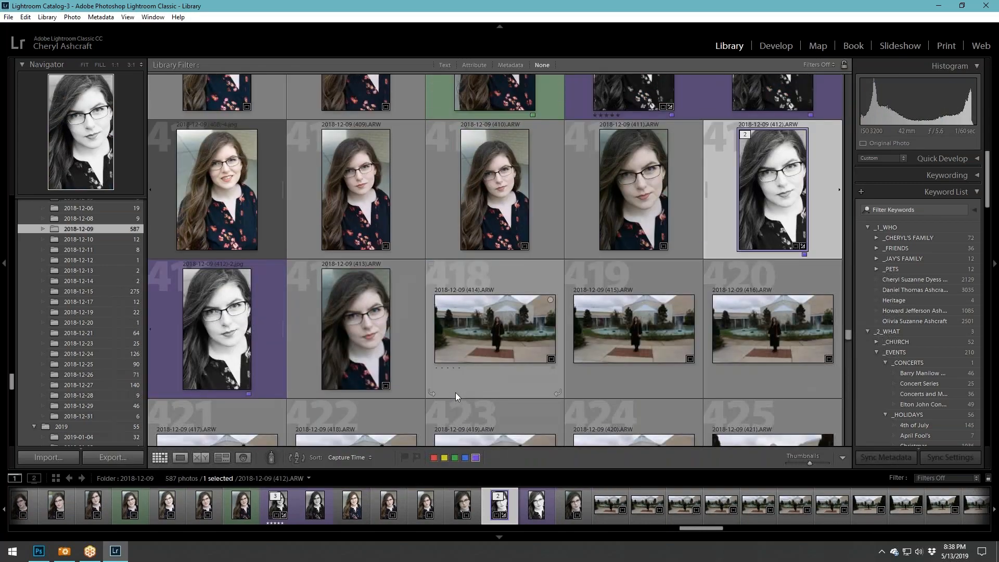
pyautogui.scroll(-5, 623, 349)
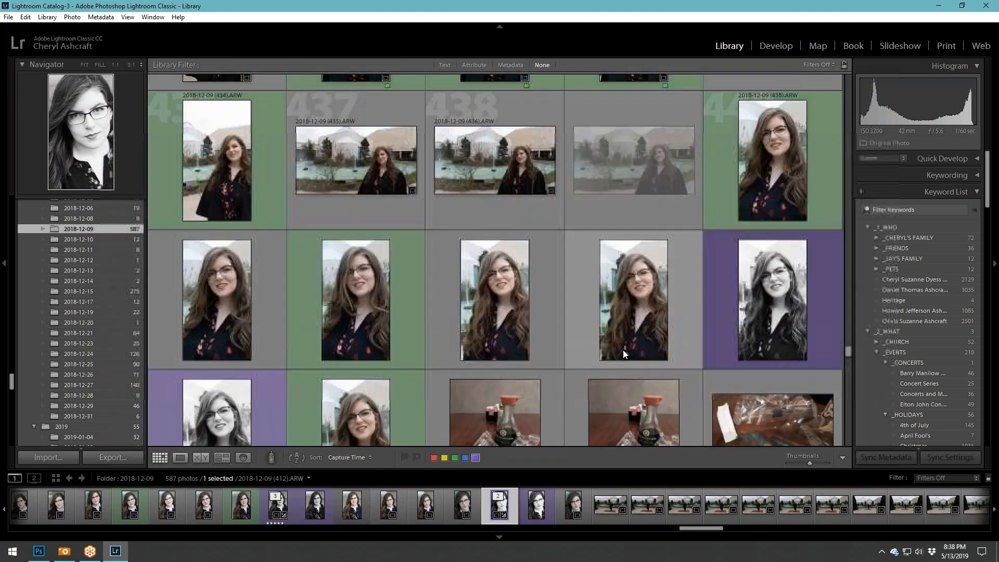
pyautogui.doubleClick(727, 304)
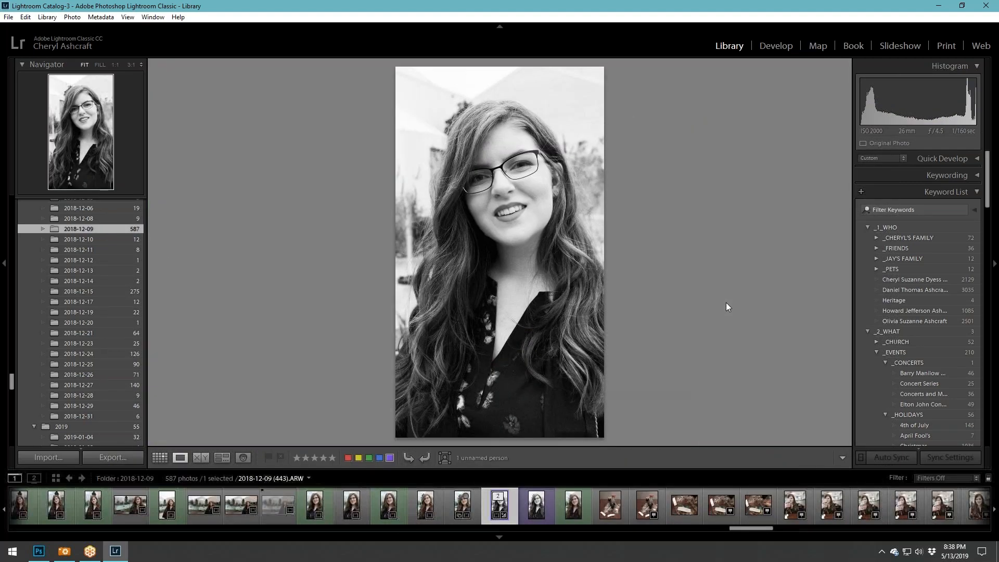
pyautogui.click(160, 458)
pyautogui.doubleClick(454, 162)
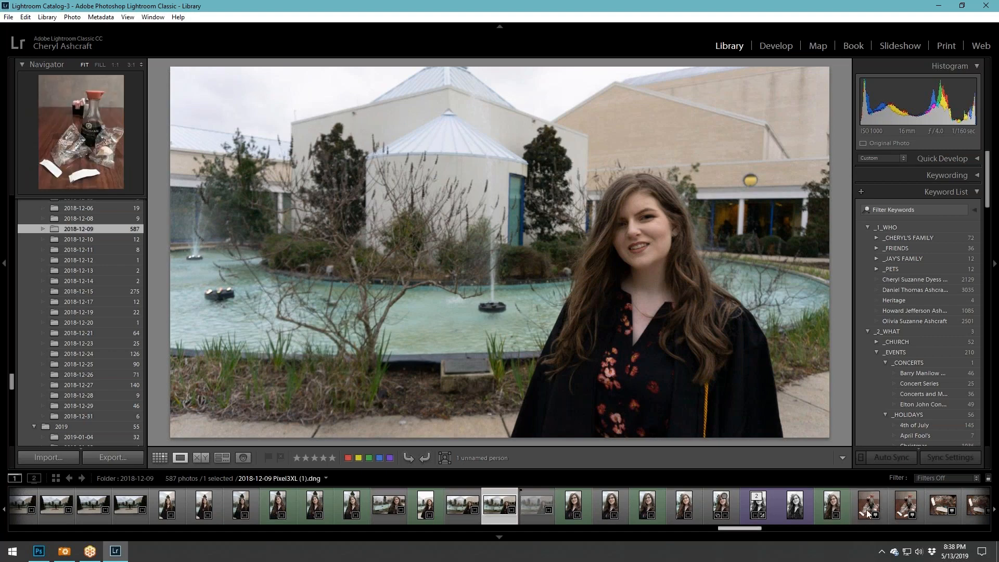
# Browse the restaurant phone photos and view the first soy sauce and fortune cookie picture enlarged.
pyautogui.click(159, 458)
pyautogui.scroll(-3, 548, 375)
pyautogui.scroll(-5, 548, 376)
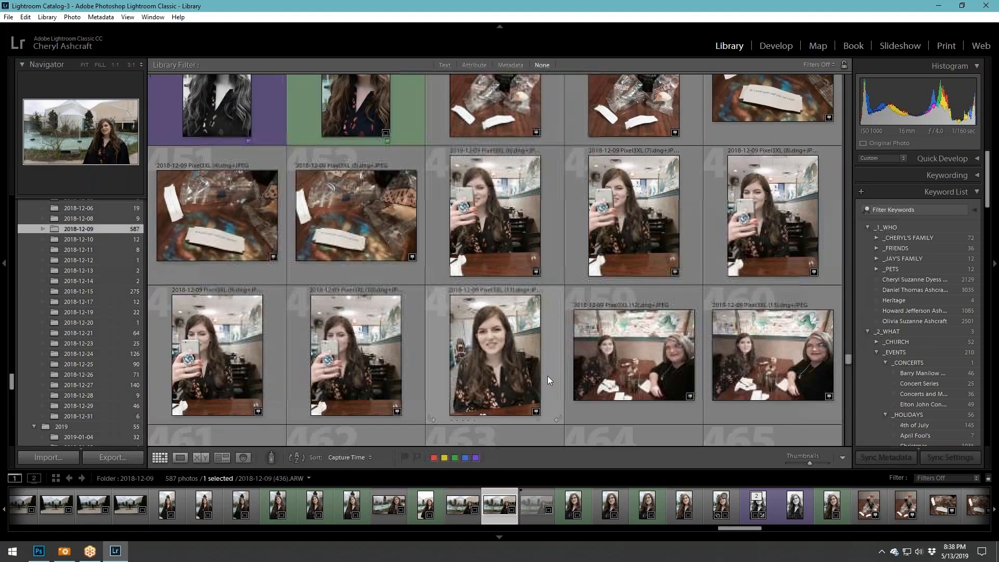
pyautogui.scroll(3, 548, 376)
pyautogui.doubleClick(538, 204)
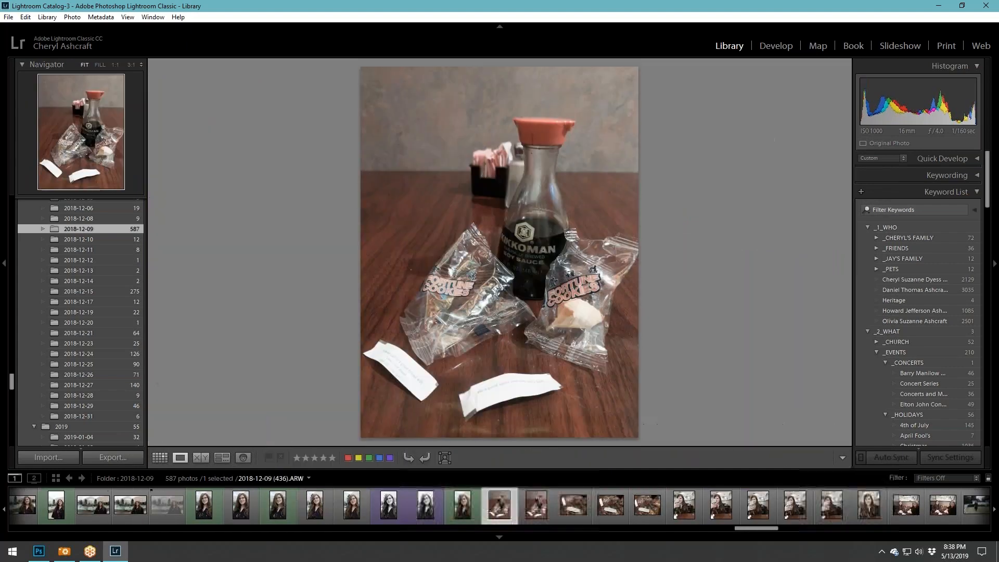
# Step through the enlarged restaurant photos from 2018-12-09 Pixel3XL (2).dng up to the University of West Florida sign shots.
pyautogui.press('Right')
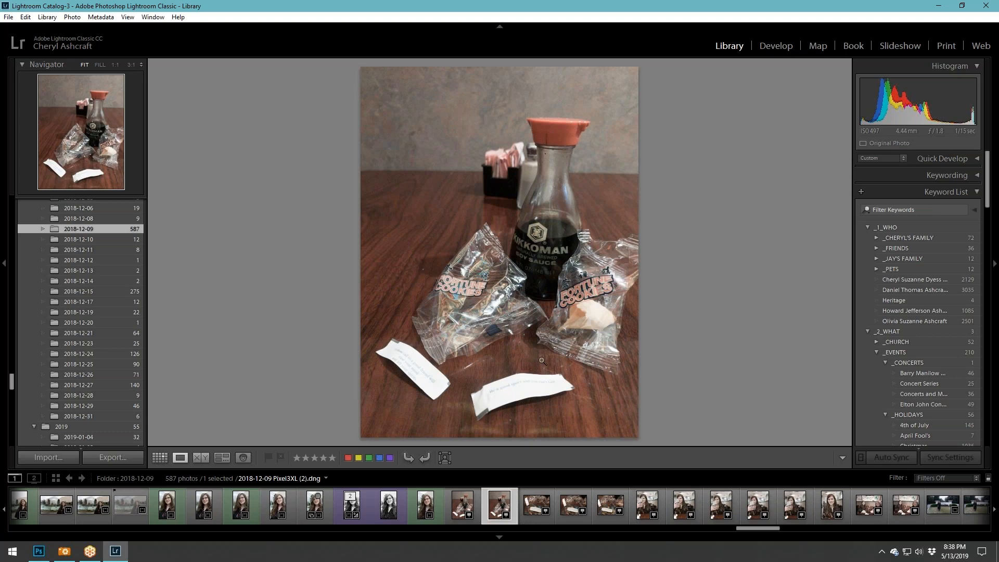
pyautogui.press('Right')
pyautogui.press('Right')
pyautogui.press('Right')
pyautogui.press('Right')
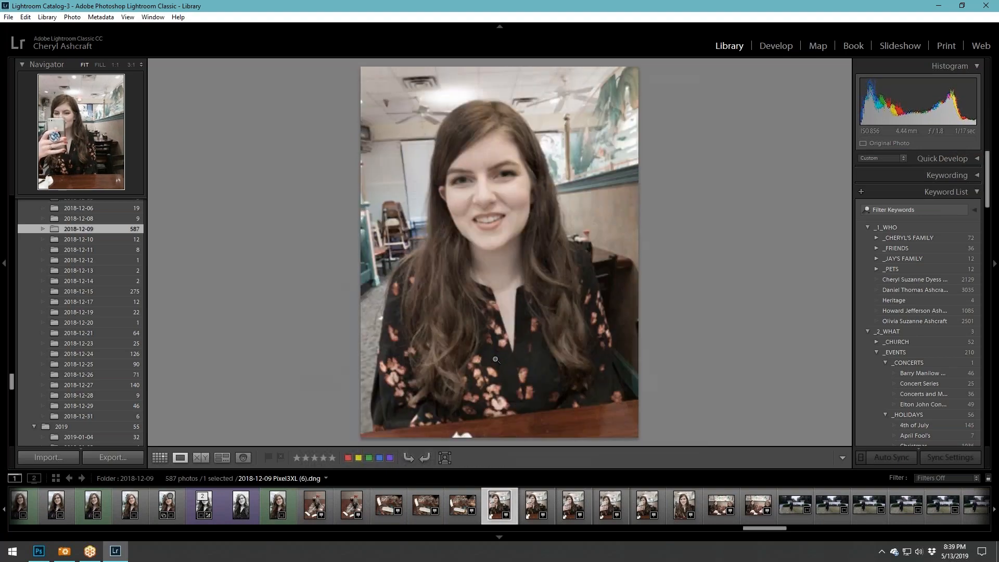
pyautogui.press('Right')
pyautogui.press('Right')
pyautogui.press('Right')
pyautogui.press('Right')
pyautogui.press('Right')
pyautogui.press('Right')
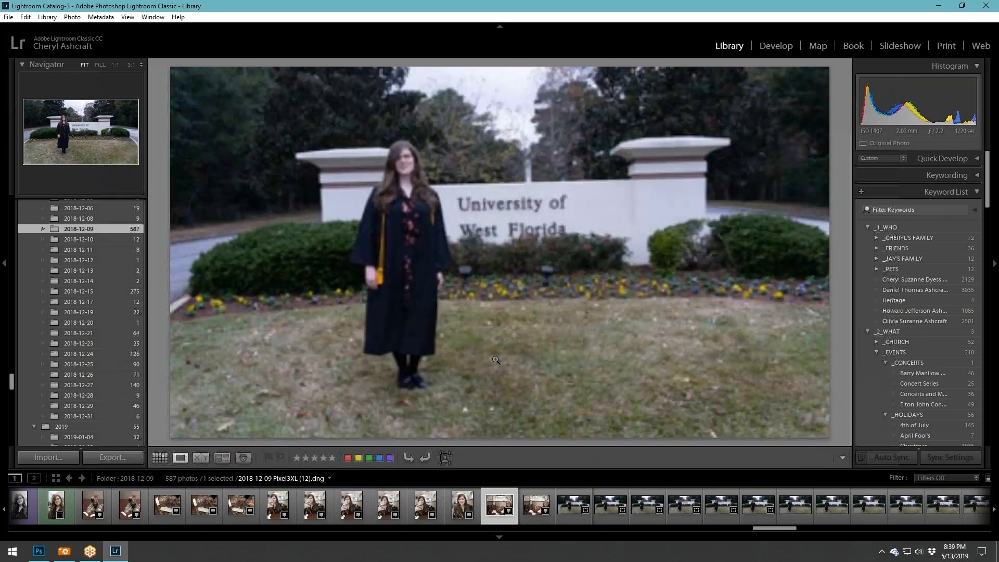
# Browse past the sign, family and Christmas tree photos to the folder's end and view the graduation announcement image enlarged.
pyautogui.click(162, 460)
pyautogui.scroll(-8, 526, 401)
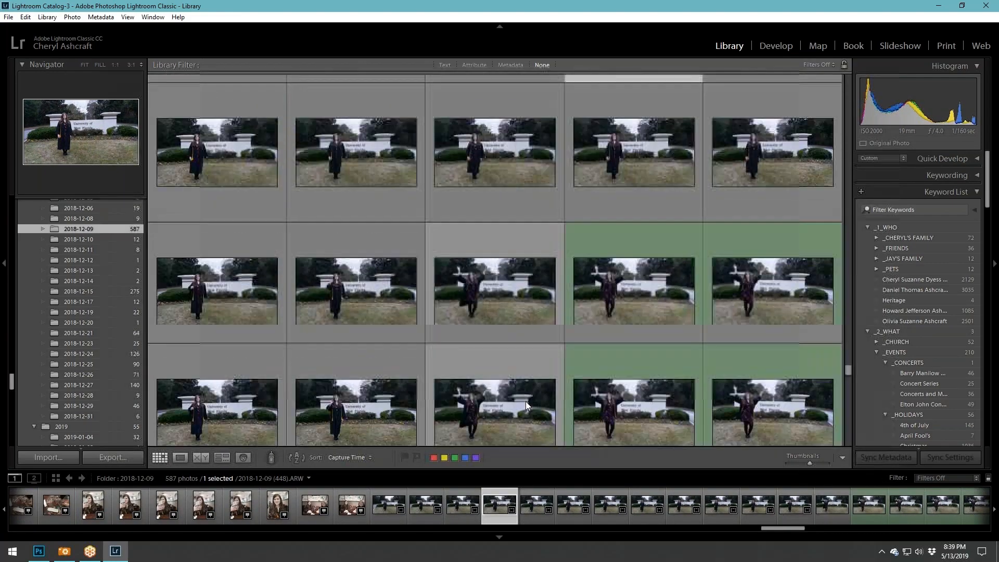
pyautogui.scroll(-10, 526, 401)
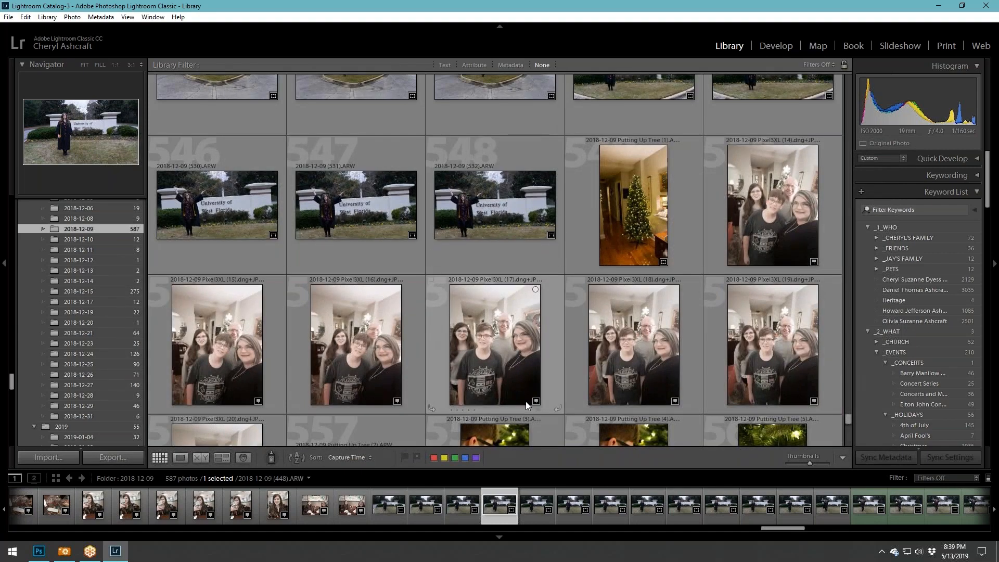
pyautogui.scroll(-5, 526, 401)
pyautogui.scroll(-5, 527, 405)
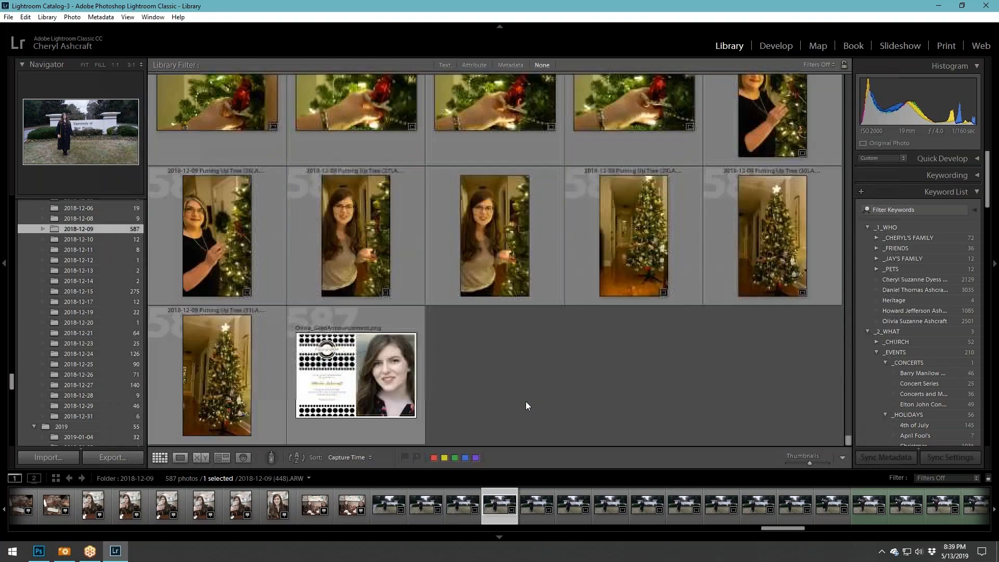
pyautogui.doubleClick(378, 381)
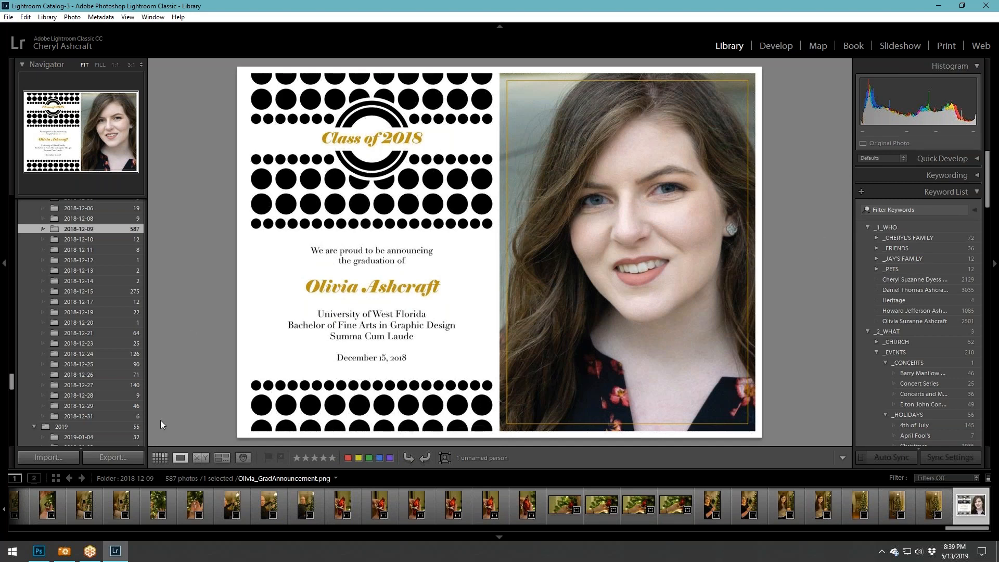
# Return from the enlarged graduation announcement to the first photos of the 2018-12-09 folder.
pyautogui.click(160, 457)
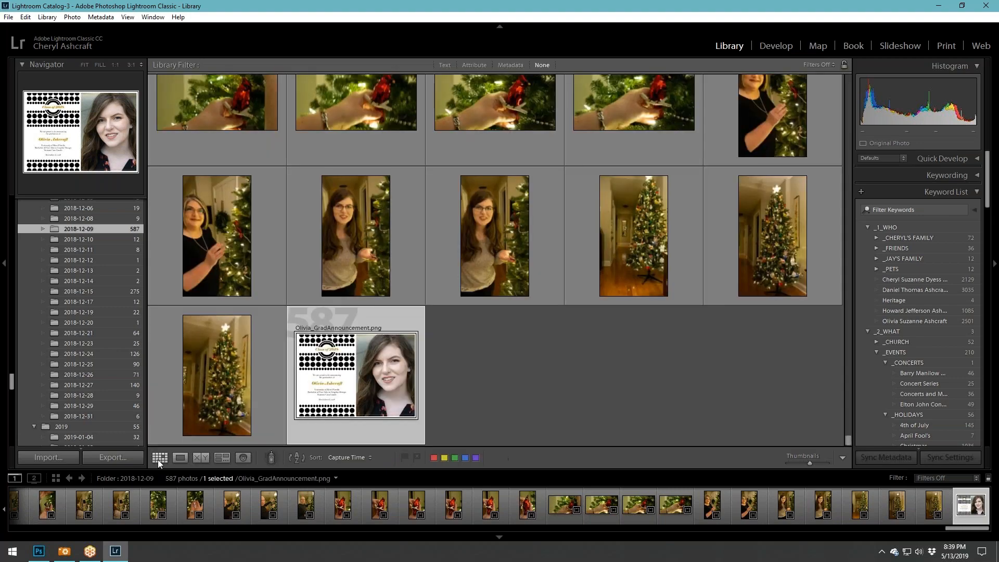
pyautogui.scroll(5, 577, 306)
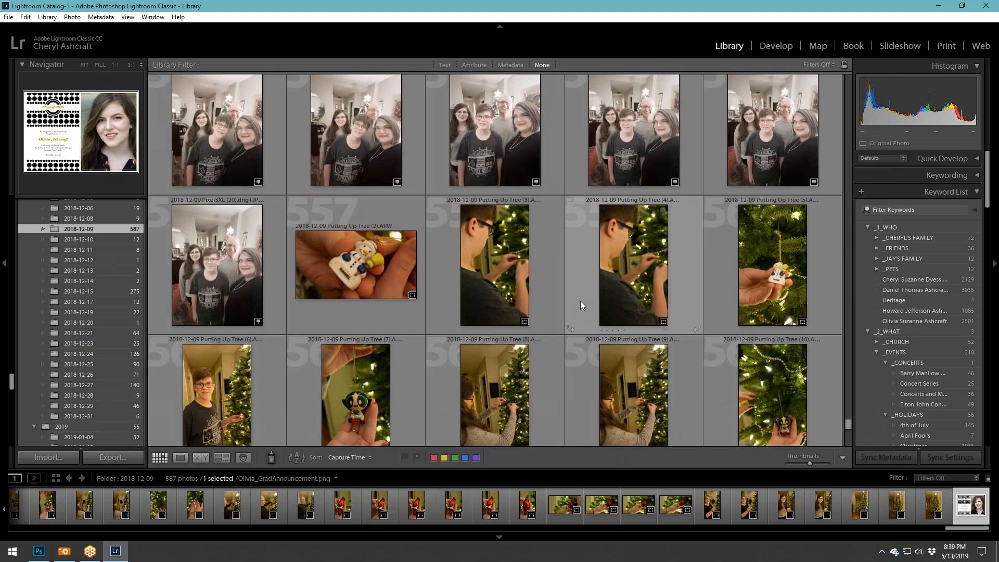
pyautogui.scroll(10, 580, 301)
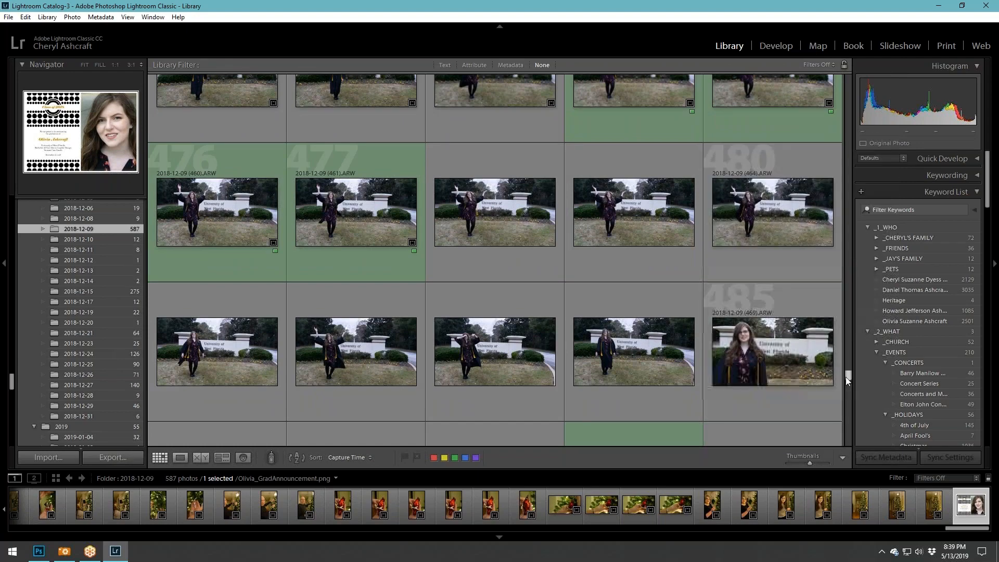
pyautogui.moveTo(845, 377); pyautogui.dragTo(740, 94)
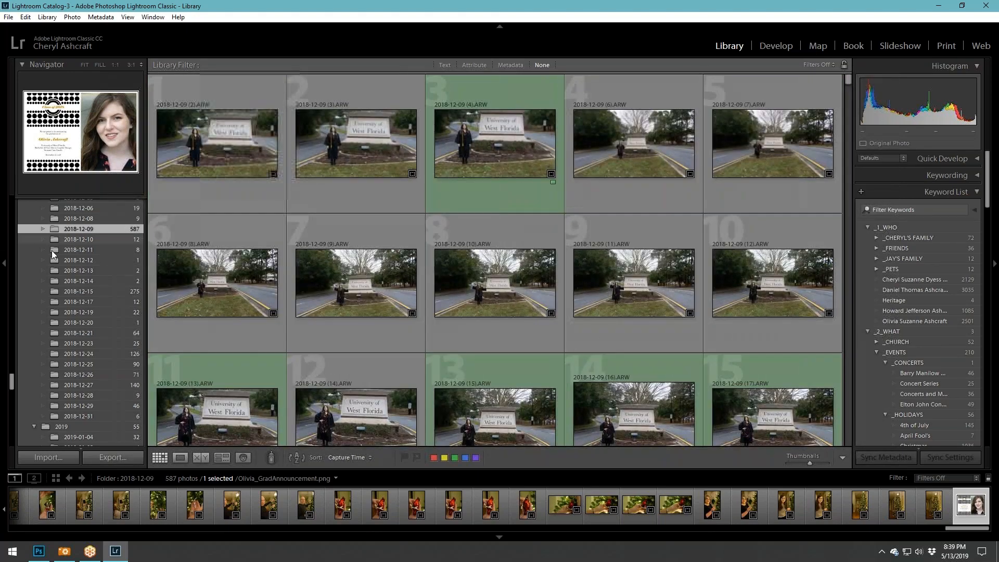
# Expand the 2015 folder and show the high school graduation photos in 2015-05-23.
pyautogui.scroll(10, 87, 258)
pyautogui.scroll(15, 87, 258)
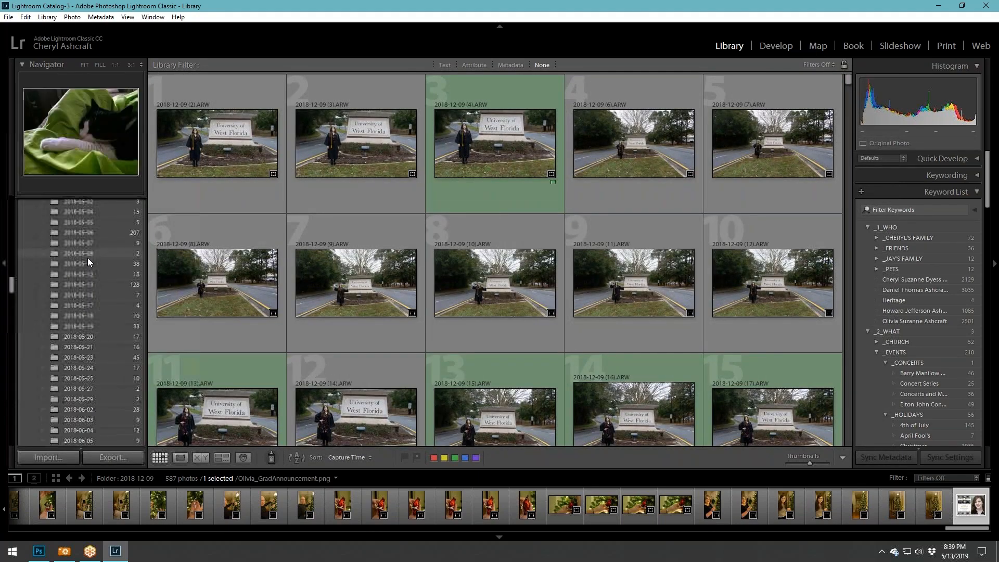
pyautogui.scroll(3, 88, 258)
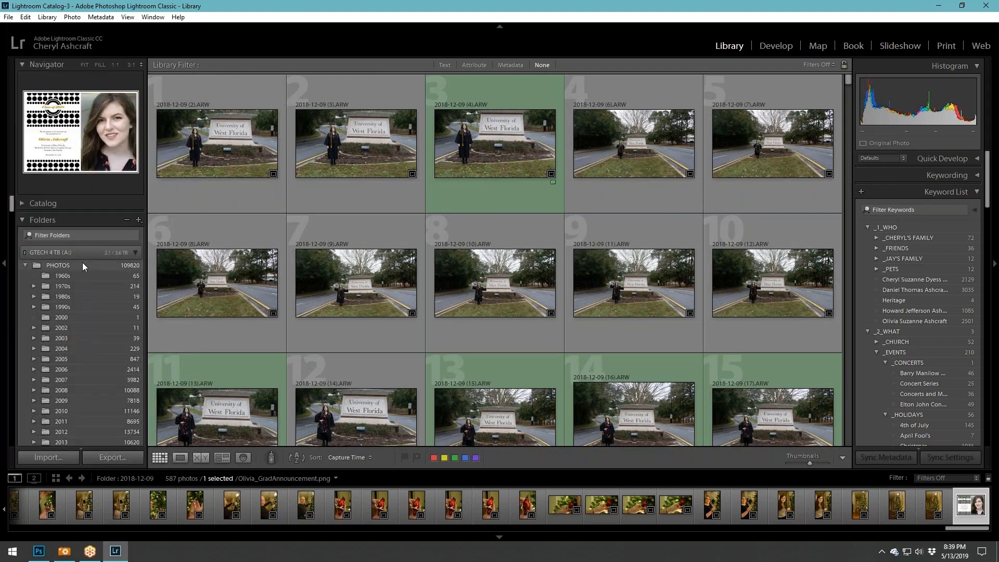
pyautogui.scroll(-5, 83, 262)
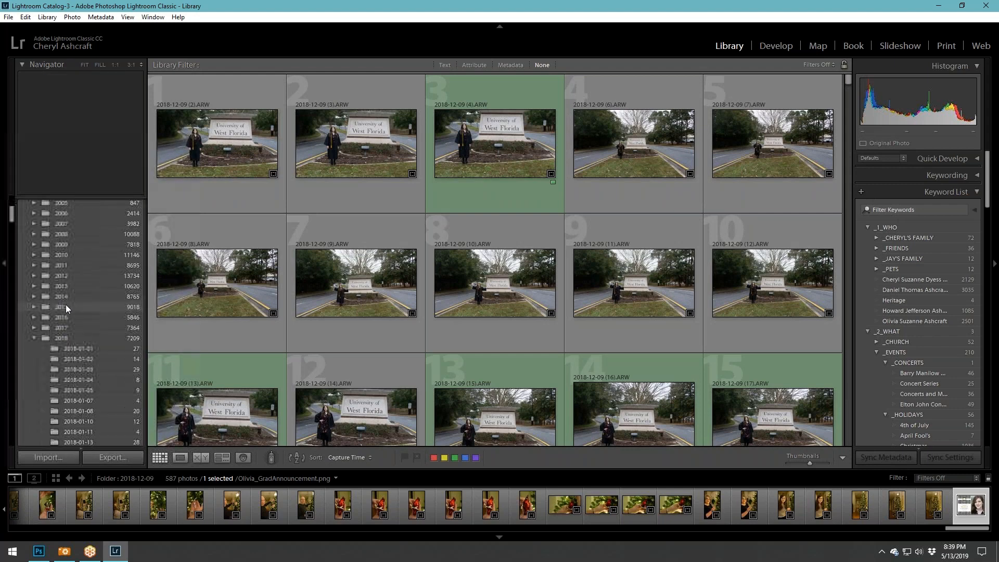
pyautogui.click(33, 307)
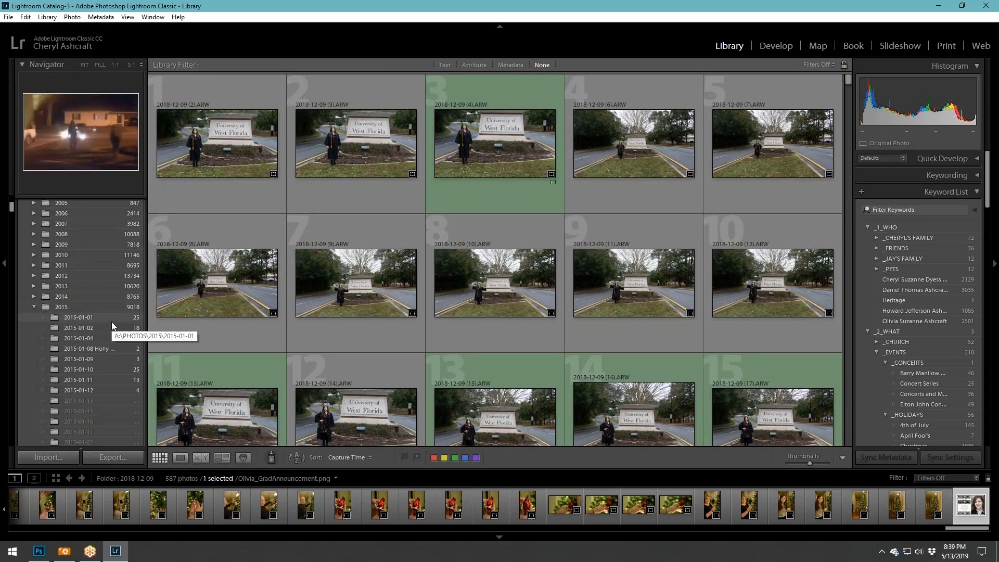
pyautogui.scroll(-10, 113, 327)
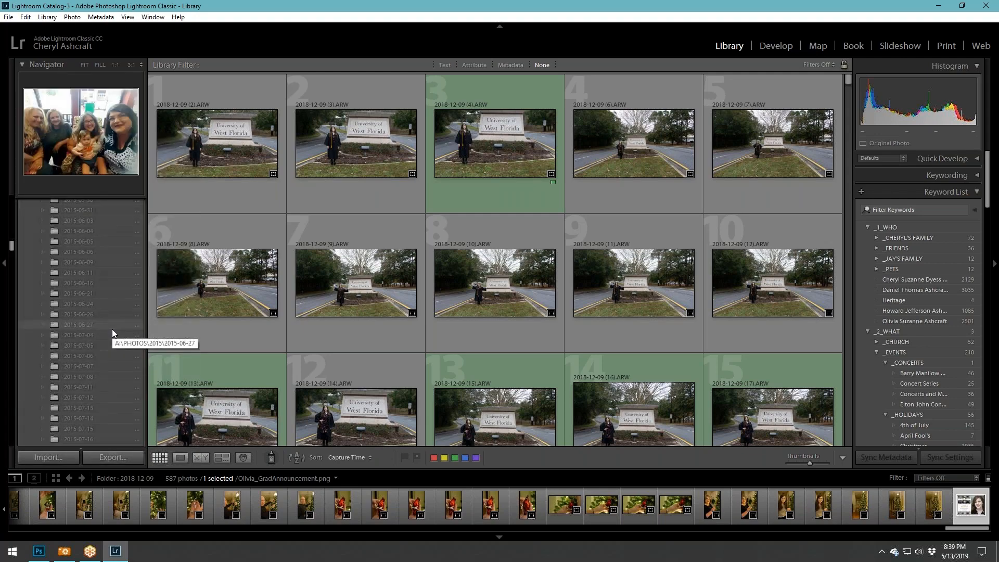
pyautogui.scroll(3, 112, 329)
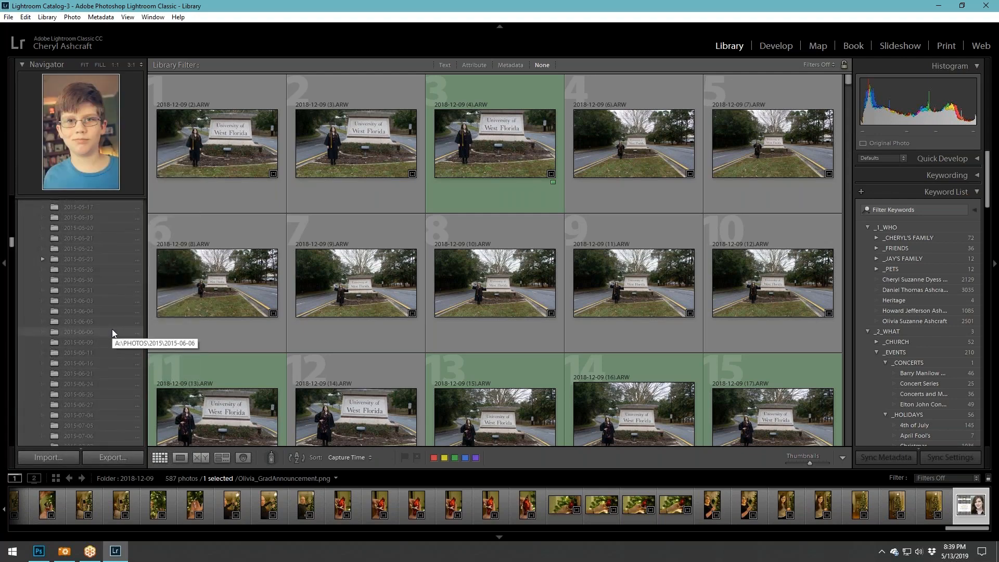
pyautogui.click(114, 259)
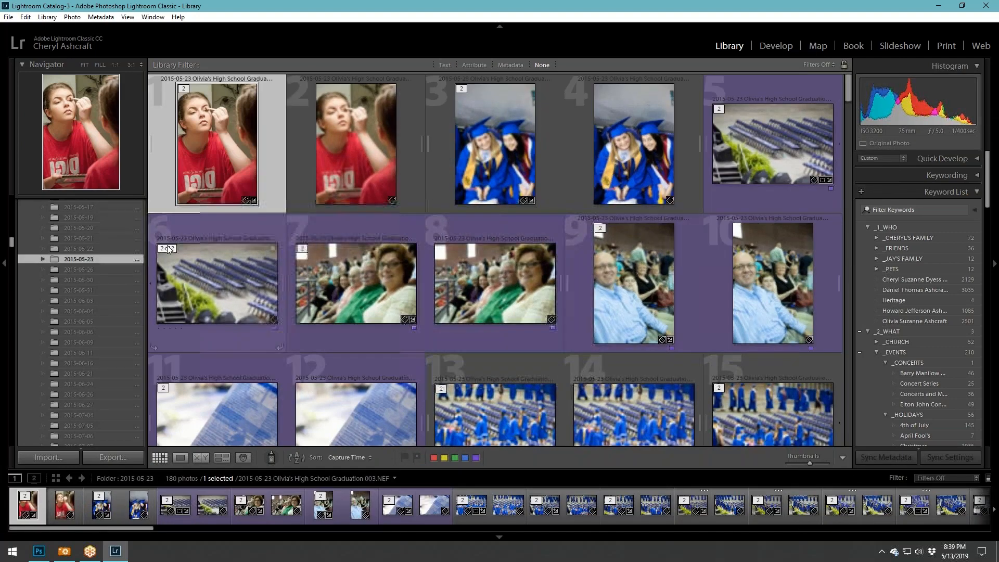
# Look through the 2015-05-22 and 2015-05-21 folders and show the cap and gown photos in 2015-05-20.
pyautogui.click(85, 249)
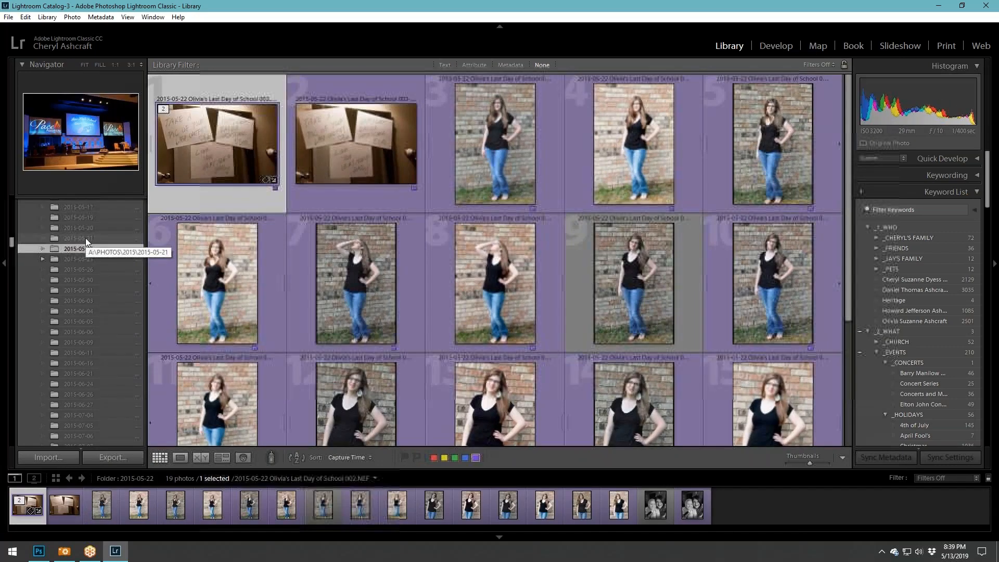
pyautogui.click(85, 238)
pyautogui.click(84, 229)
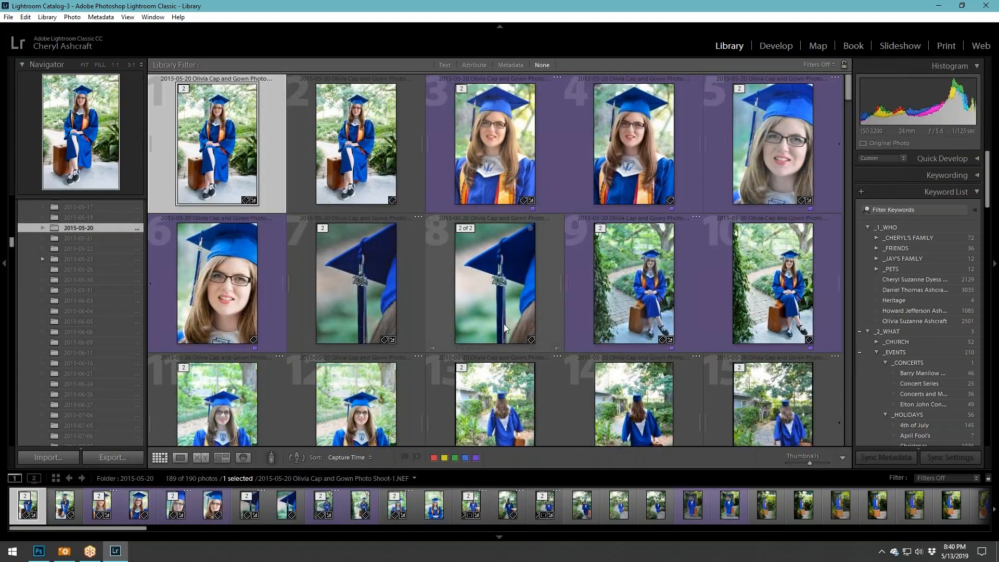
# Browse the 2015-05-20 cap and gown photos and view shot 28 with the brown suitcase enlarged.
pyautogui.scroll(-3, 505, 326)
pyautogui.scroll(-5, 503, 324)
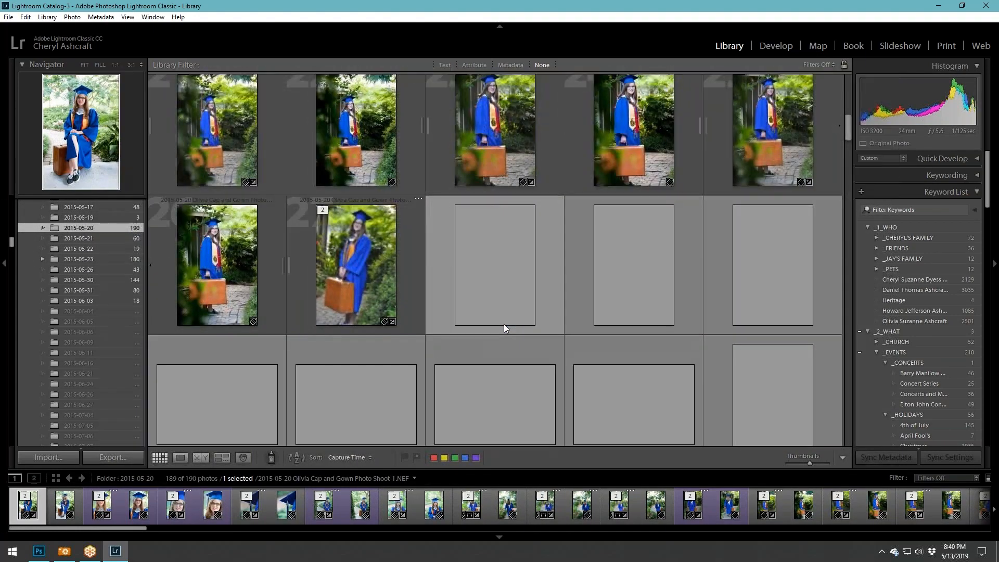
pyautogui.press('j')
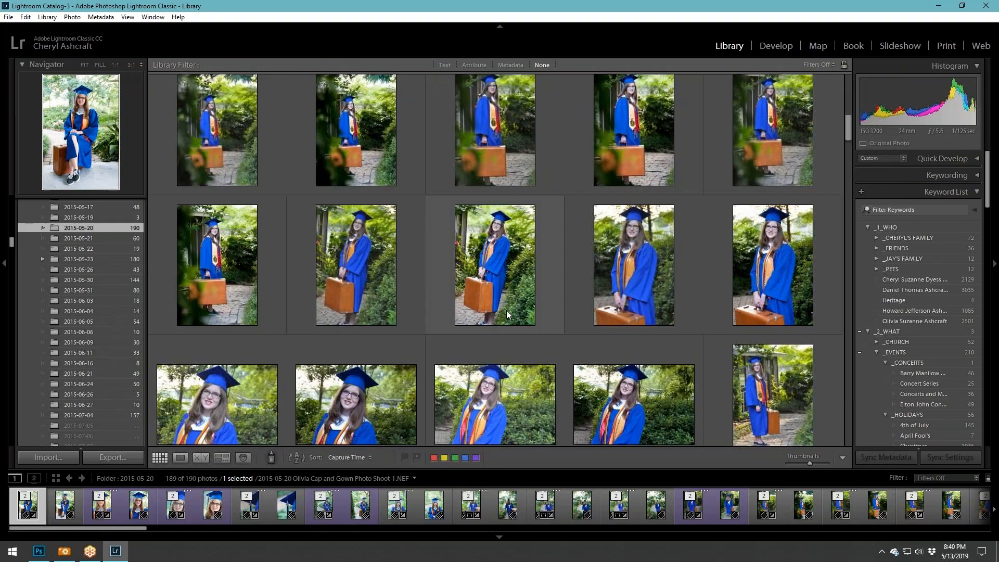
pyautogui.press('j')
pyautogui.doubleClick(554, 239)
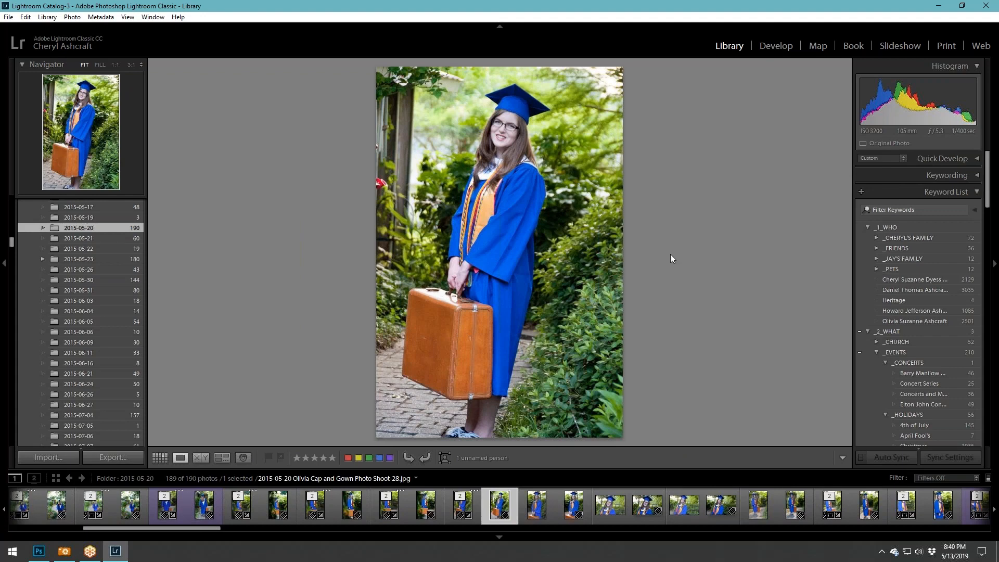
# Look through the enlarged cap and gown photos from shot 29 to shot 36 with the suitcase.
pyautogui.press('Right')
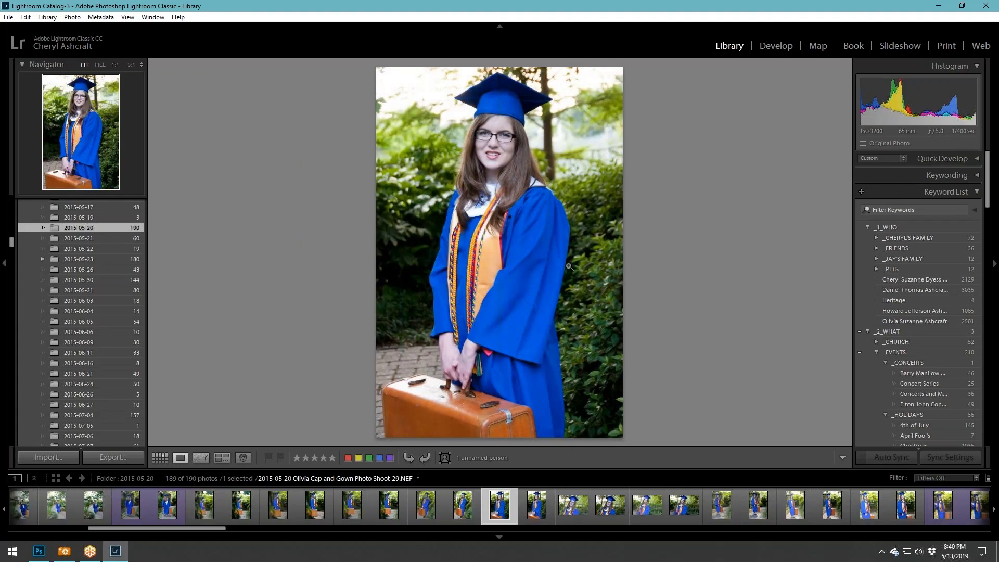
pyautogui.press('Right')
pyautogui.press('Right')
pyautogui.press('Right')
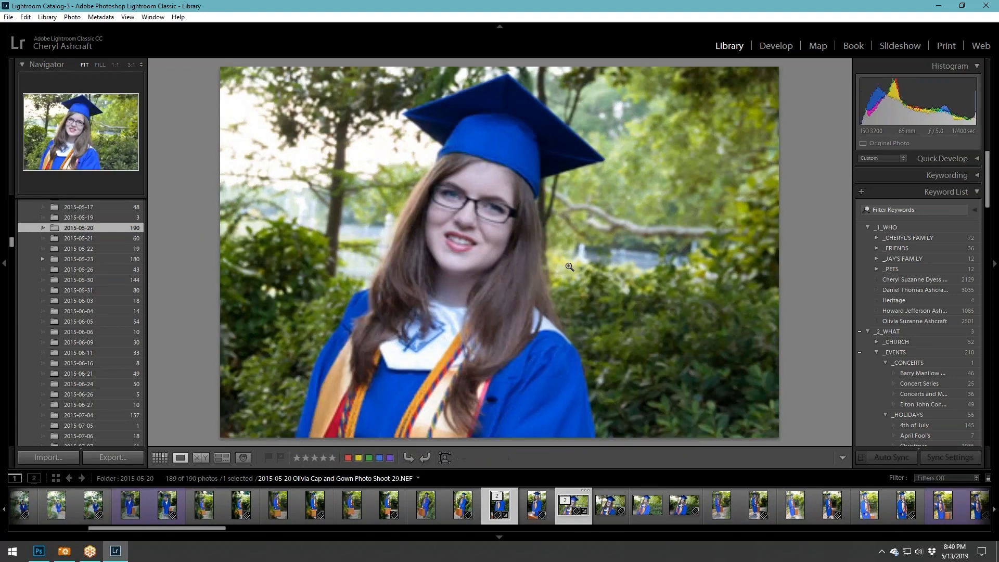
pyautogui.press('Right')
pyautogui.press('Right')
pyautogui.press('Right')
pyautogui.press('Right')
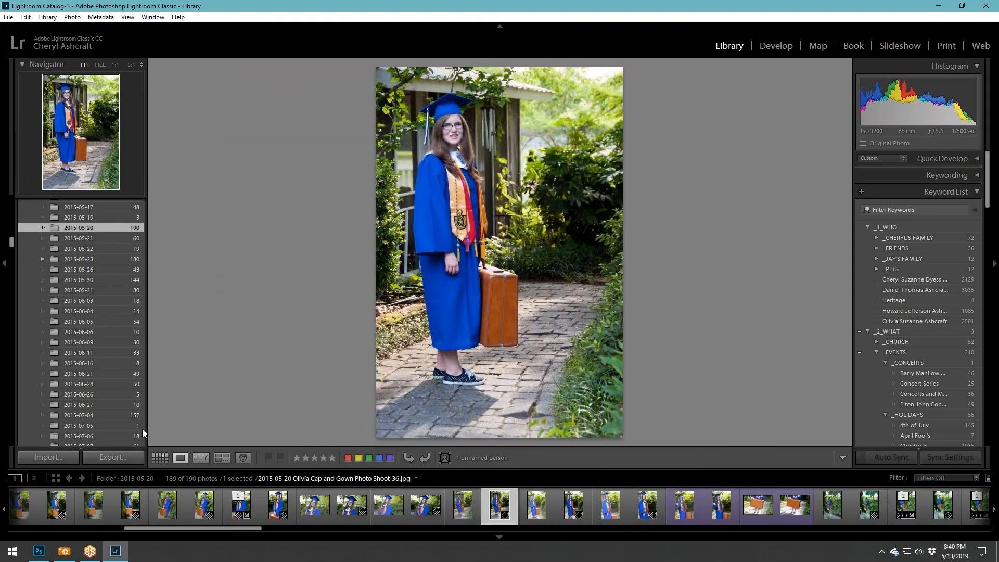
# Browse the 2015-05-20 photos as thumbnails and view shot 138 in the wicker chair enlarged.
pyautogui.click(157, 460)
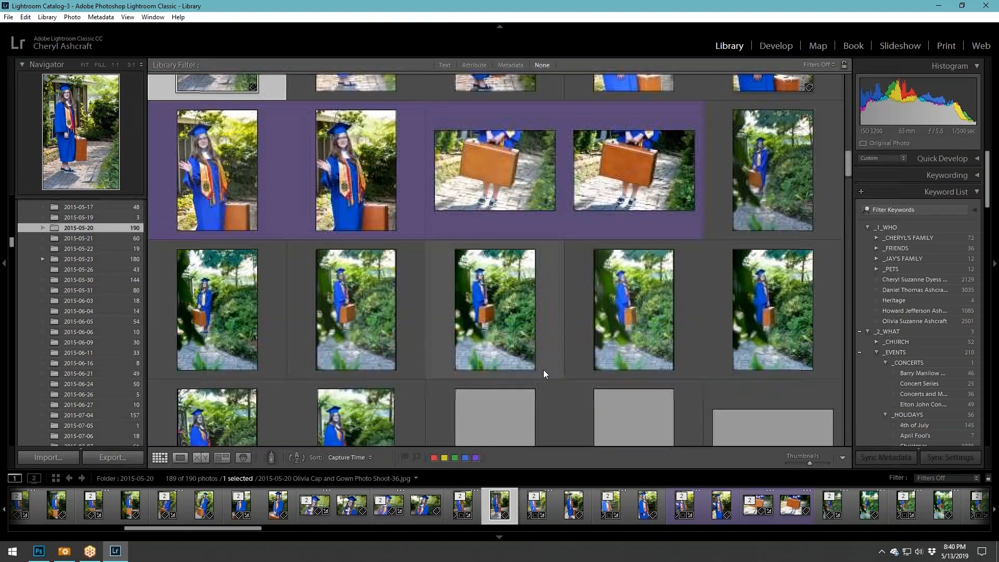
pyautogui.scroll(-5, 544, 374)
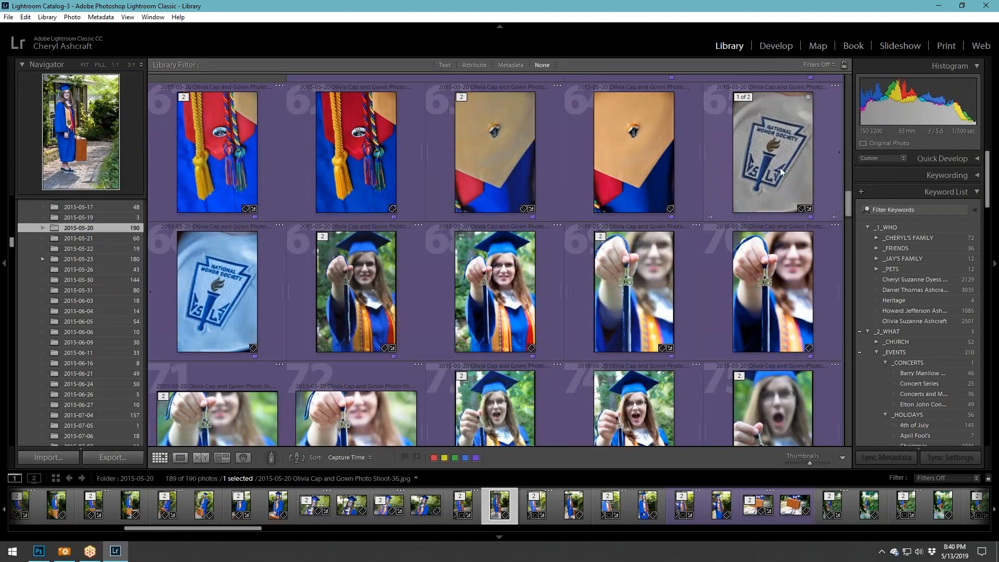
pyautogui.scroll(-2, 526, 341)
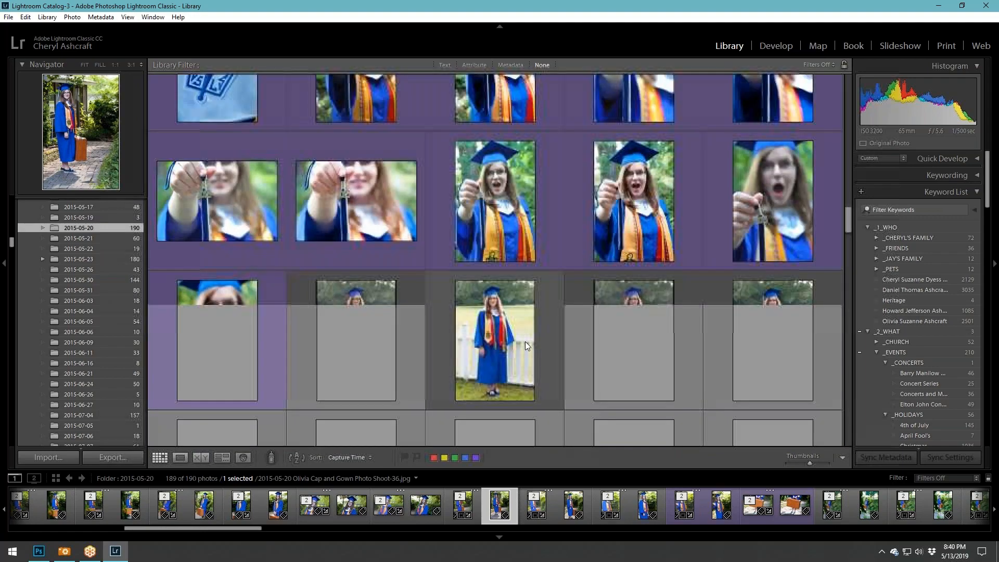
pyautogui.scroll(-6, 525, 341)
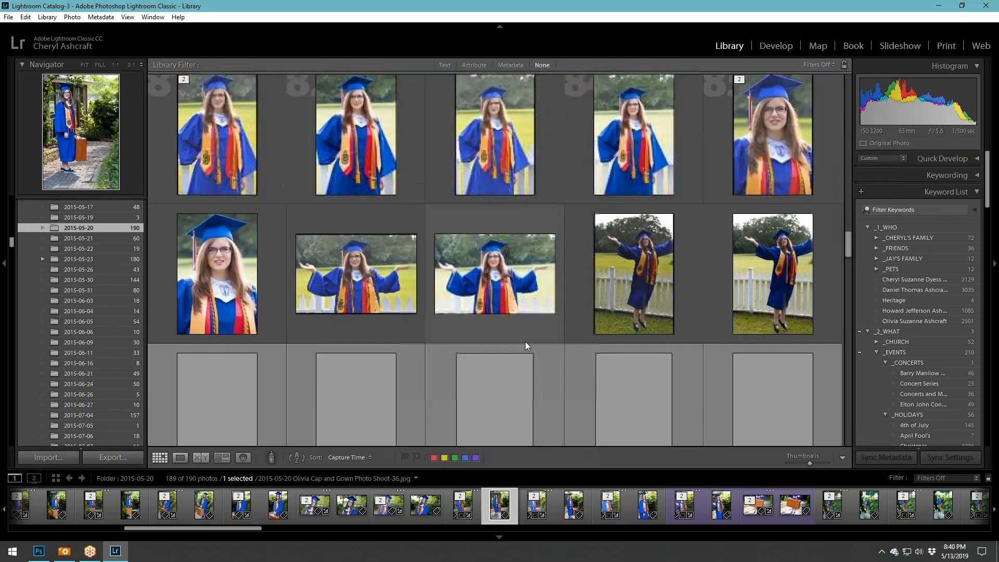
pyautogui.scroll(-3, 526, 342)
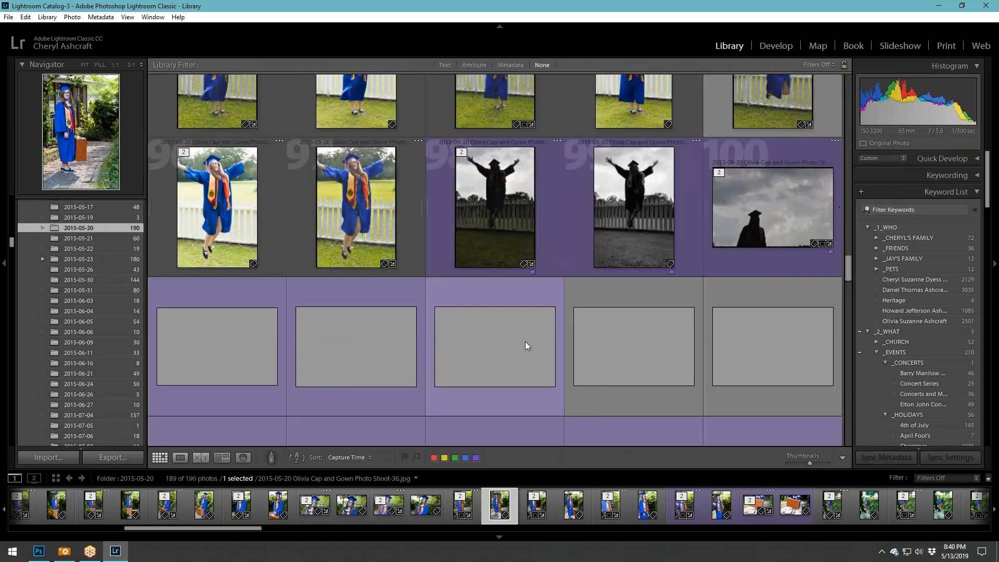
pyautogui.scroll(-3, 526, 342)
pyautogui.scroll(-2, 525, 346)
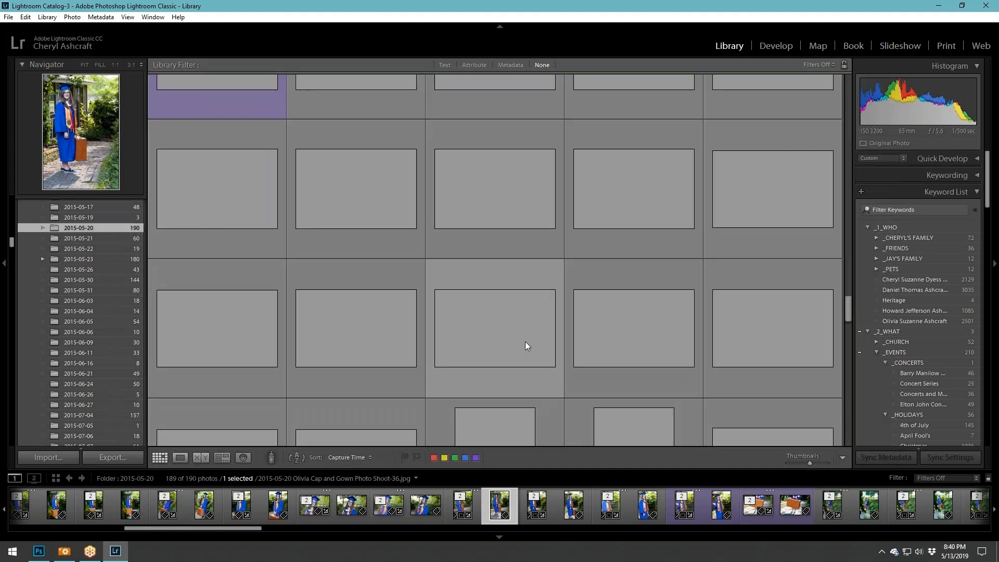
pyautogui.scroll(-3, 358, 328)
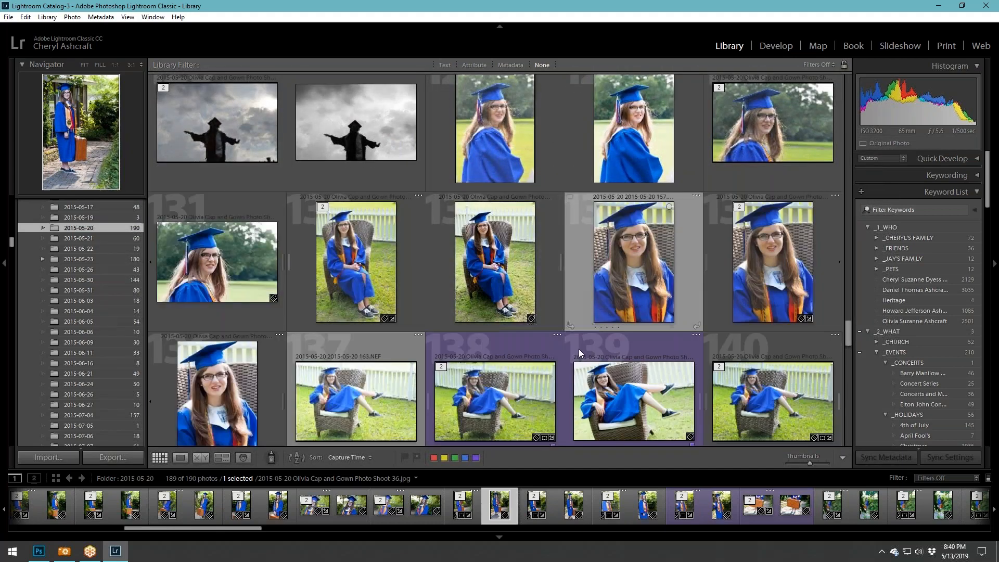
pyautogui.scroll(-1, 578, 348)
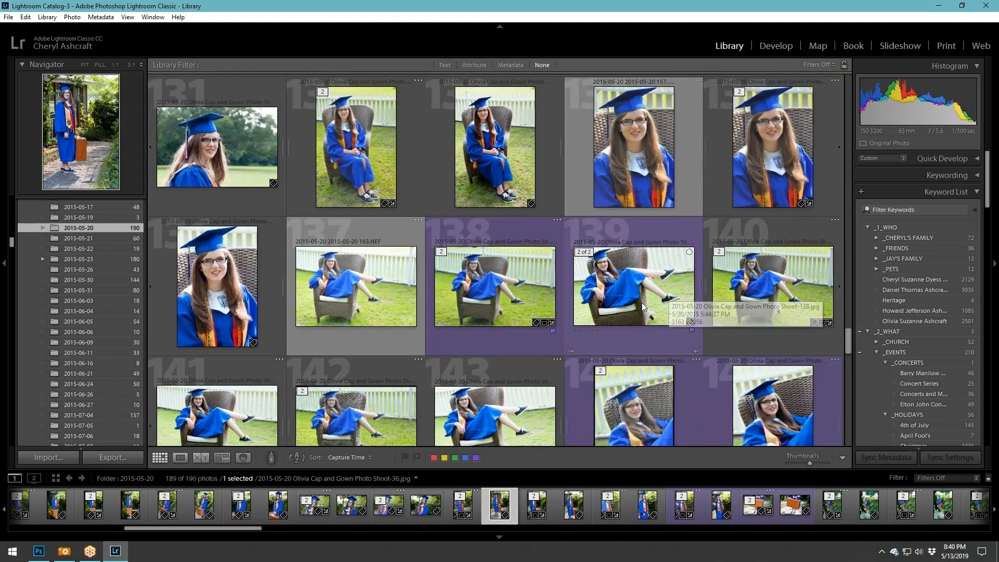
pyautogui.doubleClick(642, 304)
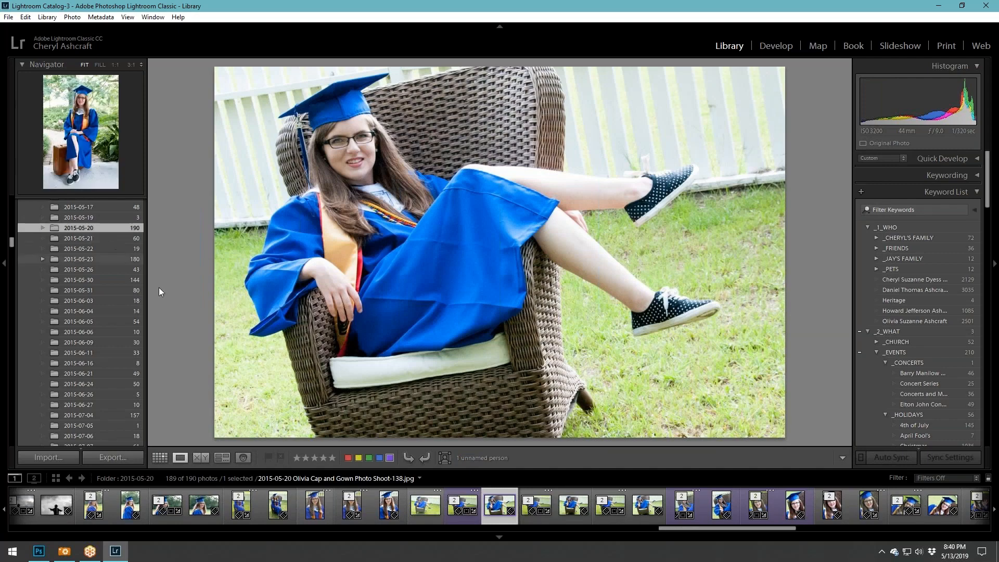
# Return to the thumbnails, look through the last photos of the 2015-05-20 folder, and go back to its first photos.
pyautogui.click(159, 458)
pyautogui.scroll(-10, 588, 368)
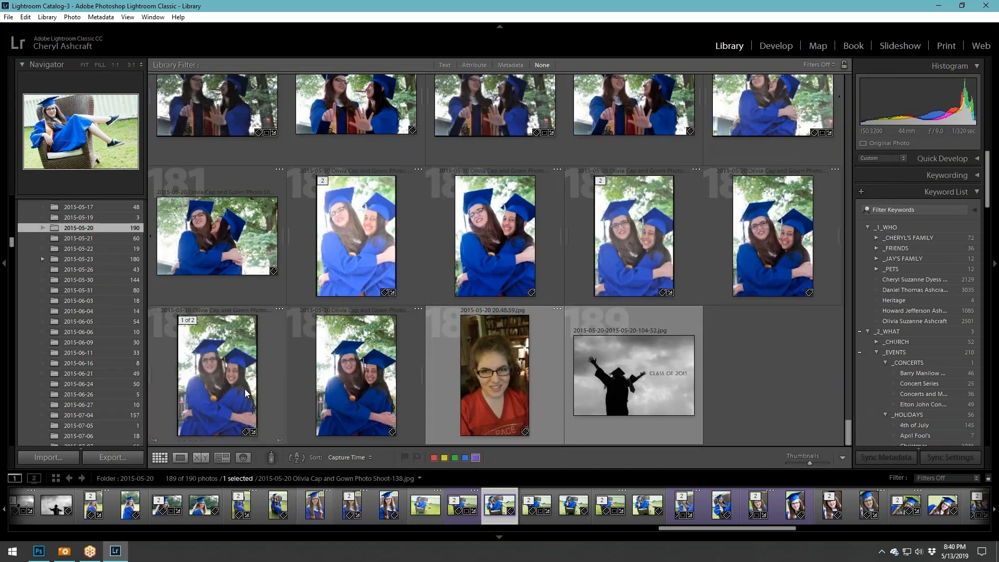
pyautogui.scroll(2, 411, 329)
pyautogui.scroll(2, 411, 333)
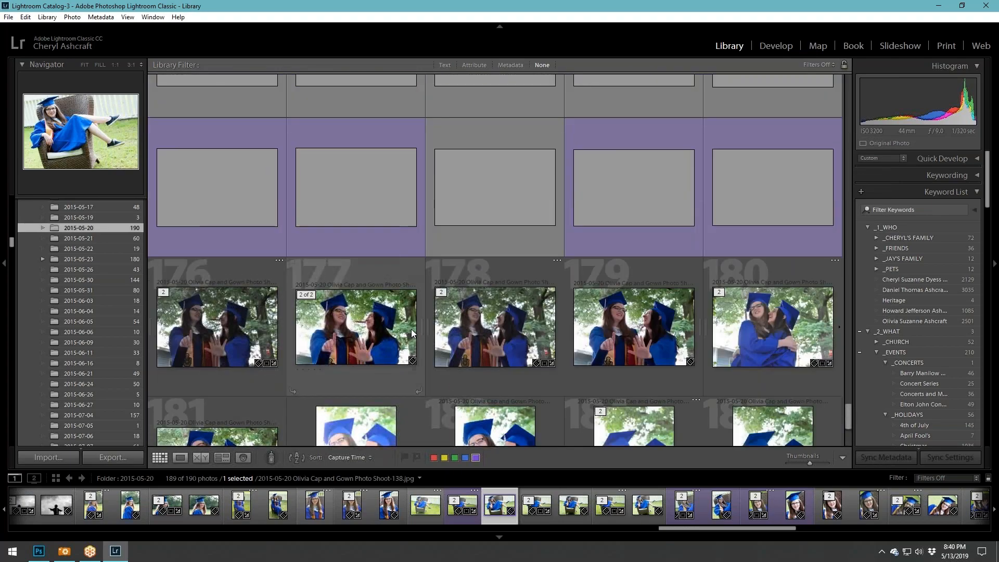
pyautogui.scroll(10, 411, 328)
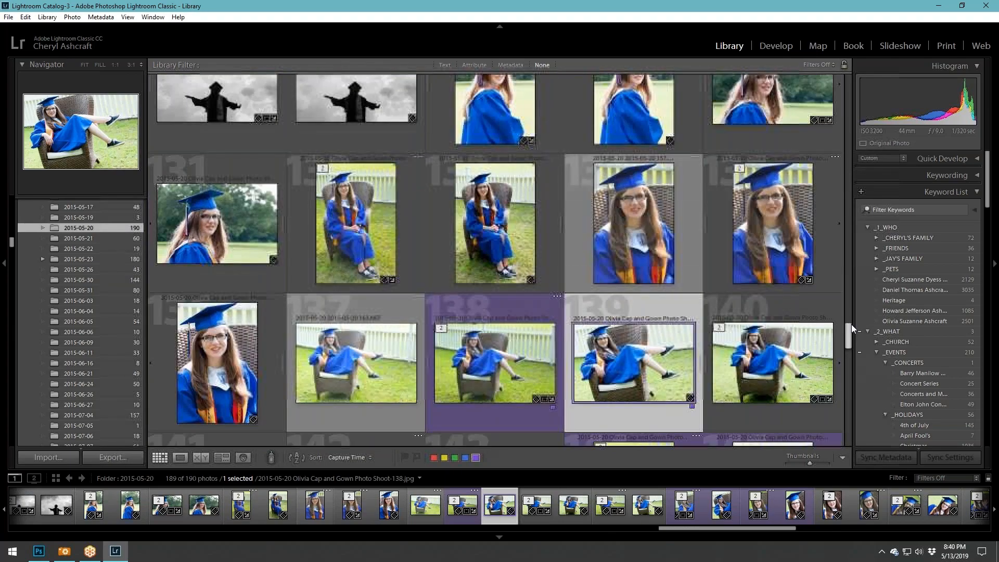
pyautogui.moveTo(851, 324); pyautogui.dragTo(835, 77)
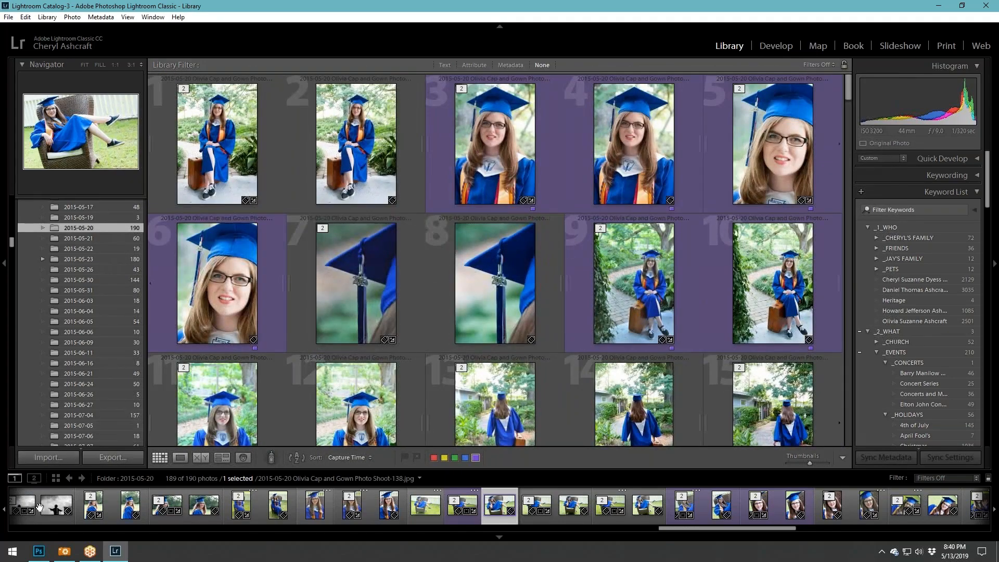
# Switch to Photoshop, duplicate the Summa Cum Laude text, and place the two copies one above the other on the label.
pyautogui.click(42, 553)
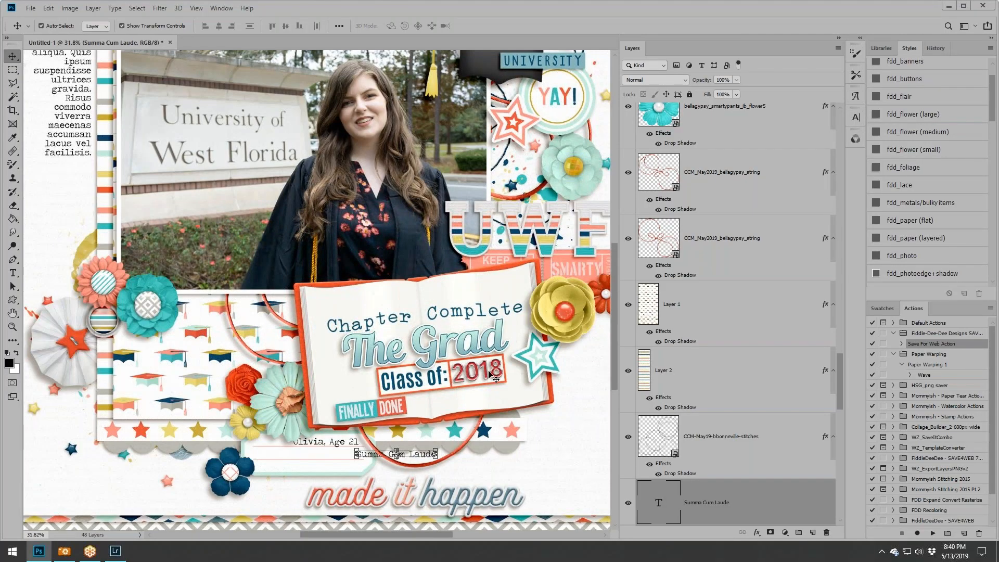
pyautogui.scroll(-2, 492, 373)
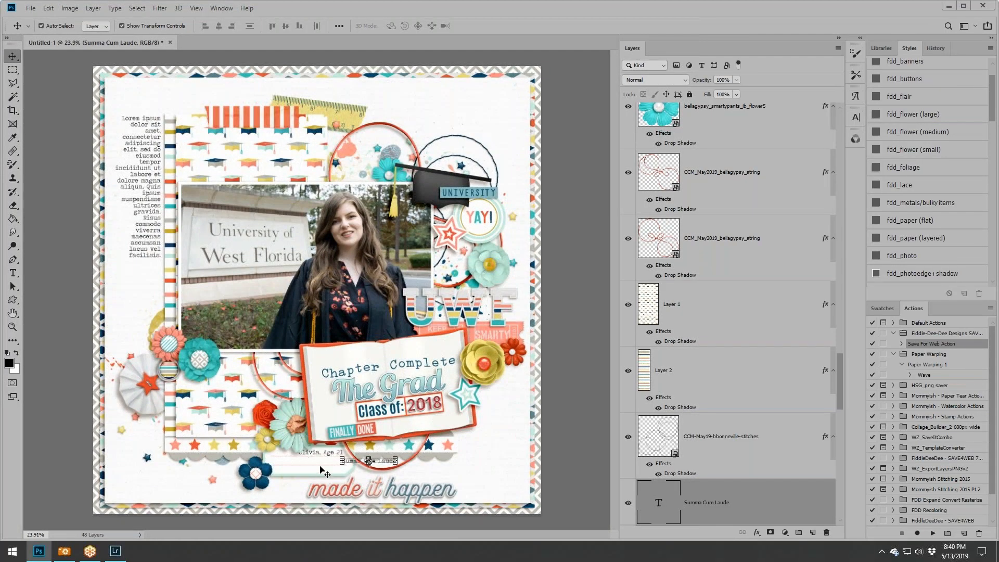
pyautogui.scroll(2, 356, 466)
pyautogui.moveTo(326, 460)
pyautogui.mouseDown()
pyautogui.moveTo(272, 460)
pyautogui.moveTo(321, 463)
pyautogui.moveTo(323, 473)
pyautogui.moveTo(326, 455)
pyautogui.mouseUp()
# Replace the upper Summa Cum Laude copy on the label with the text University of West Florida.
pyautogui.press('t')
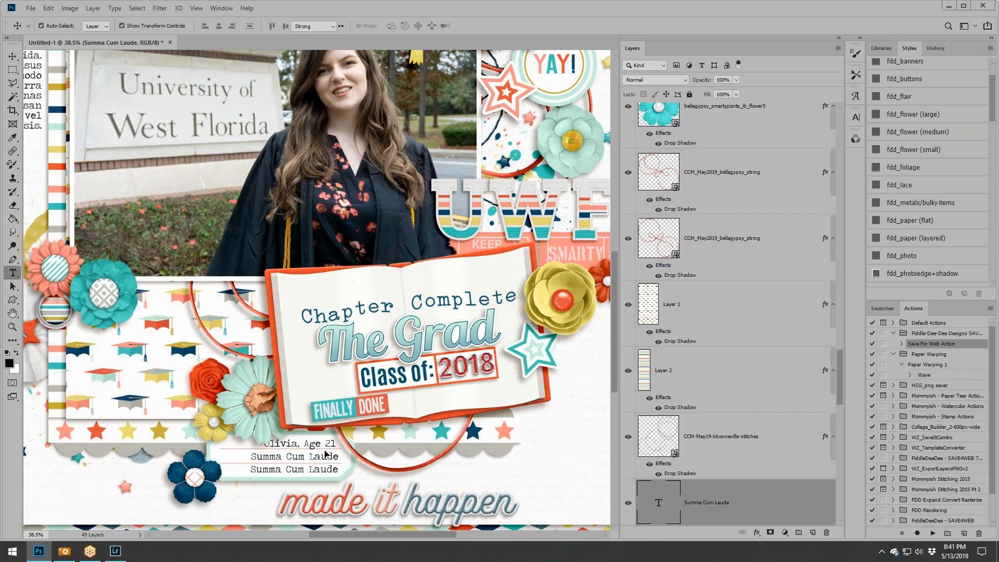
pyautogui.click(325, 455)
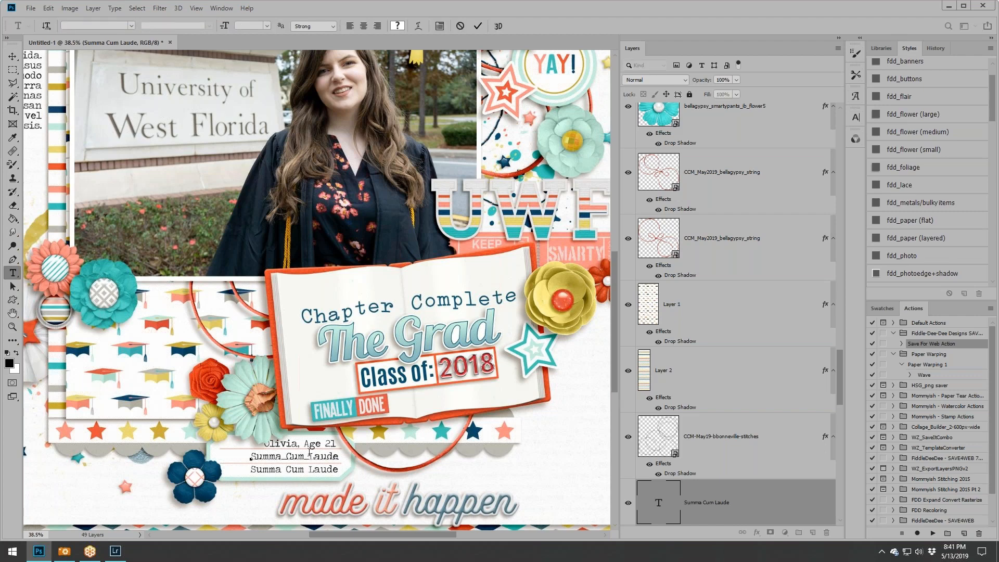
pyautogui.hotkey('ctrl', 'a')
pyautogui.write('Univers')
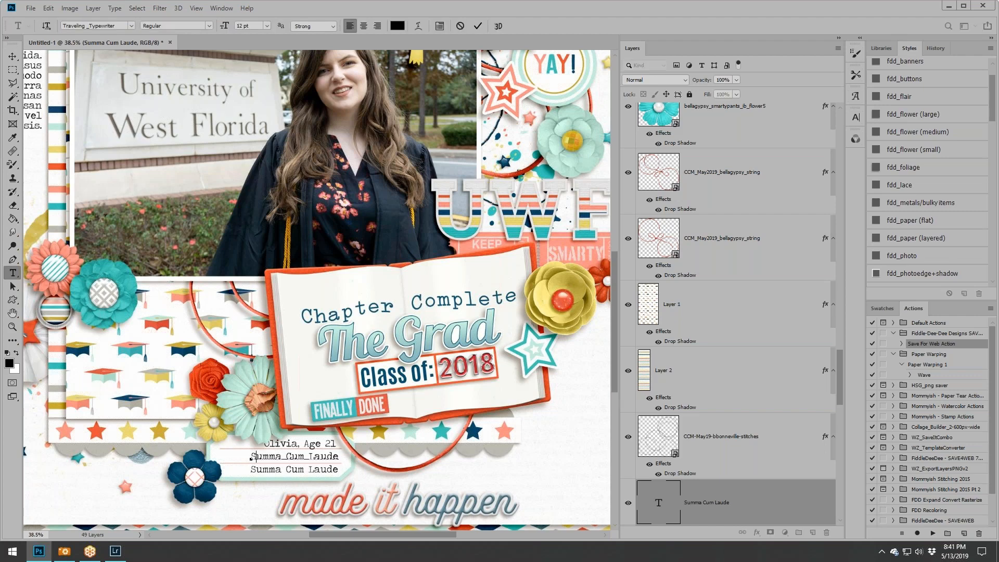
pyautogui.write('ity o')
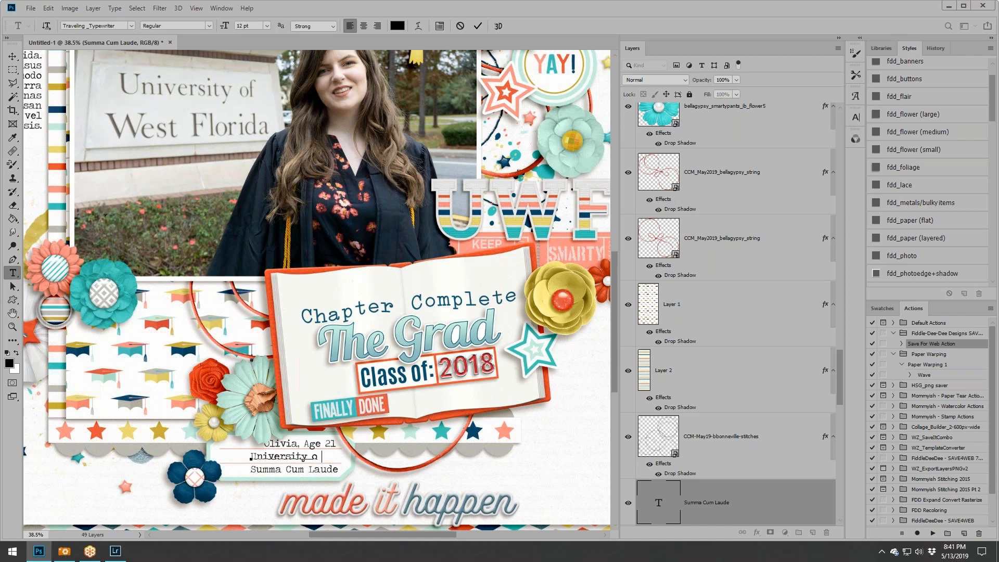
pyautogui.write('f West Florida')
pyautogui.click(478, 26)
pyautogui.press('v')
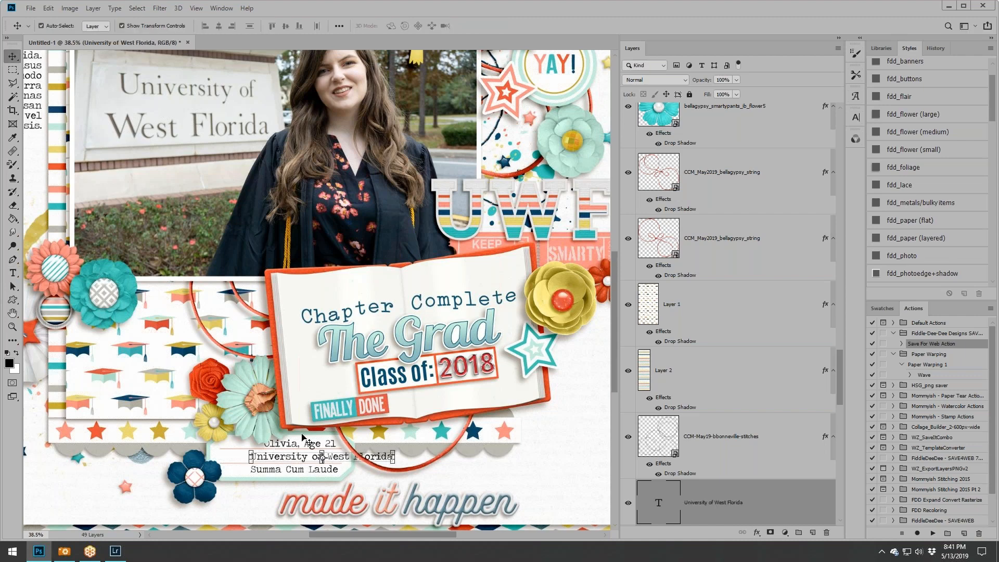
# Set the University of West Florida line to 10 pt and position it on the label's middle line.
pyautogui.hotkey('ctrl', 't')
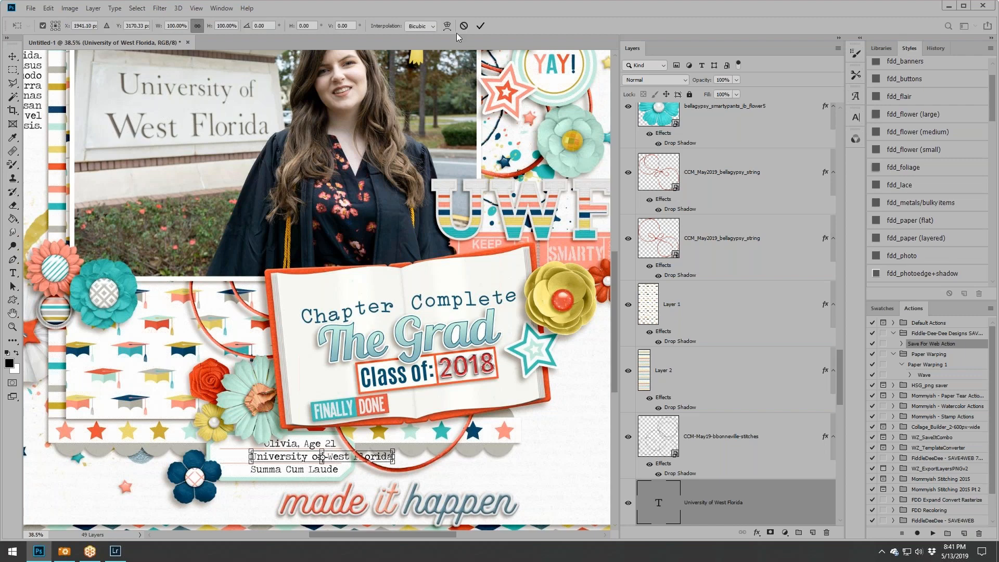
pyautogui.click(463, 26)
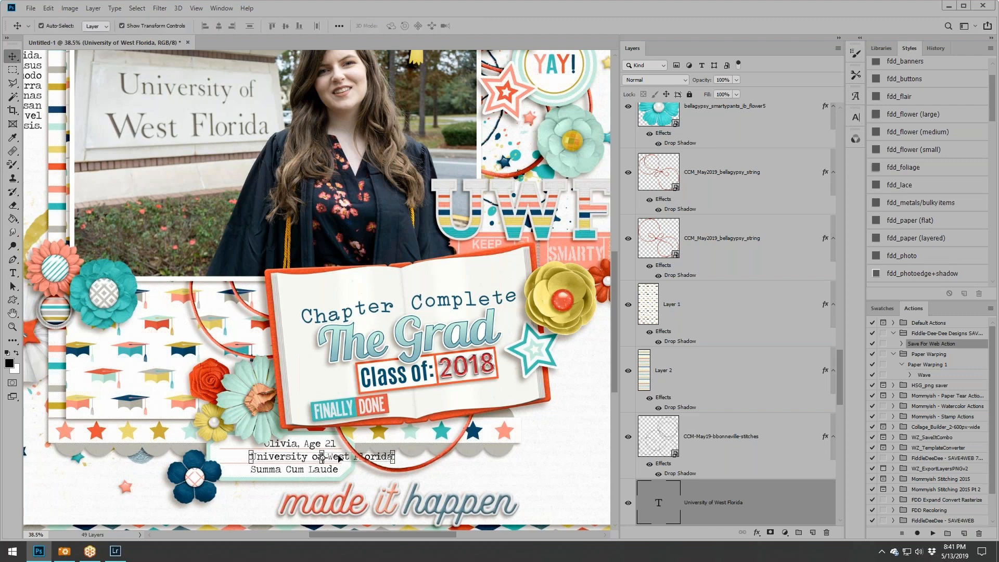
pyautogui.moveTo(338, 458); pyautogui.dragTo(311, 458)
pyautogui.doubleClick(297, 456)
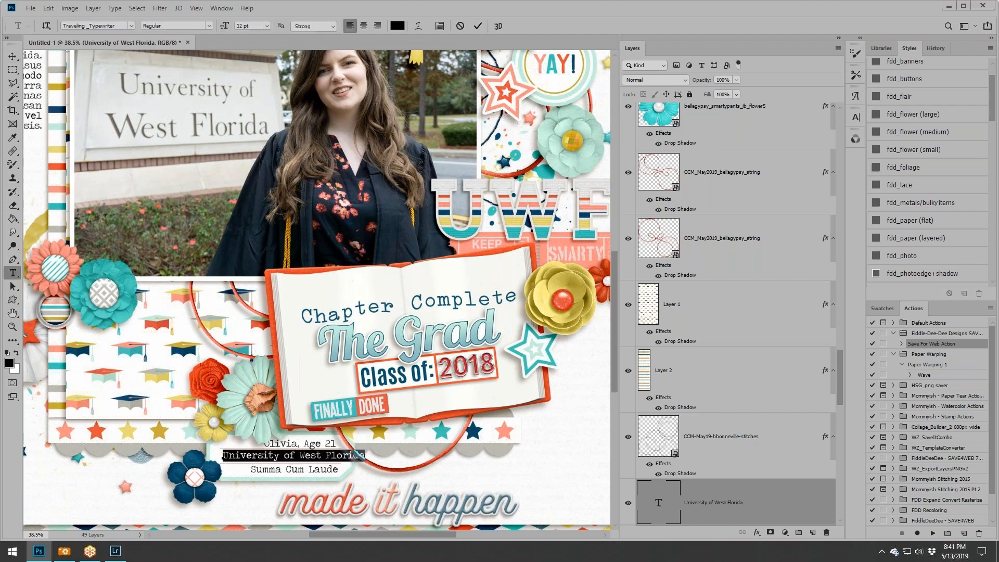
pyautogui.click(266, 26)
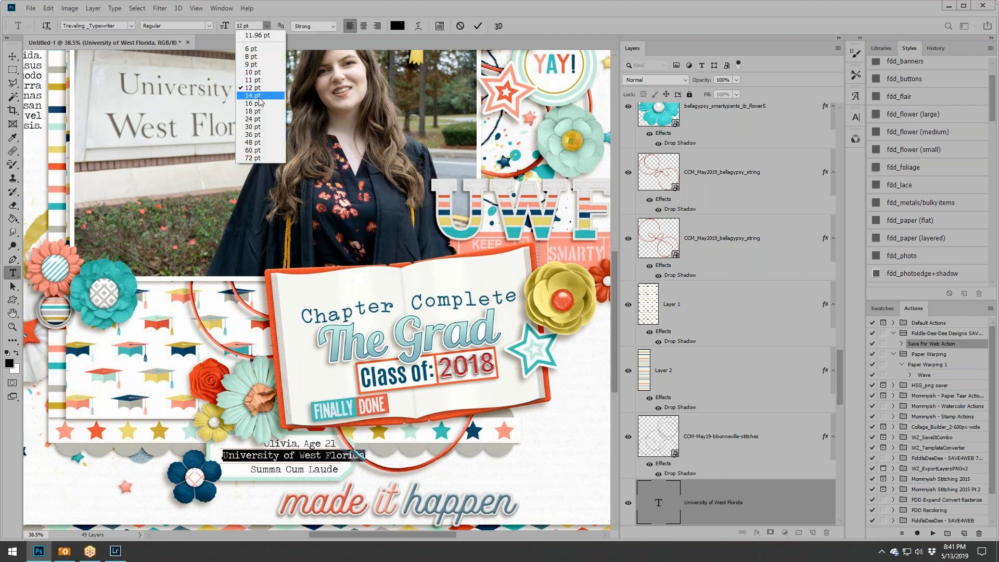
pyautogui.click(253, 72)
pyautogui.click(478, 26)
pyautogui.press('v')
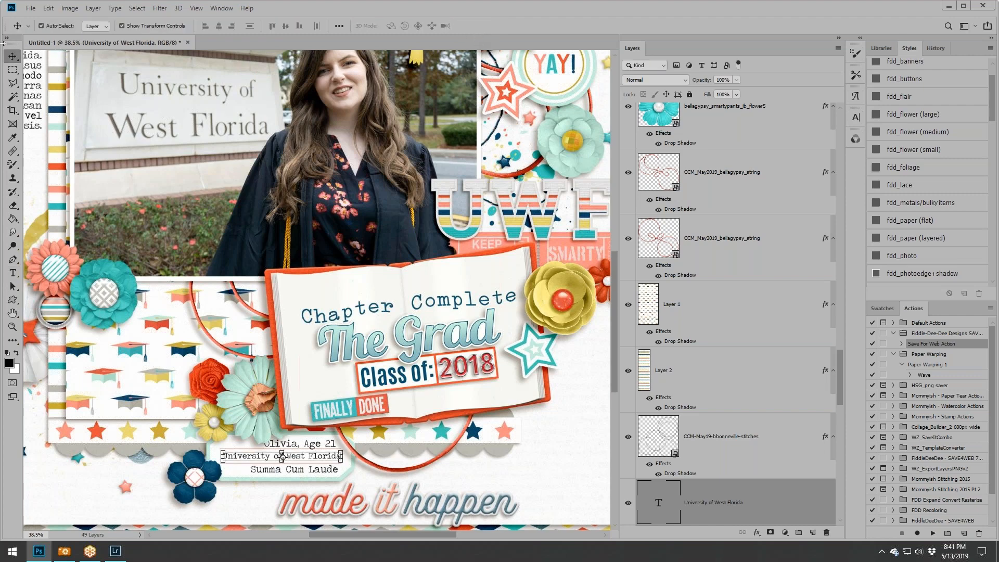
pyautogui.moveTo(323, 457); pyautogui.dragTo(322, 460)
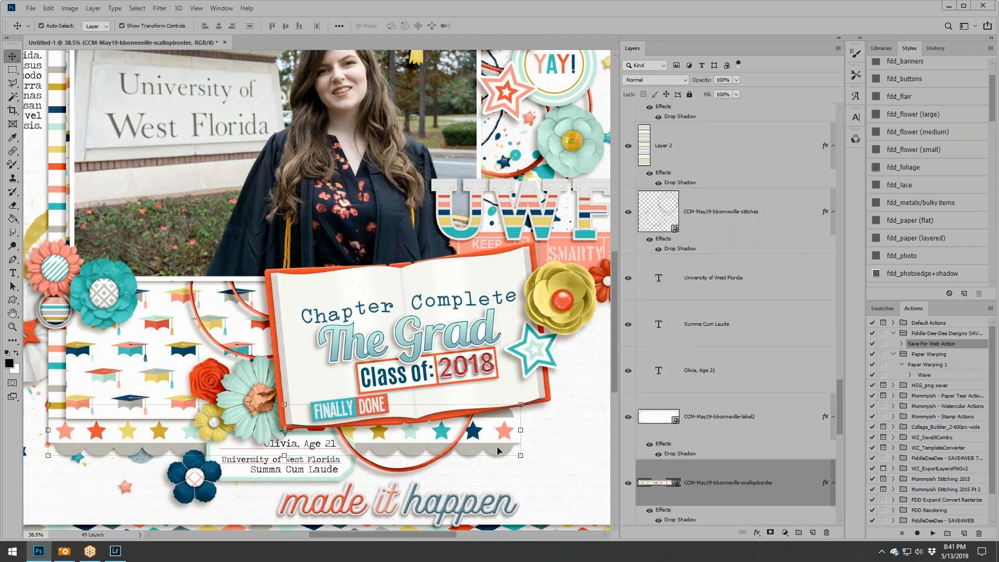
# Set the Summa Cum Laude line to 10 pt and align its right end under the University of West Florida line.
pyautogui.doubleClick(319, 469)
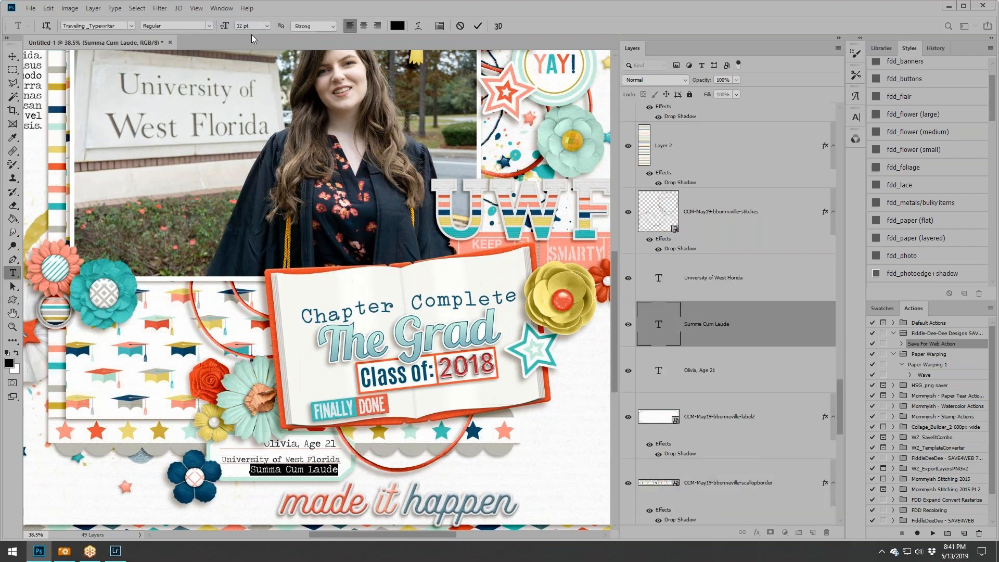
pyautogui.click(267, 25)
pyautogui.click(262, 80)
pyautogui.click(477, 25)
pyautogui.press('v')
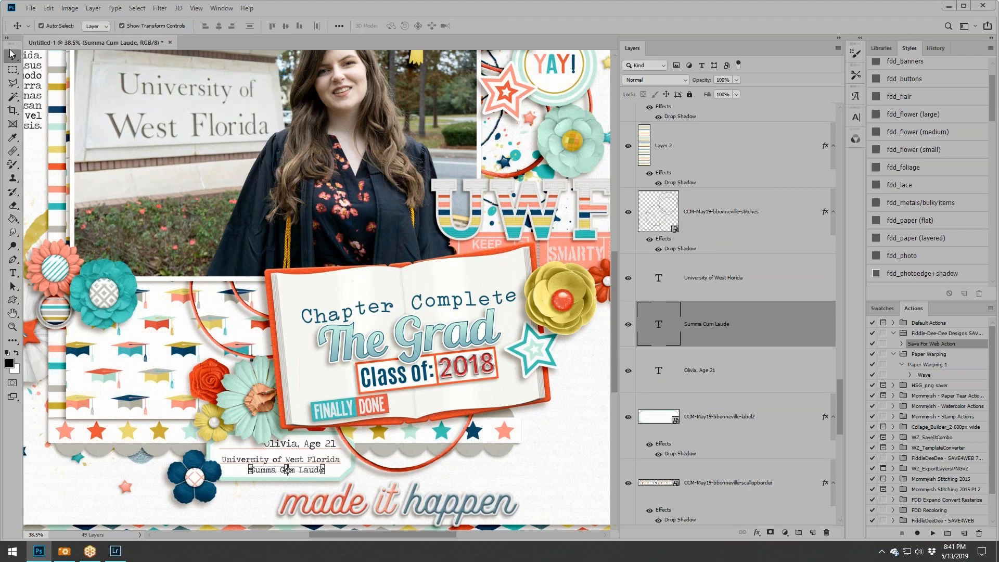
pyautogui.moveTo(316, 471); pyautogui.dragTo(331, 472)
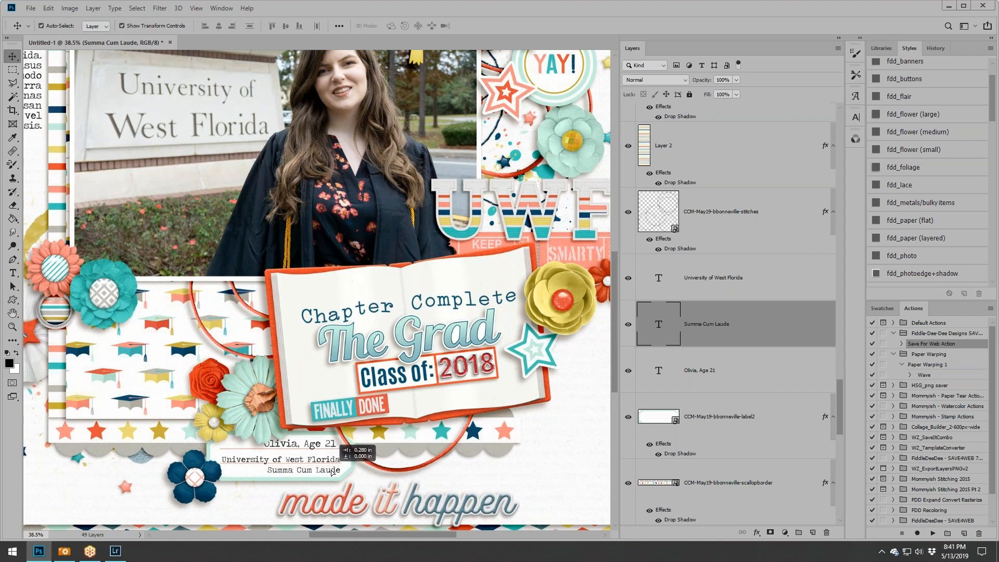
pyautogui.moveTo(331, 472); pyautogui.dragTo(332, 474)
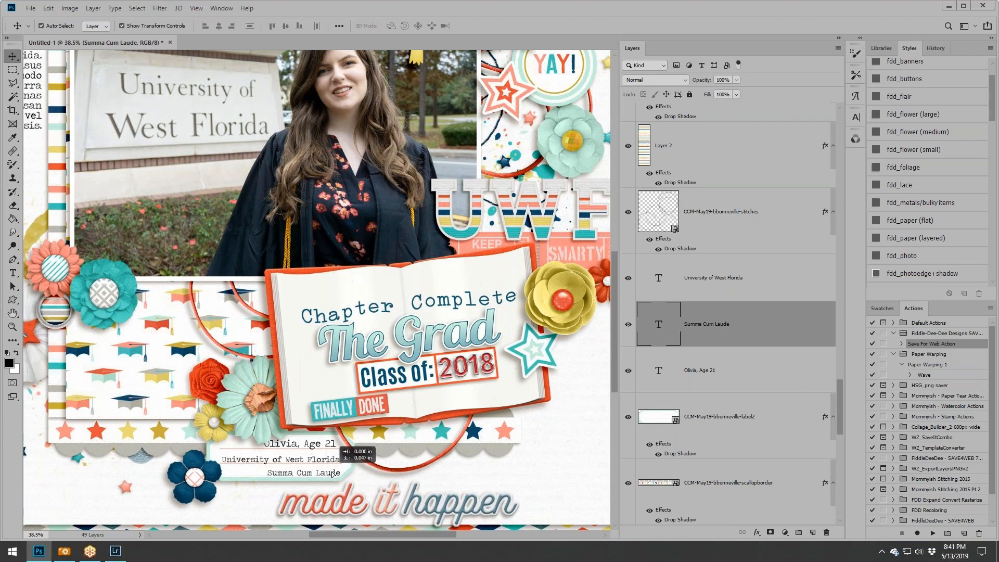
# Set the name-and-age line on the label to 10 pt and align its right end with the two lines below.
pyautogui.doubleClick(330, 447)
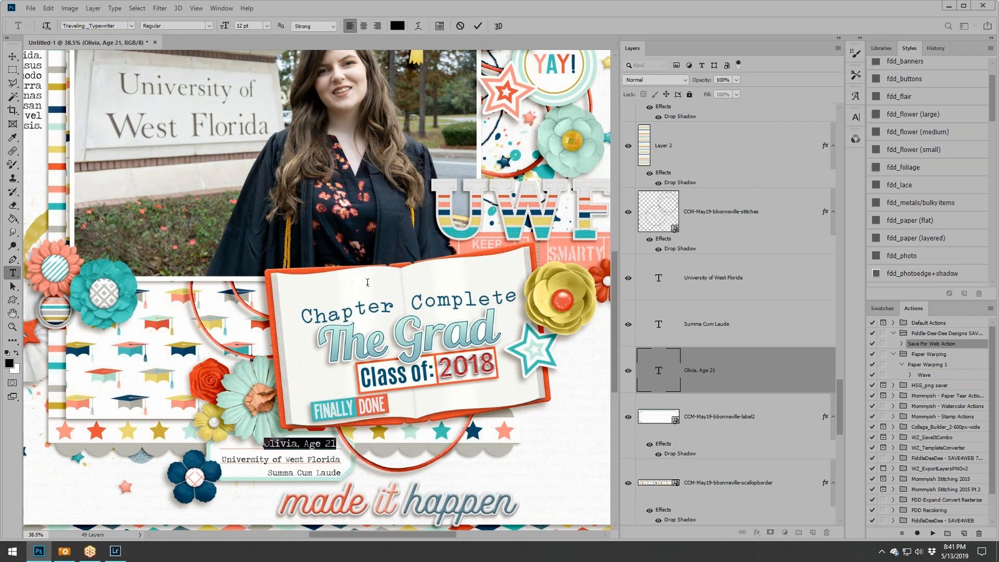
pyautogui.click(268, 26)
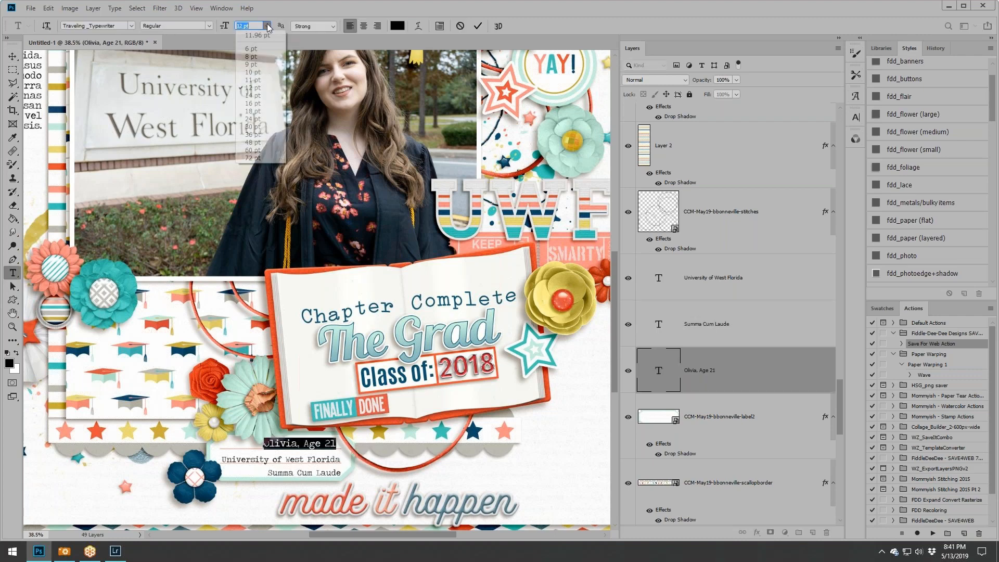
pyautogui.click(253, 72)
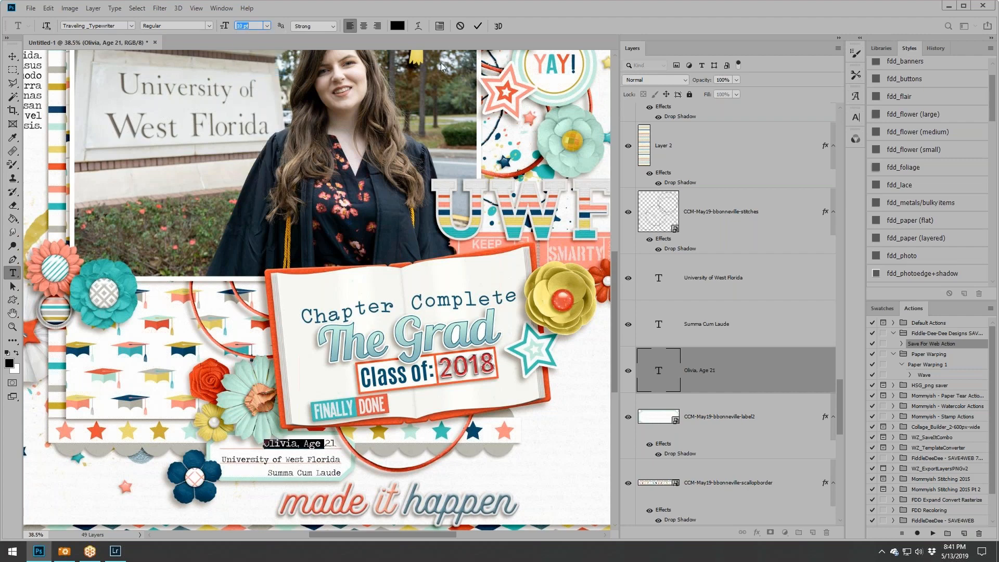
pyautogui.click(477, 26)
pyautogui.press('v')
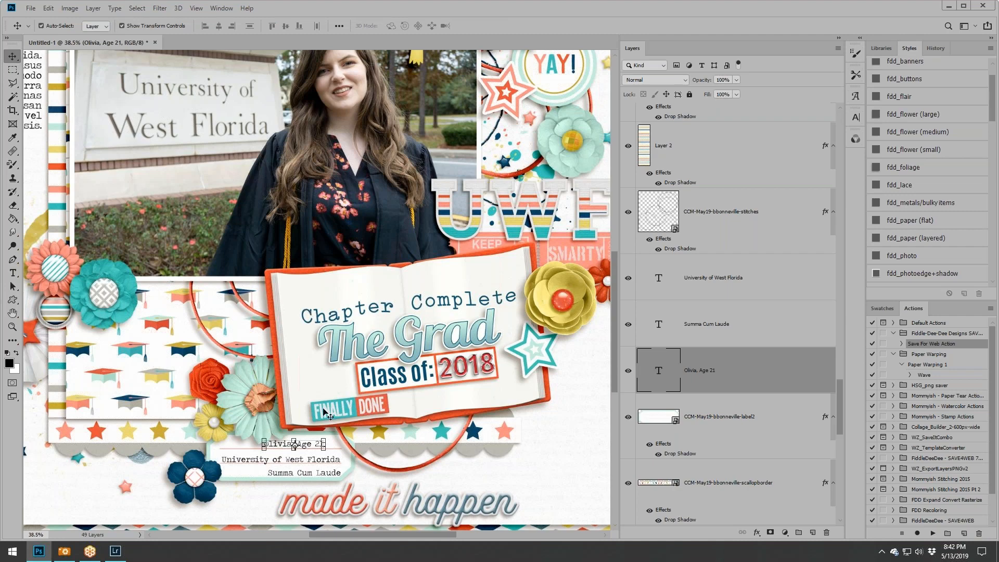
pyautogui.moveTo(305, 442); pyautogui.dragTo(319, 445)
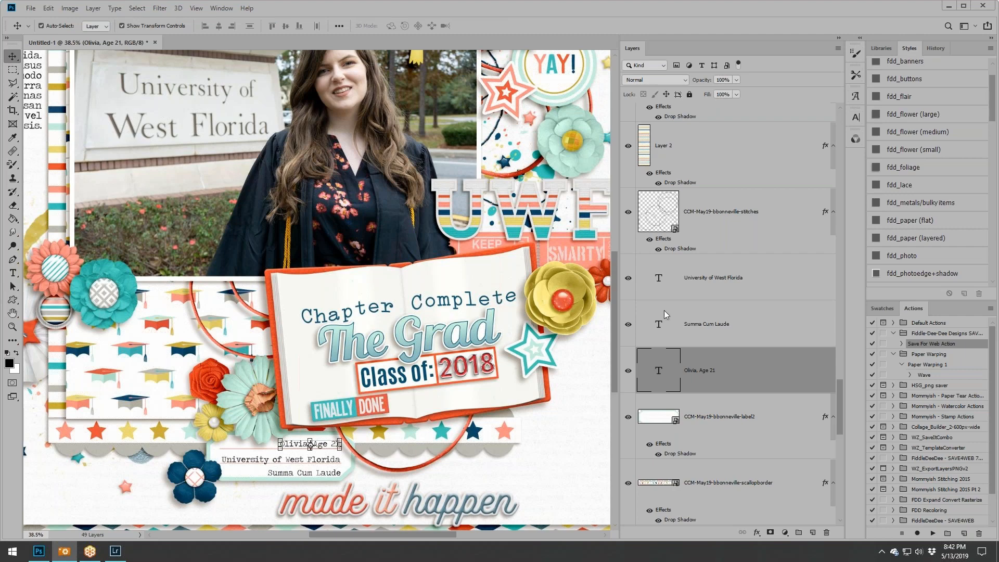
# Place the CCM_May2019_KAagard_Tassel image on the page, scale it to about 65%, and hang it below the yellow flower beside the book.
pyautogui.scroll(-5, 664, 311)
pyautogui.hotkey('ctrl', '0')
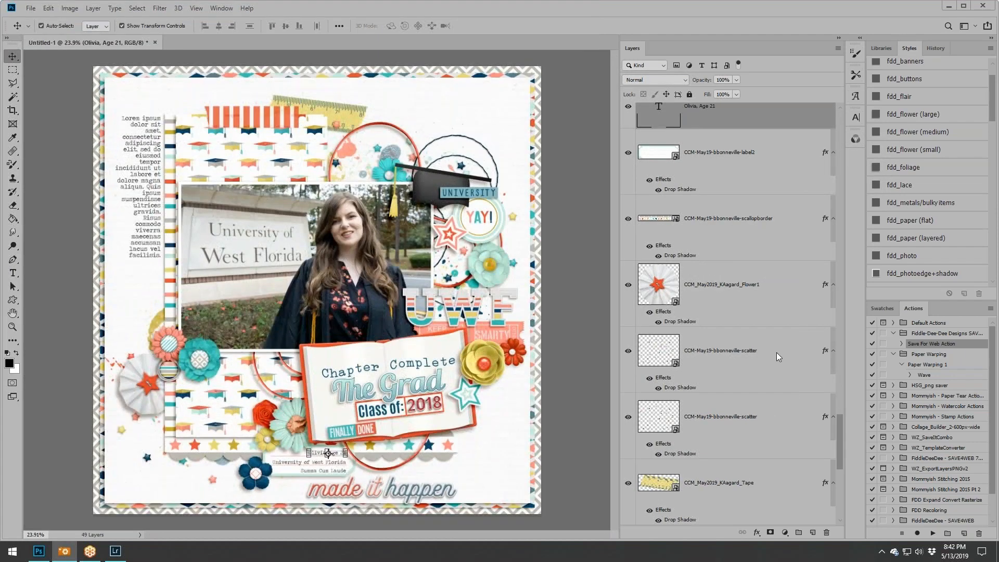
pyautogui.moveTo(777, 353); pyautogui.dragTo(194, 258)
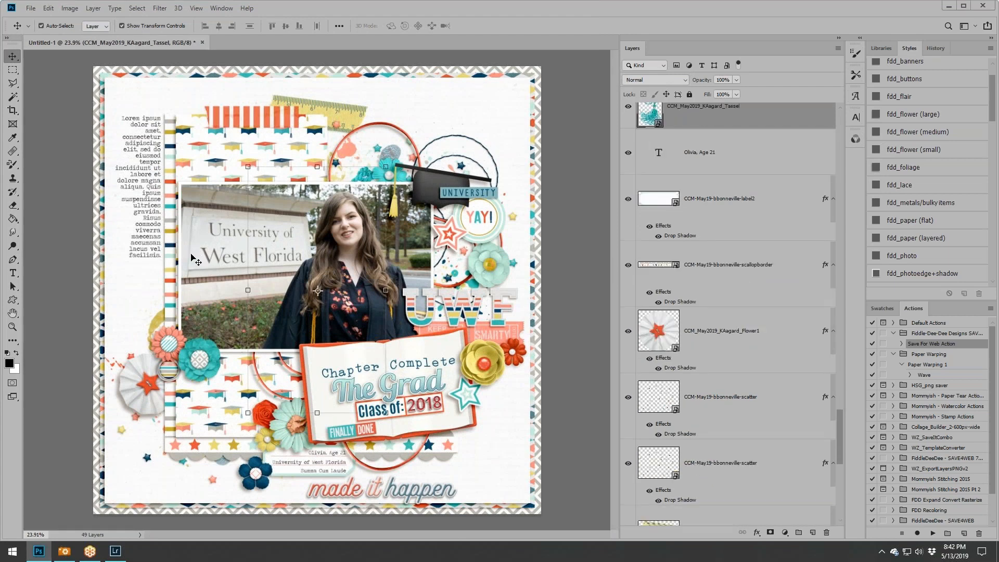
pyautogui.moveTo(297, 265); pyautogui.dragTo(452, 329)
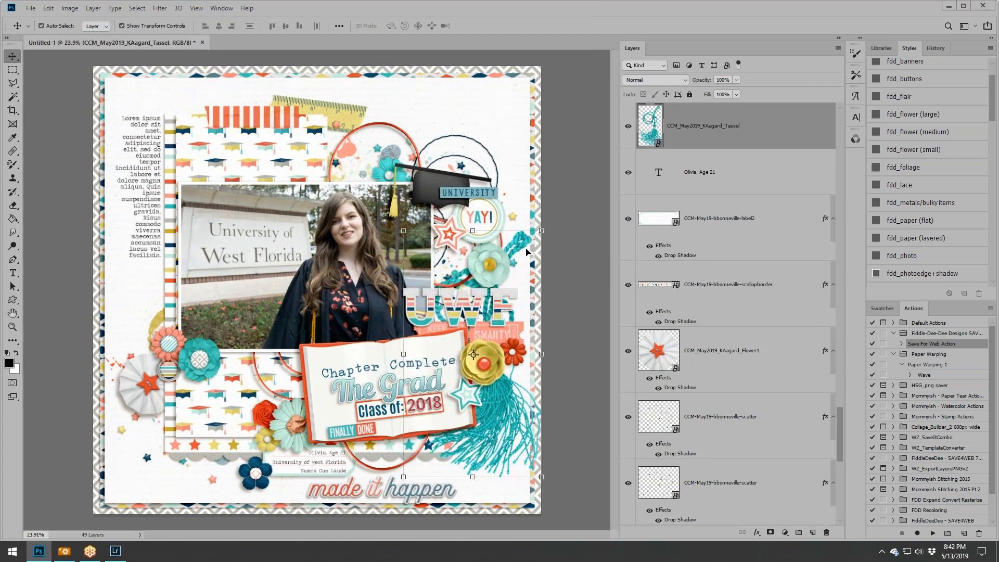
pyautogui.moveTo(539, 231); pyautogui.dragTo(475, 346)
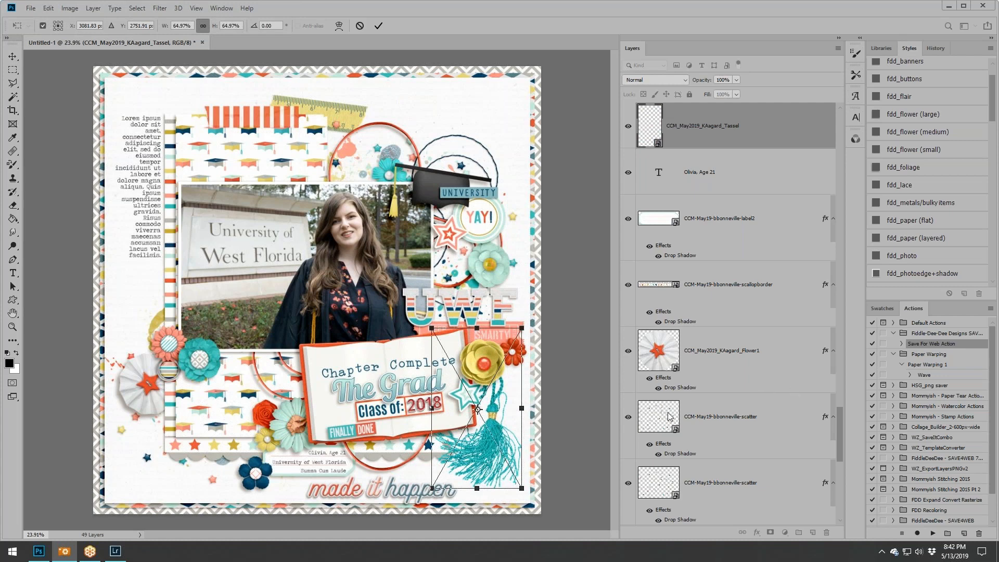
pyautogui.click(378, 26)
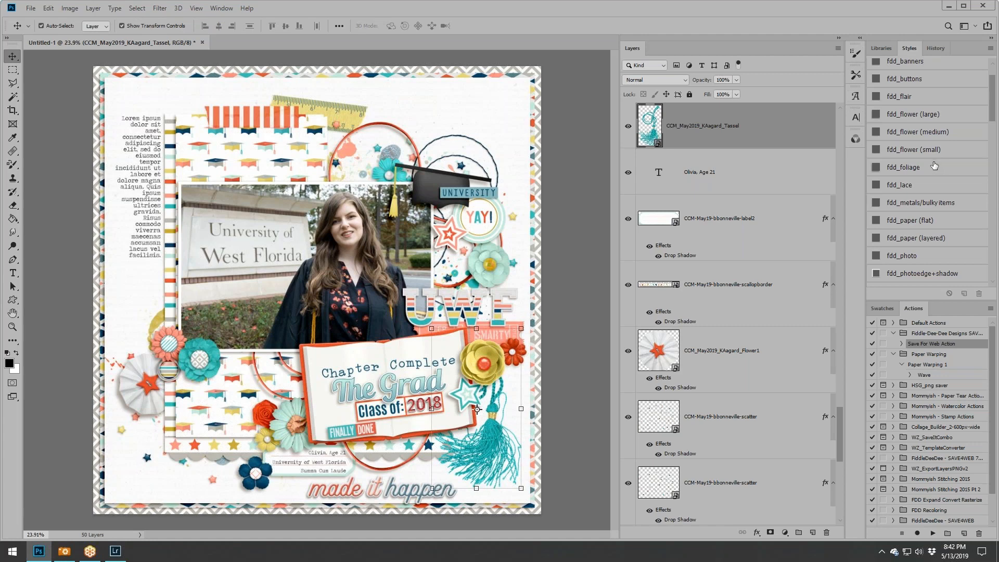
# Apply the fdd_string/twine style to the tassel, then rotate it to about -8.3° and nudge it into place under the yellow flower.
pyautogui.scroll(-5, 934, 165)
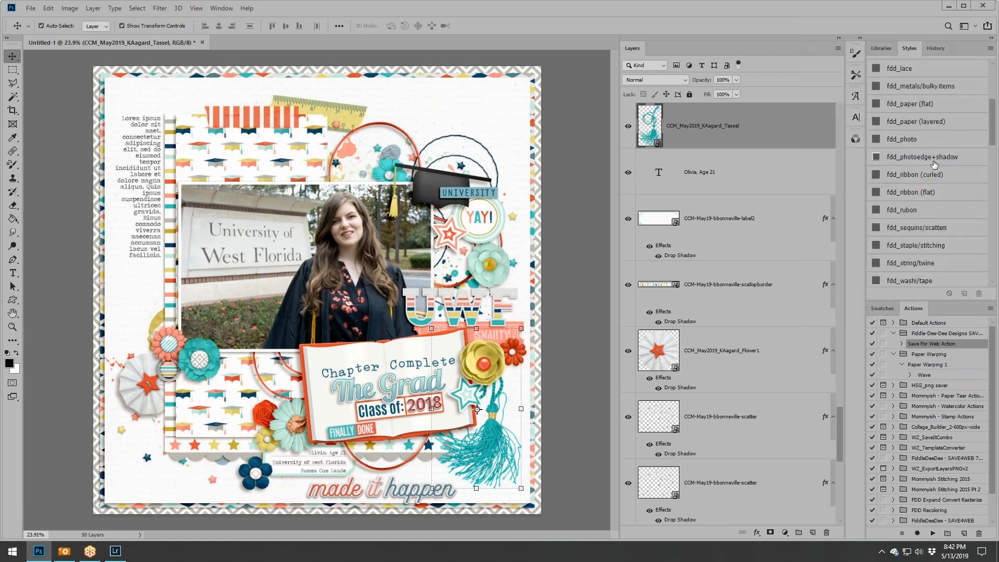
pyautogui.click(932, 263)
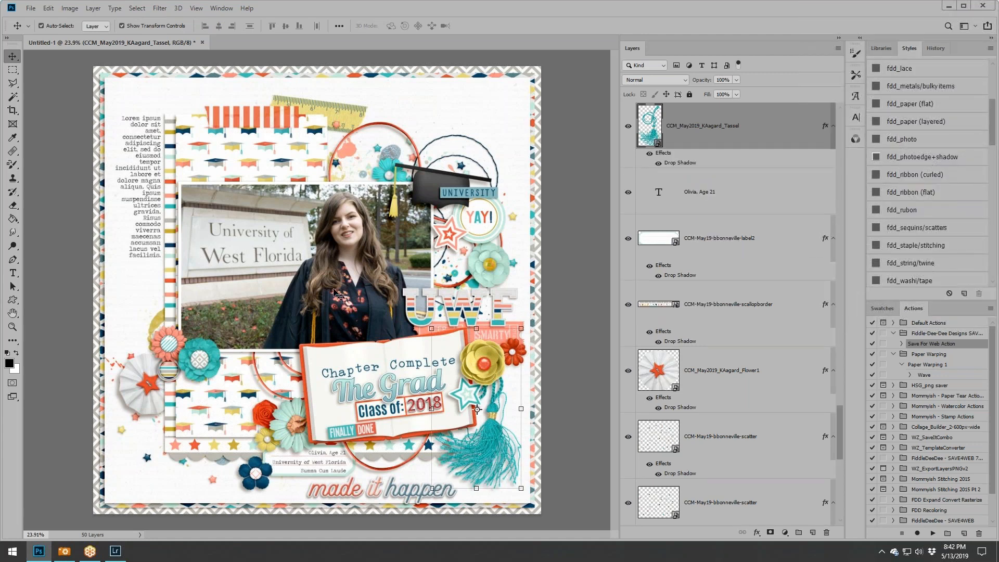
pyautogui.moveTo(481, 409); pyautogui.dragTo(477, 408)
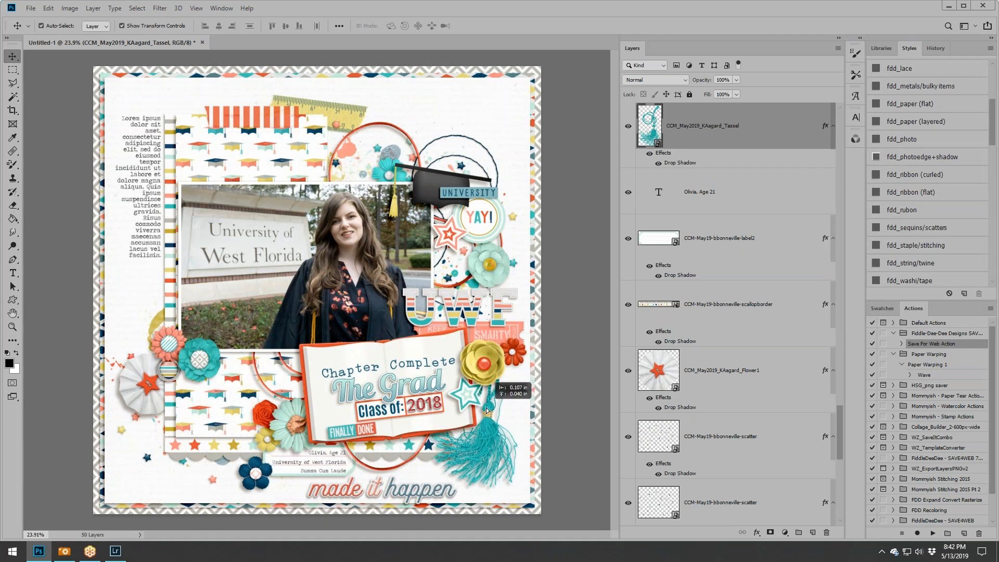
pyautogui.moveTo(525, 331); pyautogui.dragTo(514, 324)
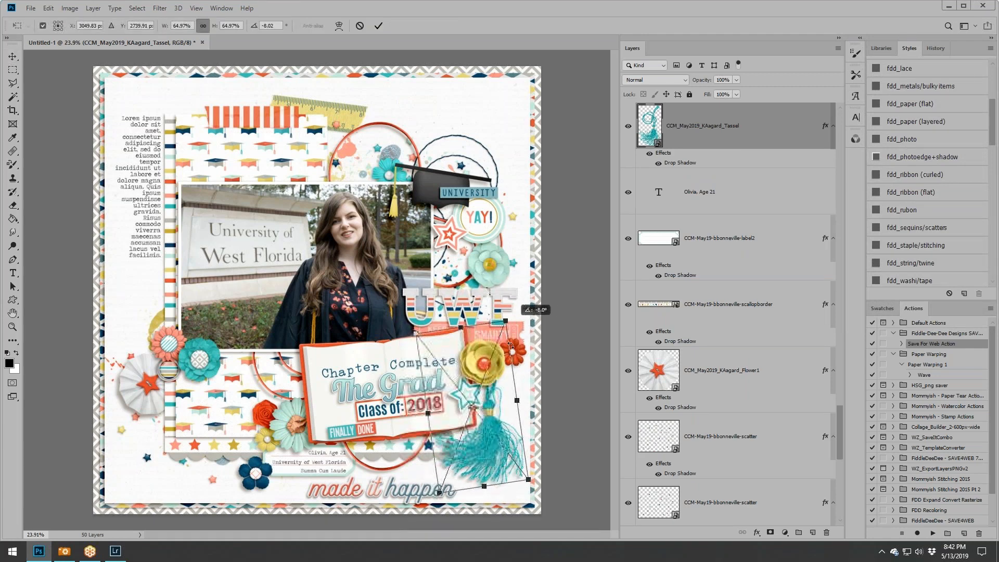
pyautogui.moveTo(483, 383); pyautogui.dragTo(492, 388)
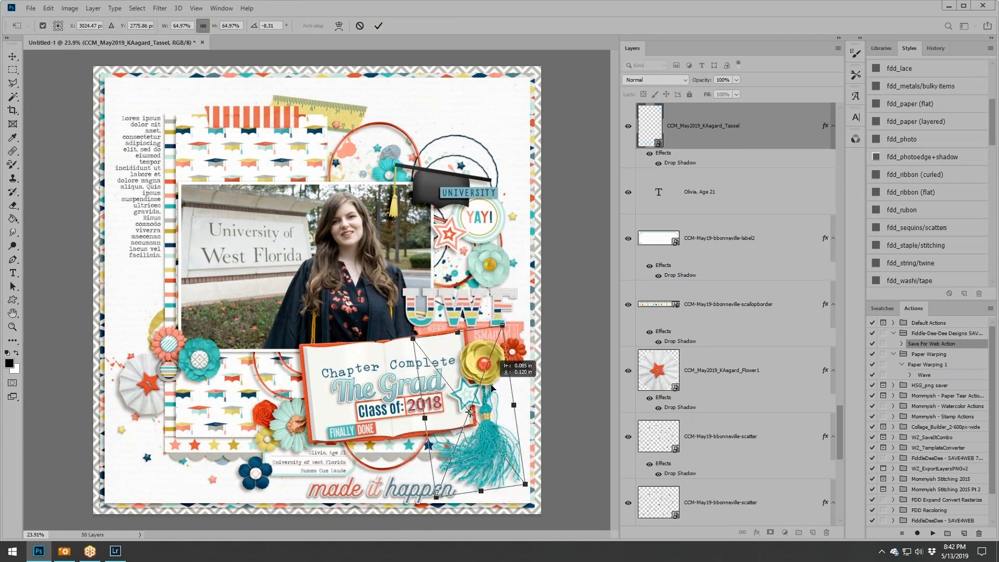
pyautogui.click(379, 25)
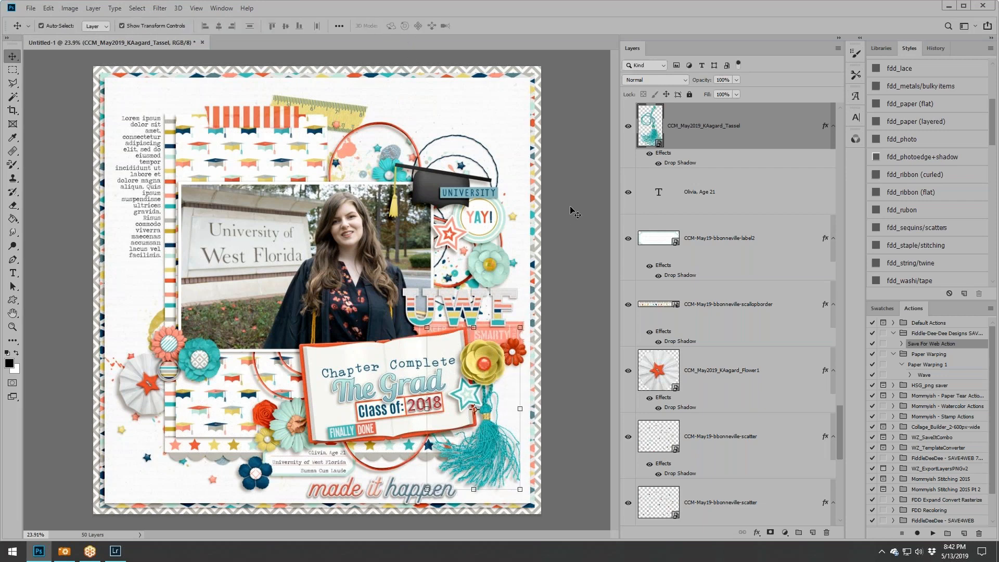
pyautogui.click(577, 235)
pyautogui.click(502, 300)
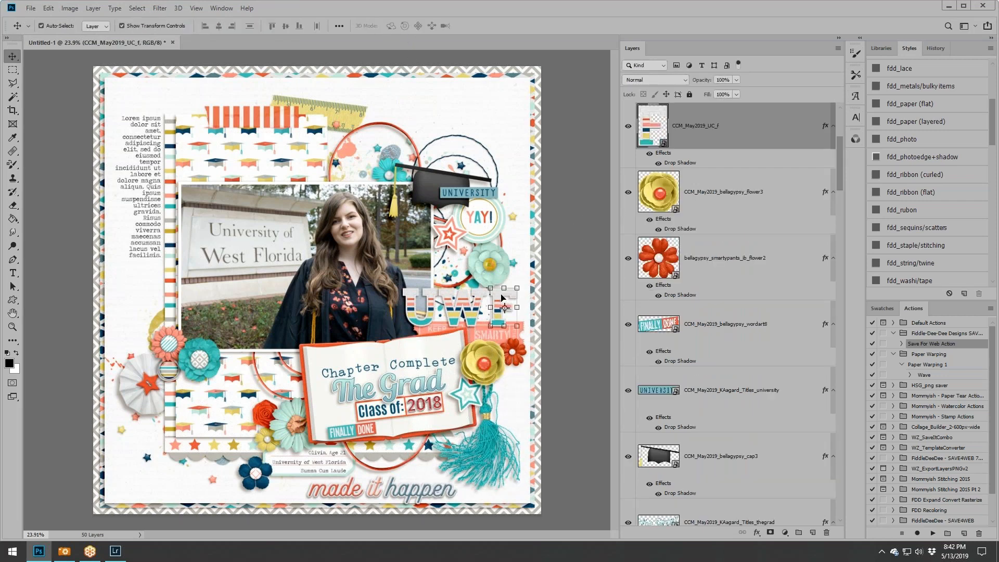
pyautogui.click(223, 460)
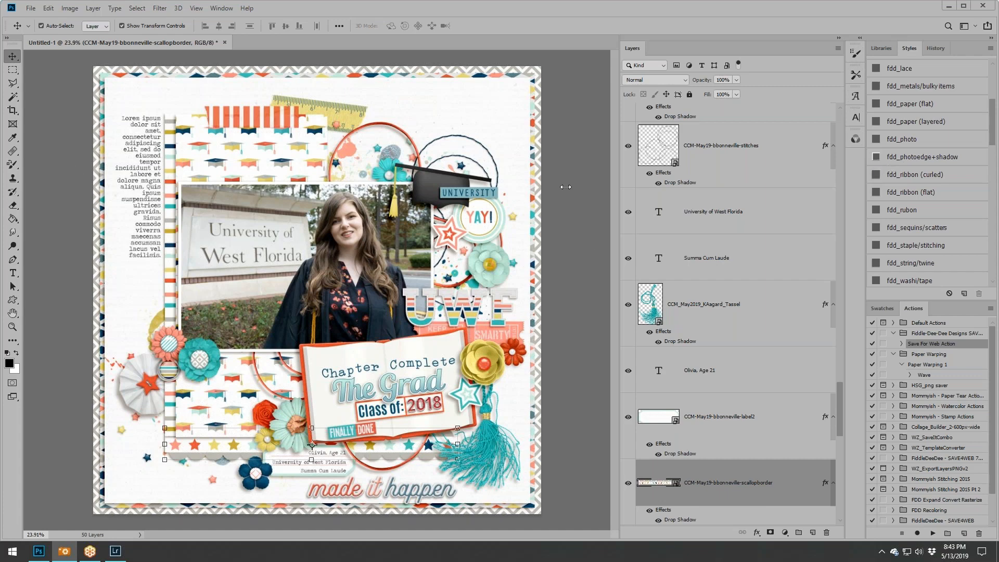
pyautogui.click(496, 106)
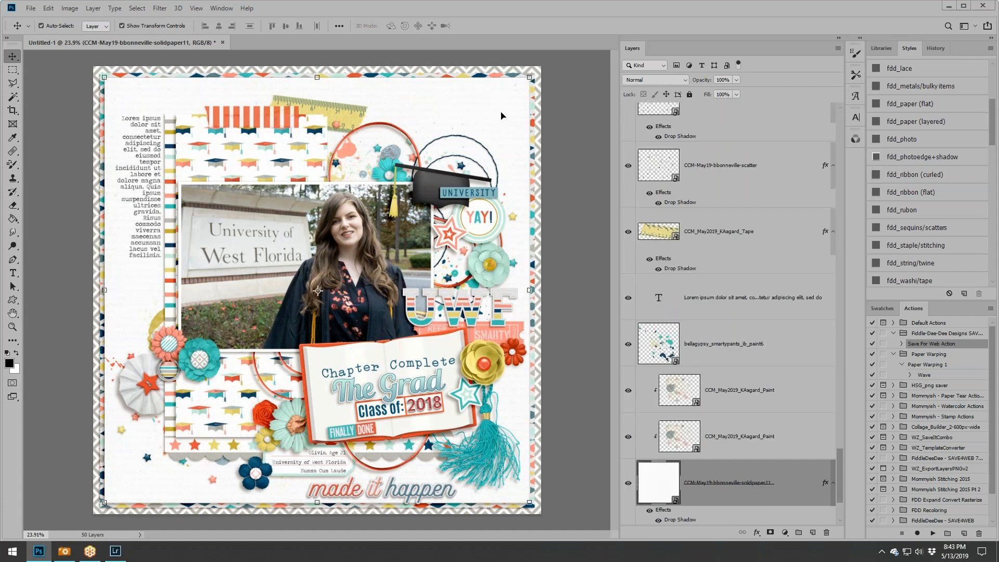
# Start saving the page as a layered PSD in LAYOUTS IN PROGRESS, naming it ChapterComplete_ followed by the graduate's first name.
pyautogui.click(31, 8)
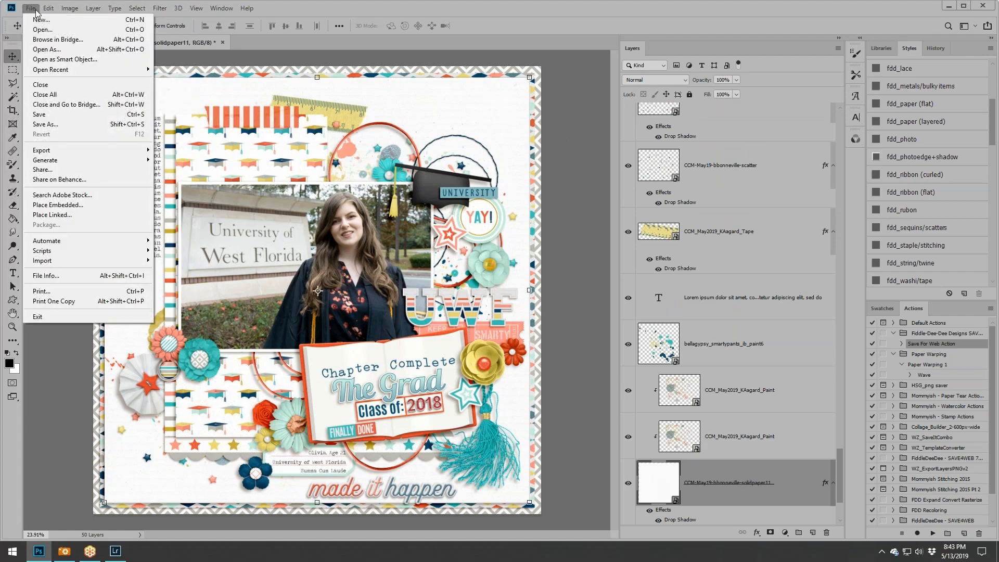
pyautogui.click(47, 124)
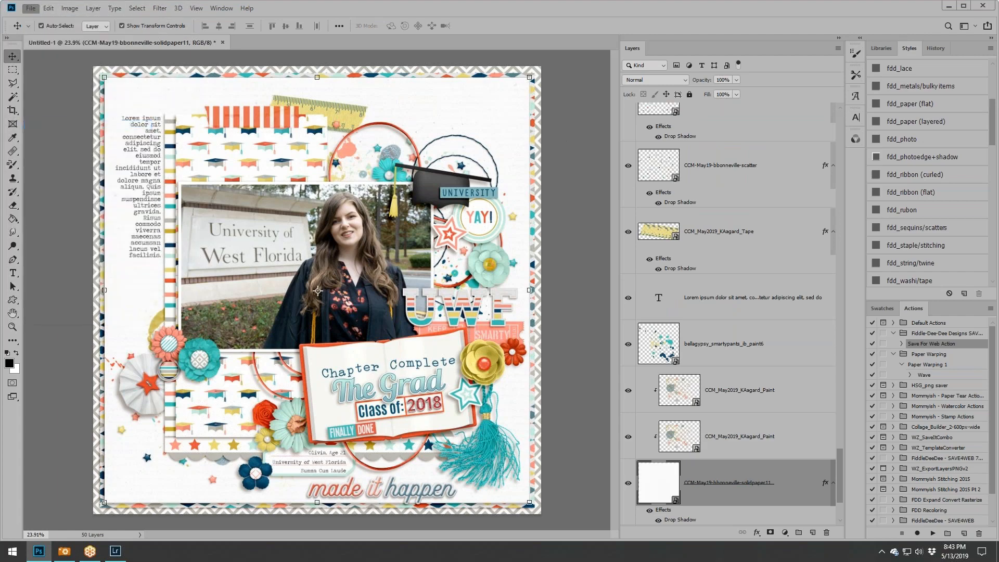
pyautogui.scroll(8, 109, 146)
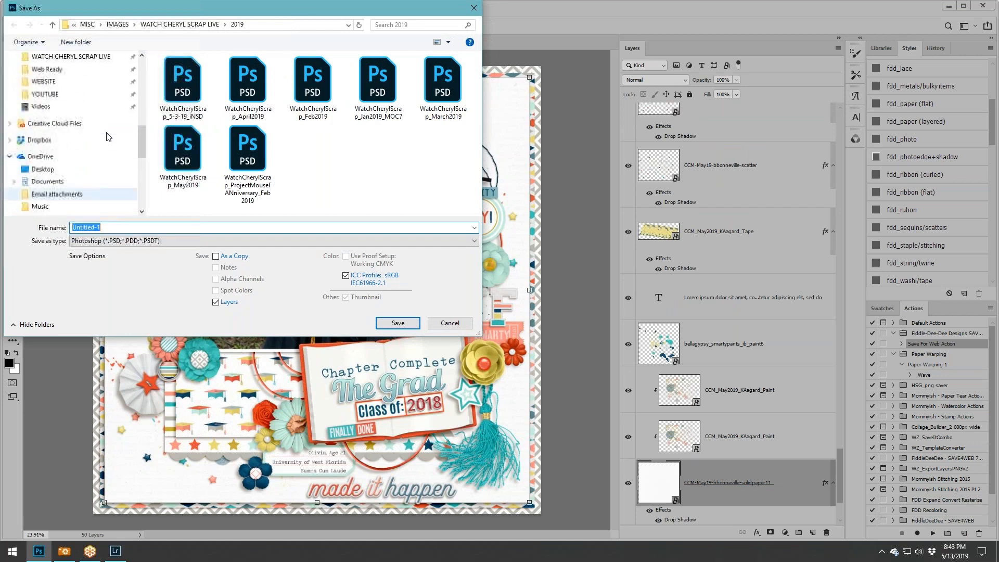
pyautogui.click(64, 119)
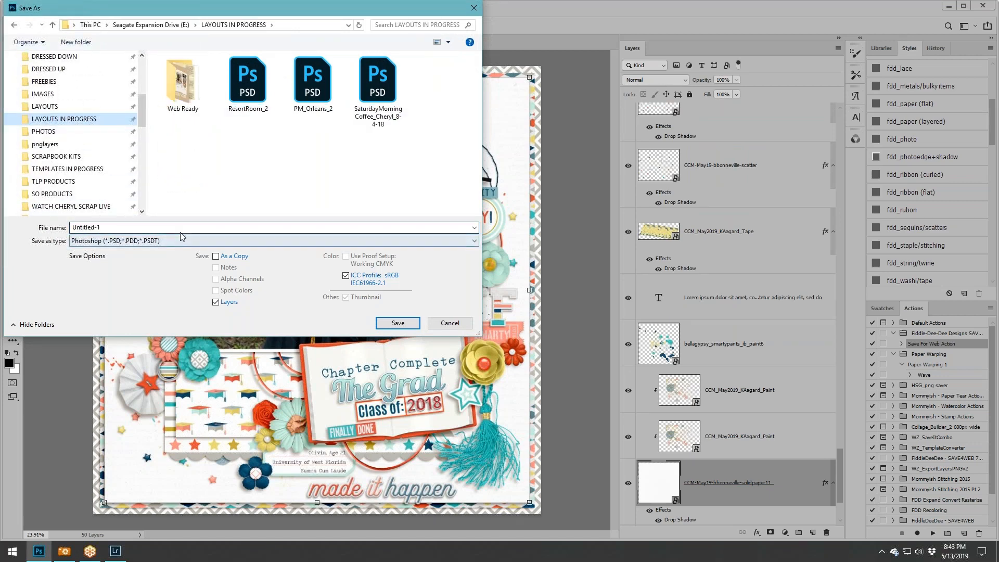
pyautogui.write('ChapterComplete_Olivia')
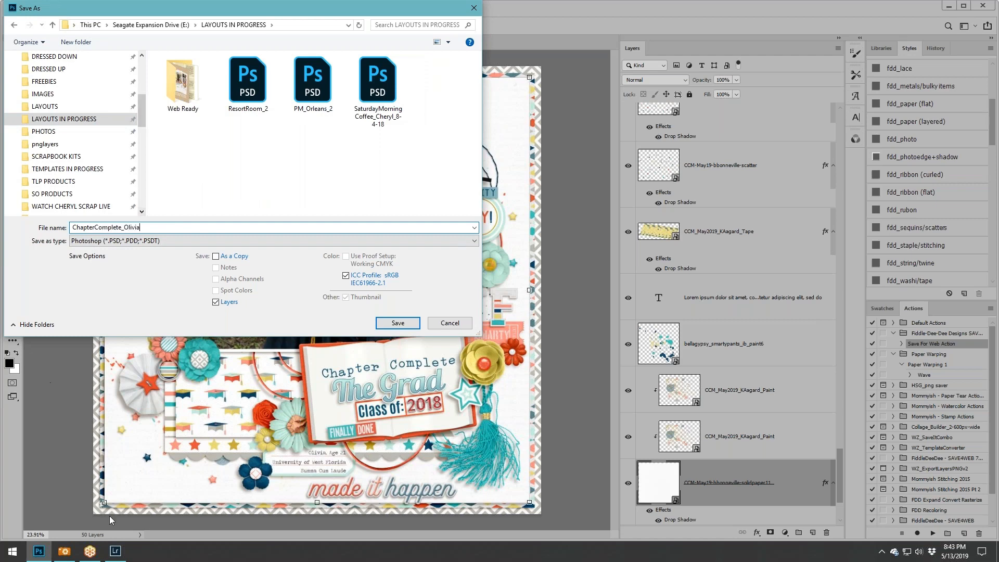
# Switch to Lightroom and open the 2018-12-09 folder to look up the date of the University of West Florida photos.
pyautogui.click(116, 551)
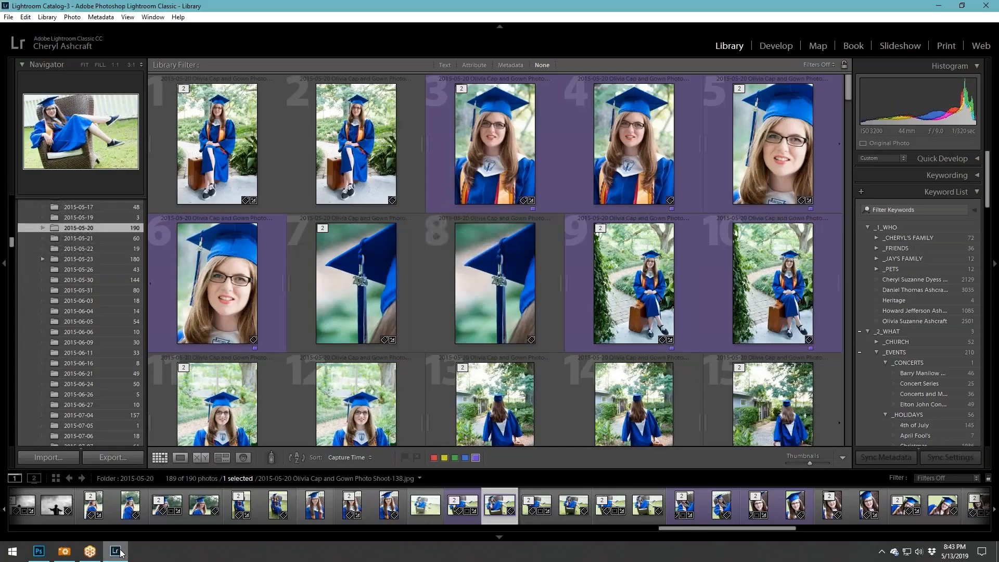
pyautogui.scroll(-15, 97, 363)
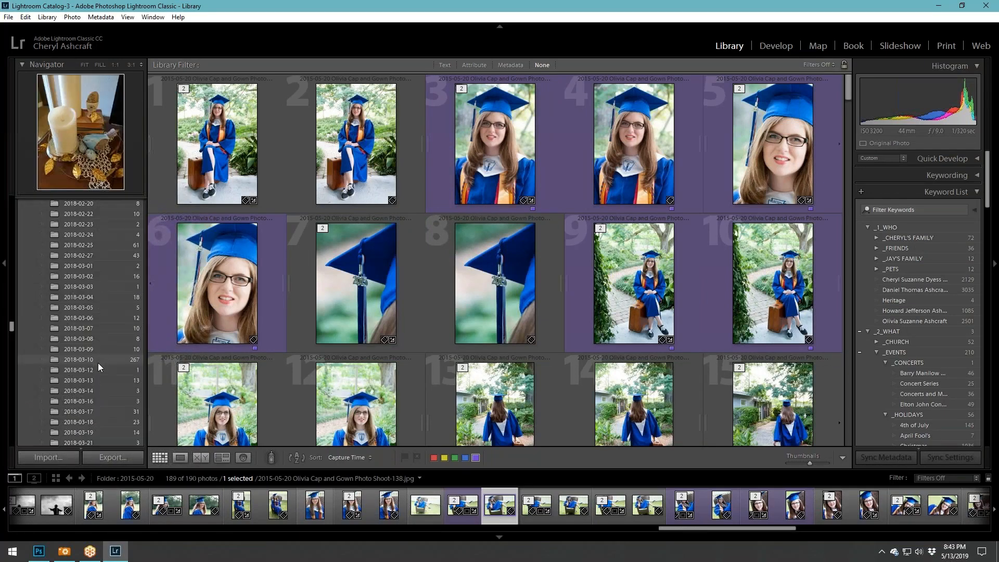
pyautogui.scroll(-20, 97, 363)
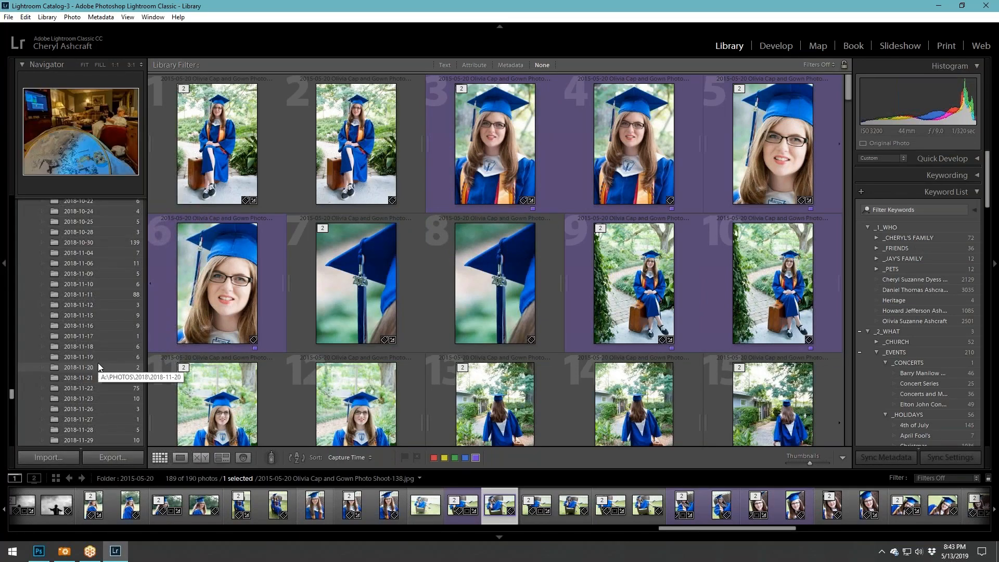
pyautogui.scroll(8, 98, 364)
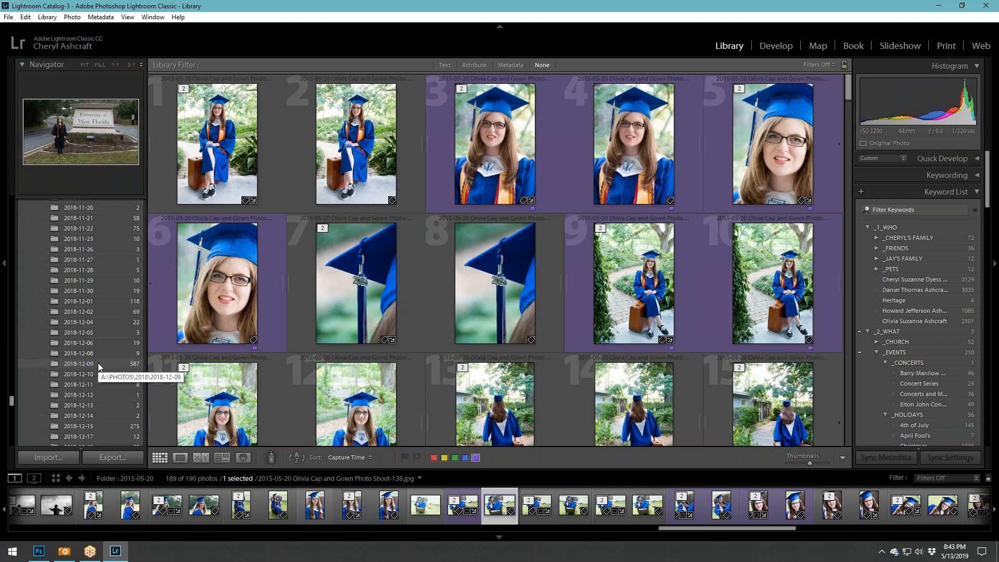
pyautogui.click(98, 363)
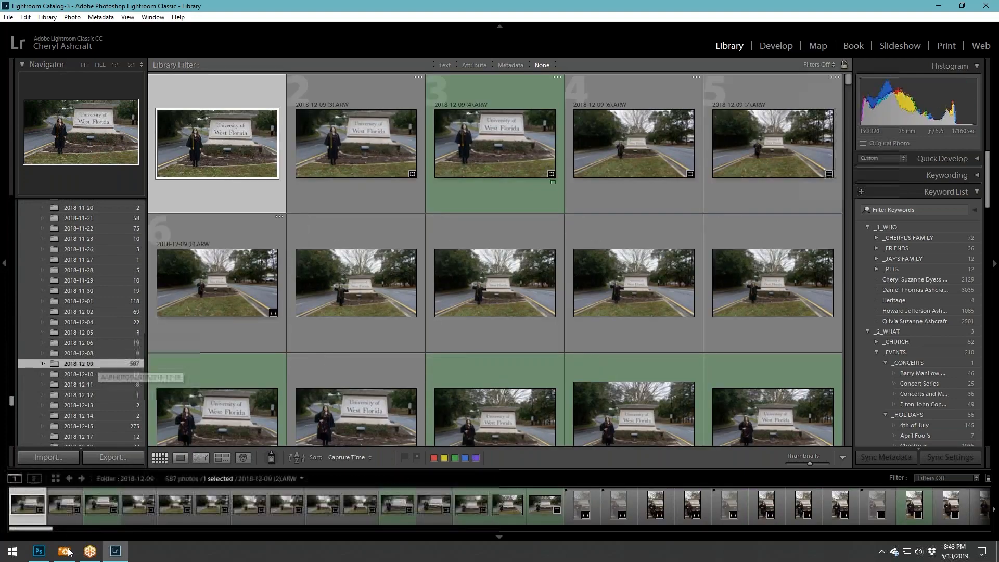
# Switch back to Photoshop, append _12-09-18 to the file name, and save the page.
pyautogui.click(38, 553)
pyautogui.click(162, 227)
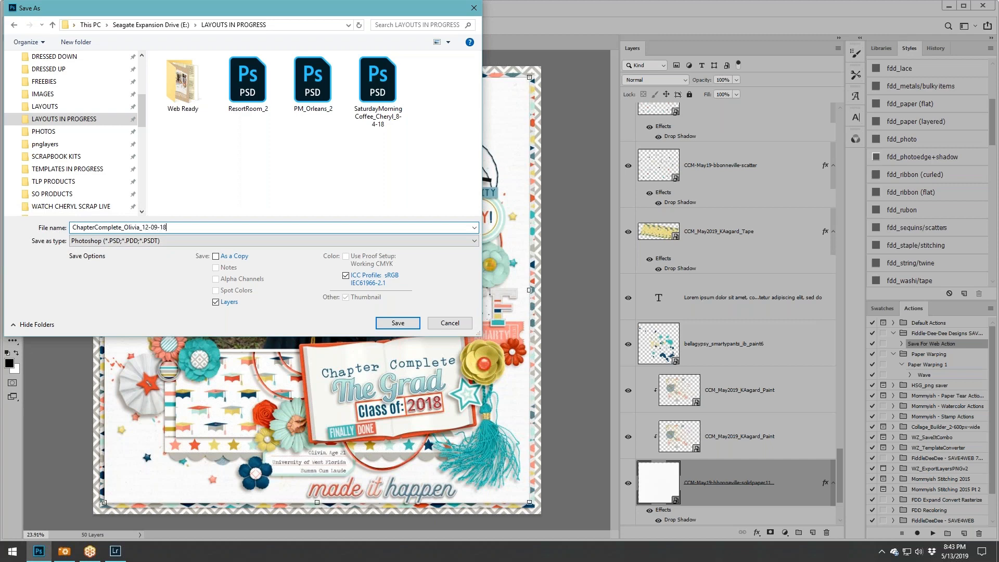
pyautogui.write('_12-09-18')
pyautogui.click(405, 324)
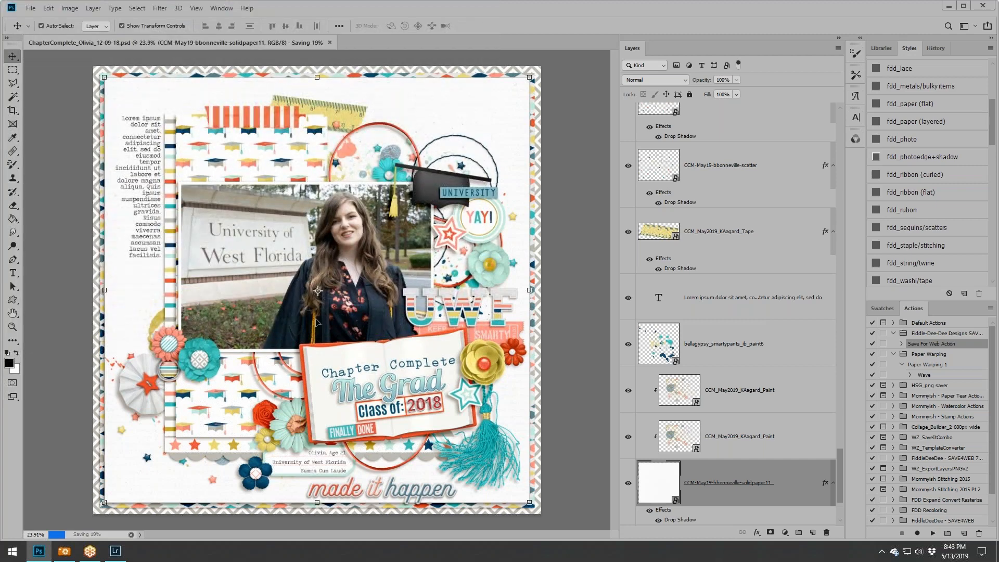
pyautogui.scroll(1, 319, 321)
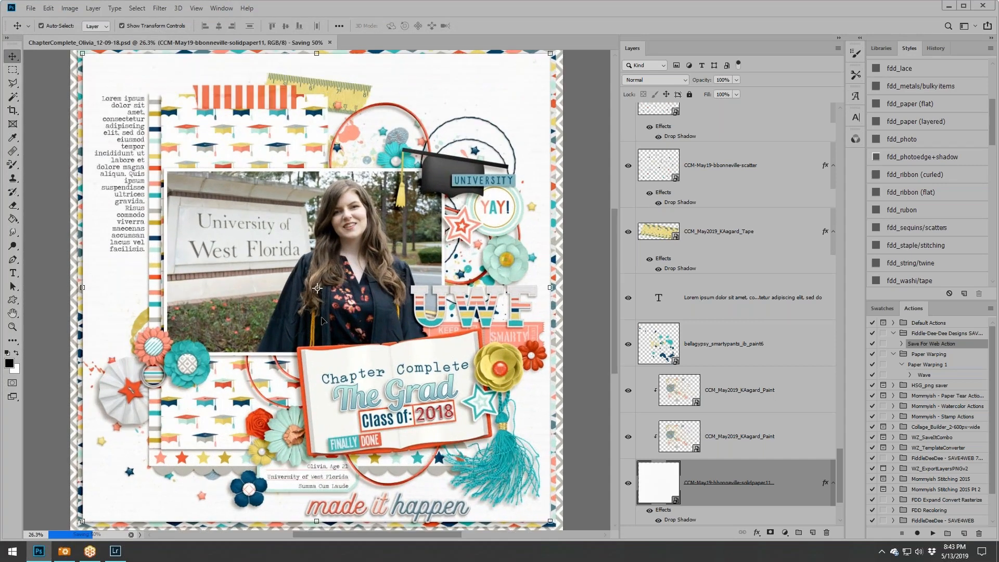
pyautogui.scroll(-1, 321, 321)
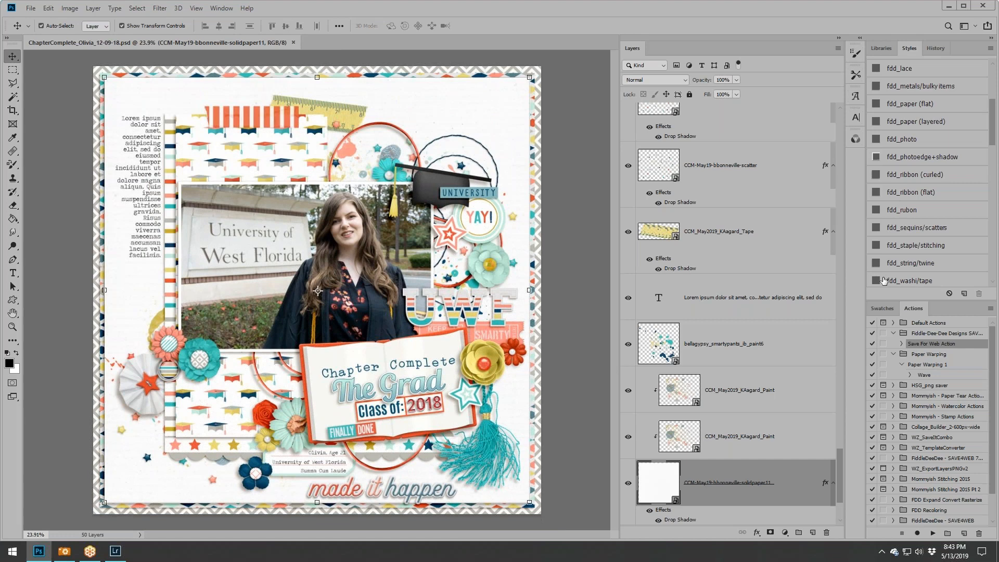
pyautogui.click(30, 8)
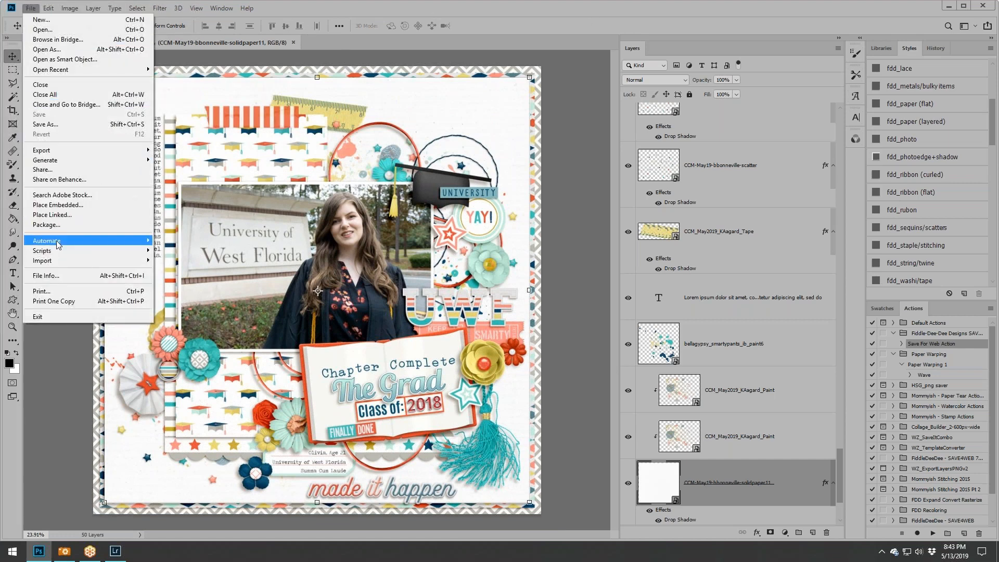
pyautogui.press('Escape')
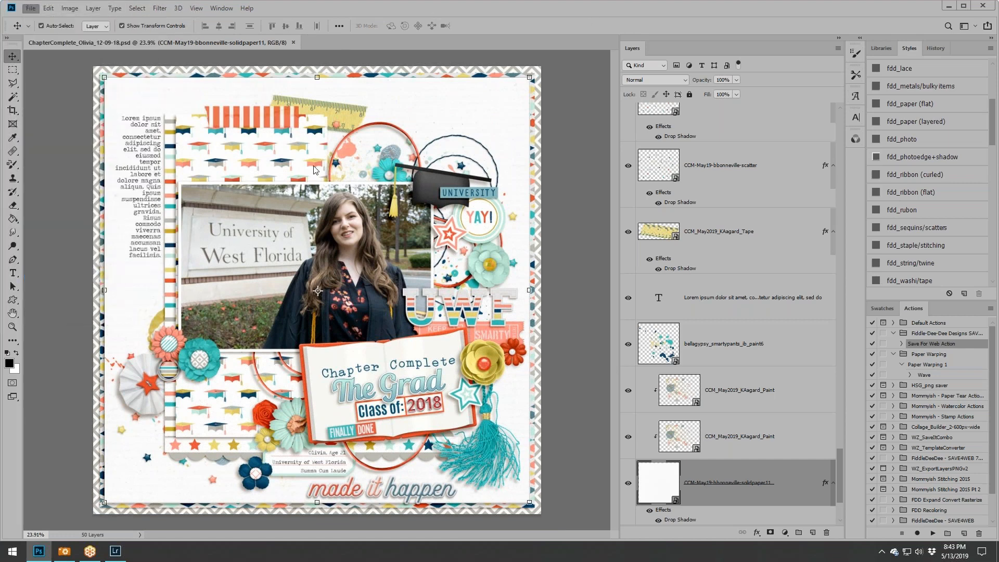
# Start the file info description with "Cap and Gown, Create Crate Monthly May 2019 by", followed by the kit designers' names, including Bella Gypsy.
pyautogui.hotkey('ctrl', 'alt', 'shift', 'i')
pyautogui.click(289, 148)
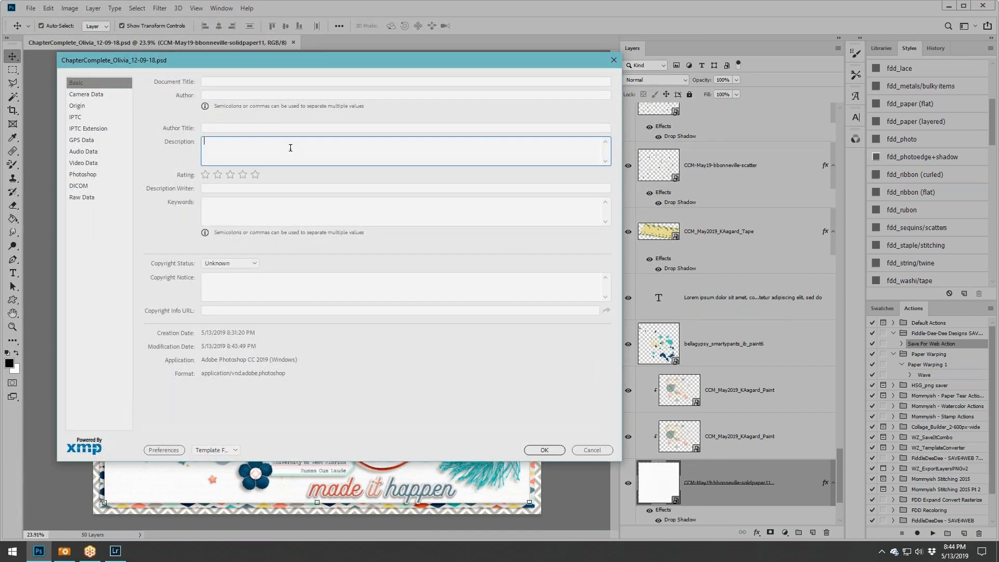
pyautogui.write('Cap and Gown, Create Crate Monthly May 2019 by Kristin Aagard,')
pyautogui.write('Be')
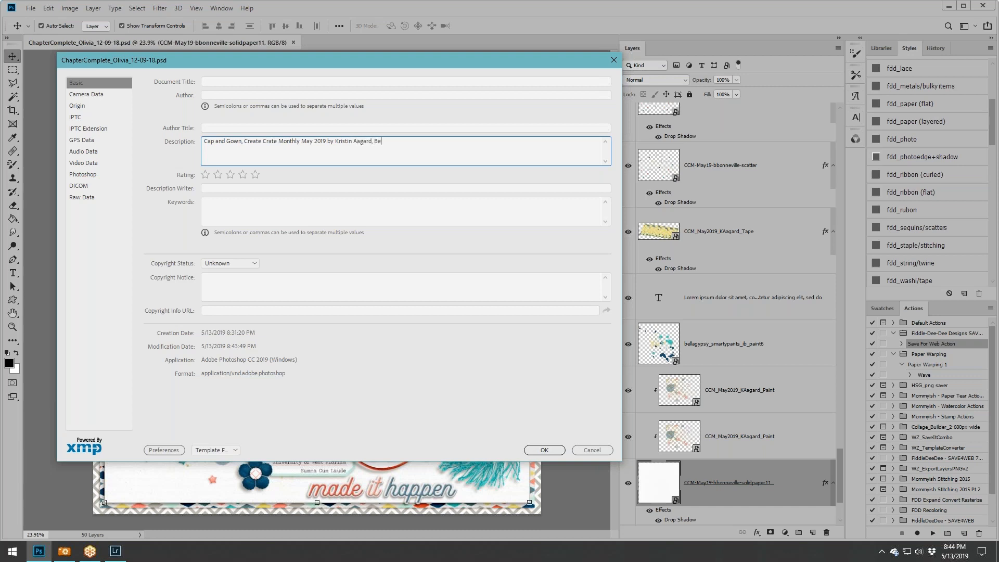
pyautogui.write('lla Gypsy, Becca Bonneville')
pyautogui.press('Return')
# Add the font credit line "Fonts are Traveling Typewriter and Stamp" to the description.
pyautogui.write('Fonts are Traveling Typewrtier an')
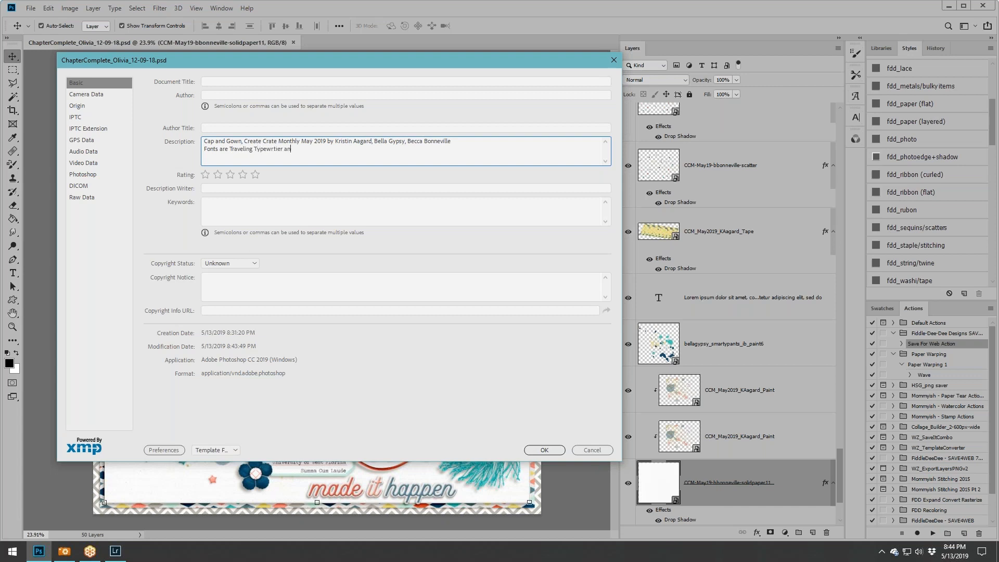
pyautogui.press('BackSpace')
pyautogui.press('BackSpace')
pyautogui.press('BackSpace')
pyautogui.press('BackSpace')
pyautogui.press('BackSpace')
pyautogui.press('BackSpace')
pyautogui.press('BackSpace')
pyautogui.write('iter and Stamp')
# Leave a blank line under the font credit and add "Watch me scrap this layout:" to the description.
pyautogui.press('Return')
pyautogui.press('Return')
pyautogui.write('Watch c')
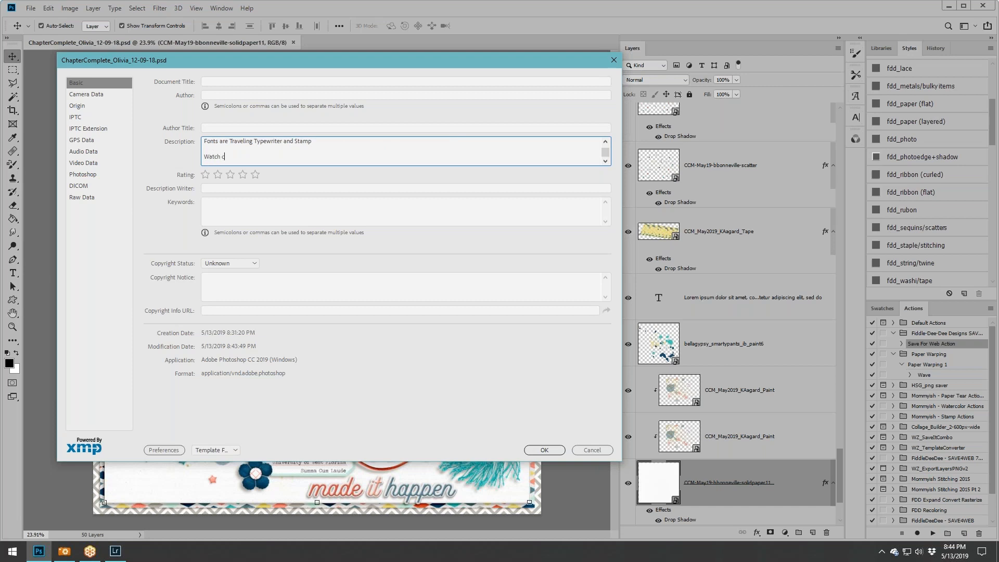
pyautogui.write('me scrap this layout:')
pyautogui.press('Return')
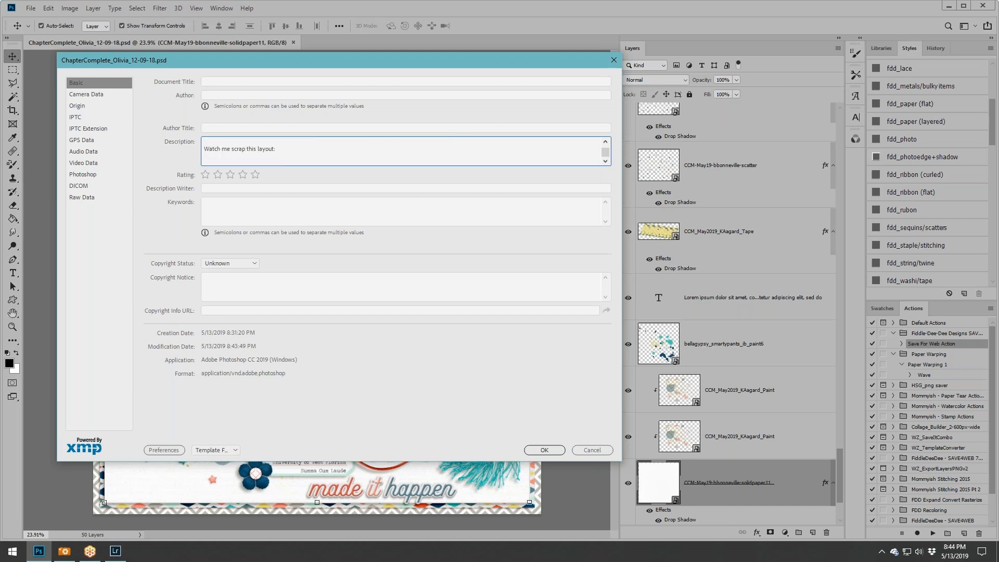
# Check the credits at the start of the description, accept the file info, and save the page again.
pyautogui.moveTo(605, 155); pyautogui.dragTo(605, 146)
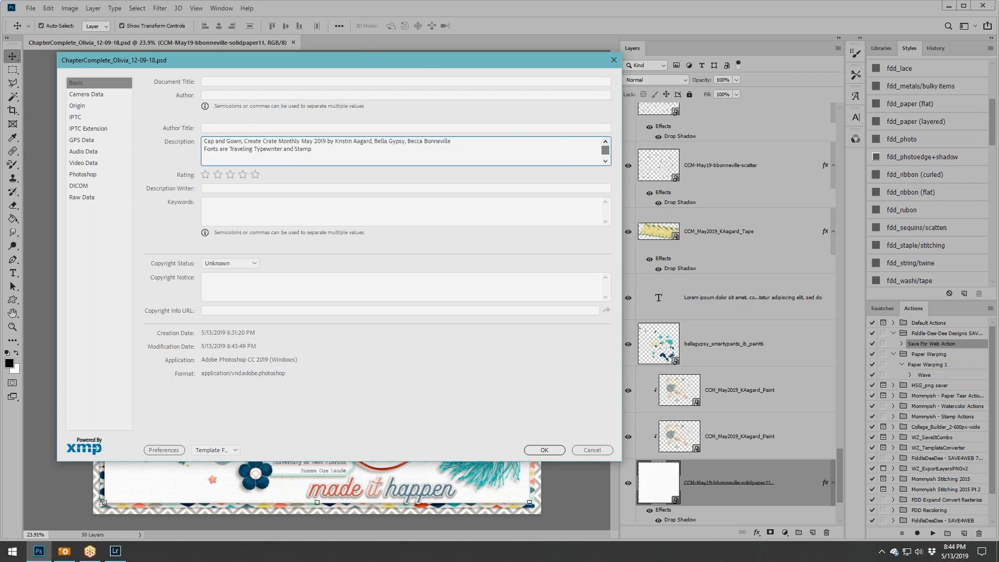
pyautogui.click(545, 451)
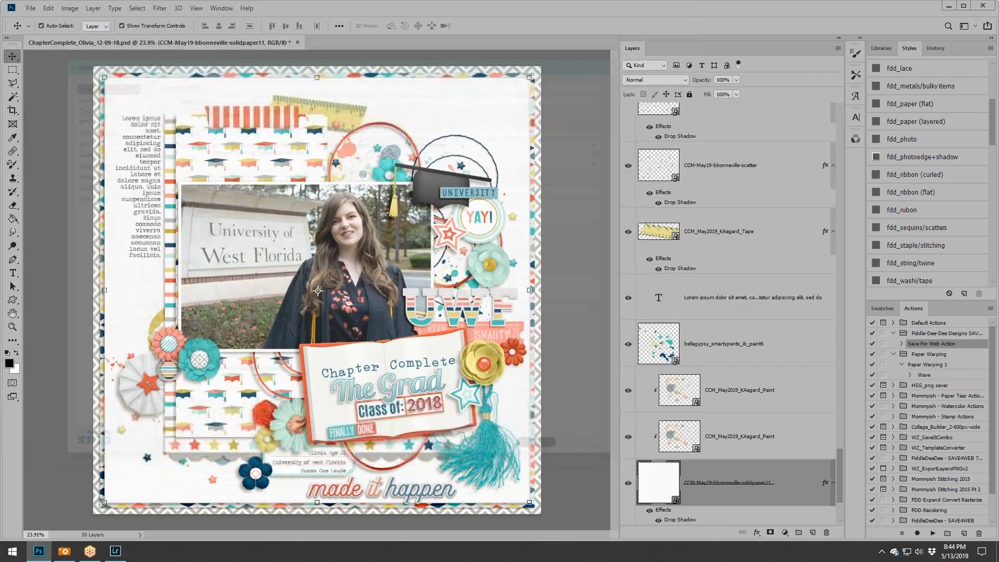
pyautogui.click(31, 8)
pyautogui.click(62, 114)
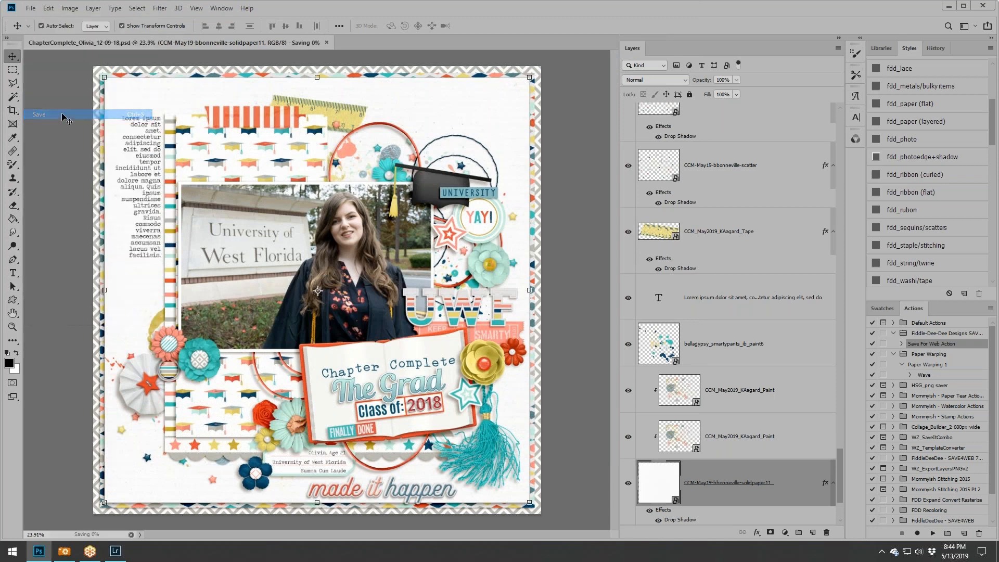